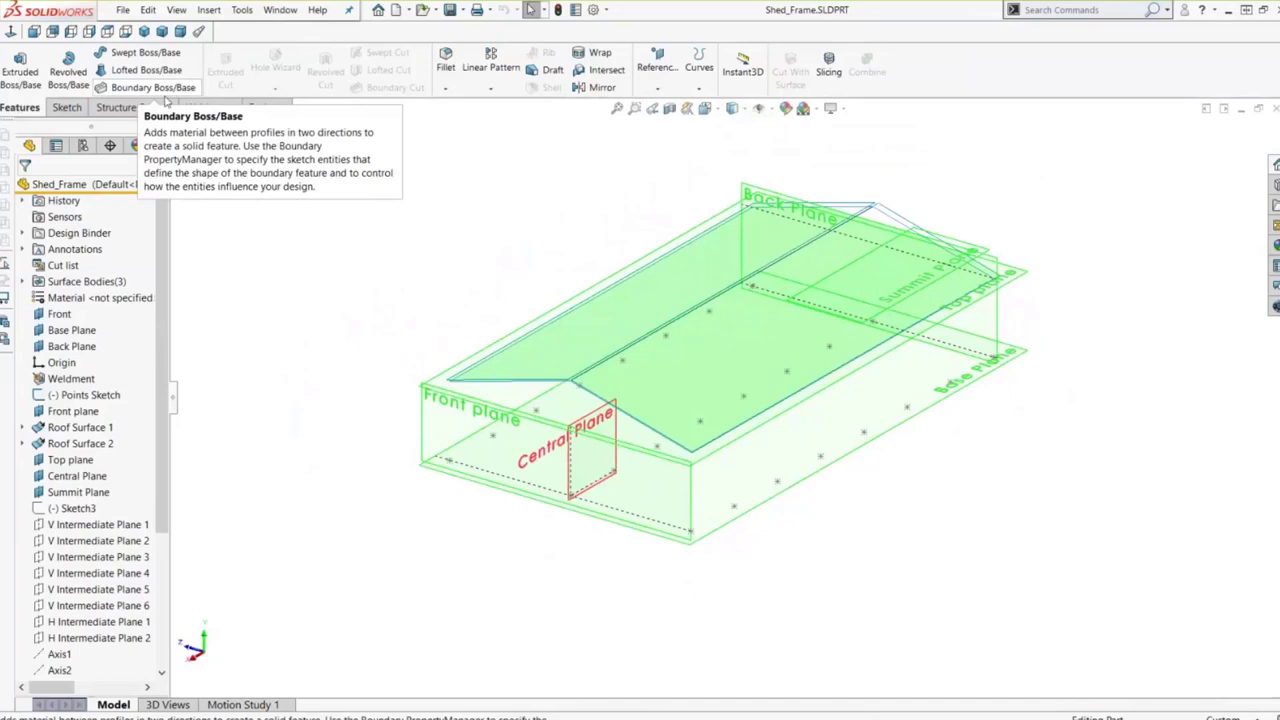
- Bring up the Structure System commands and review which command sets are enabled
click(211, 110)
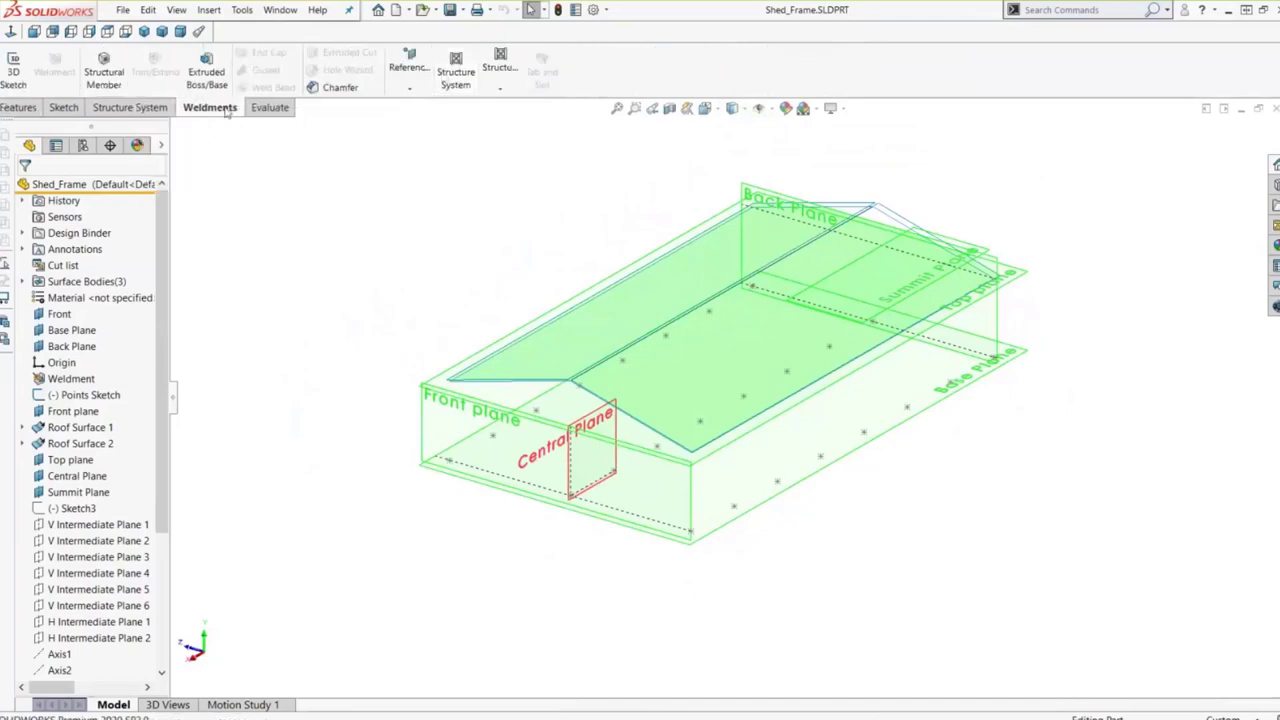
click(165, 112)
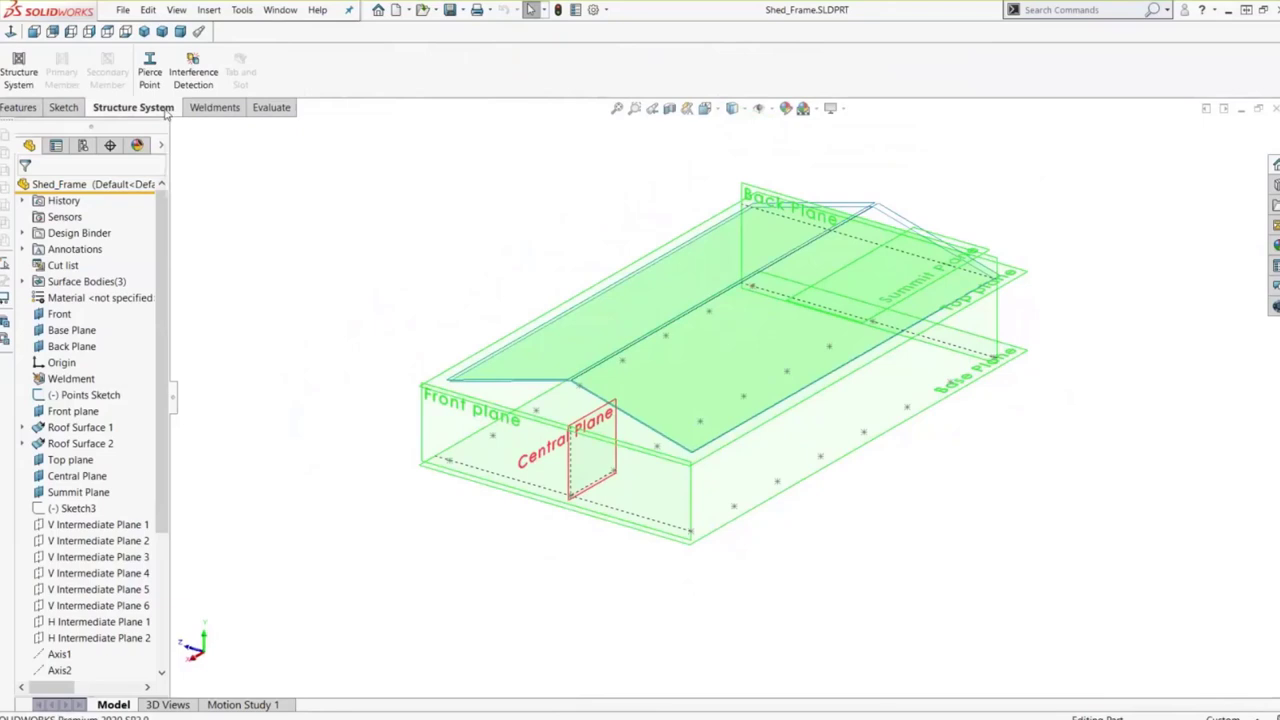
right_click(166, 113)
mouse_move(221, 156)
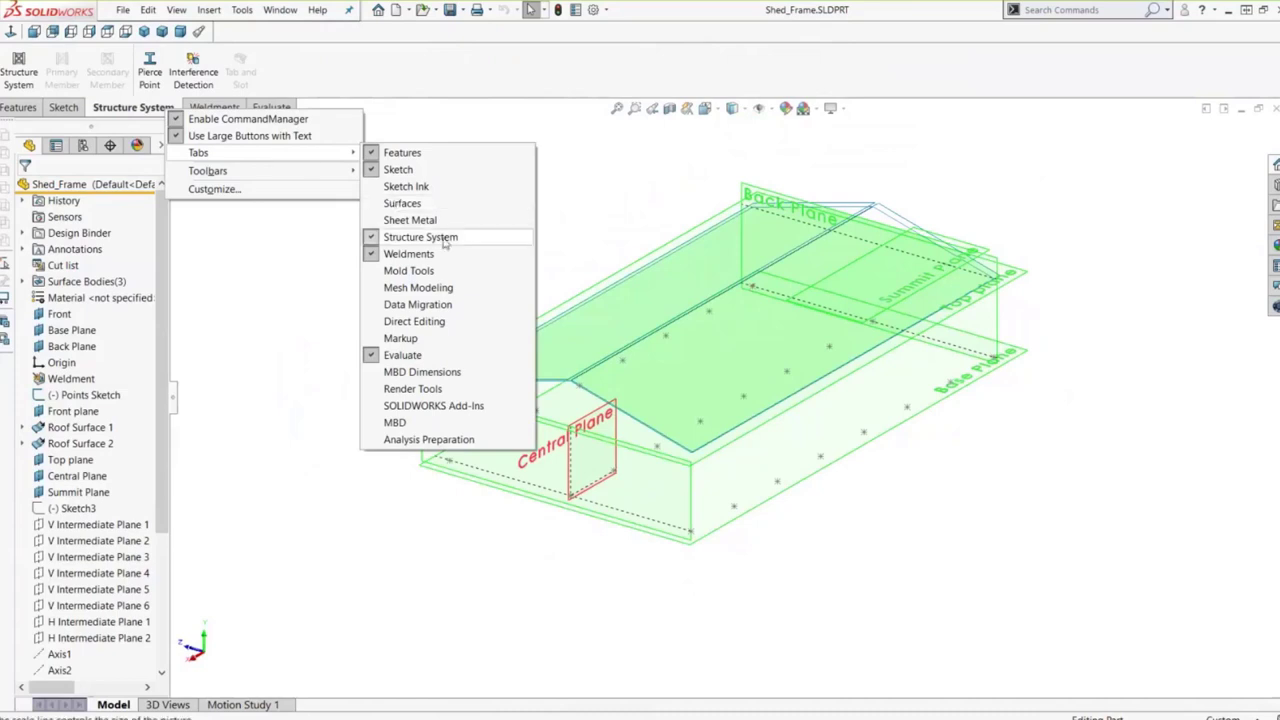
click(314, 252)
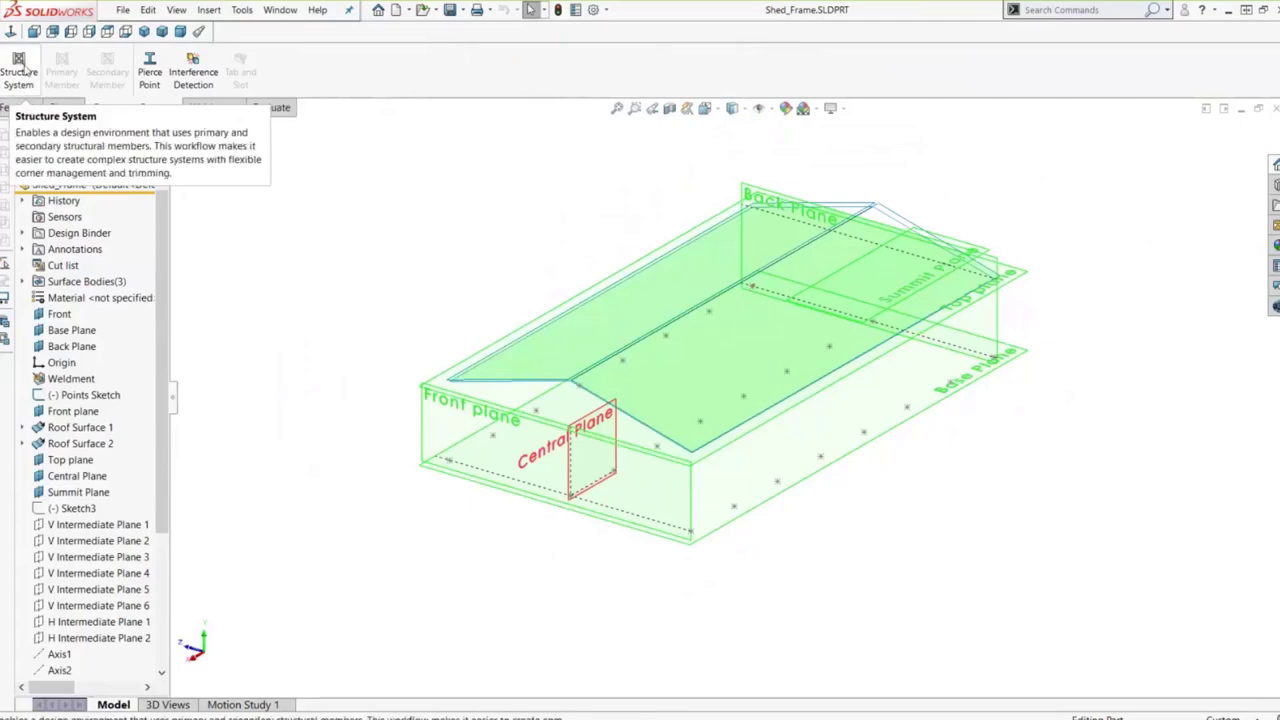
- Start a structure system and select the base points along both long sides of the shed for a point-and-length primary member
click(19, 66)
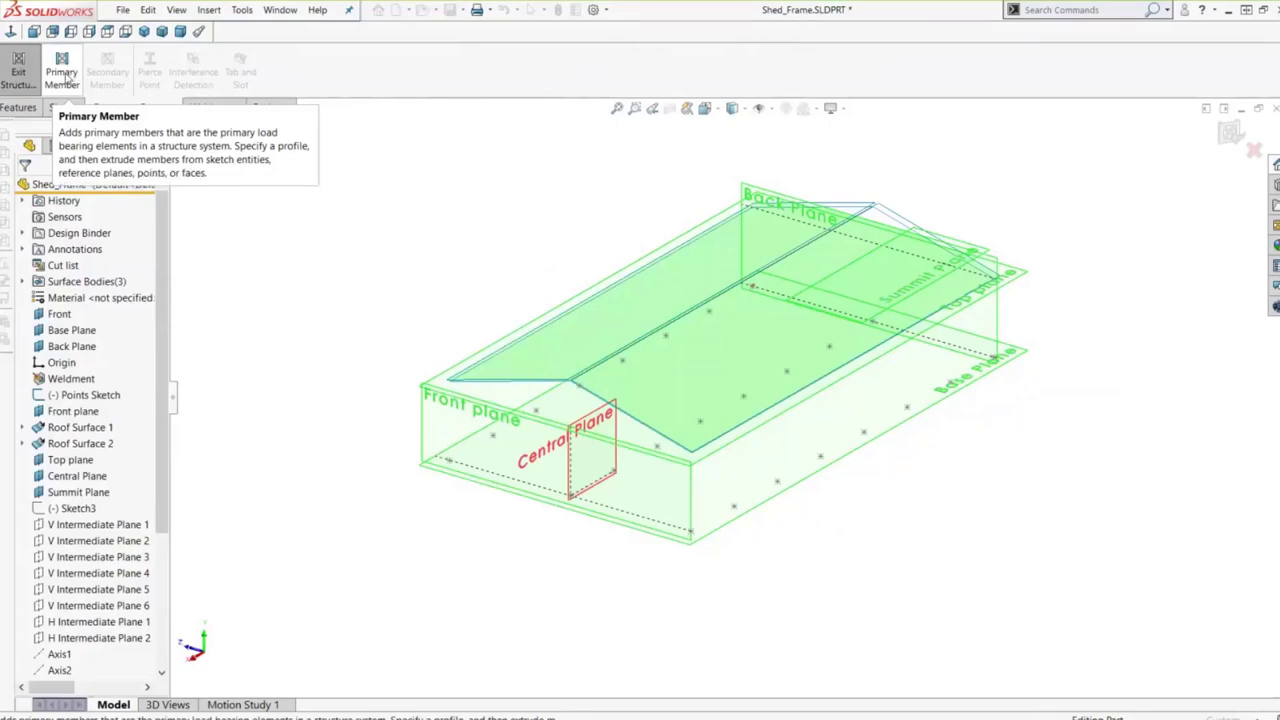
click(62, 75)
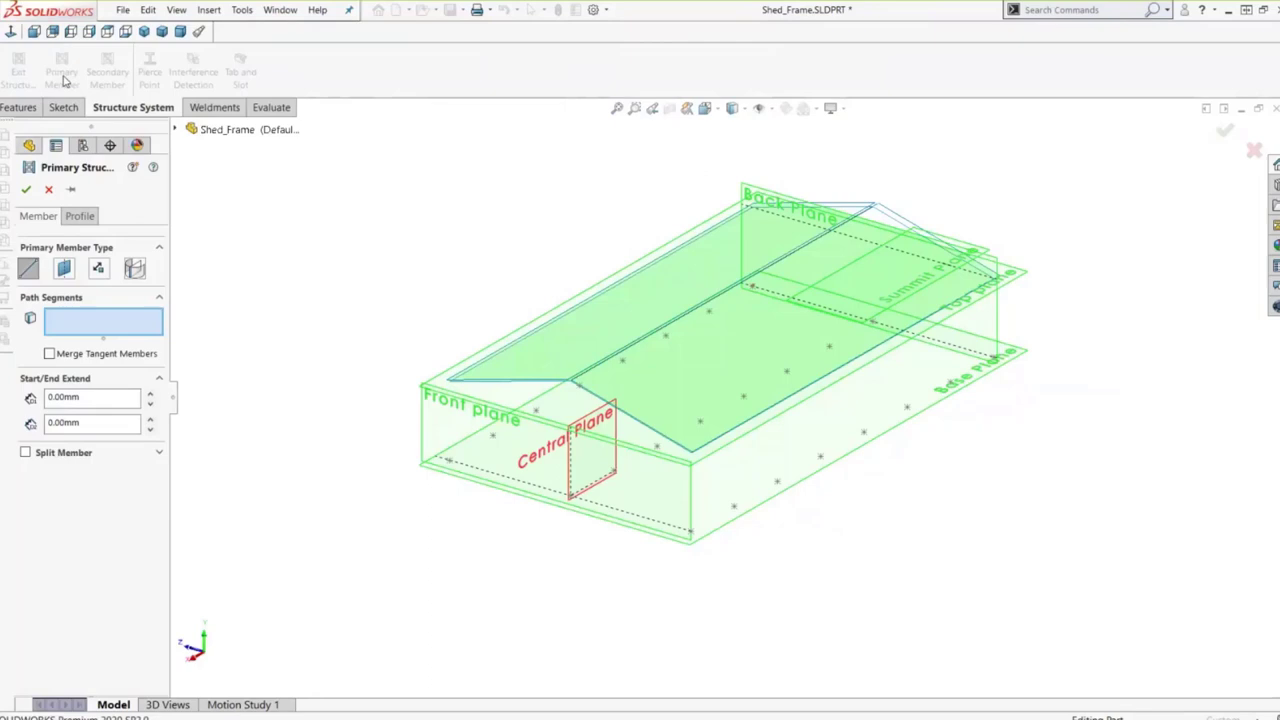
click(63, 107)
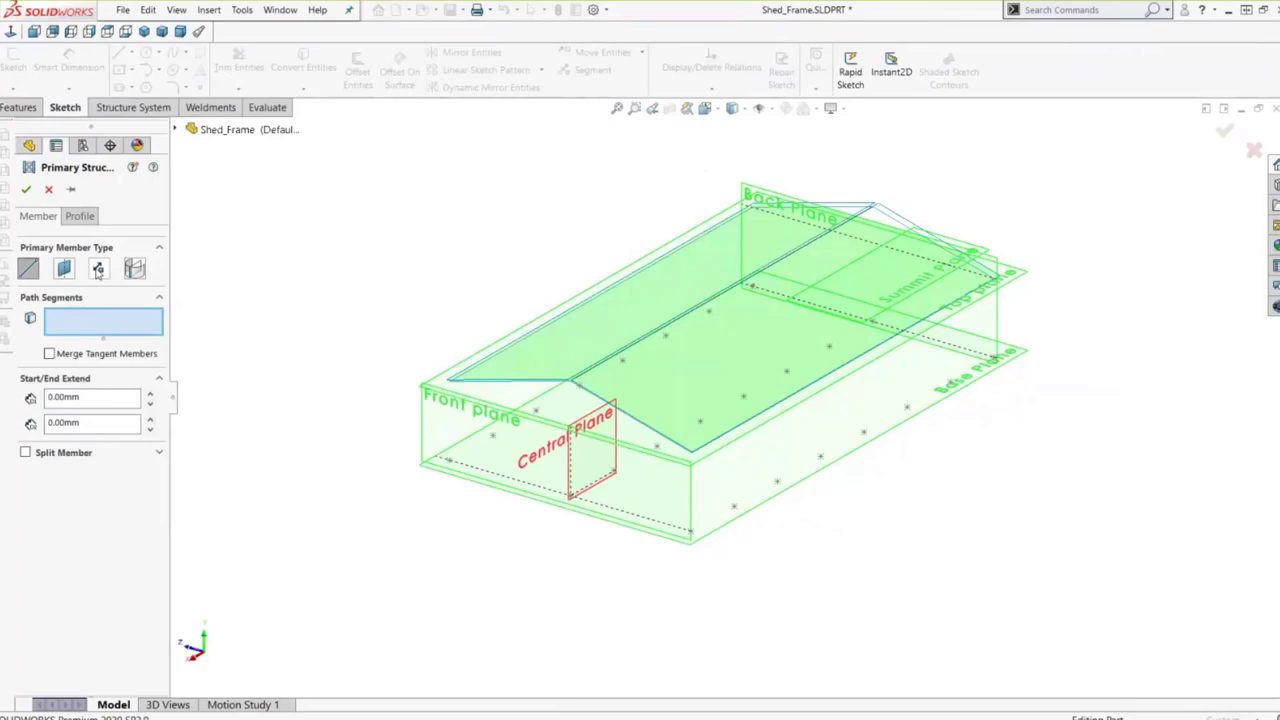
click(98, 270)
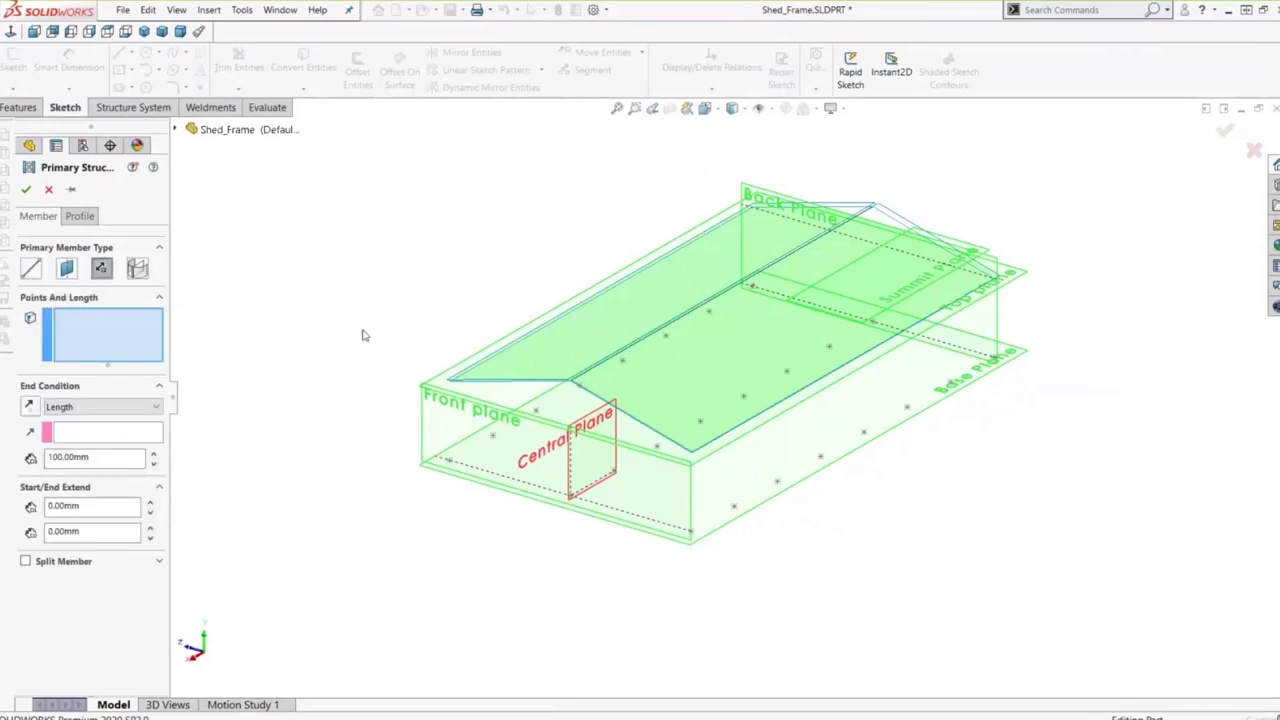
right_drag(364, 335, 357, 266)
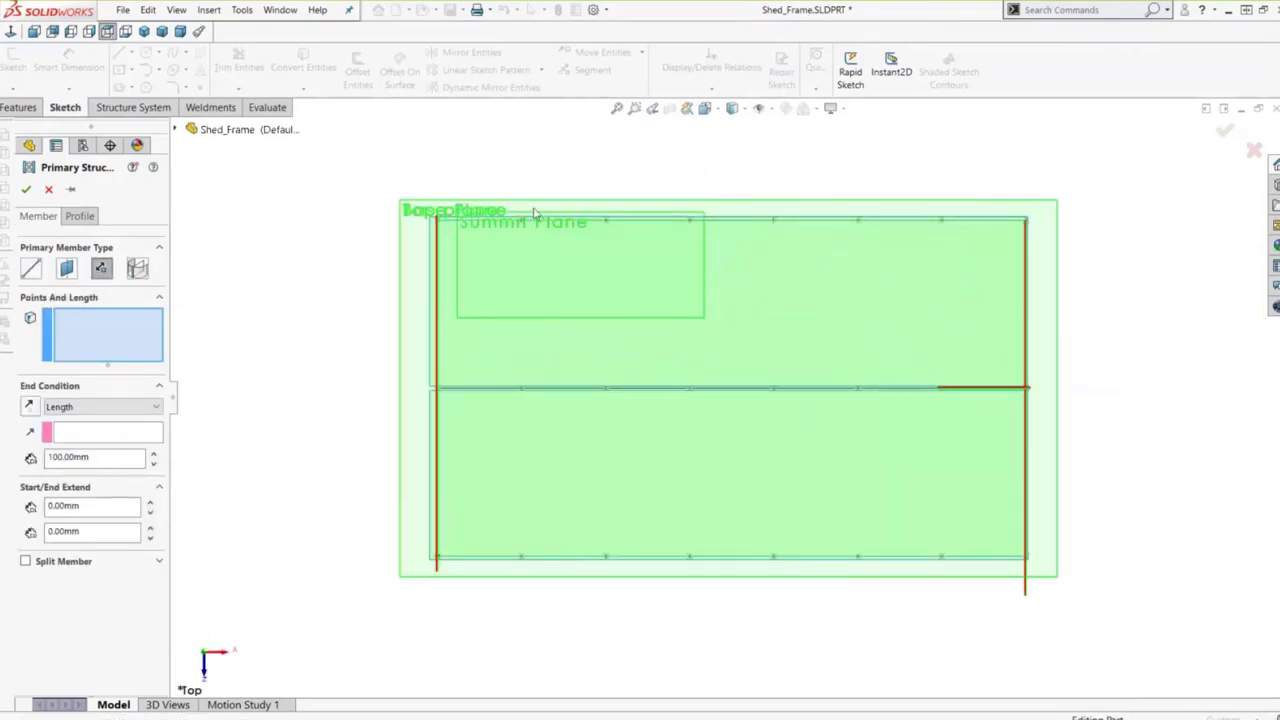
drag(343, 174, 966, 277)
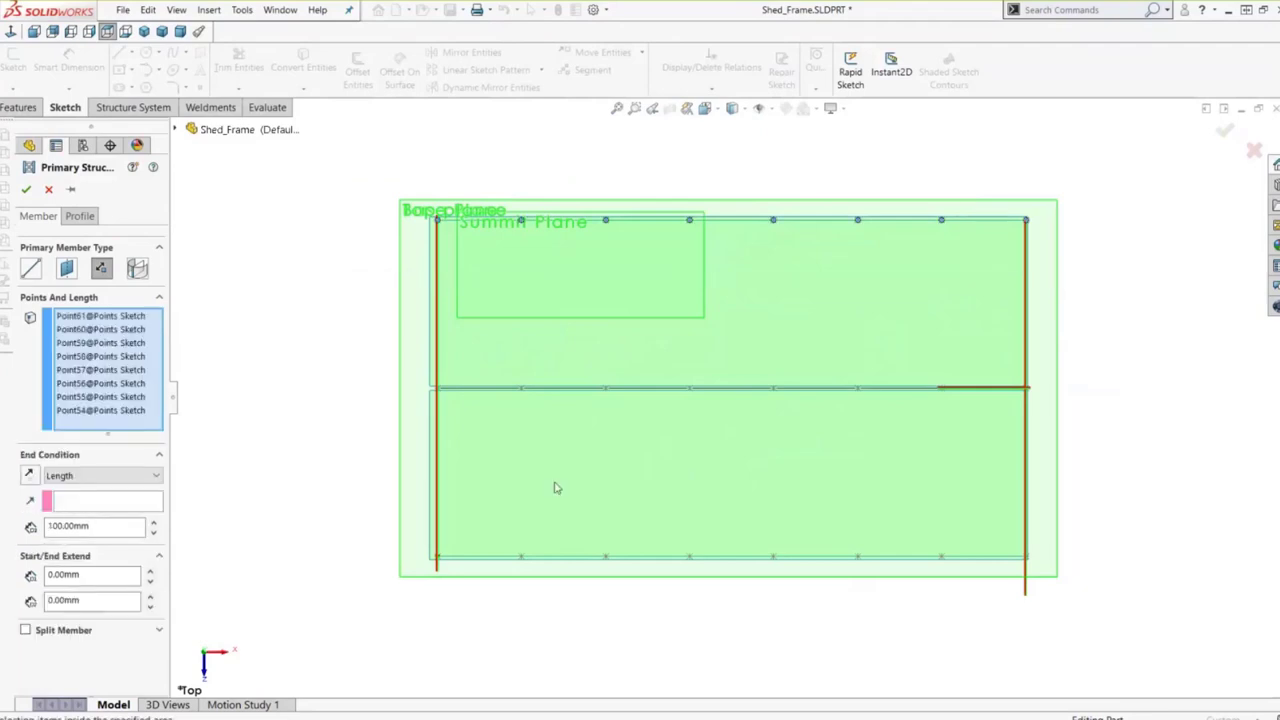
drag(358, 502, 1050, 640)
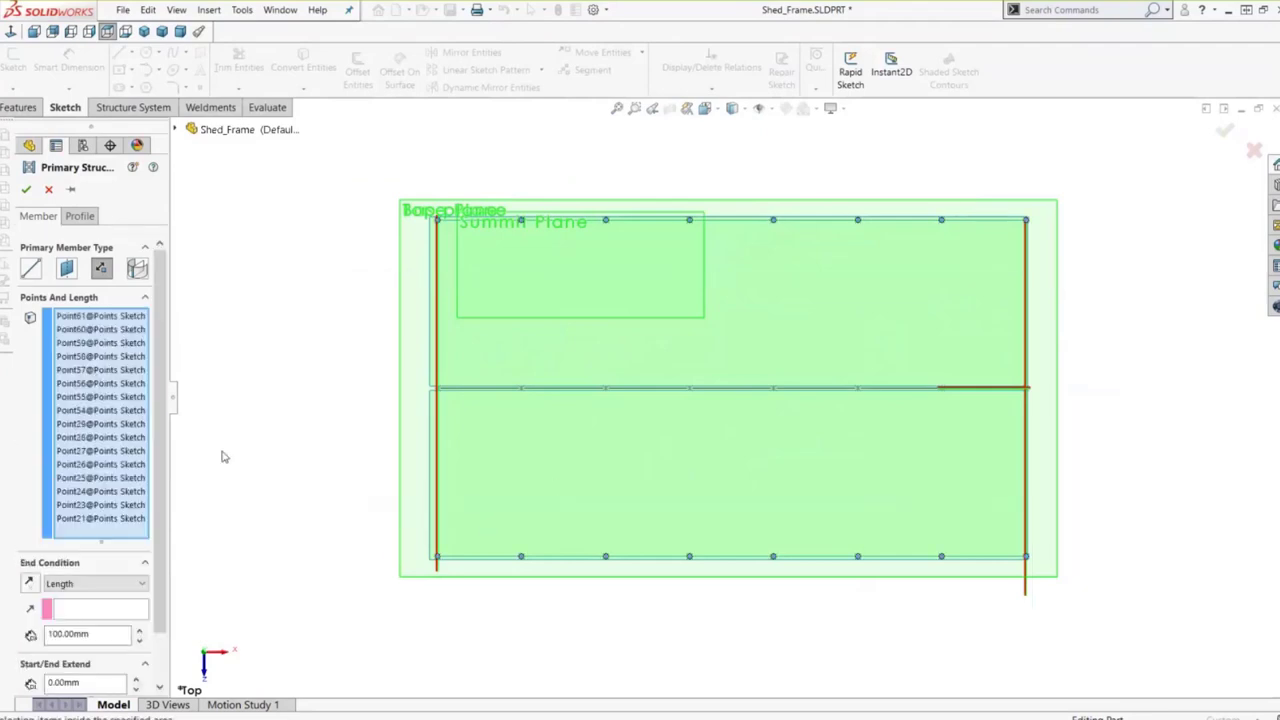
middle_drag(294, 491, 155, 345)
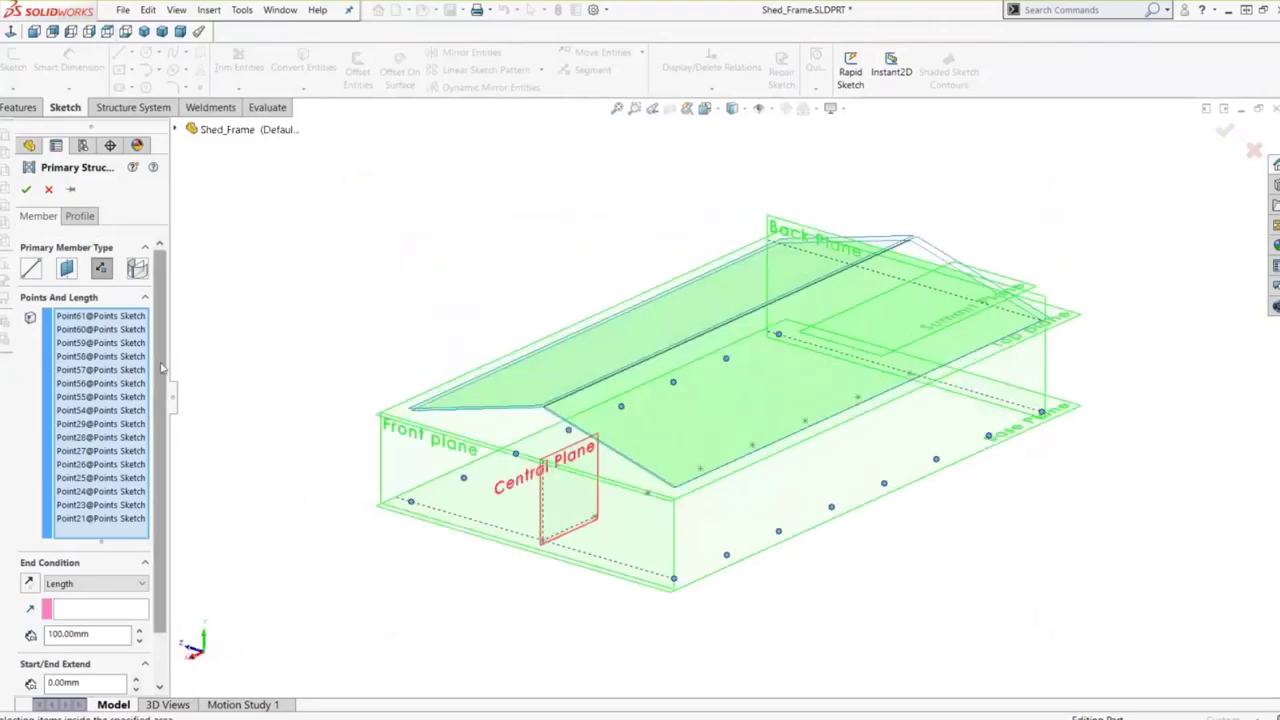
- Keep the Length end condition for the primary members and set their length to 3500 mm
scroll(161, 368, down, 3)
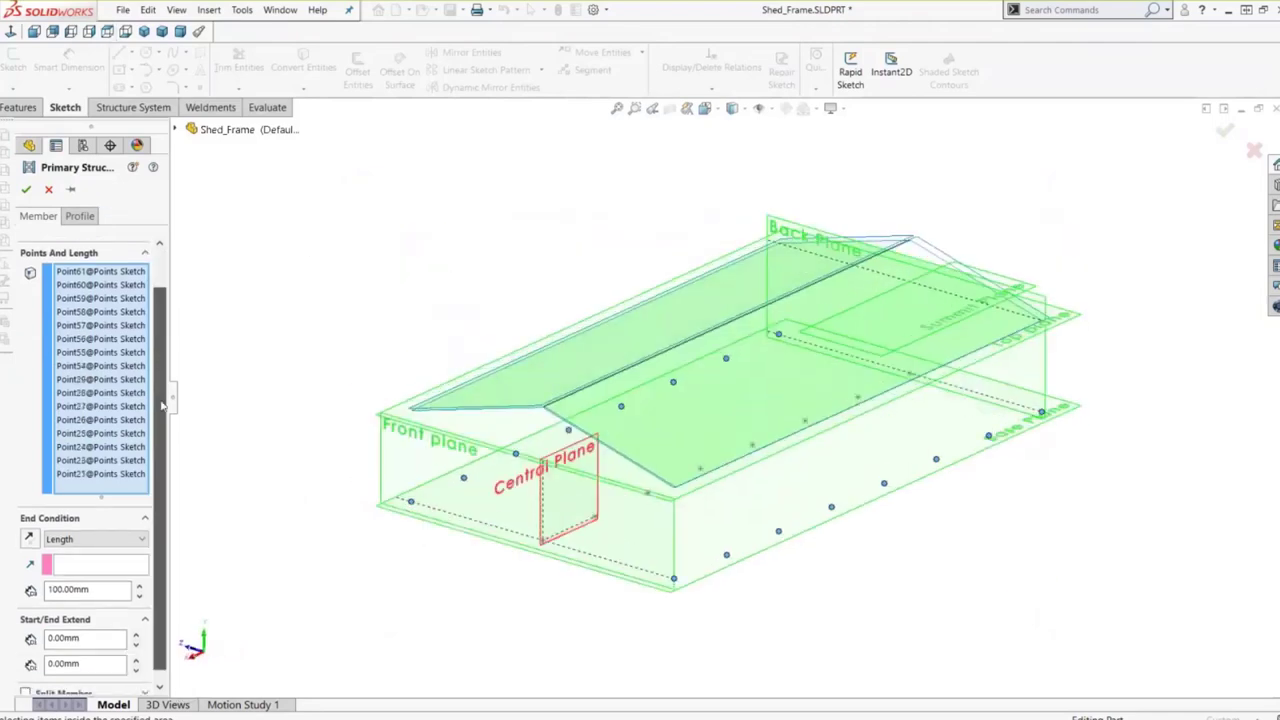
click(97, 528)
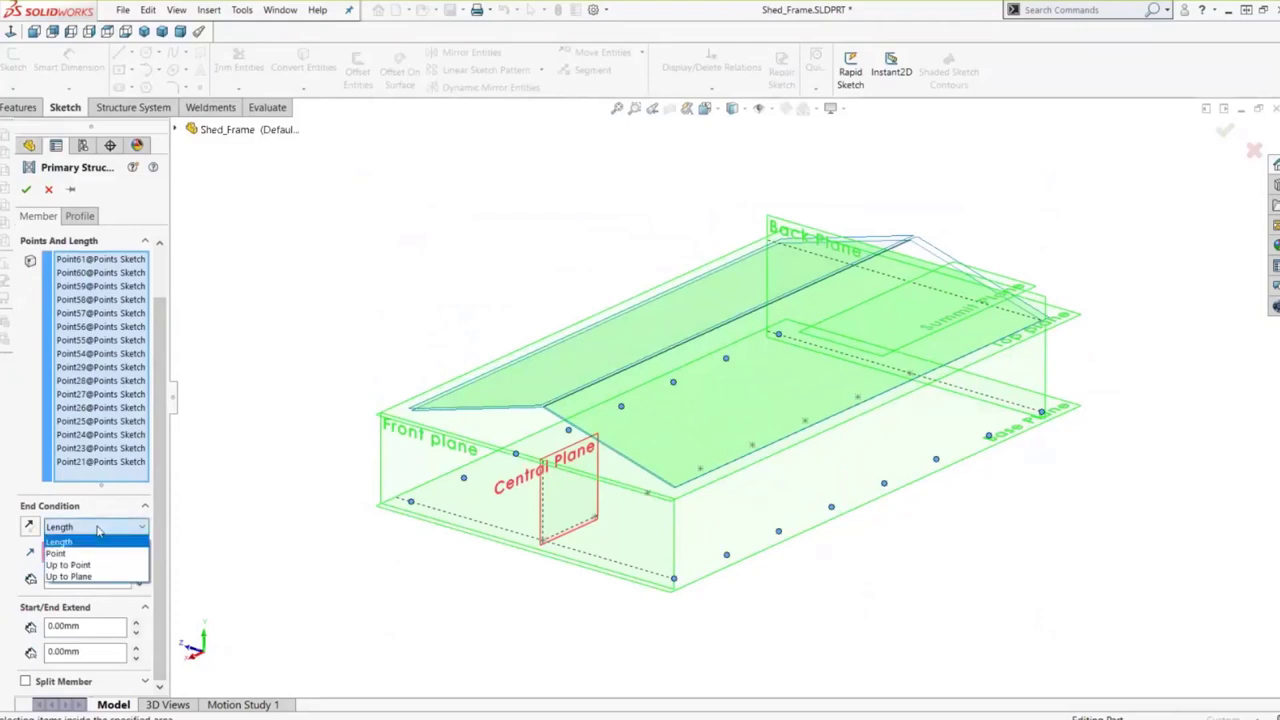
click(100, 528)
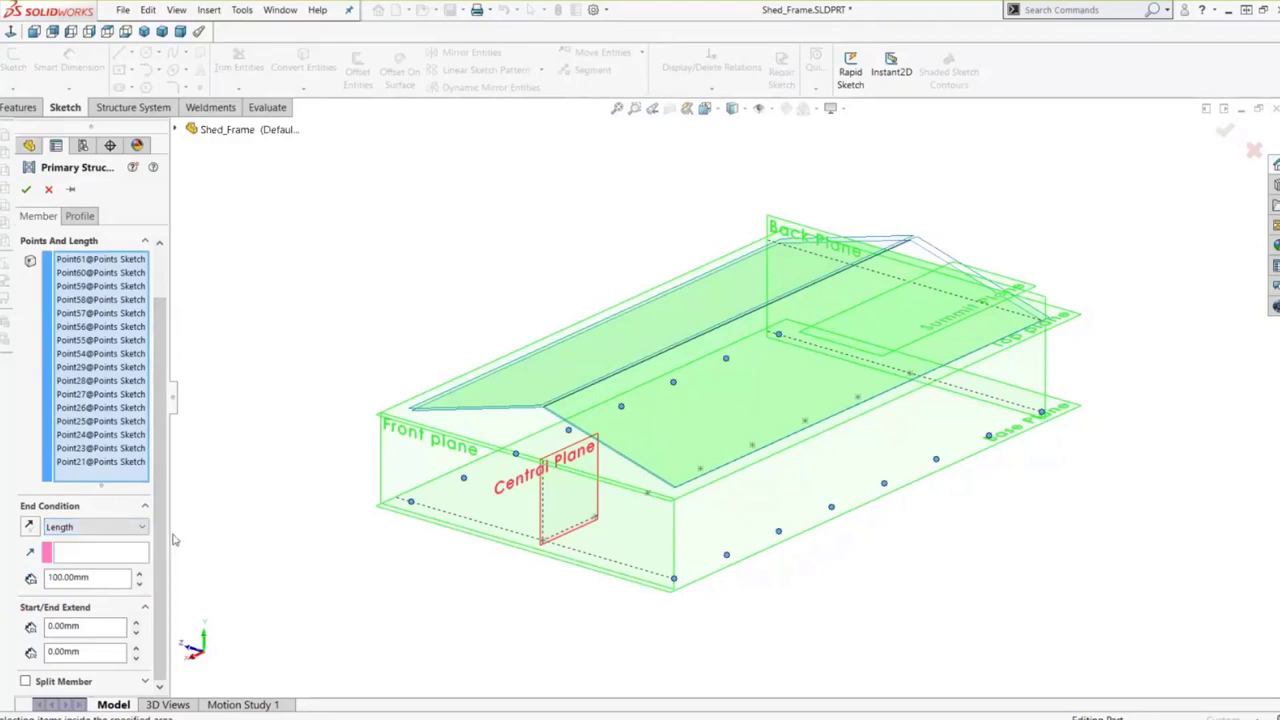
double_click(97, 585)
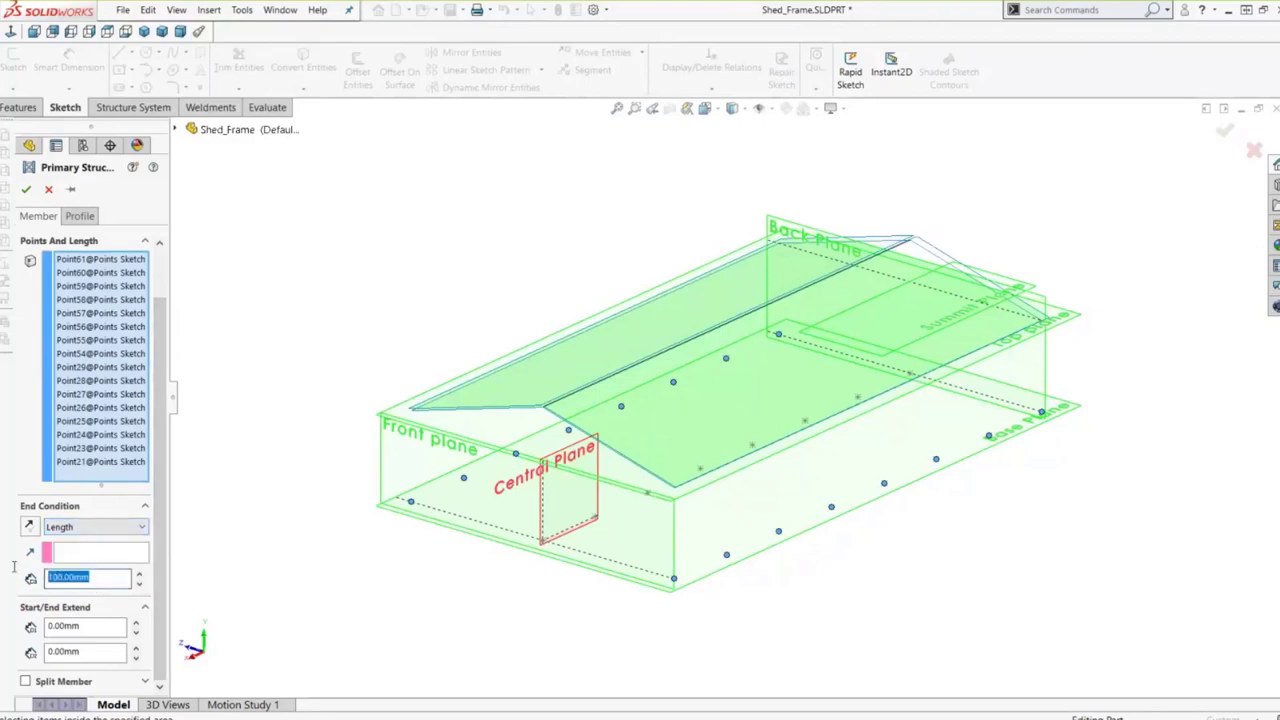
text(3500)
key(Return)
- Assign the primary members an ISO-MODS sb beam profile of size 240 x 24
click(89, 219)
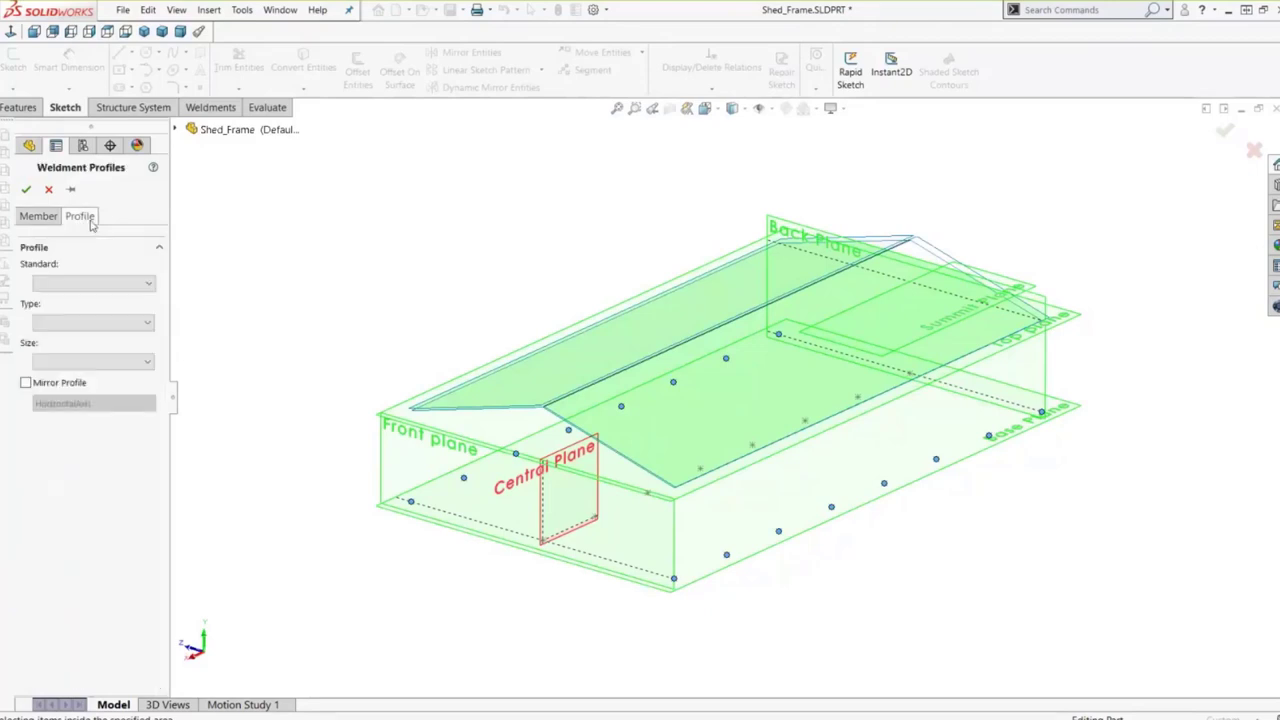
click(79, 284)
click(55, 344)
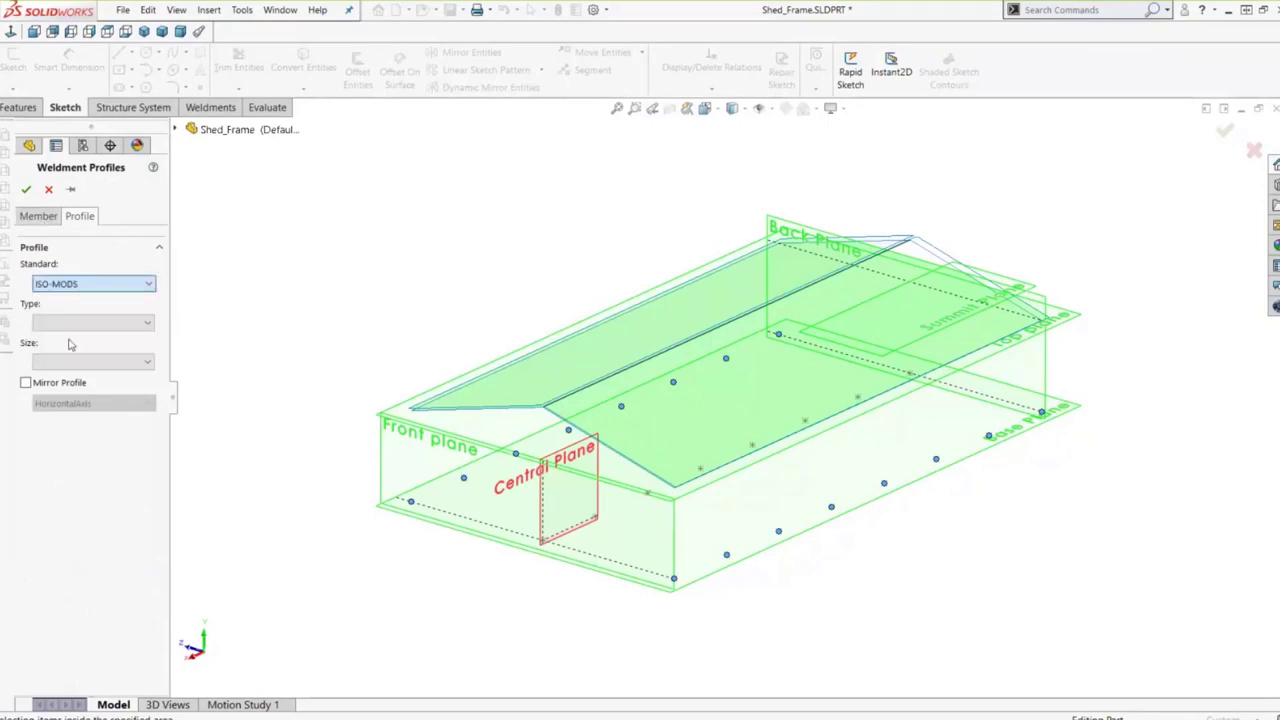
click(90, 322)
click(55, 384)
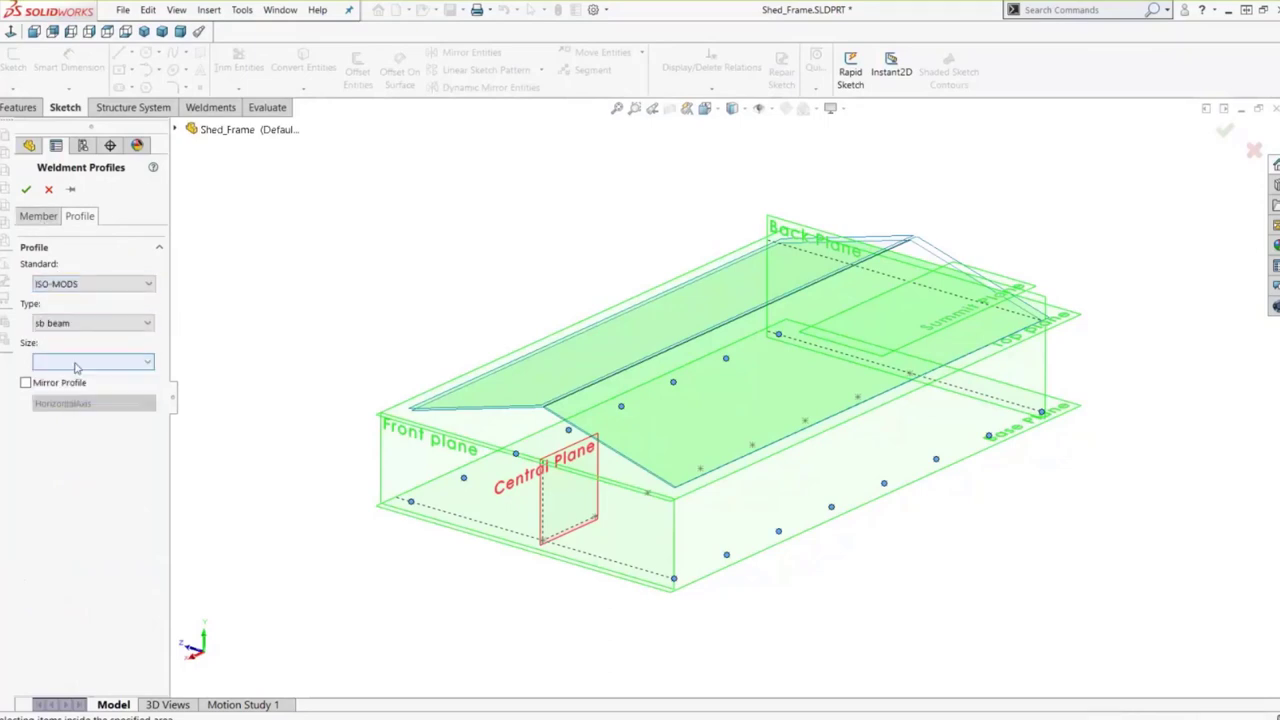
click(76, 365)
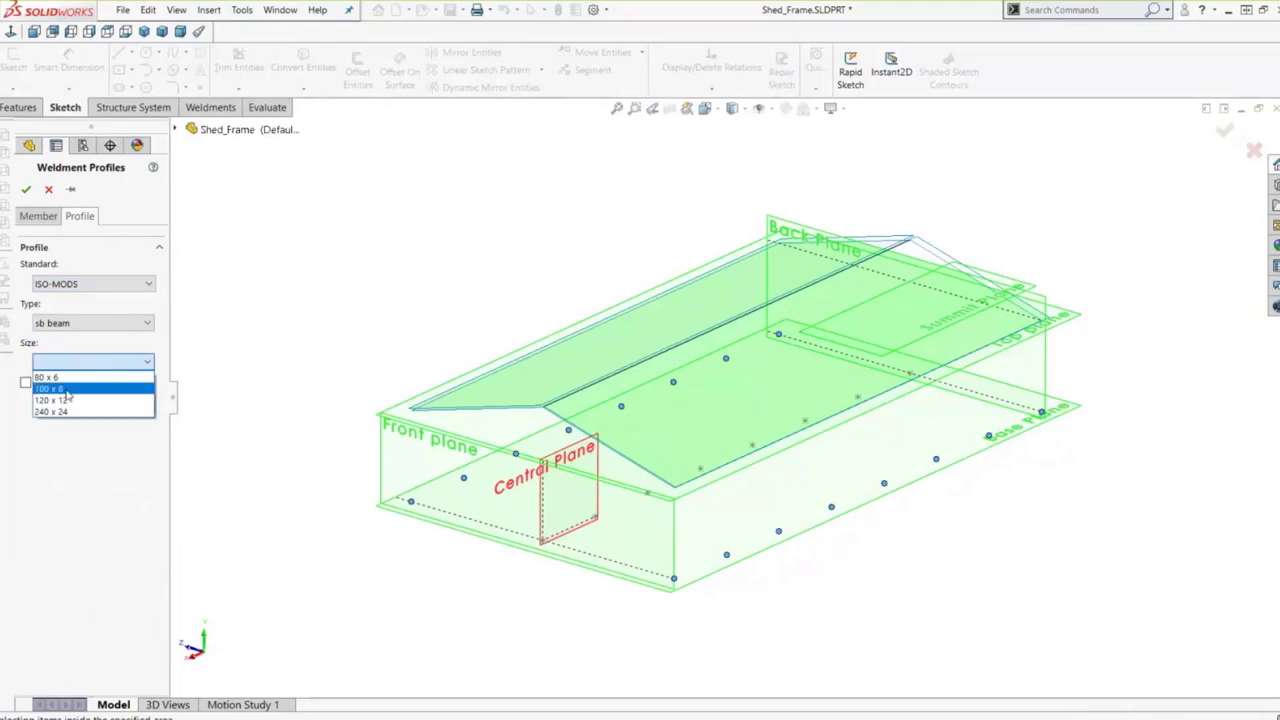
click(58, 411)
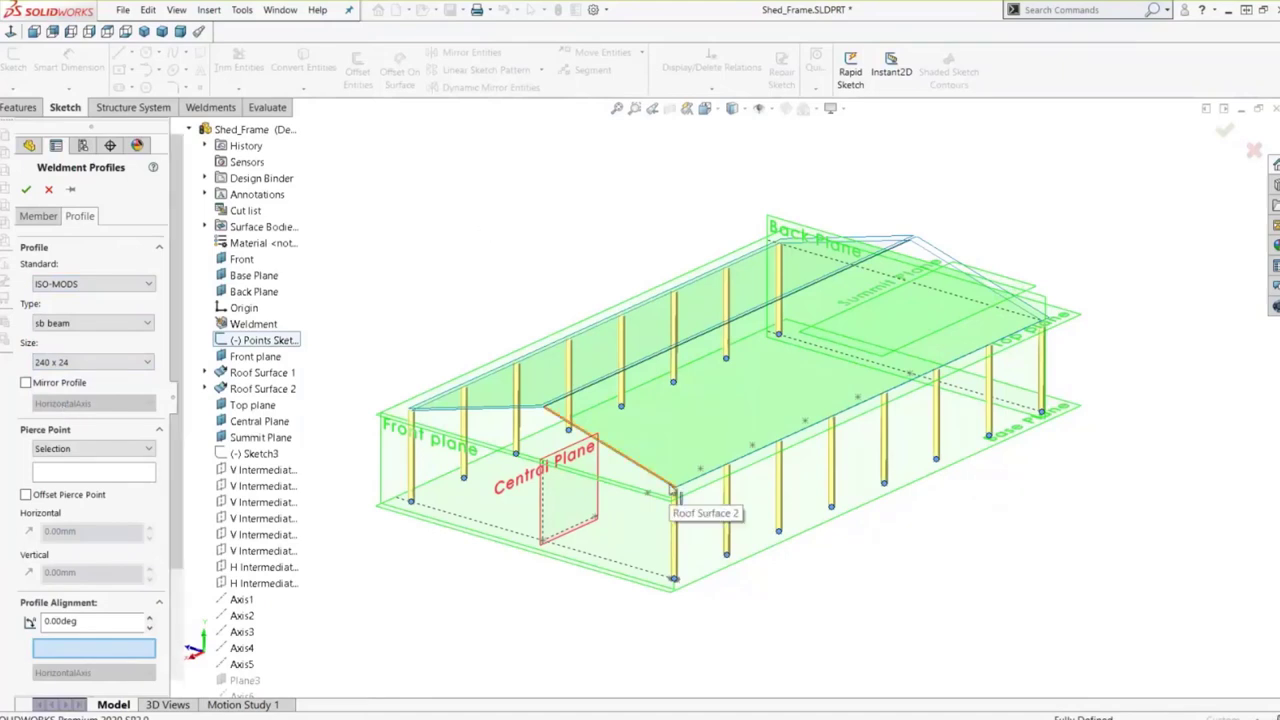
- Set the column profile's alignment angle to 90 degrees and accept the primary members
scroll(570, 495, down, 2)
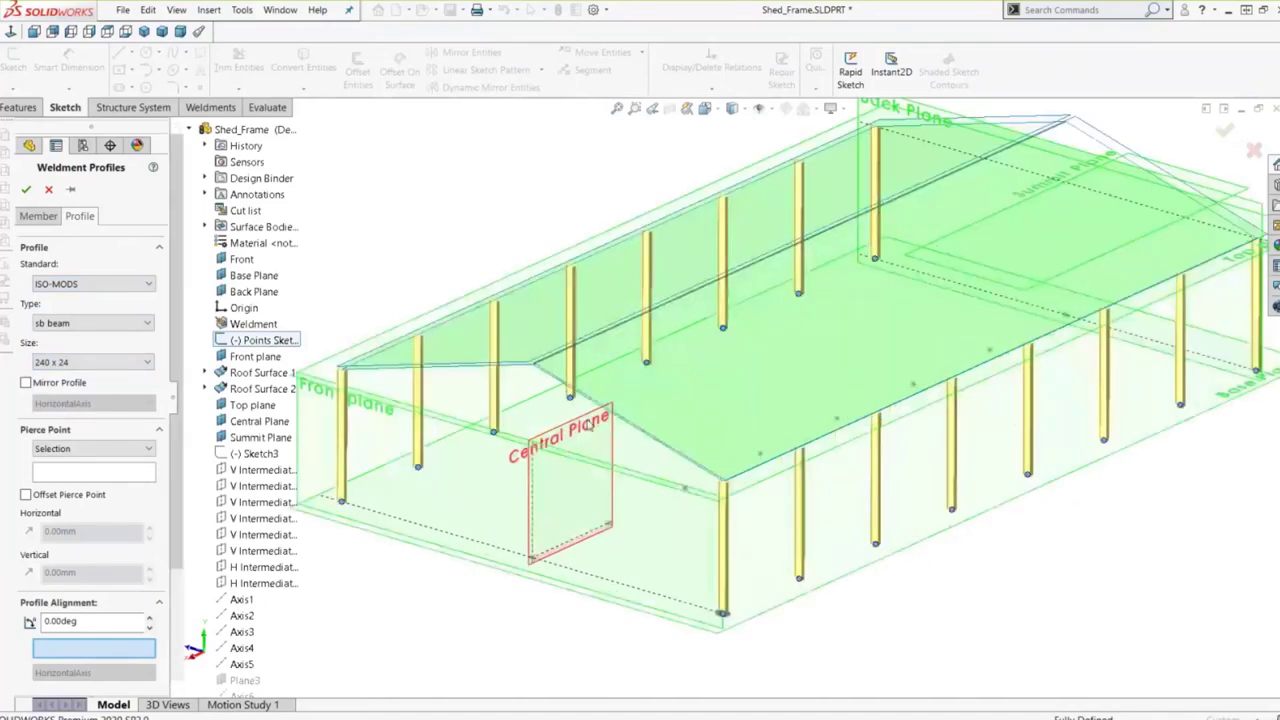
scroll(460, 415, down, 2)
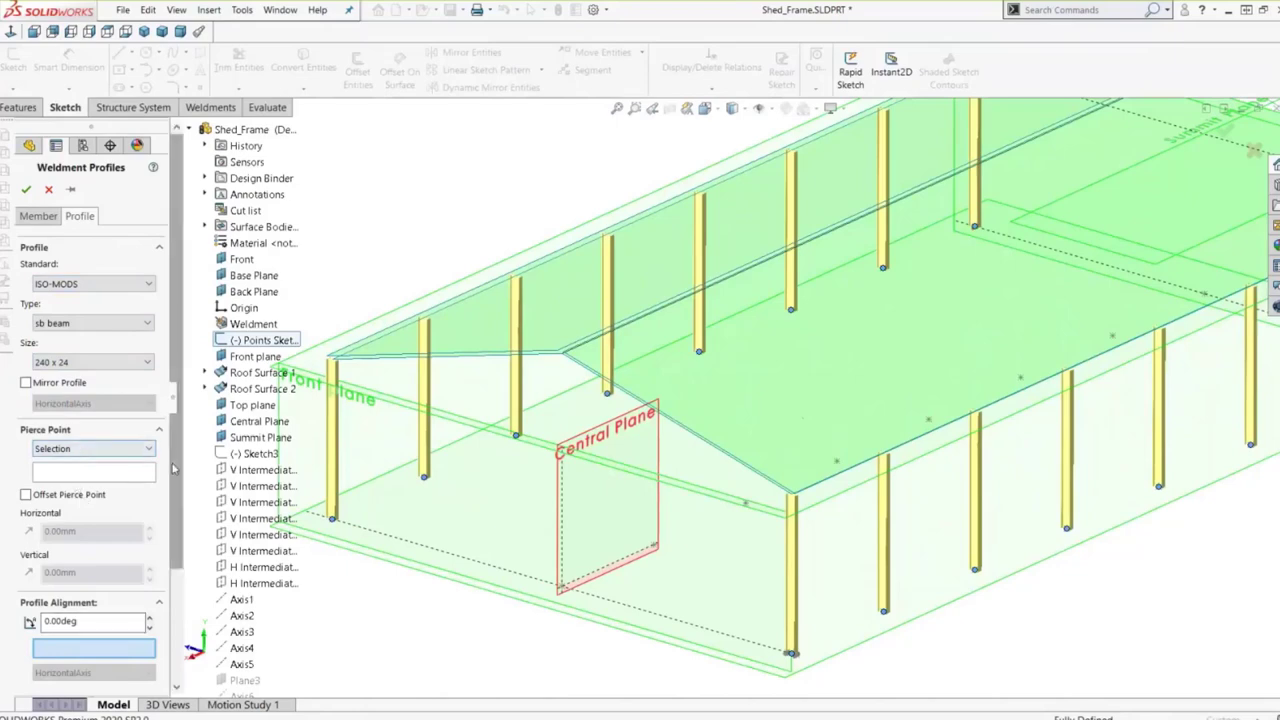
scroll(172, 468, down, 2)
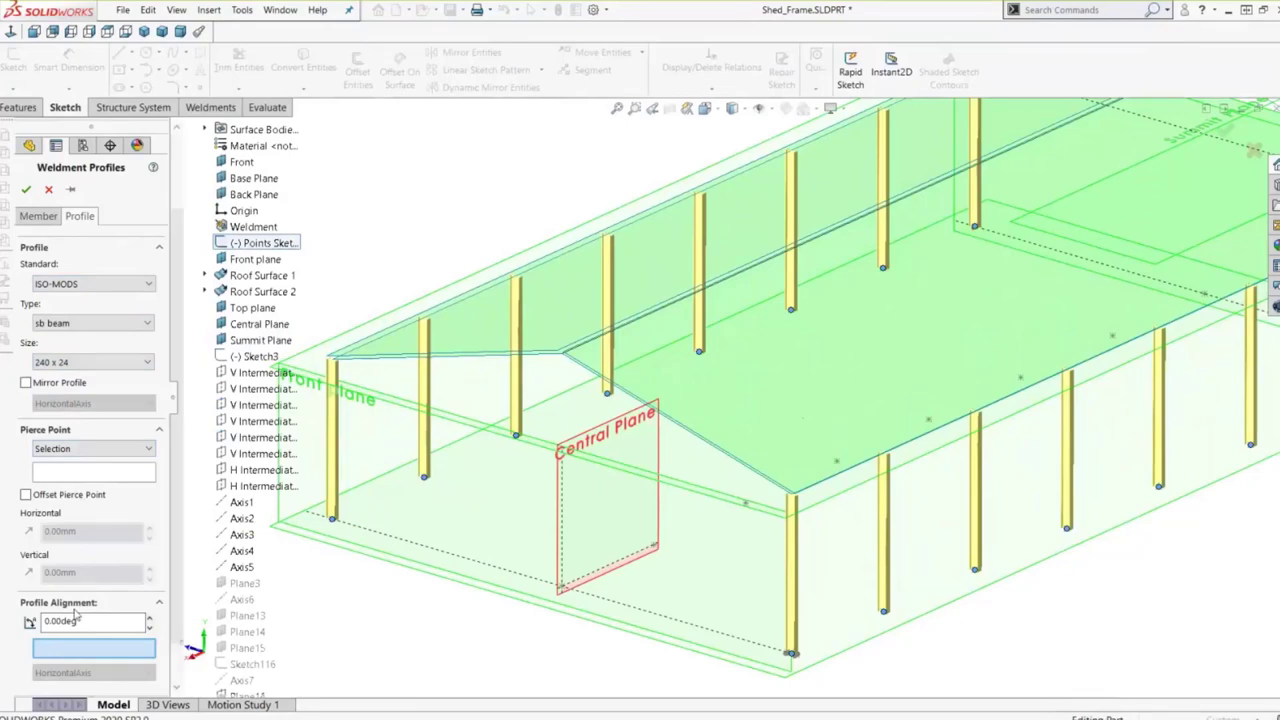
drag(76, 620, 15, 620)
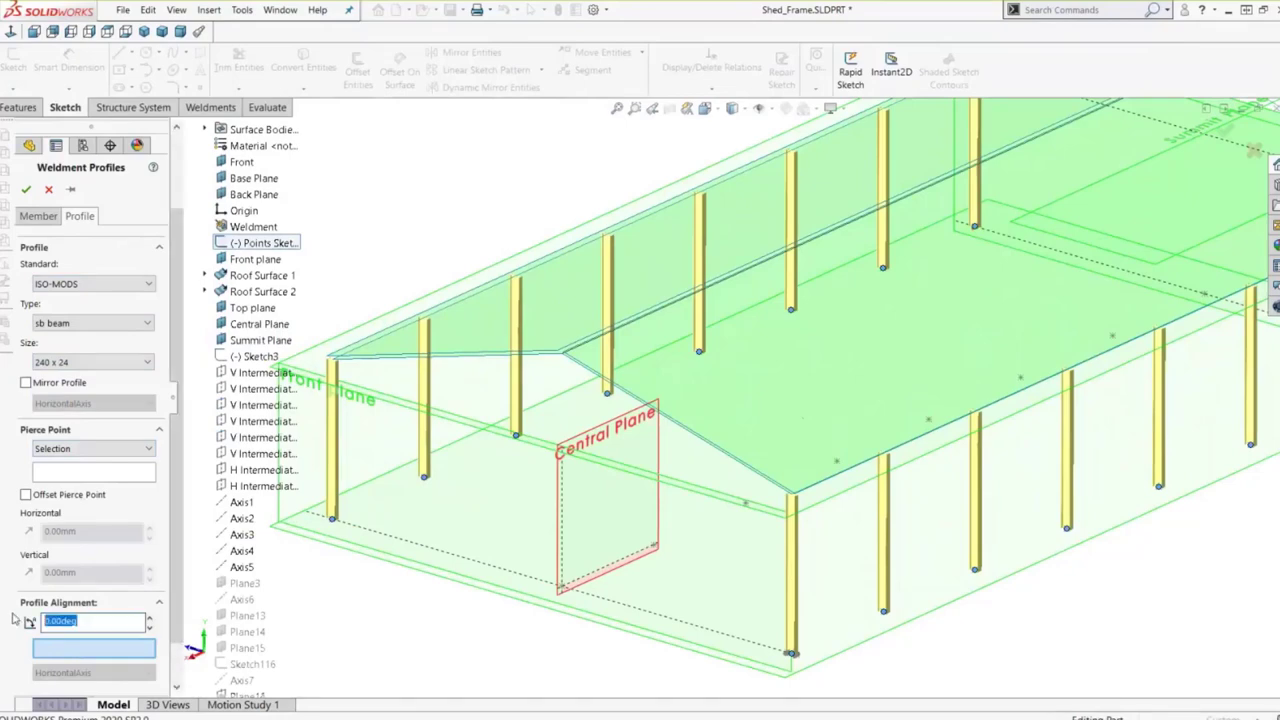
text(90)
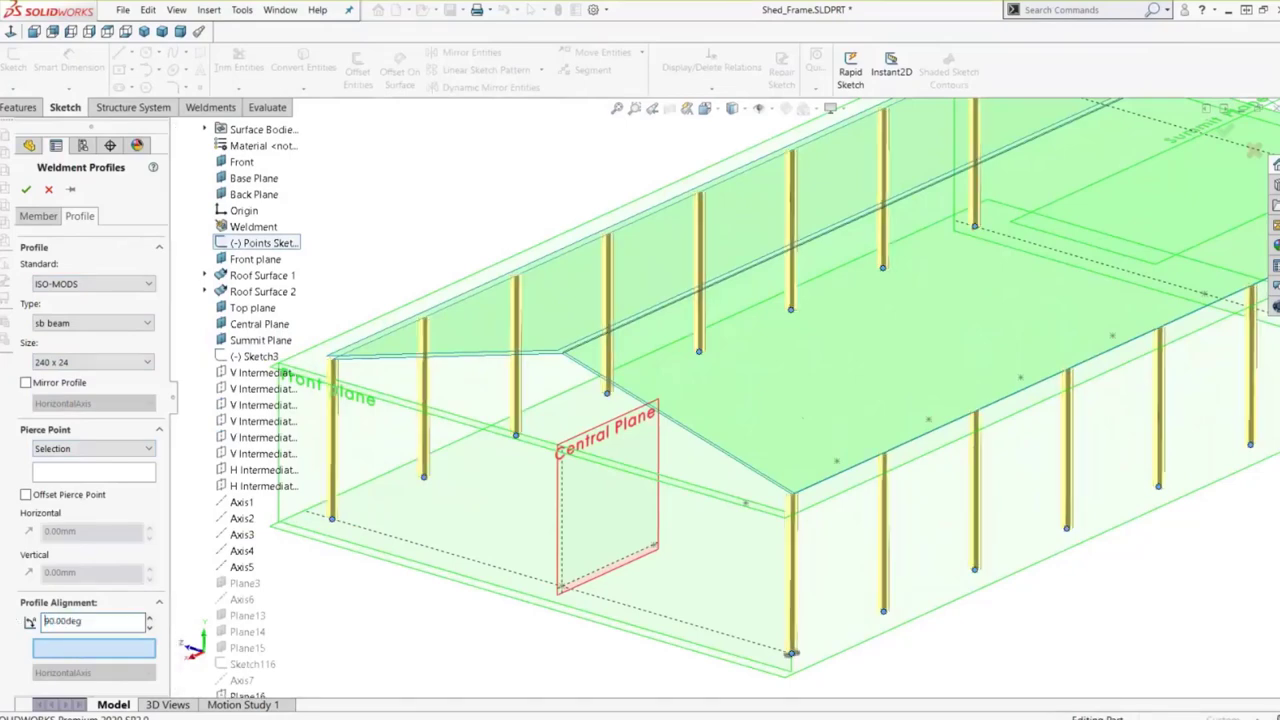
click(26, 190)
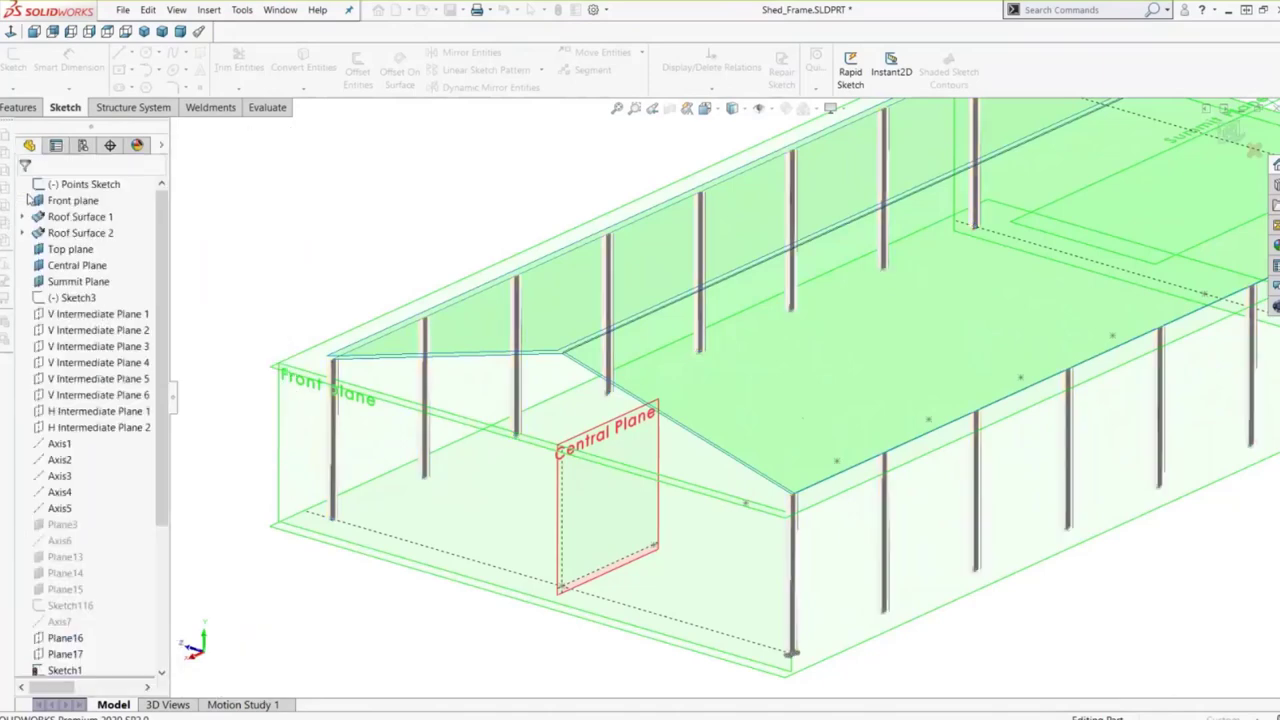
scroll(443, 343, down, 3)
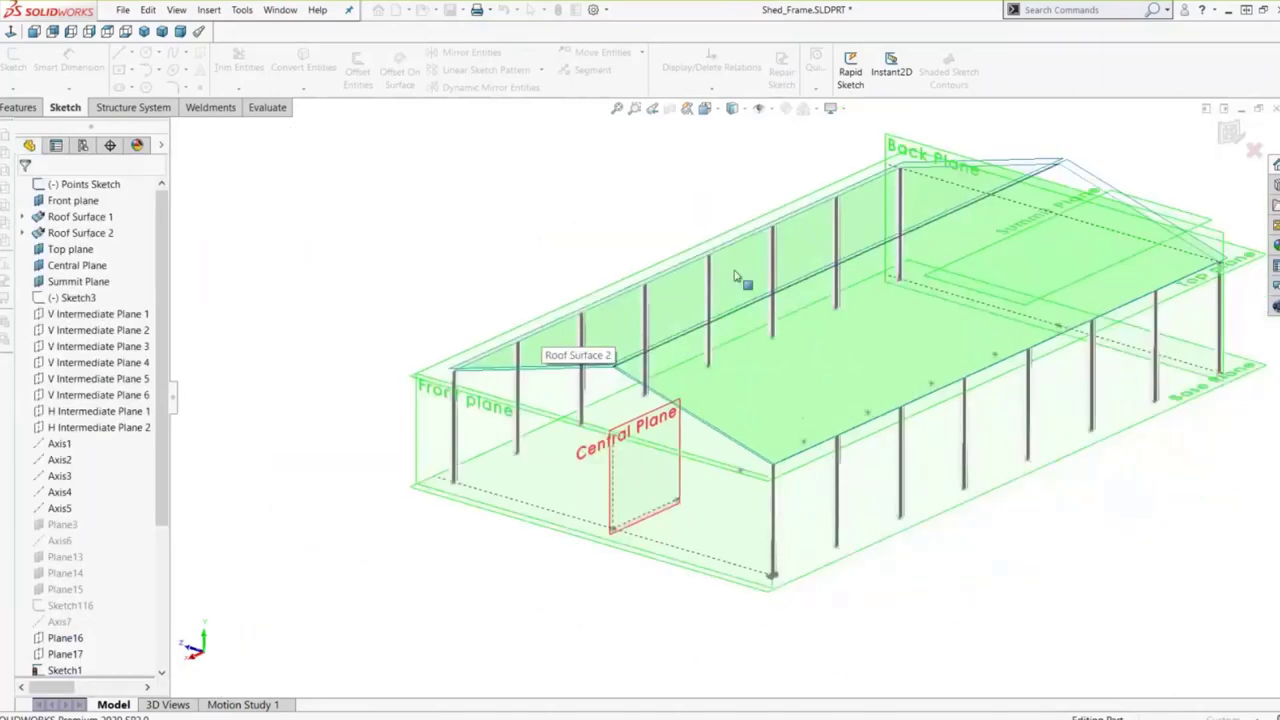
- Start a reference-plane primary member spanning from the Base Plane to the Summit Plane and locate it on the Central Plane
click(133, 107)
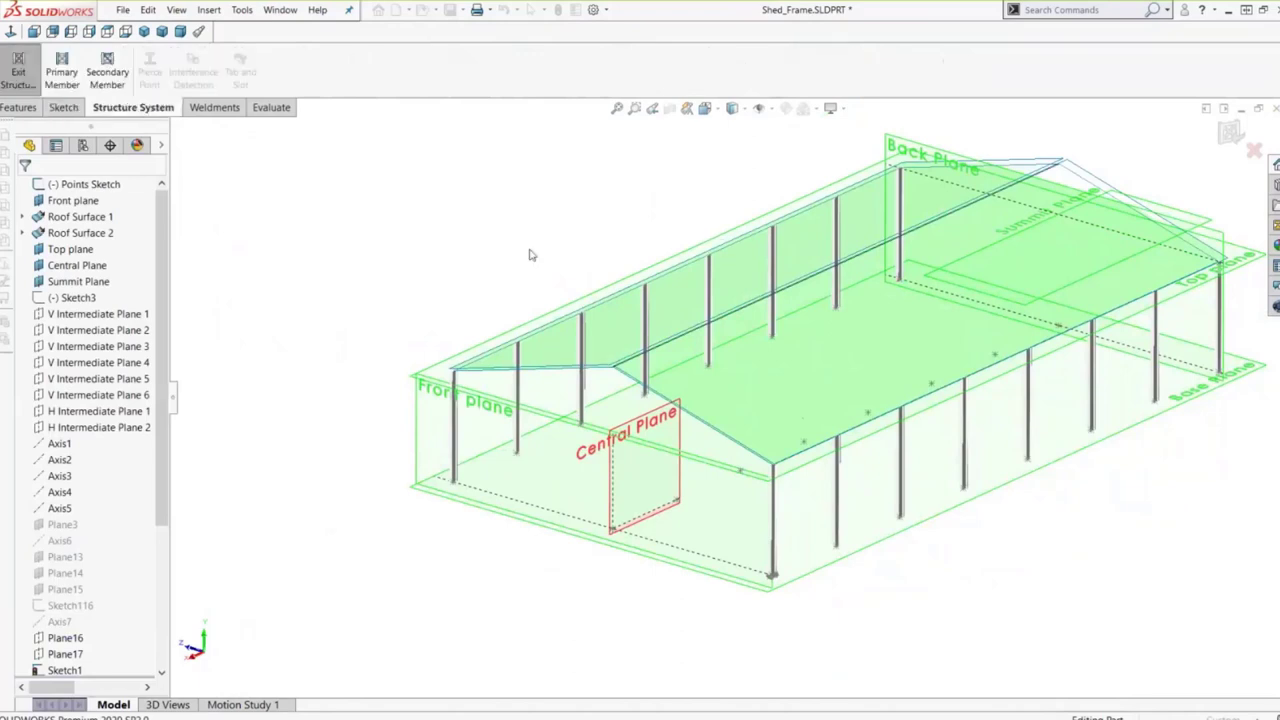
scroll(893, 260, down, 1)
scroll(1034, 278, up, 2)
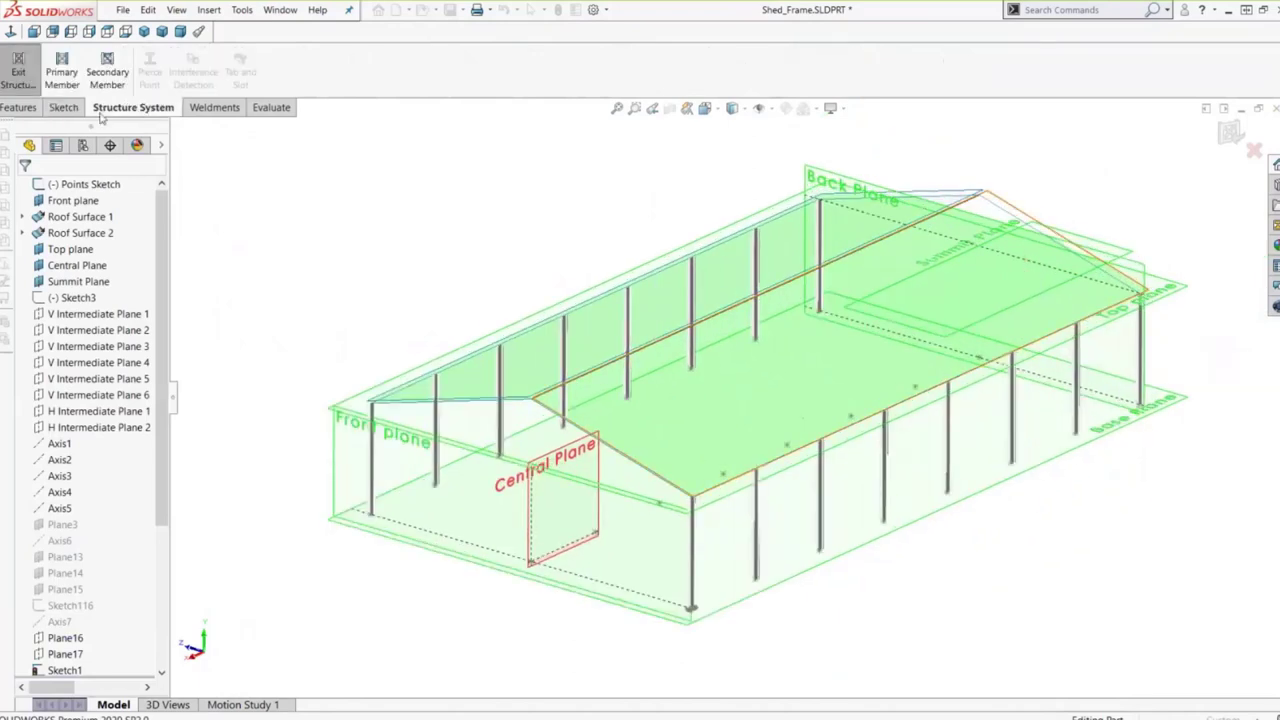
click(71, 74)
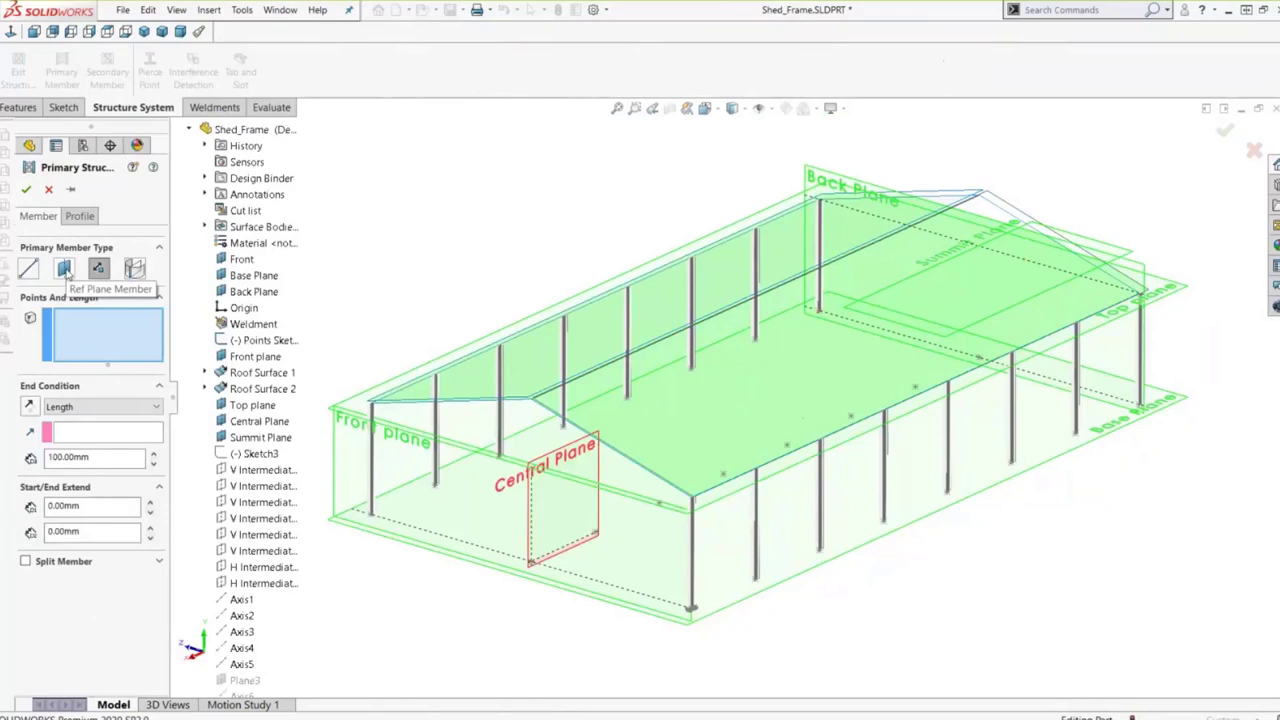
click(64, 270)
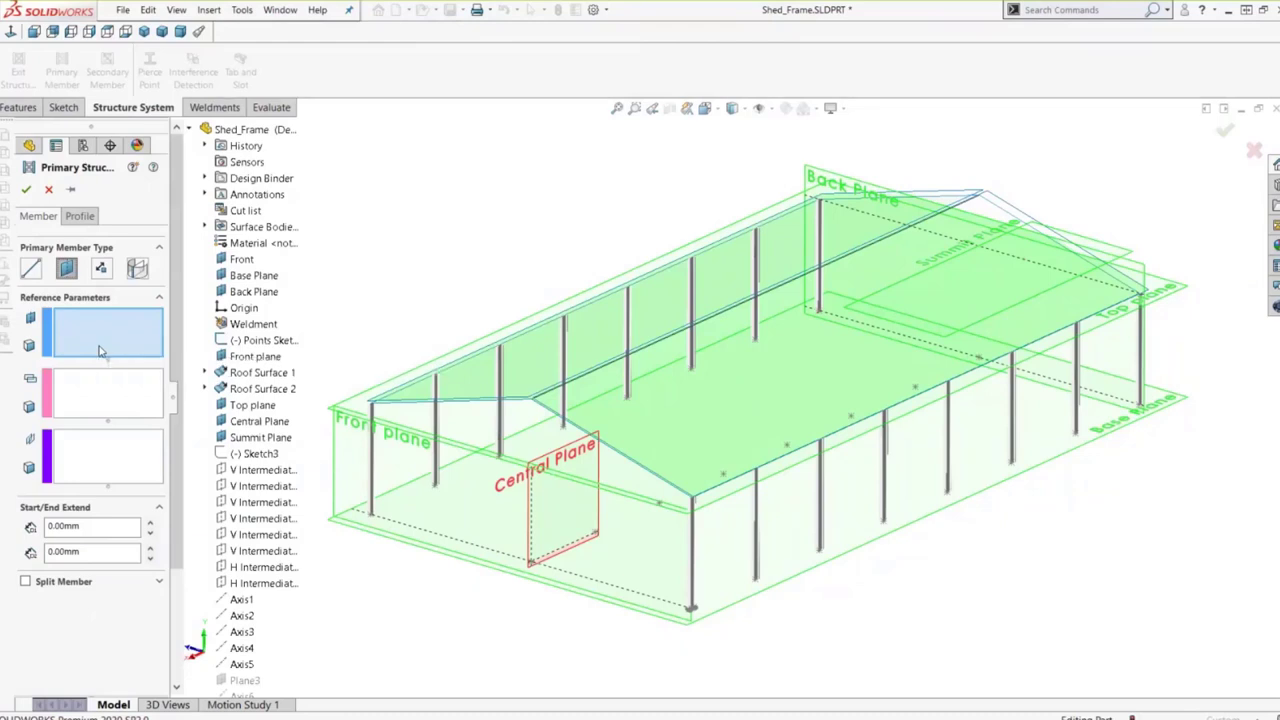
click(514, 582)
click(893, 328)
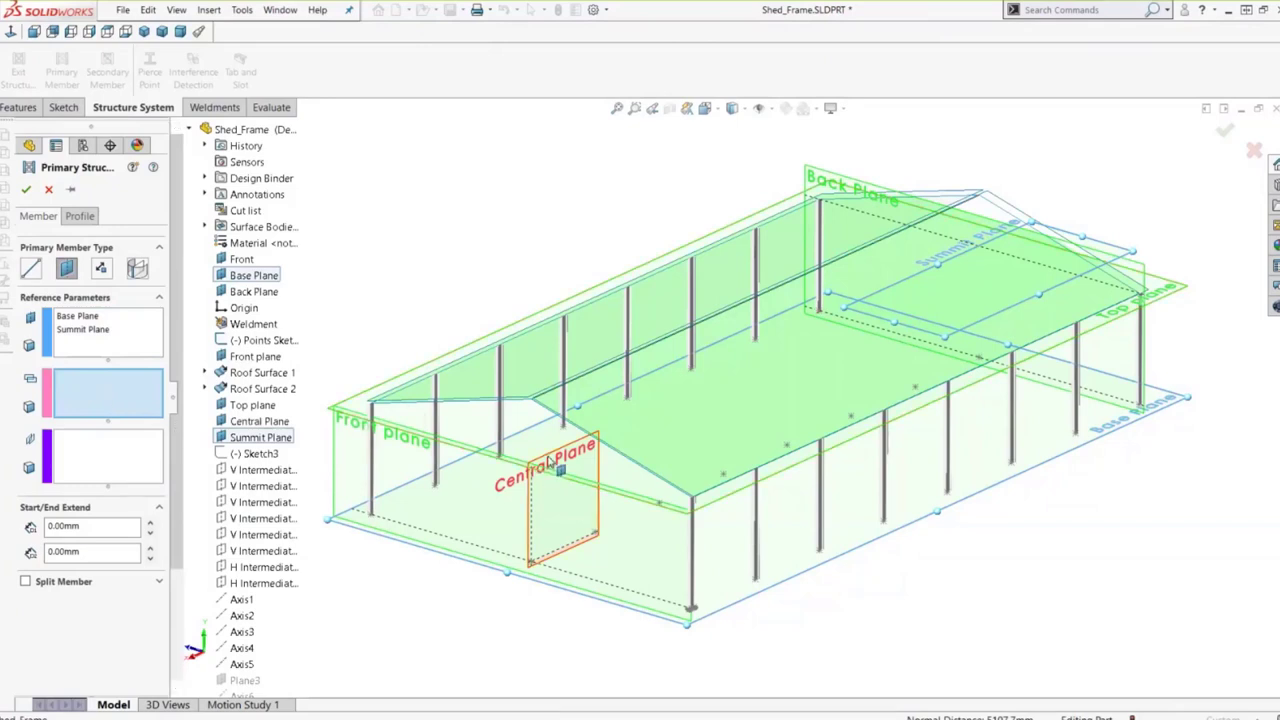
click(550, 465)
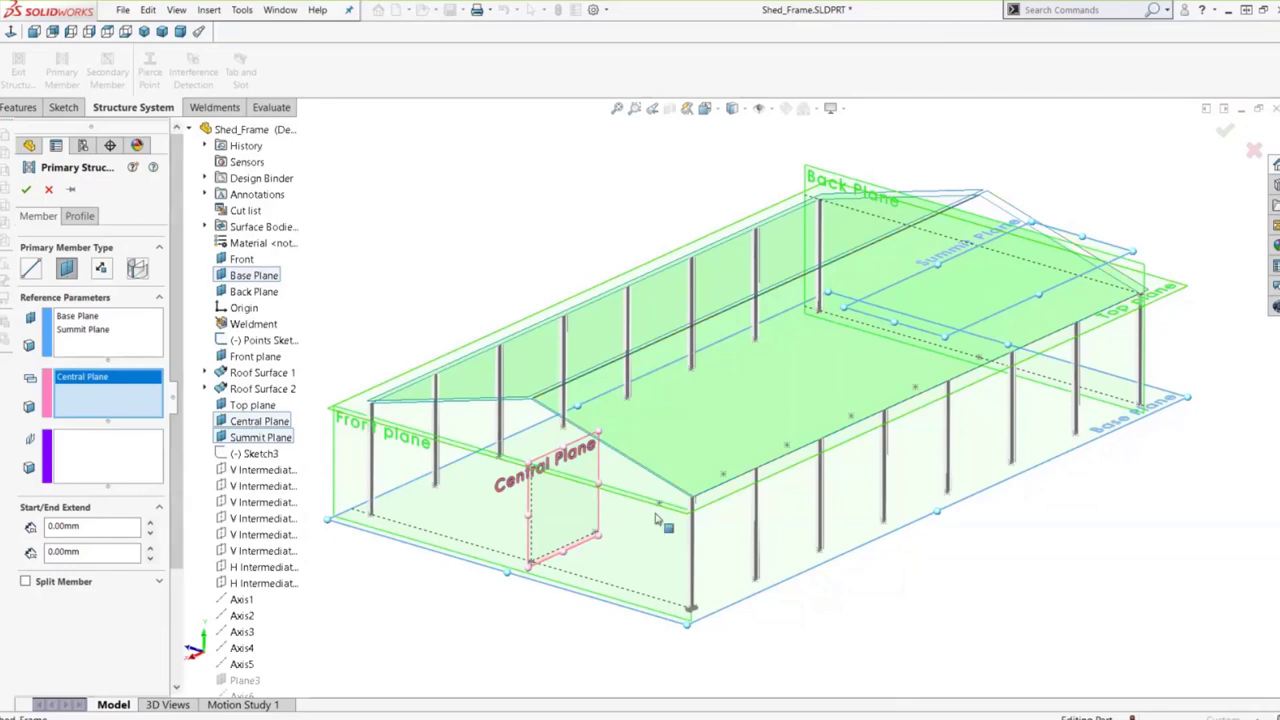
- Add the Front plane, V Intermediate Planes 1 to 6 and the Back Plane as the intersecting planes for the central columns
click(135, 457)
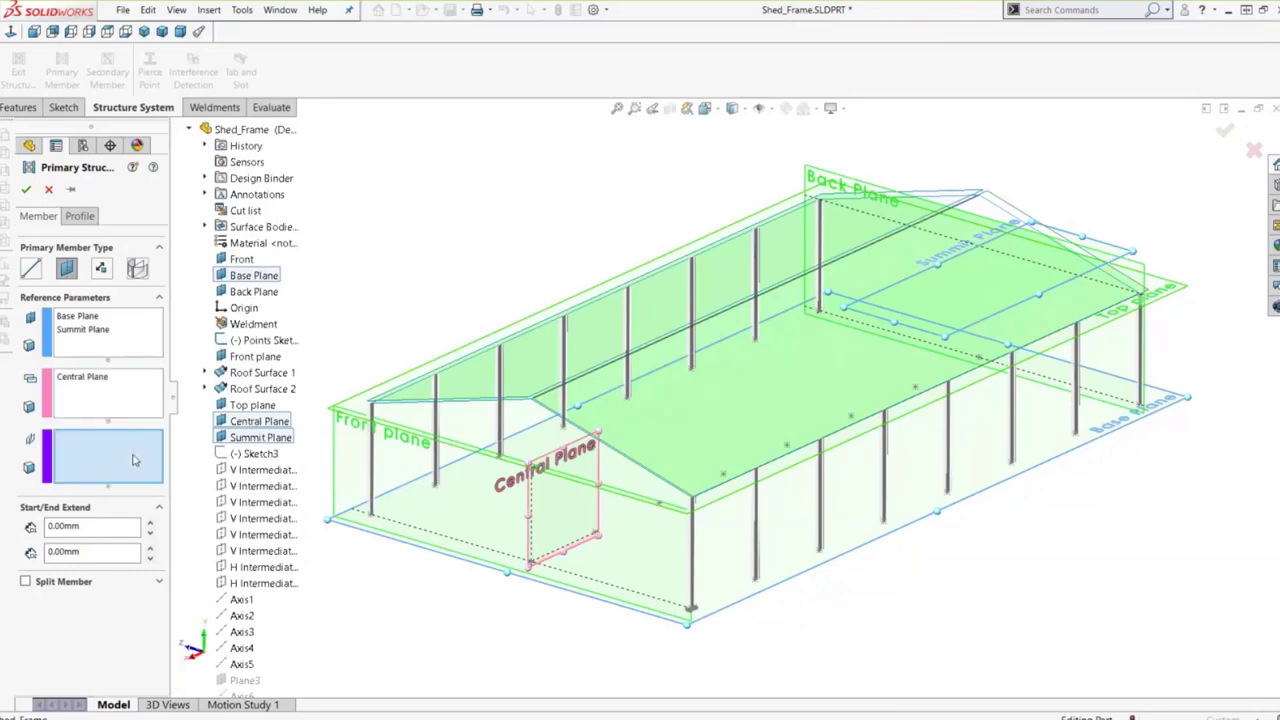
click(255, 357)
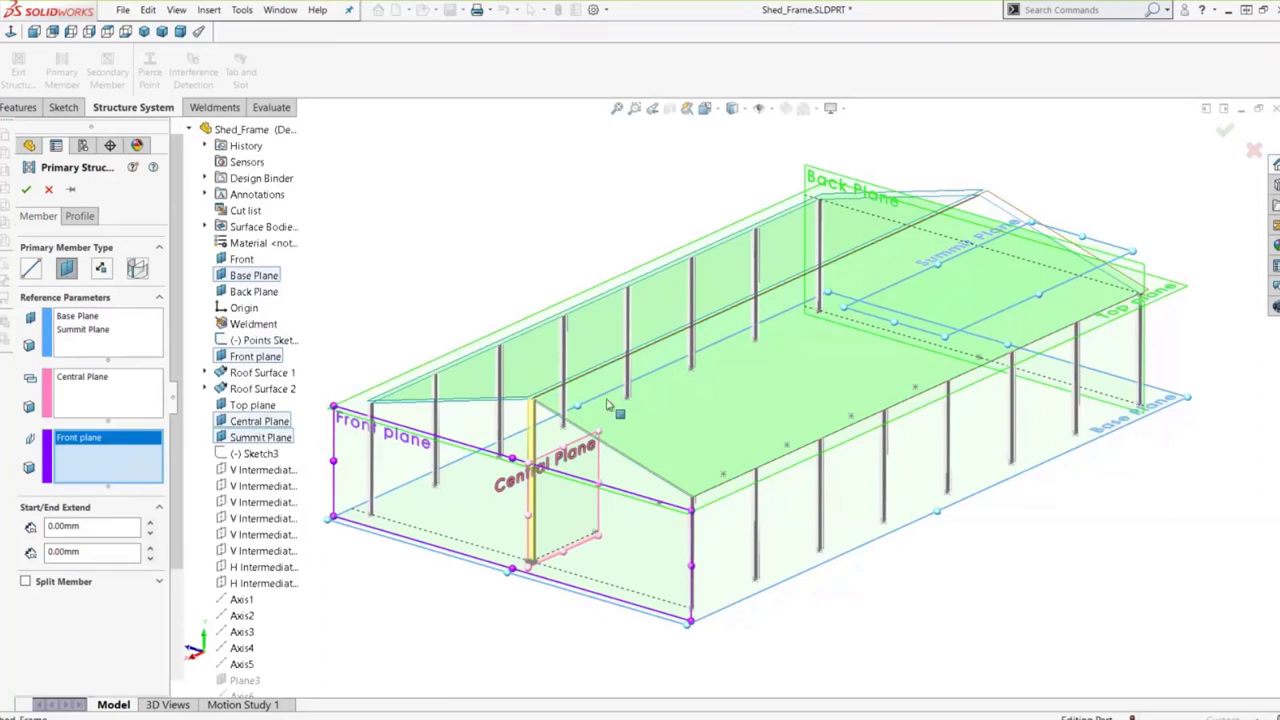
click(262, 470)
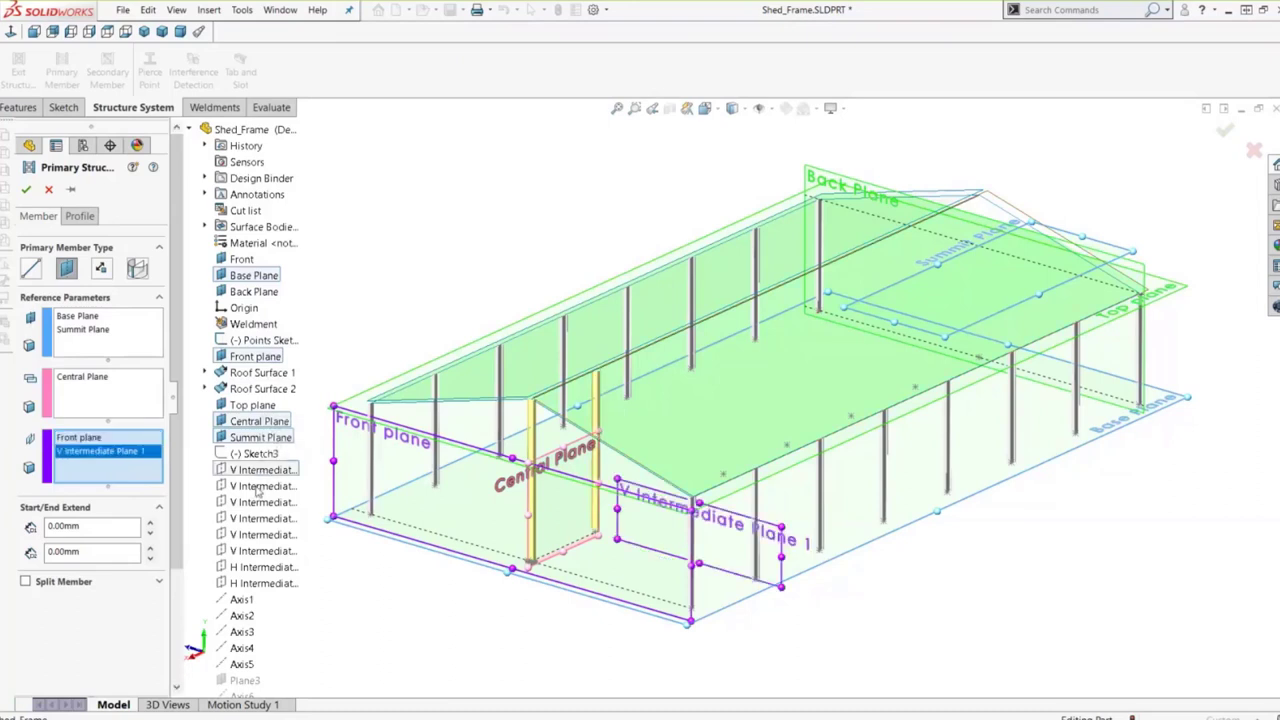
click(257, 489)
click(258, 503)
click(258, 519)
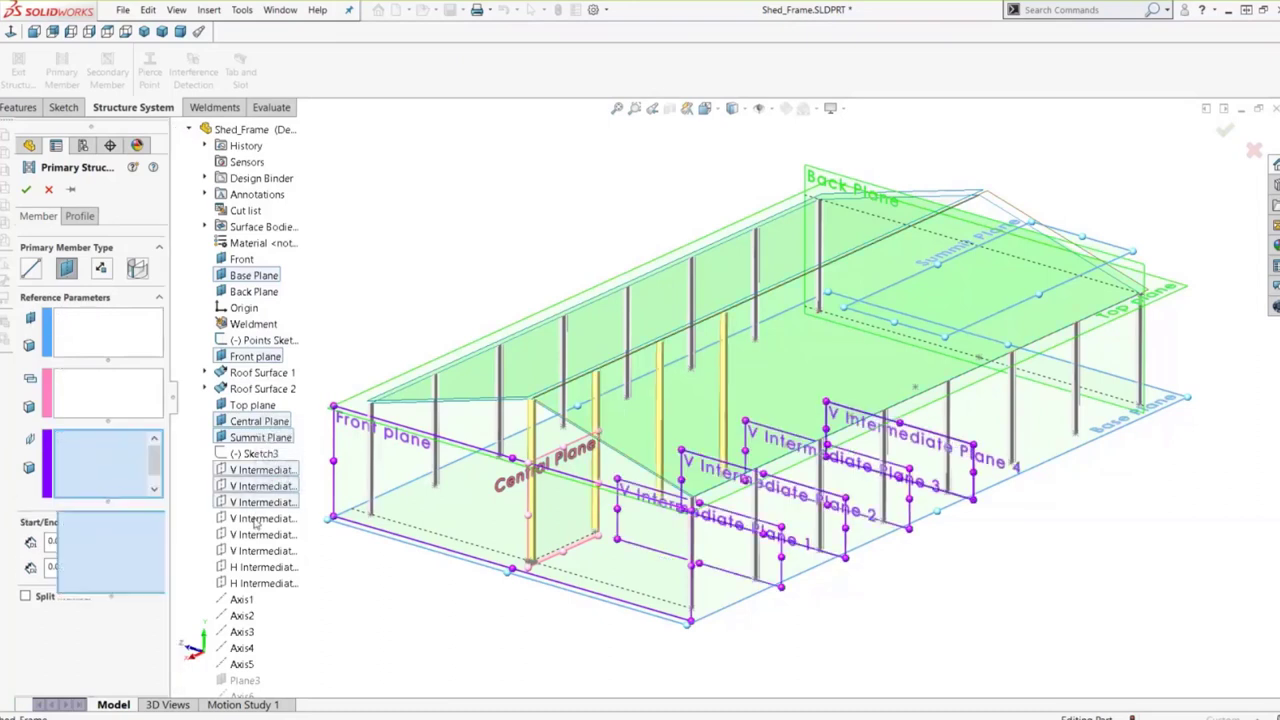
click(258, 535)
click(255, 551)
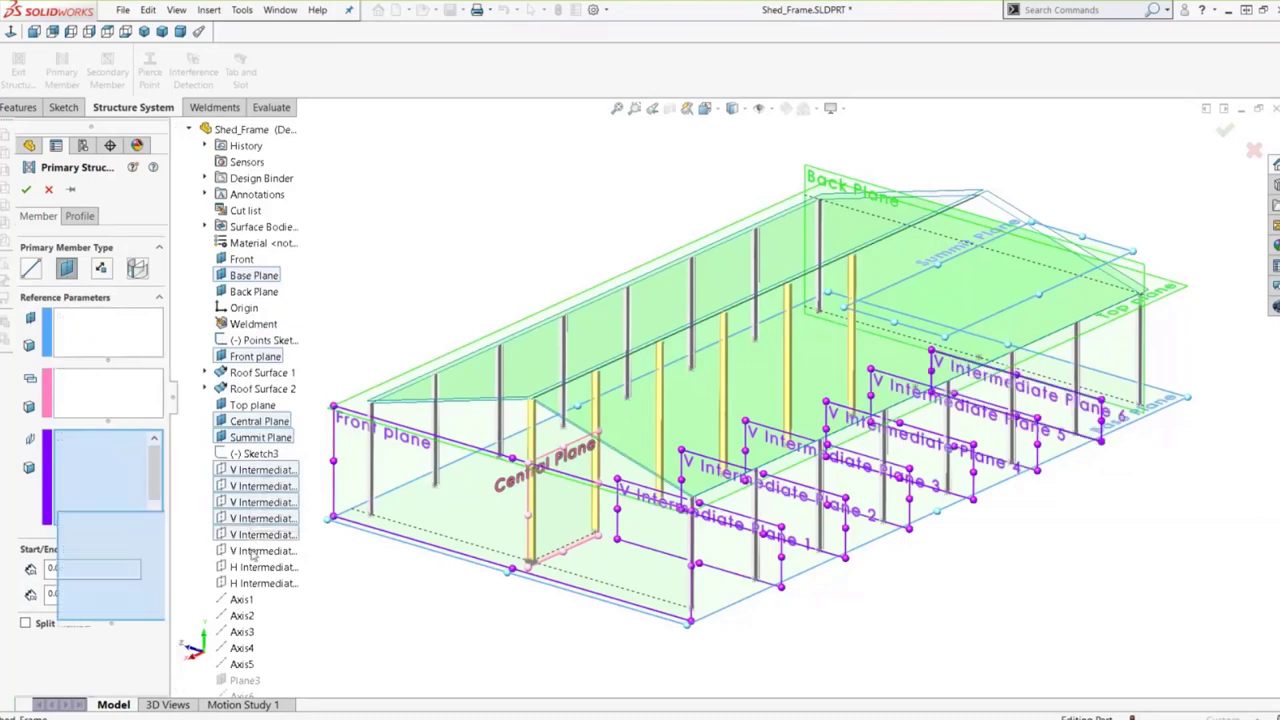
click(252, 291)
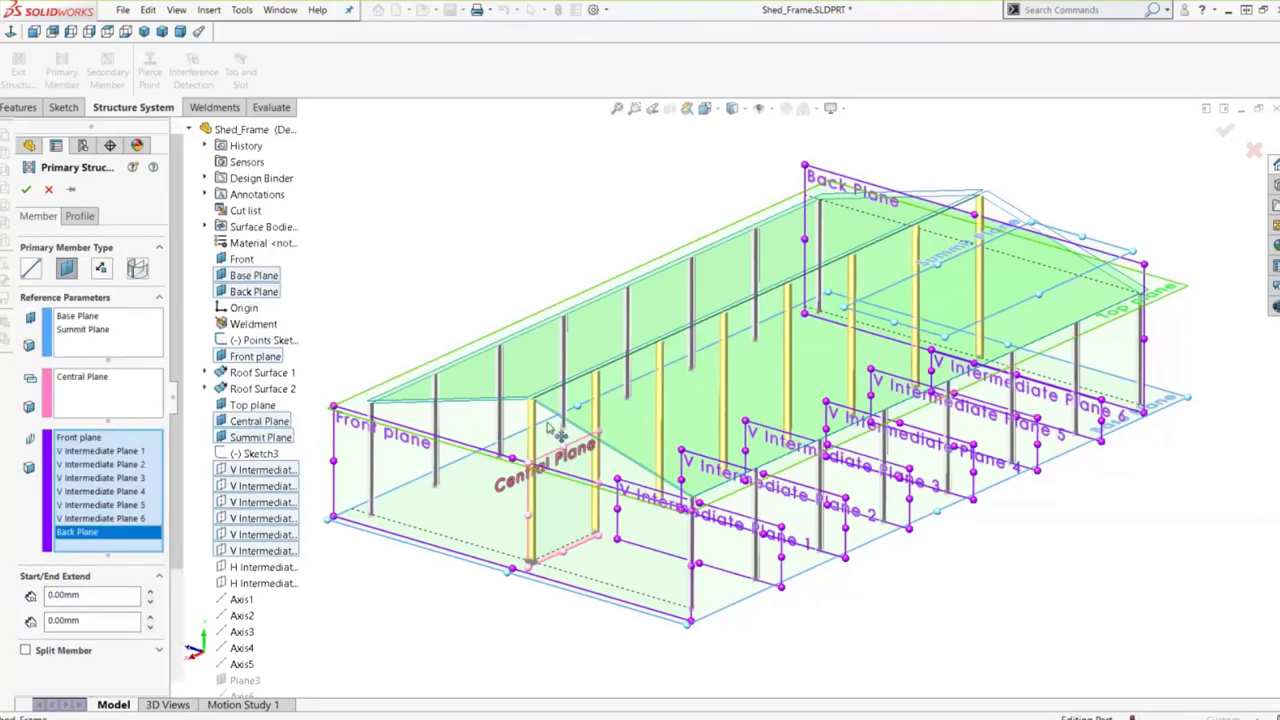
scroll(557, 432, down, 3)
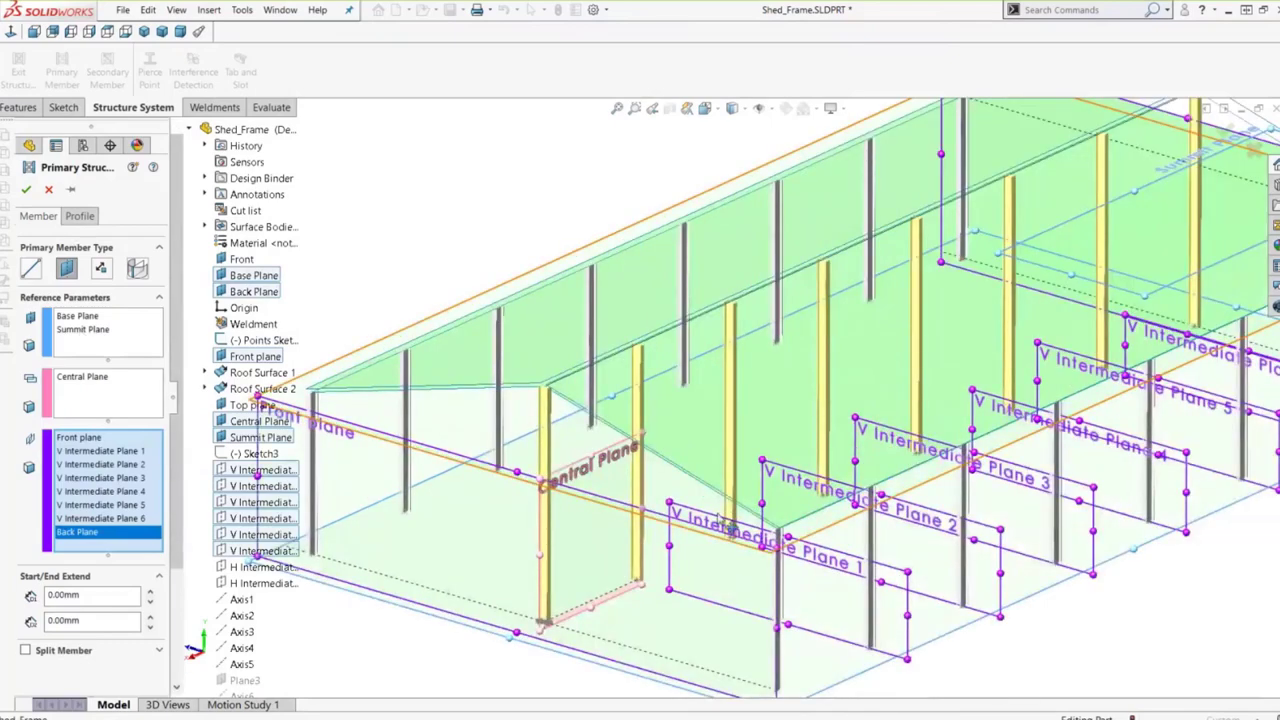
- Set the central columns' profile alignment angle to 90 degrees and accept the primary members
click(82, 218)
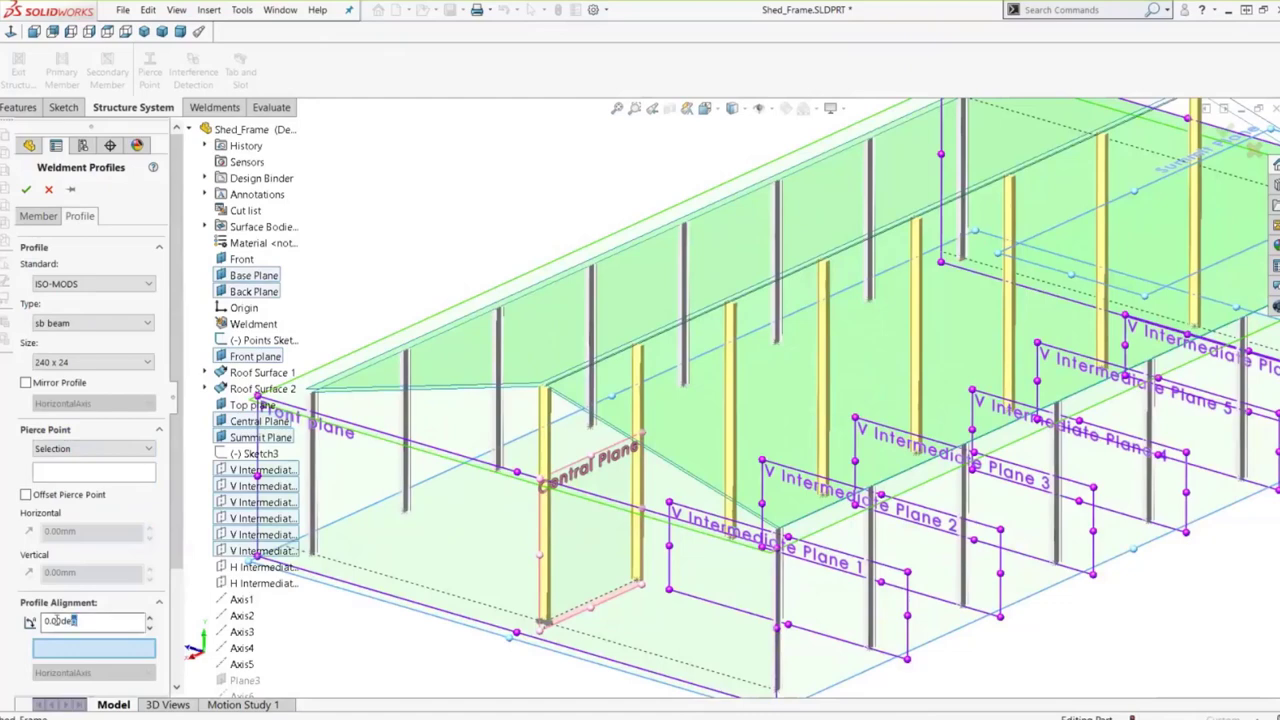
drag(76, 621, 20, 624)
text(90)
key(Return)
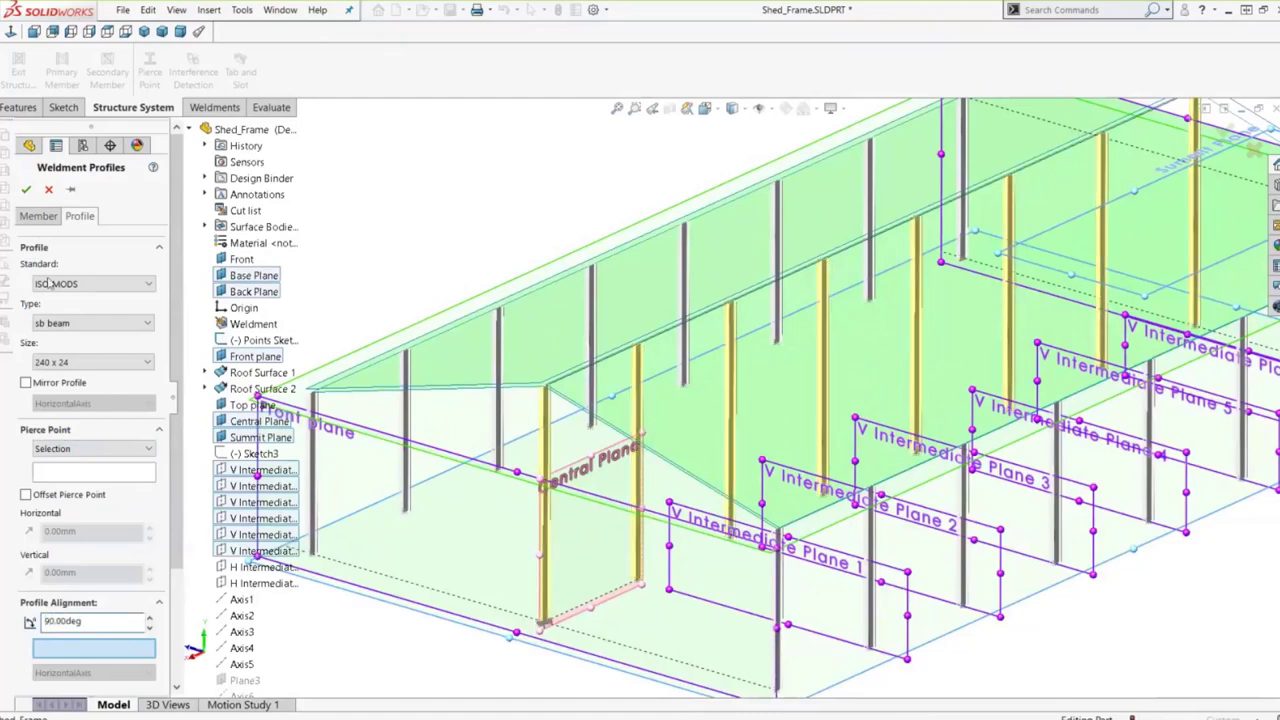
click(26, 189)
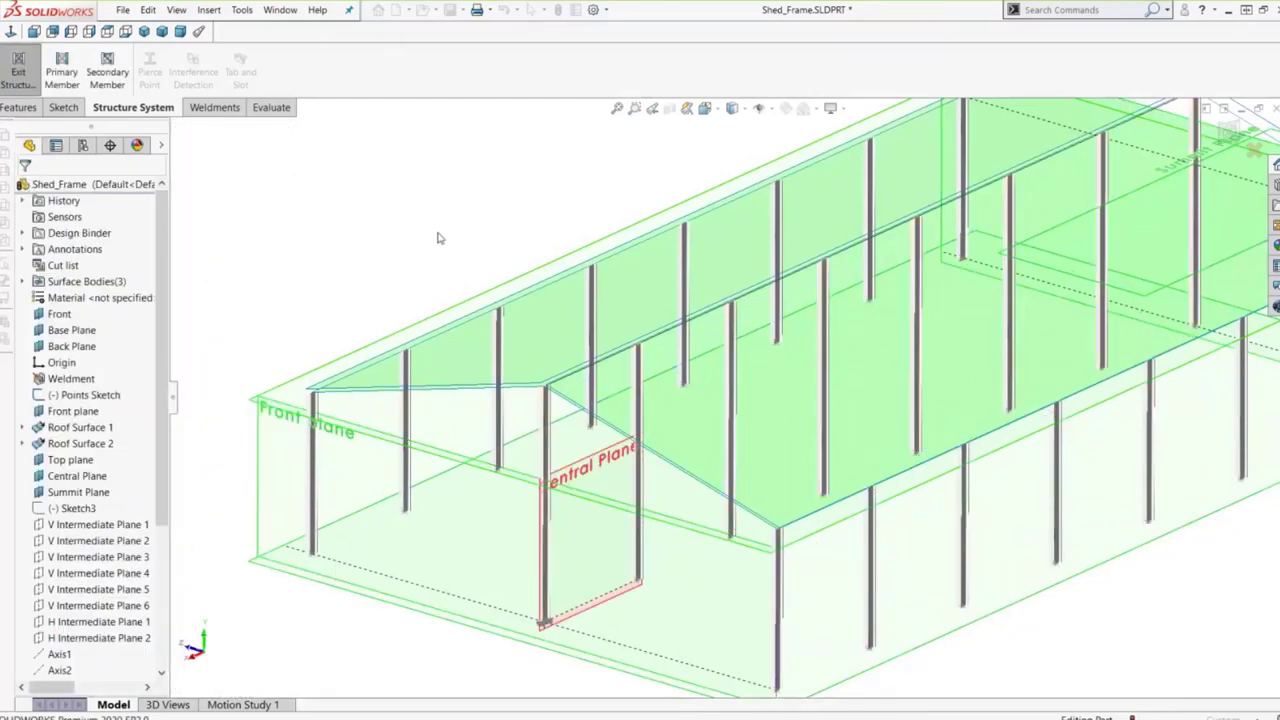
- Start a plane-based secondary member and assign H Intermediate Plane 1 and H Intermediate Plane 2 as its planes
key(f)
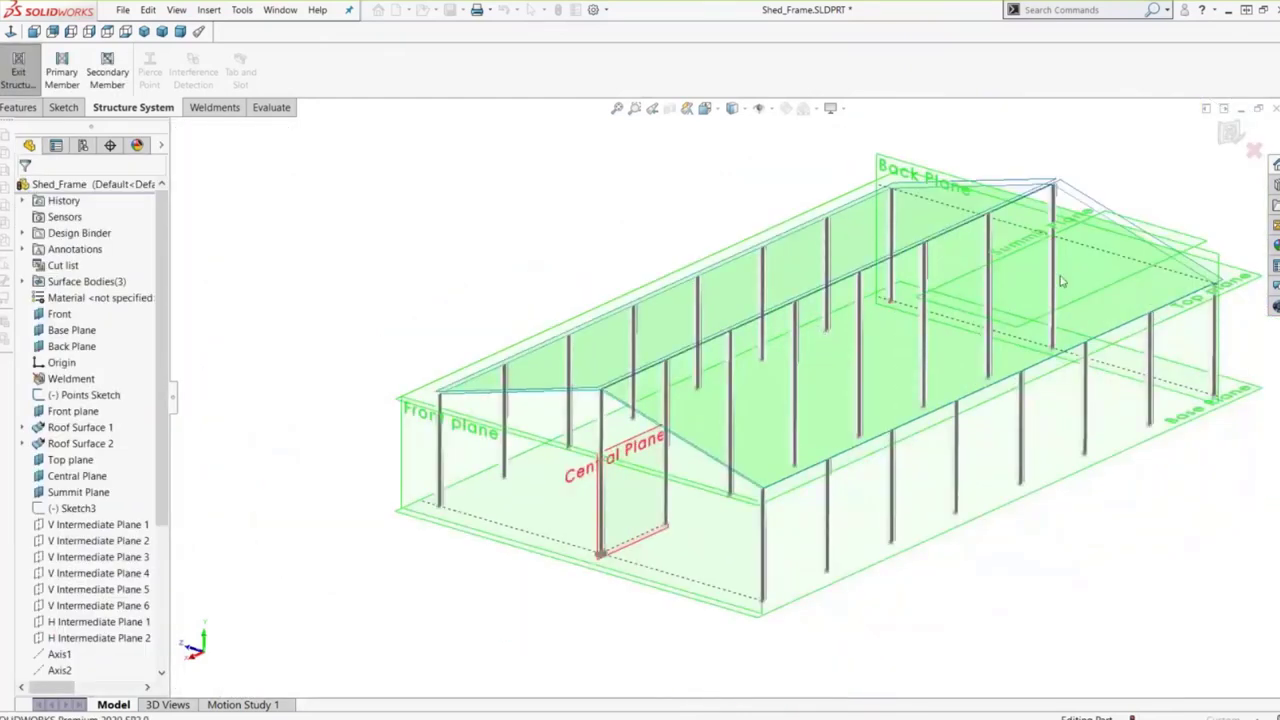
key(f)
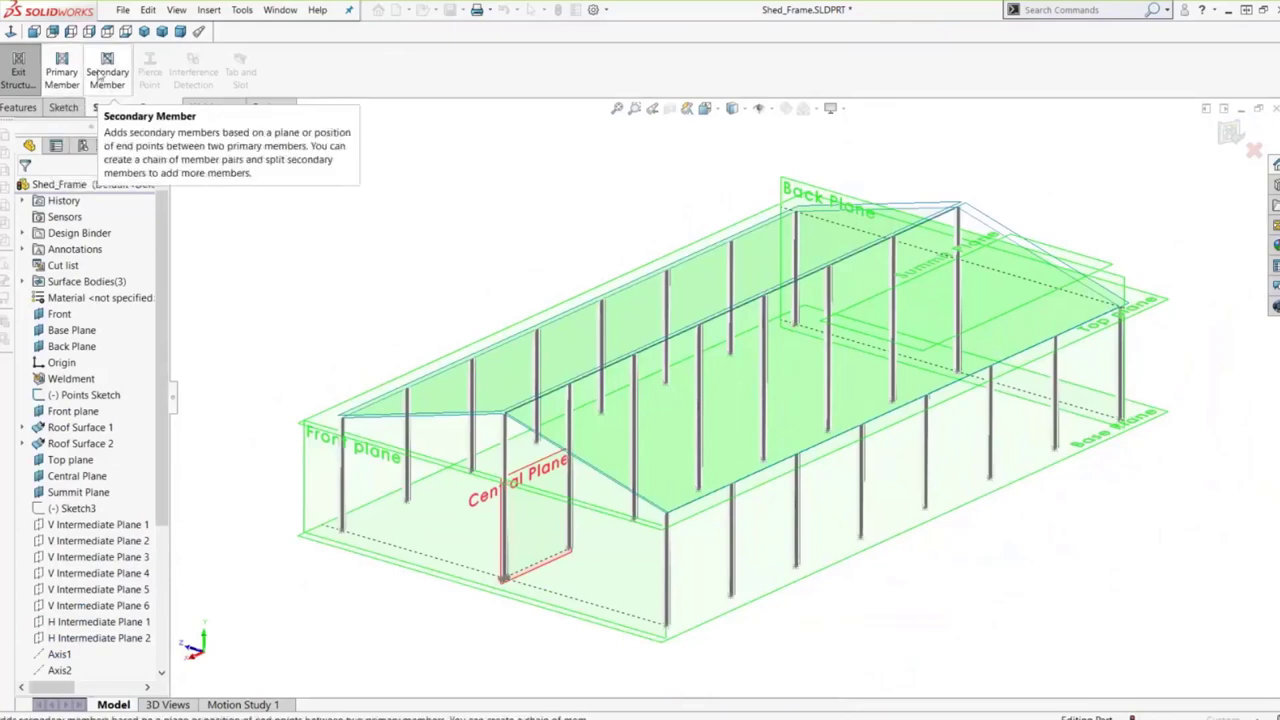
click(107, 75)
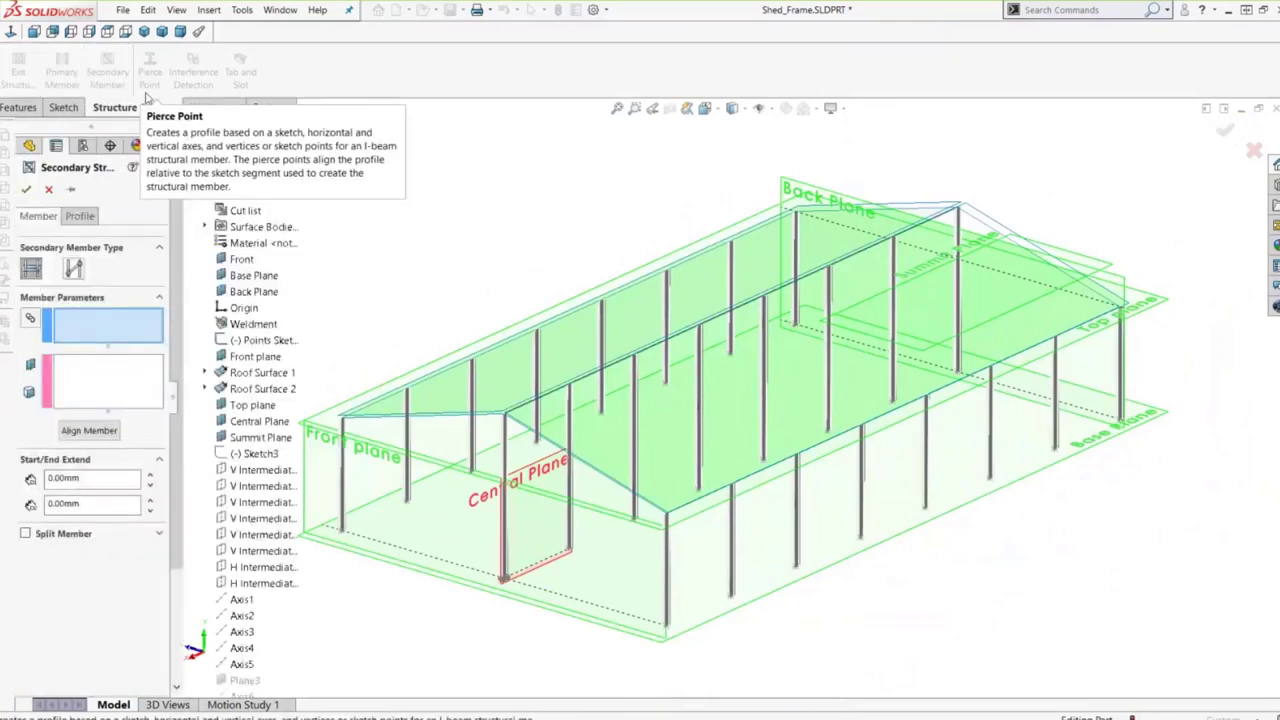
click(33, 276)
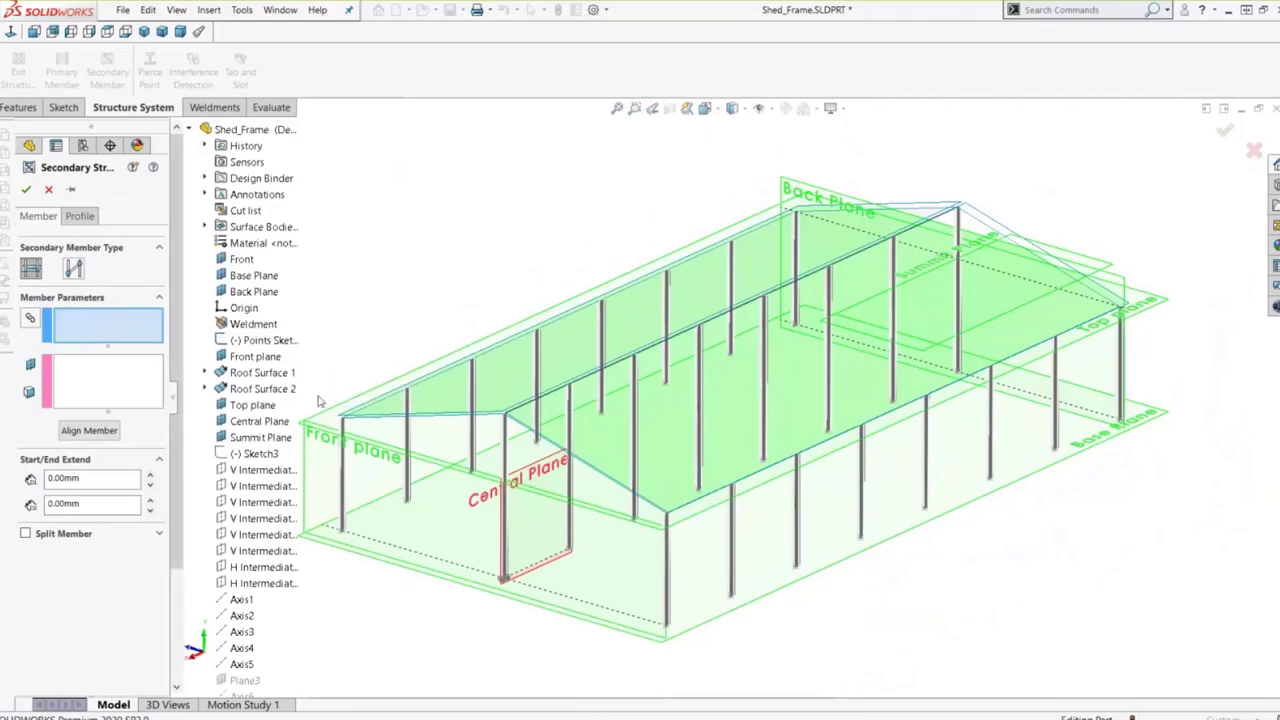
click(139, 388)
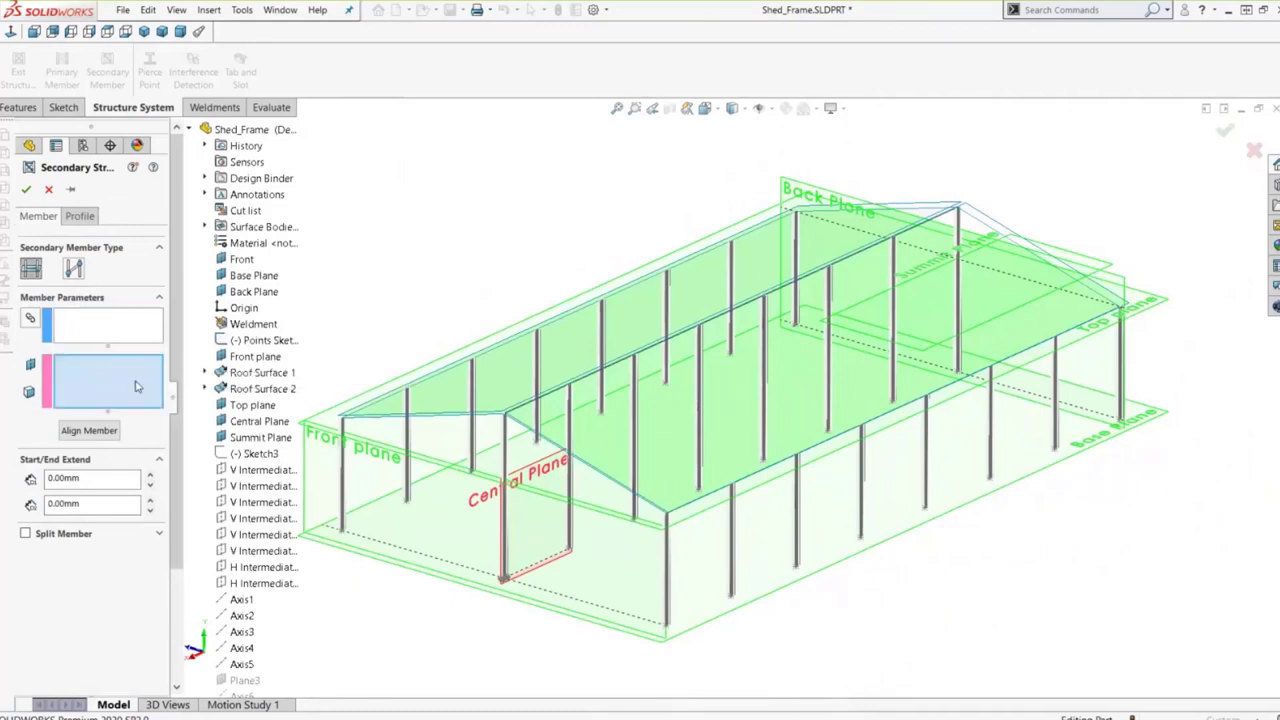
click(250, 567)
click(285, 582)
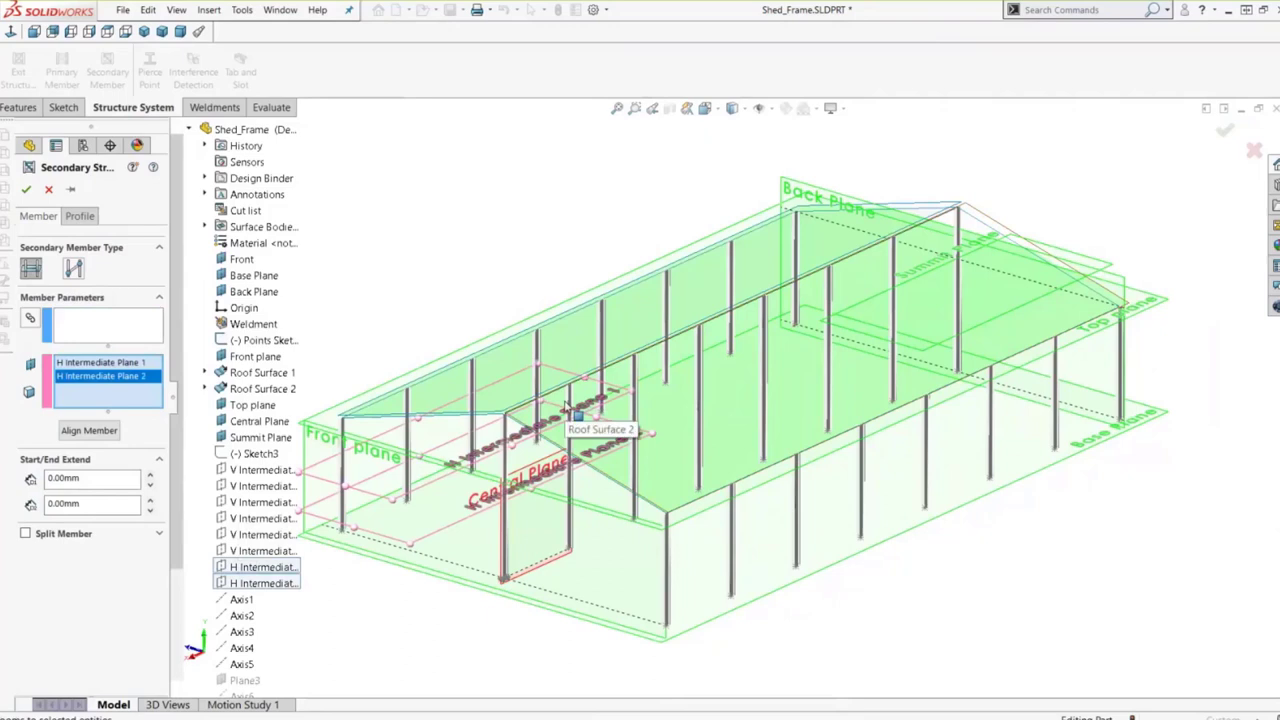
- Turn on chained member pairs and select the columns along the far long wall in order, starting at the front corner
click(137, 333)
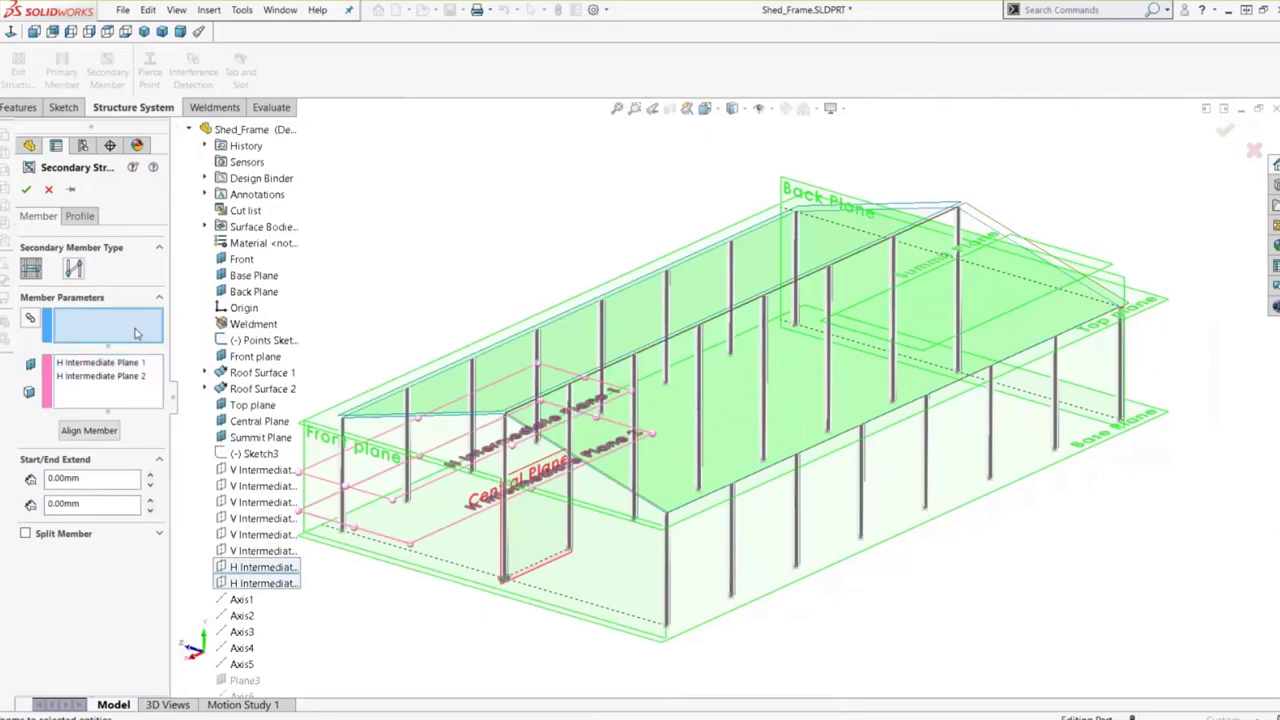
ctrl+middle_drag(495, 337, 520, 372)
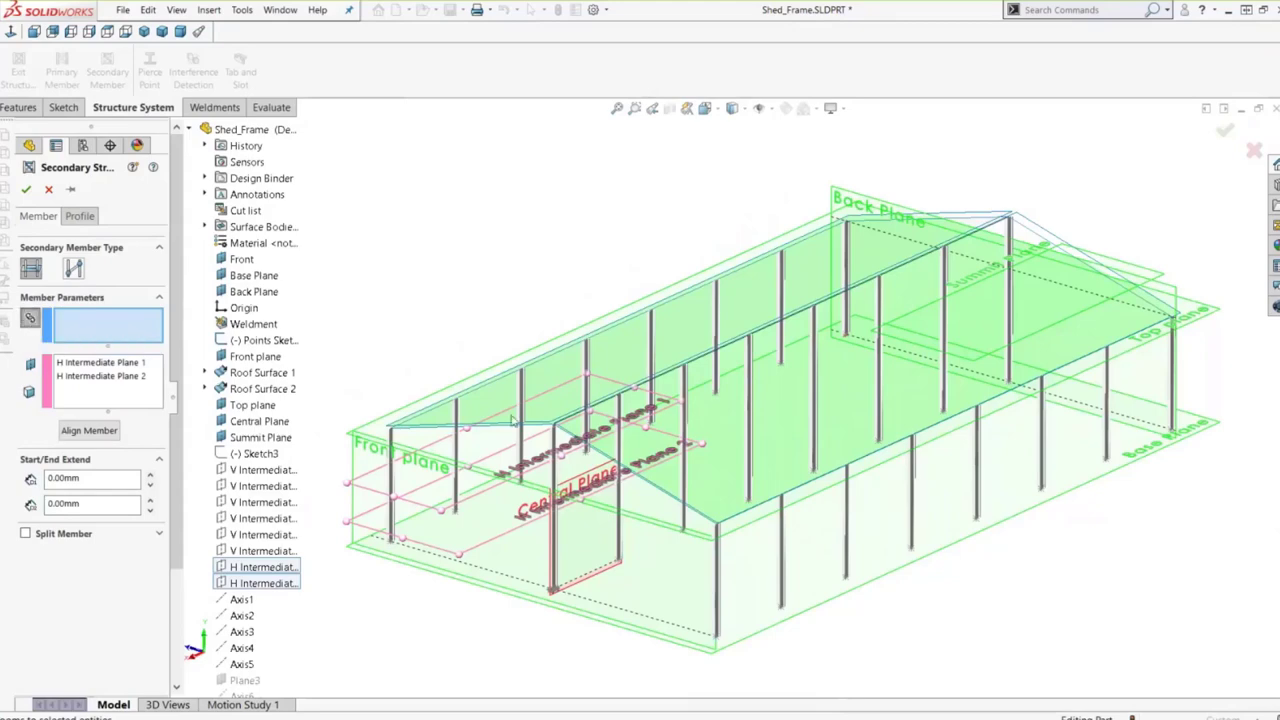
scroll(357, 470, down, 3)
click(358, 470)
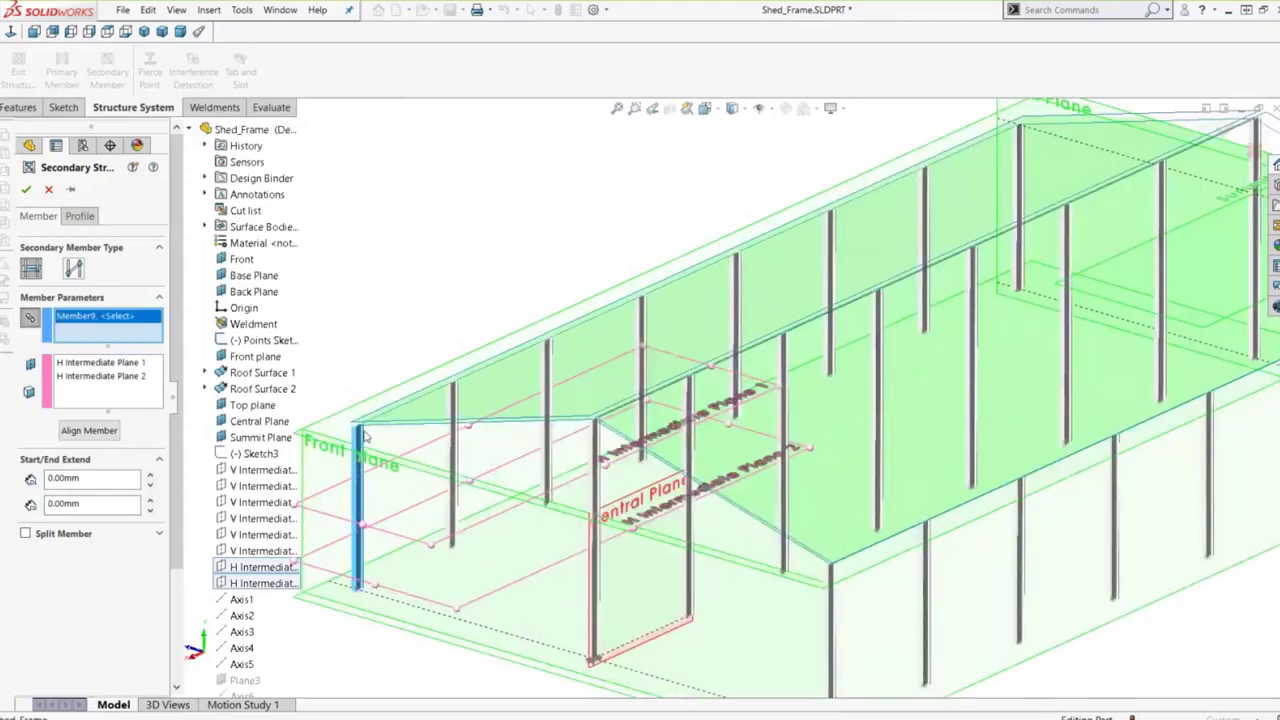
click(452, 400)
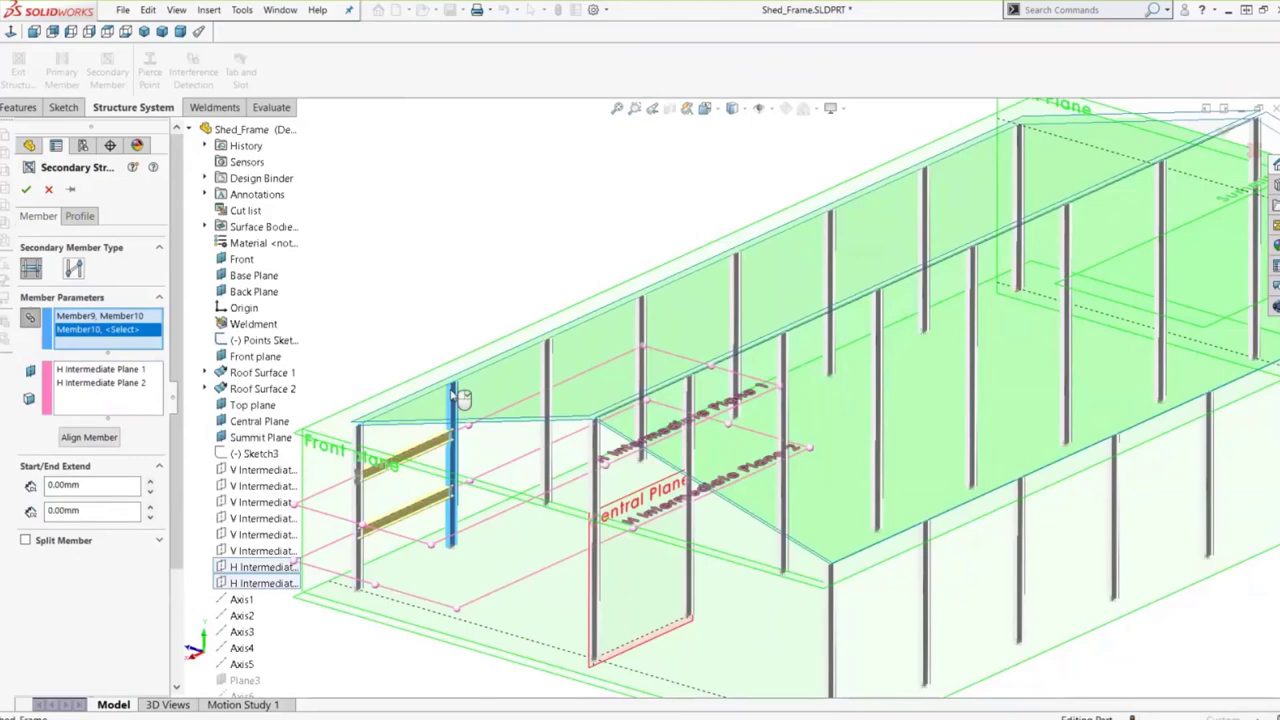
click(546, 364)
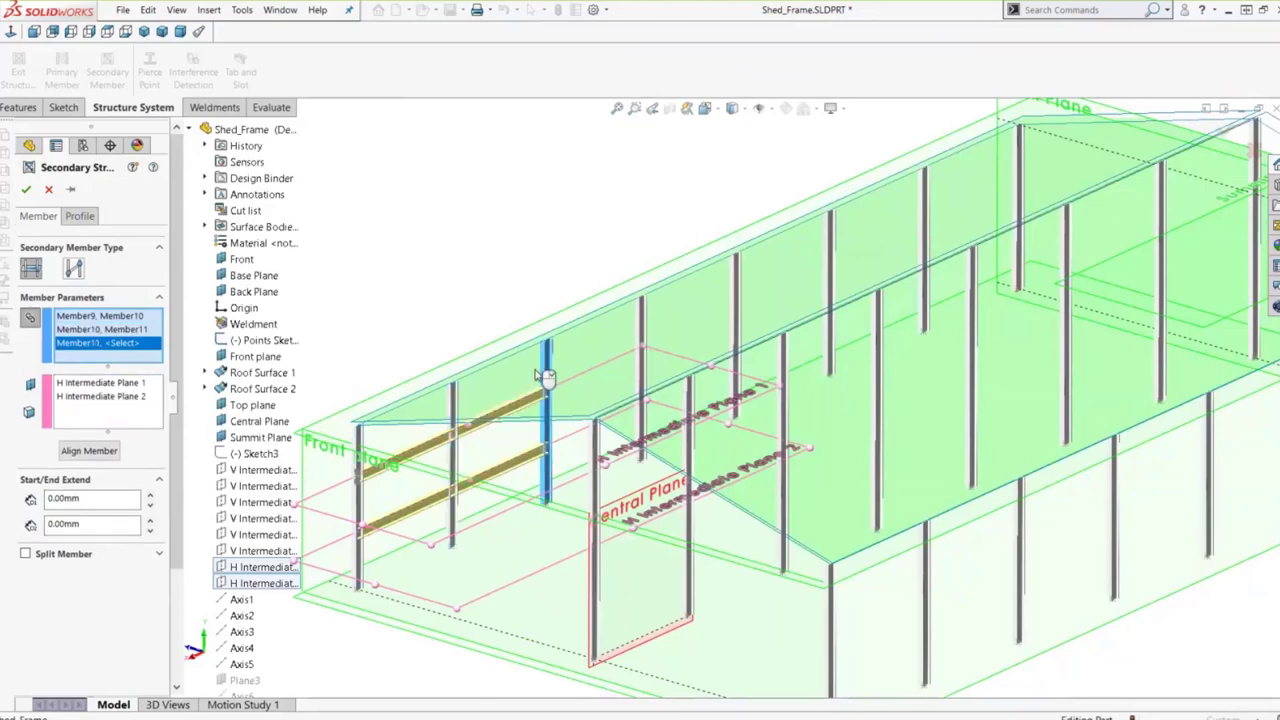
click(641, 320)
click(735, 290)
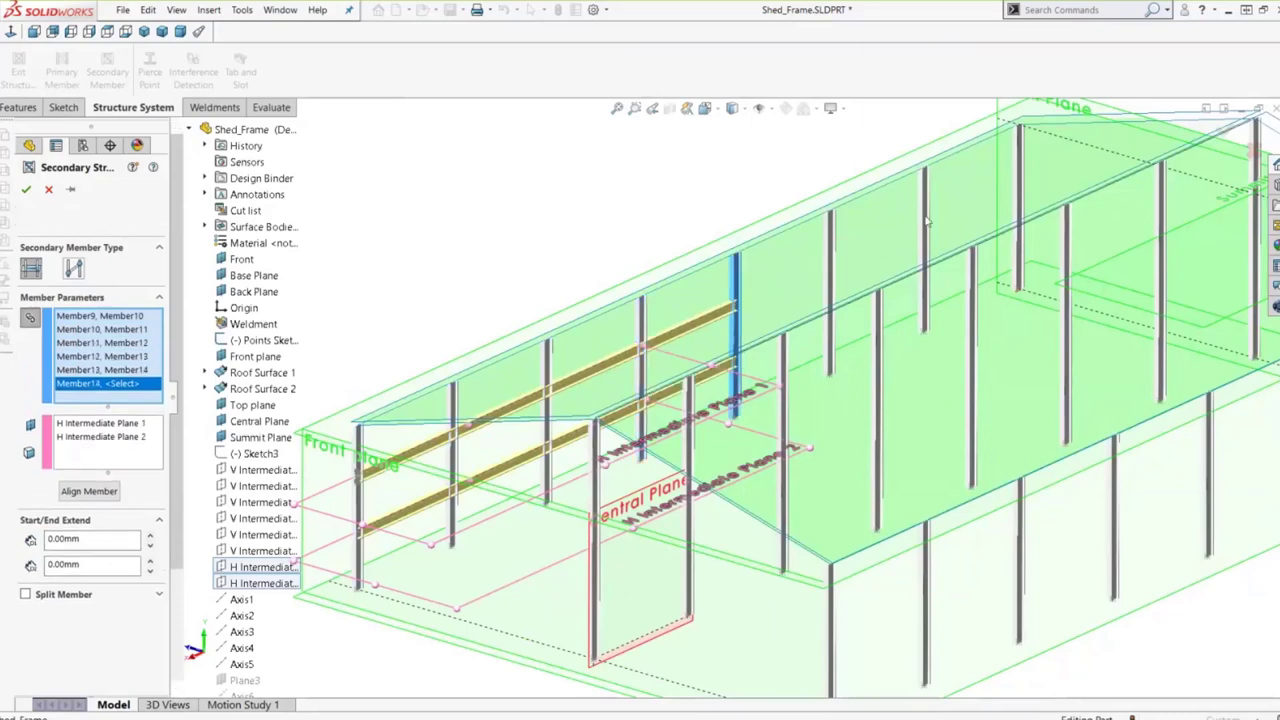
click(830, 290)
click(924, 240)
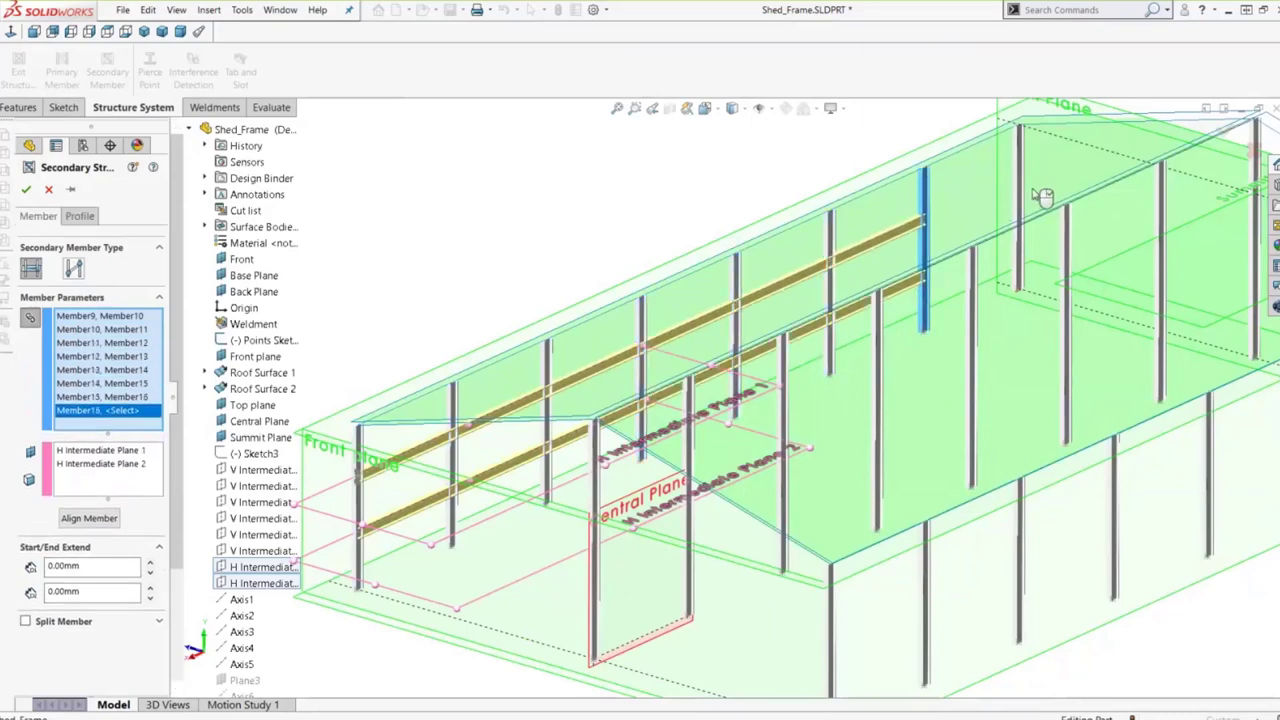
- Extend the chained member pairs across the back wall through its central column to the near back corner column
scroll(1143, 280, up, 2)
click(1146, 298)
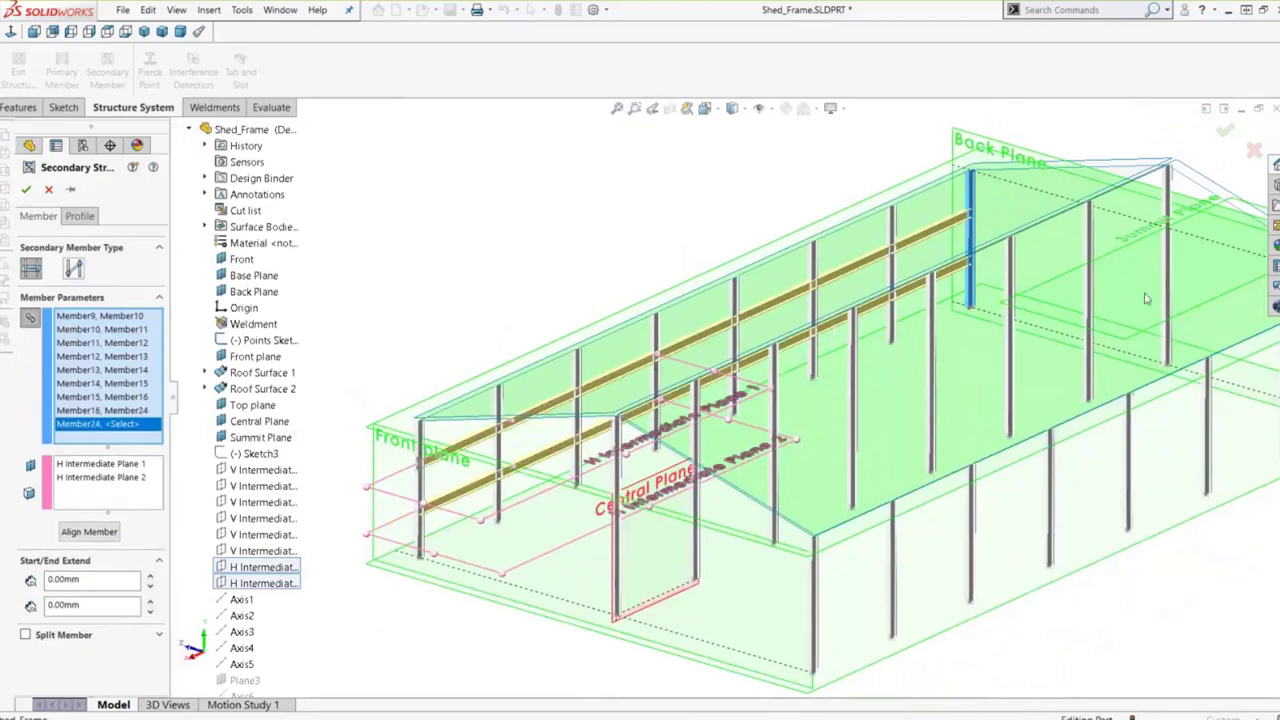
scroll(1146, 298, up, 2)
scroll(1160, 370, down, 1)
click(1118, 416)
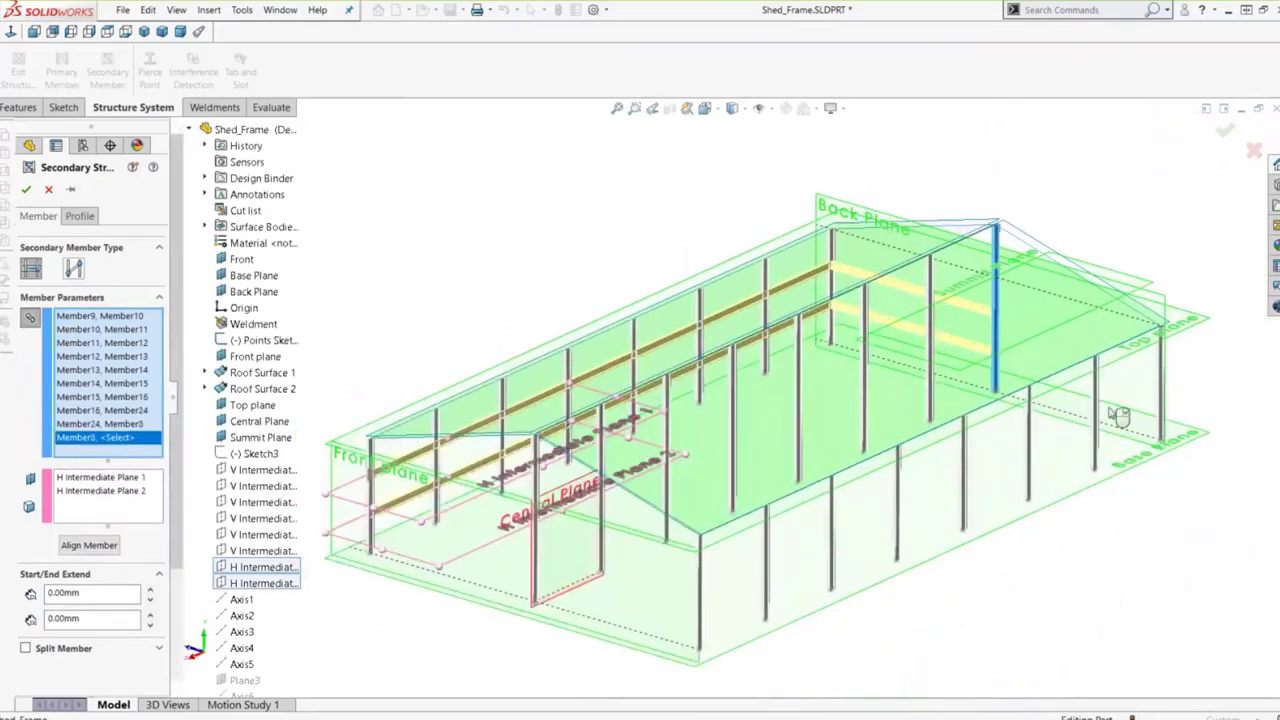
- Continue the chained member pairs through the columns of the near long wall, in order, up to the near front corner
click(1160, 390)
click(1028, 462)
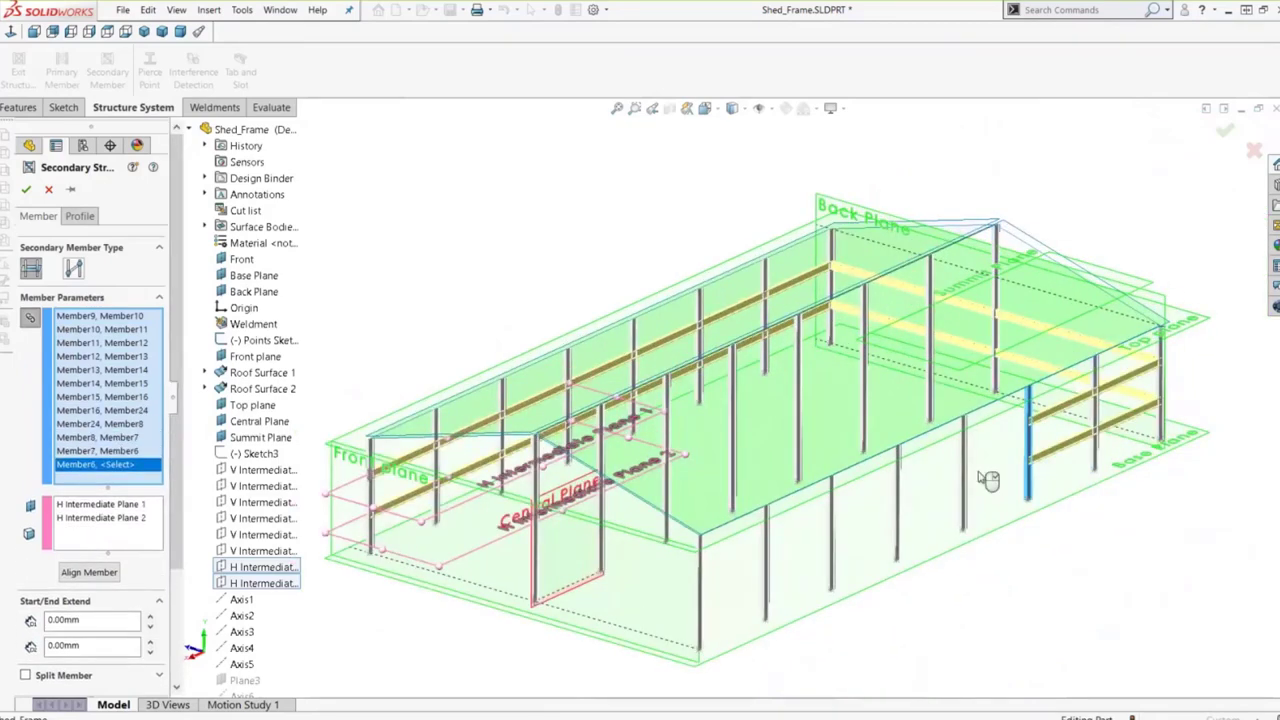
click(963, 485)
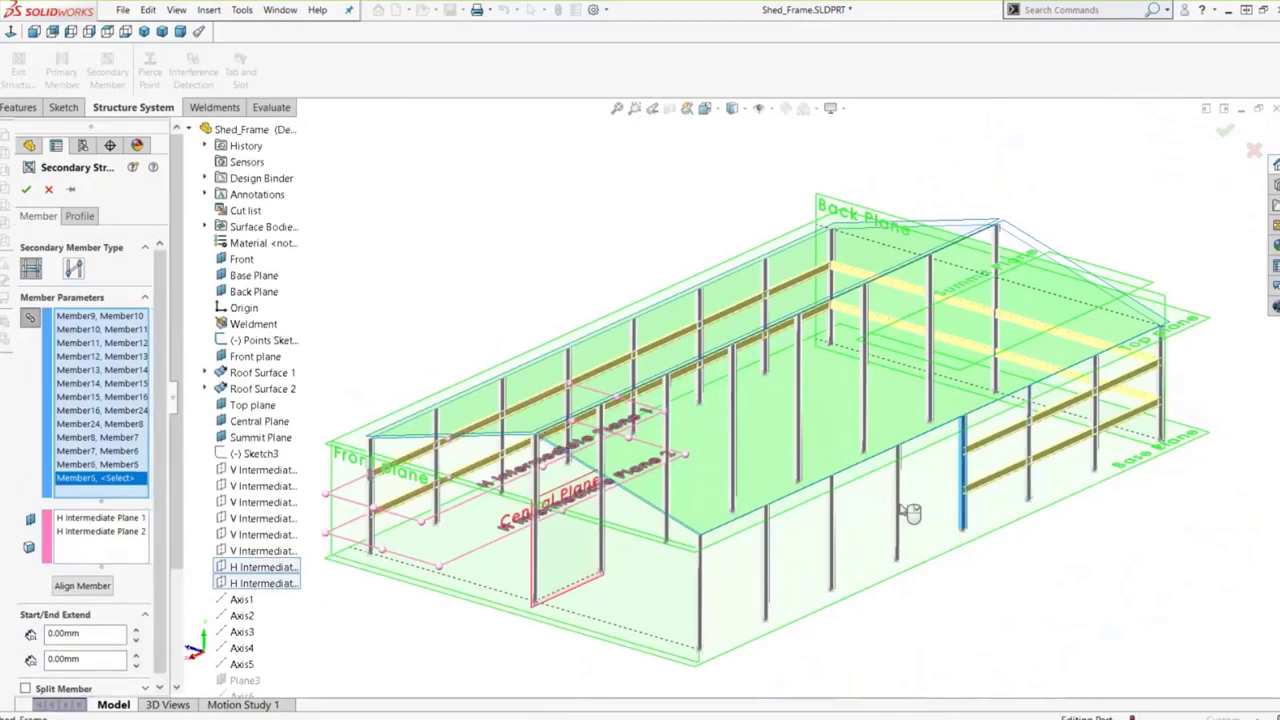
click(903, 510)
click(836, 530)
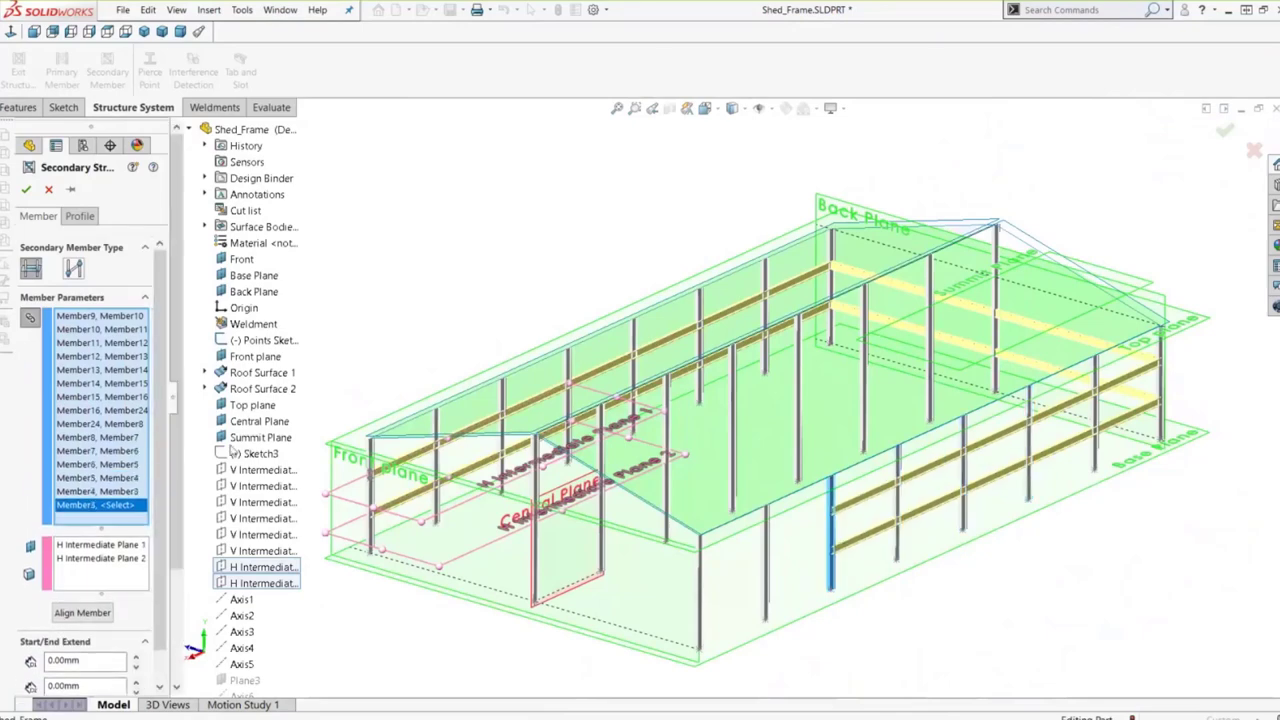
click(770, 566)
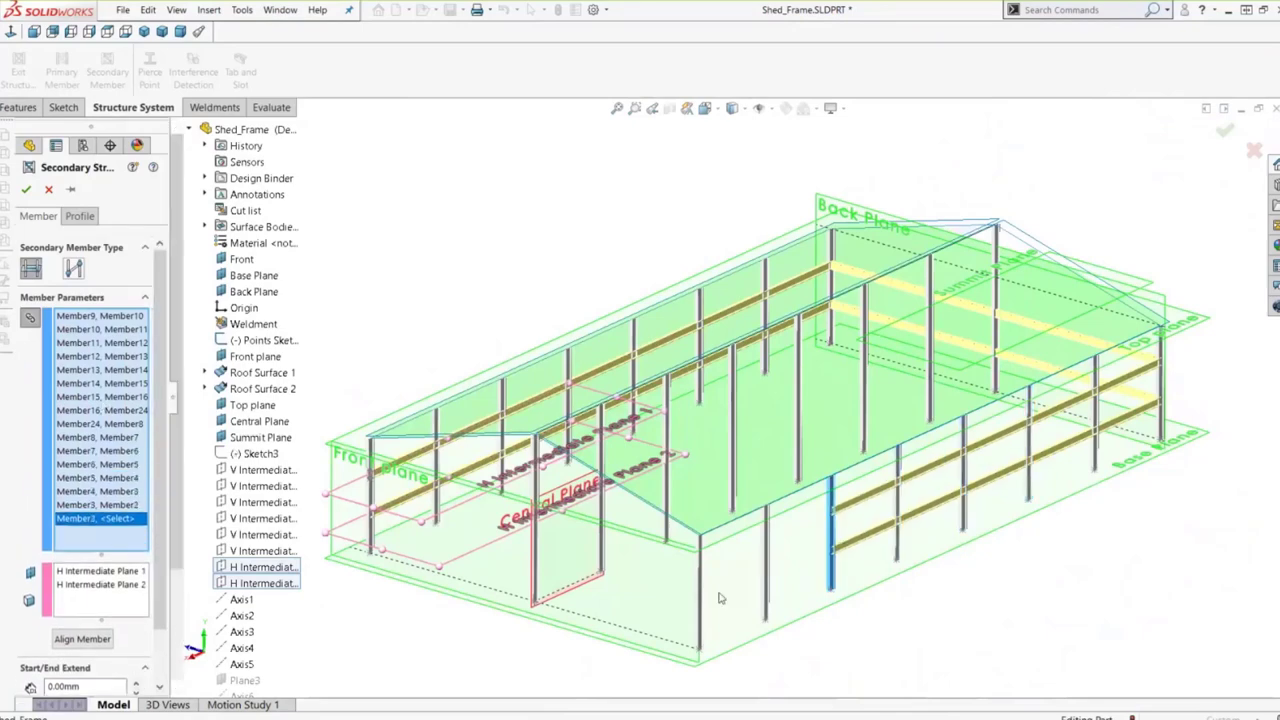
click(700, 595)
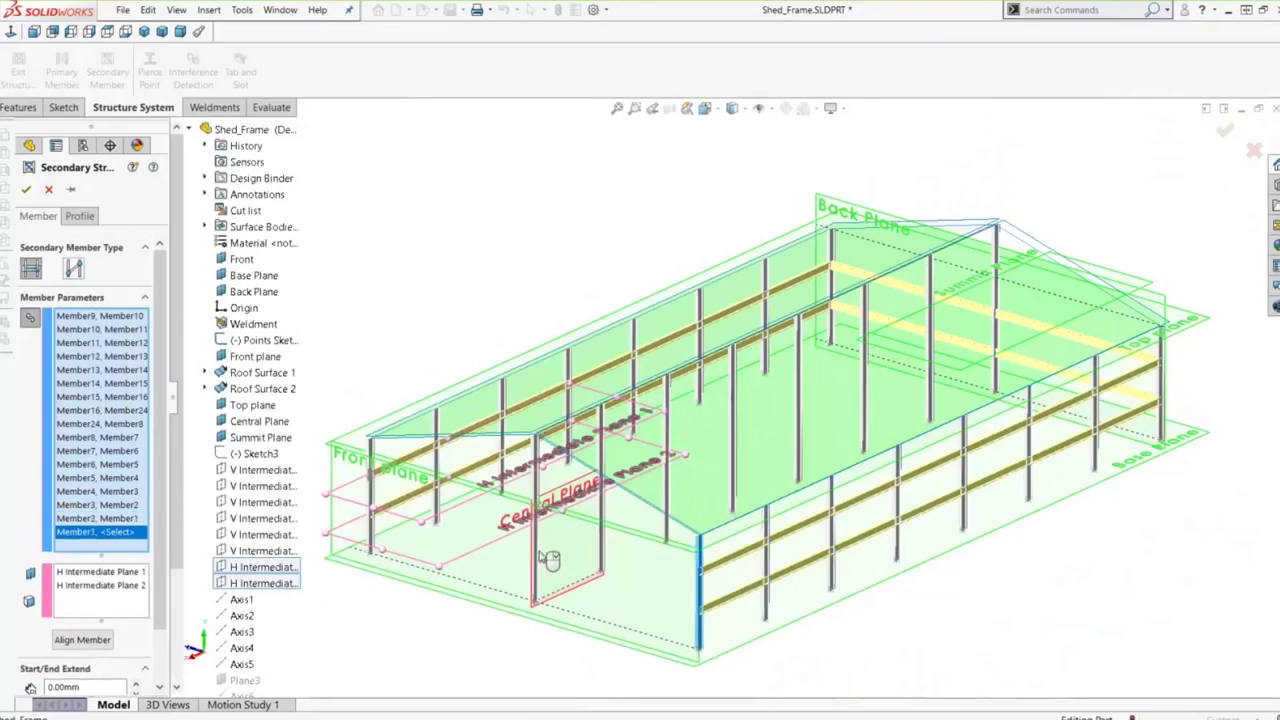
- Close the member chain across the front wall through its central column back to the starting corner column
click(540, 560)
click(381, 503)
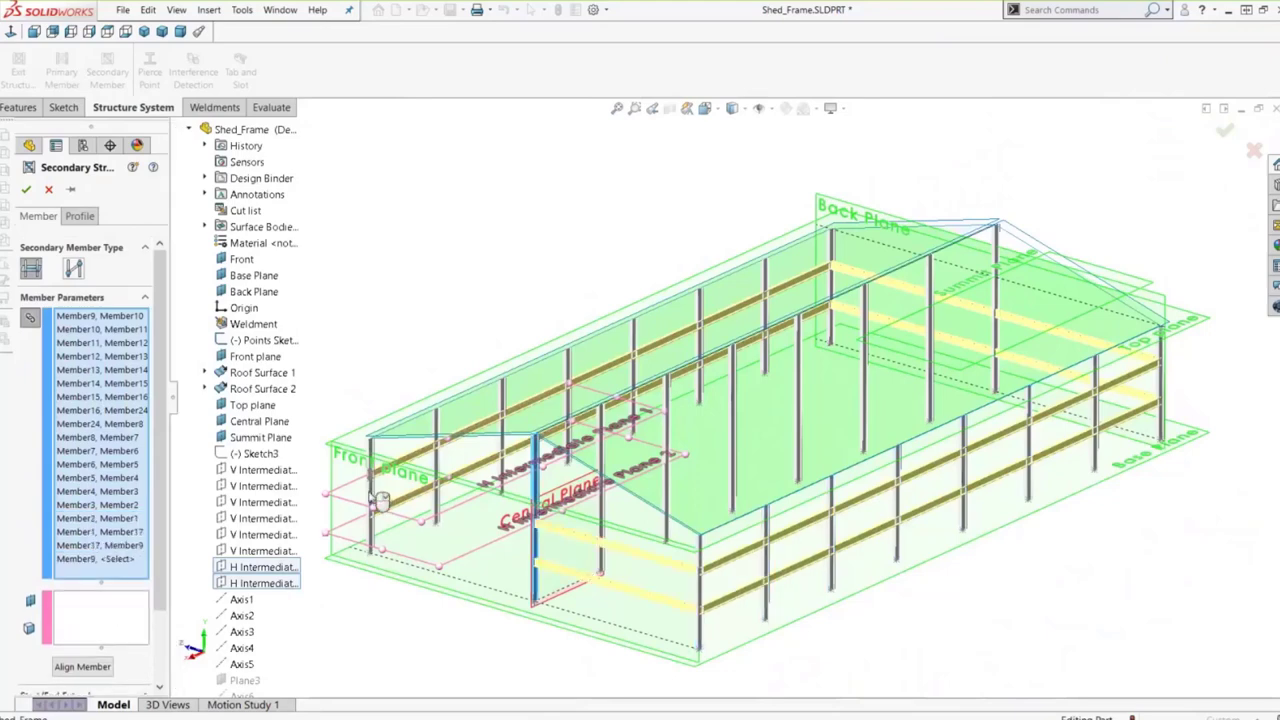
scroll(428, 458, down, 2)
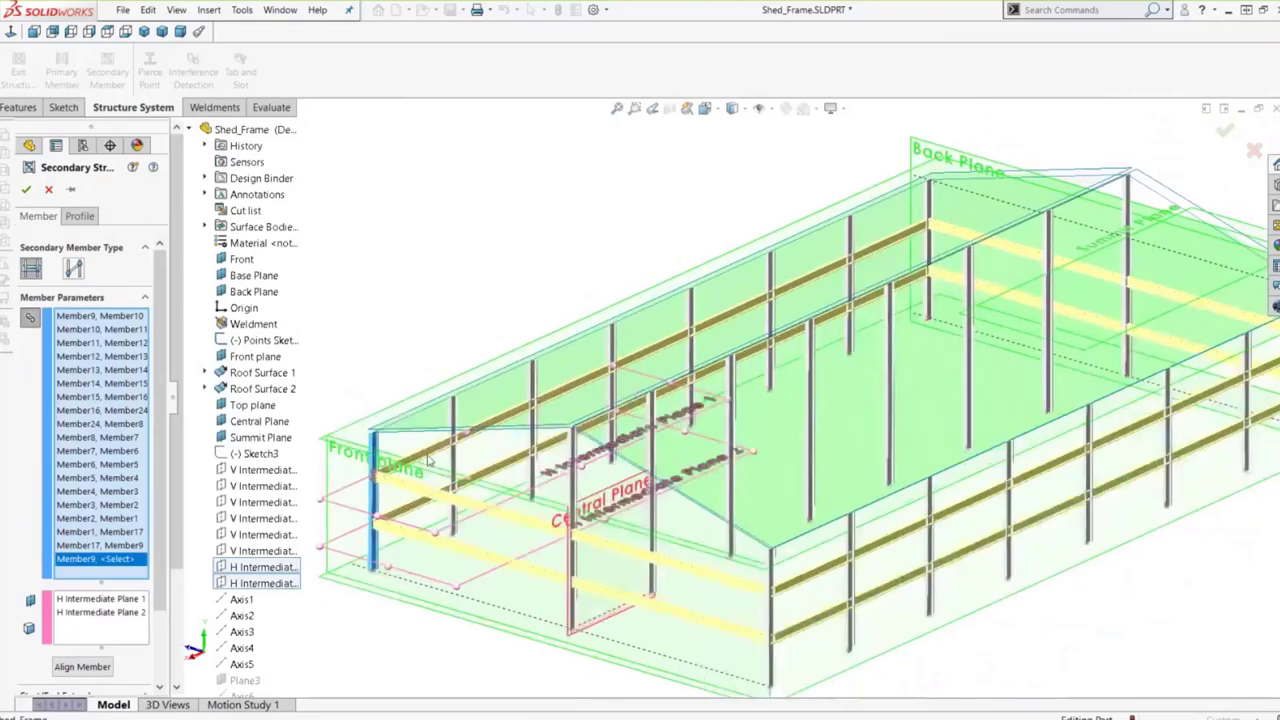
scroll(428, 458, down, 2)
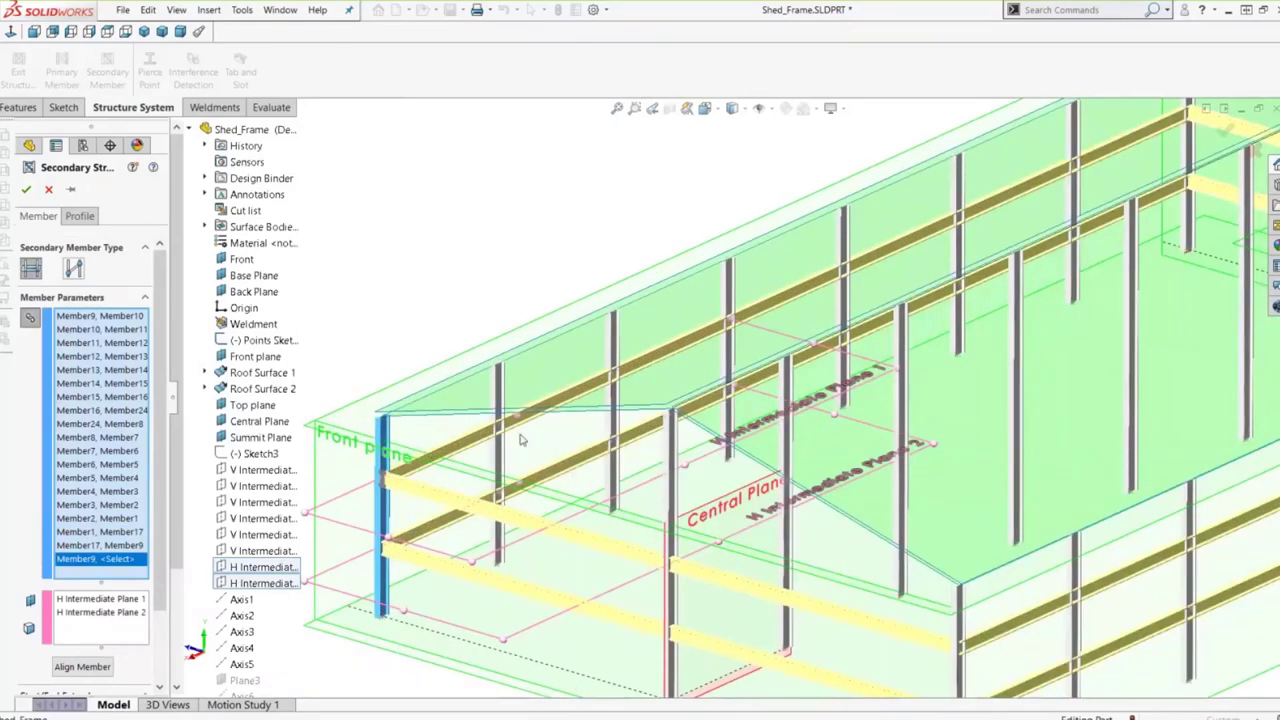
scroll(520, 440, down, 2)
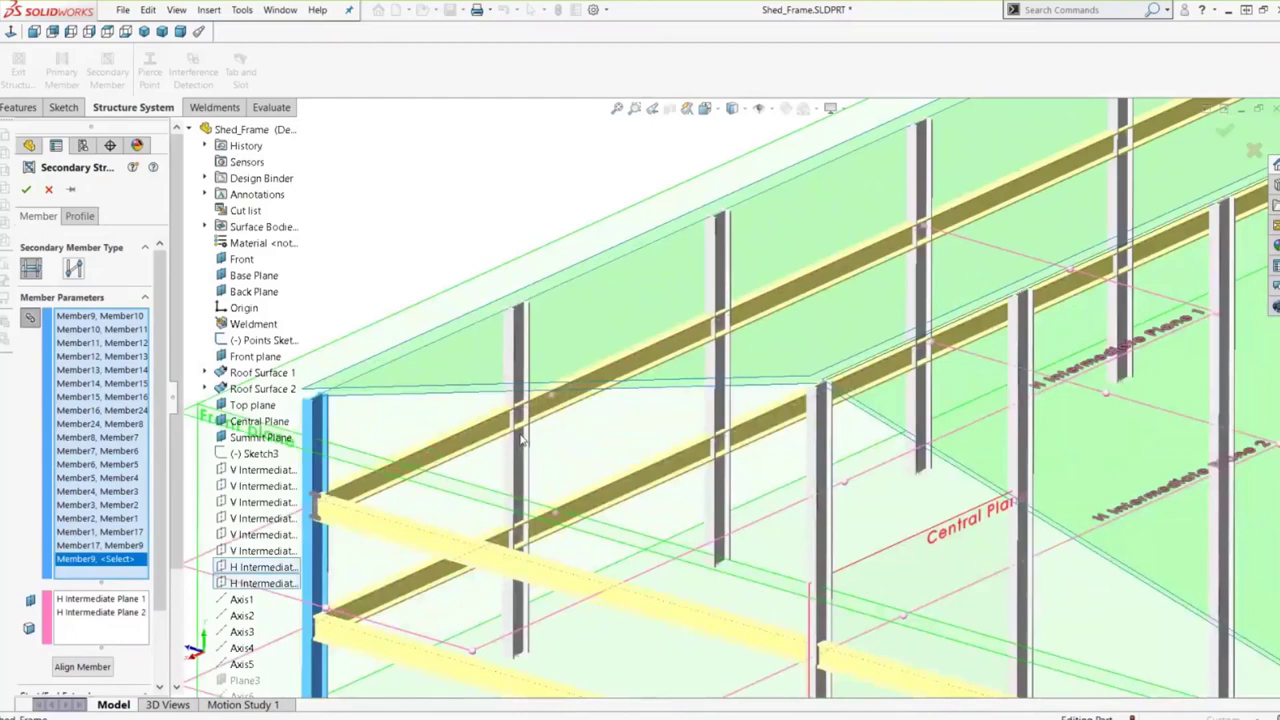
- Set the horizontal members' profile to rectangular tube, size 240 x 120 x 12, and accept the secondary members
click(81, 216)
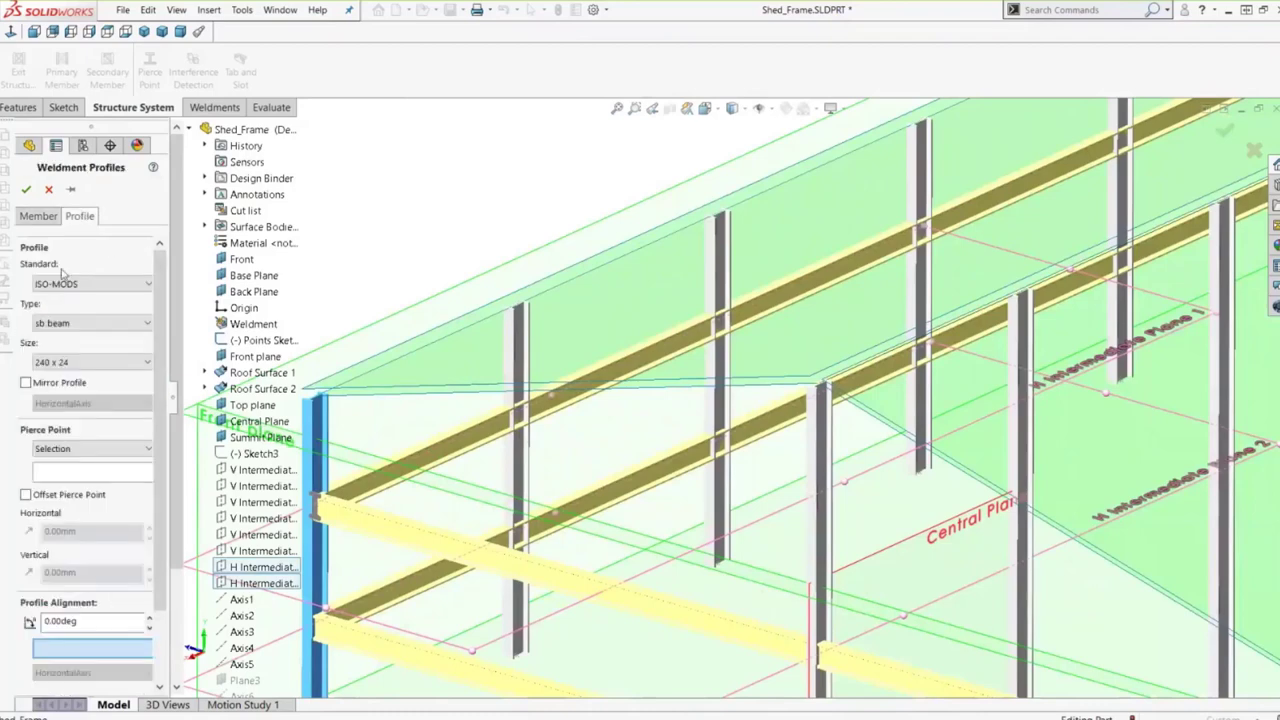
click(70, 323)
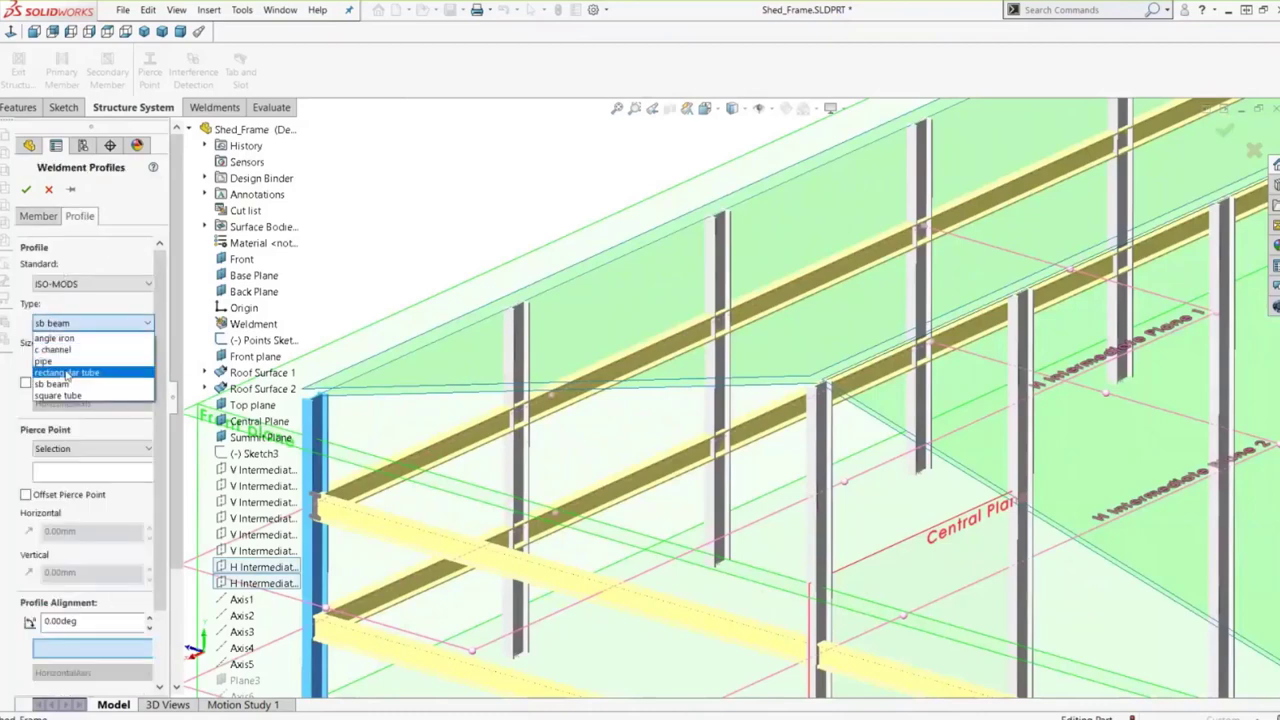
click(69, 364)
click(69, 364)
click(66, 401)
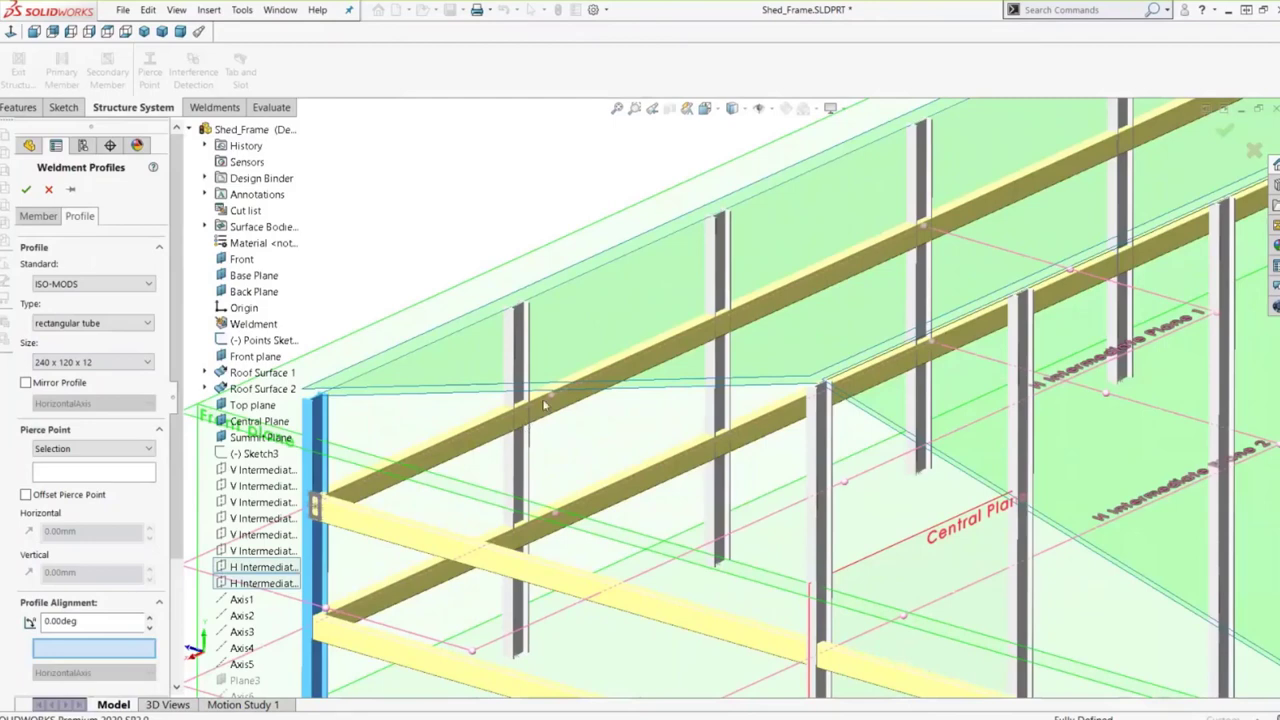
scroll(545, 405, up, 5)
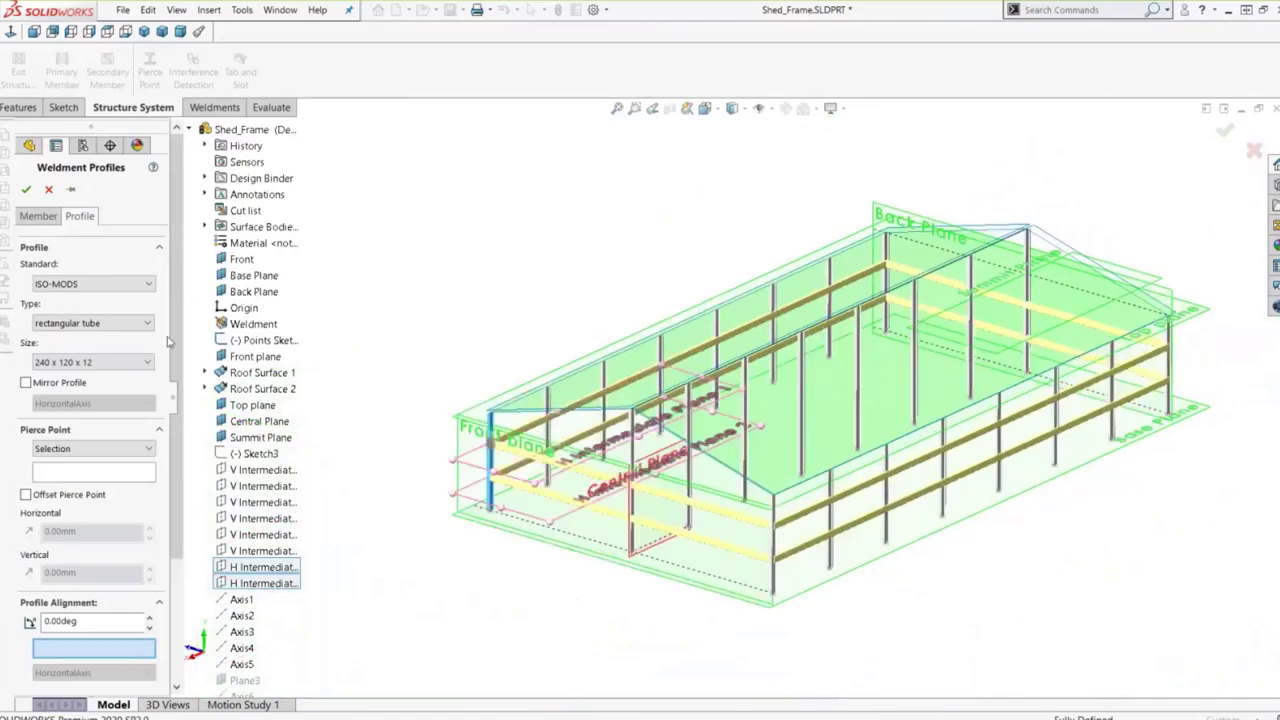
click(27, 190)
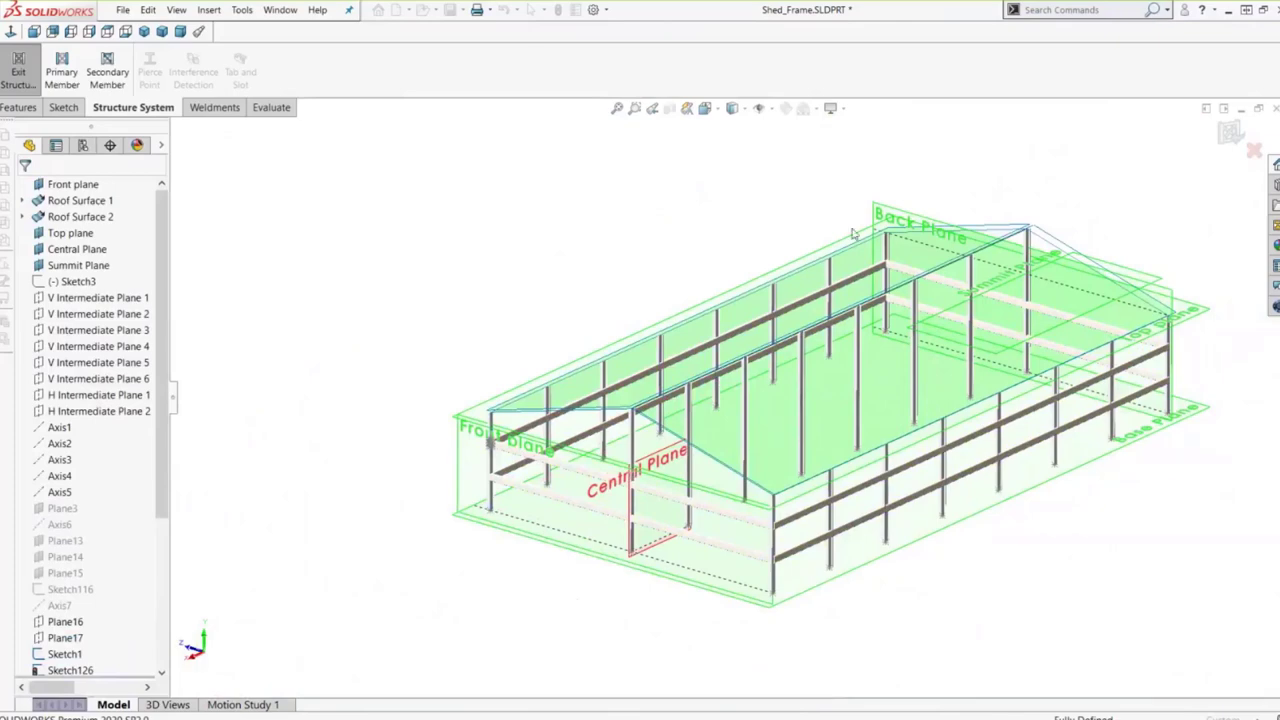
- Start a path segment primary member and hide the two Roof Surface 2 surface bodies
scroll(1083, 343, down, 2)
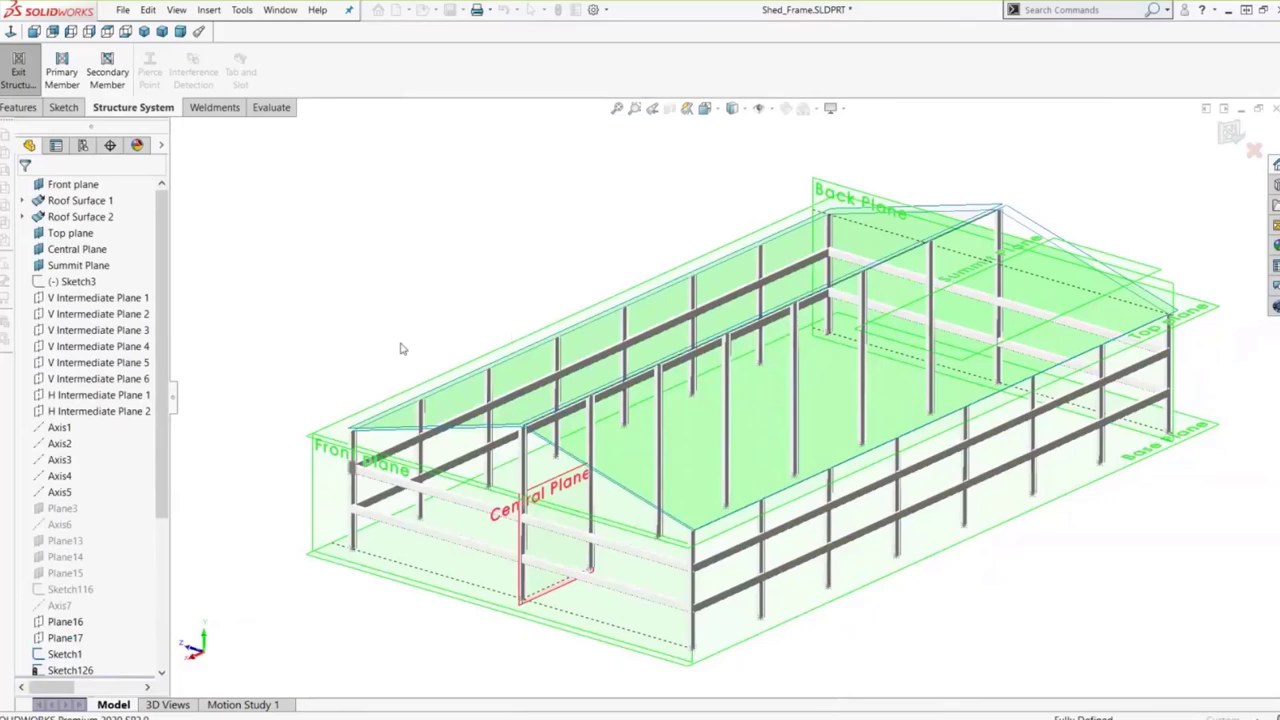
click(57, 75)
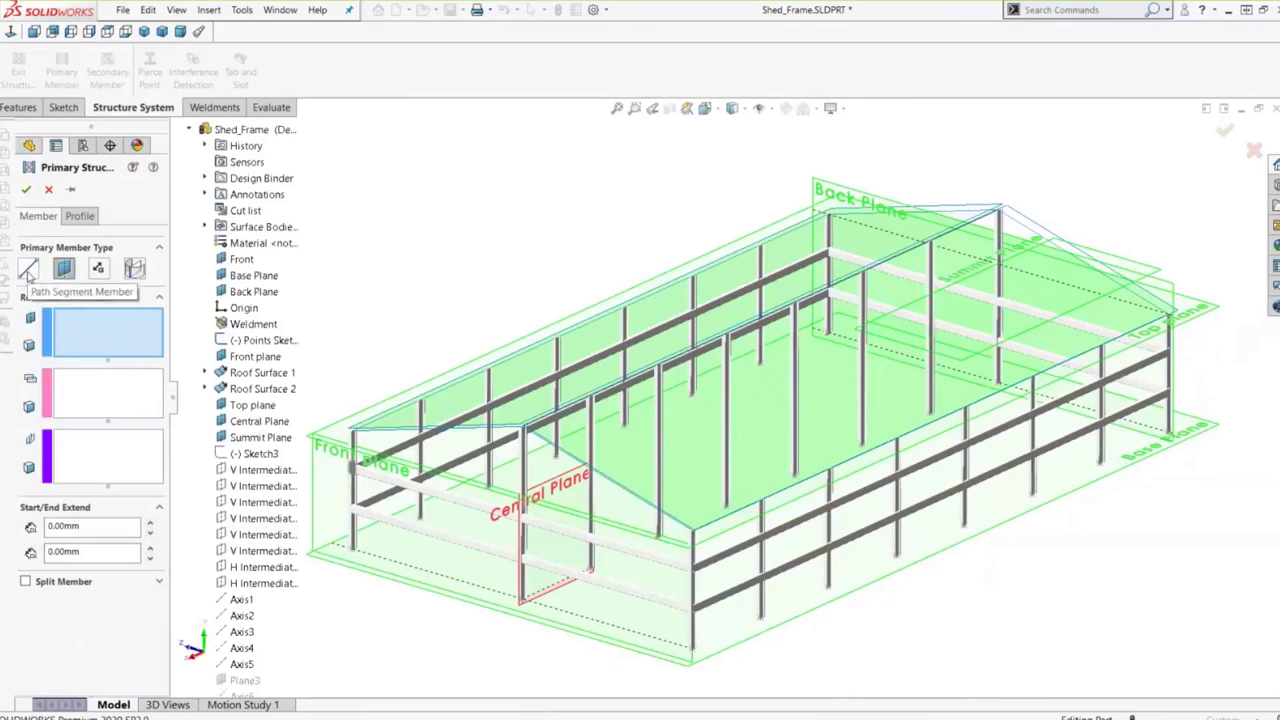
click(29, 272)
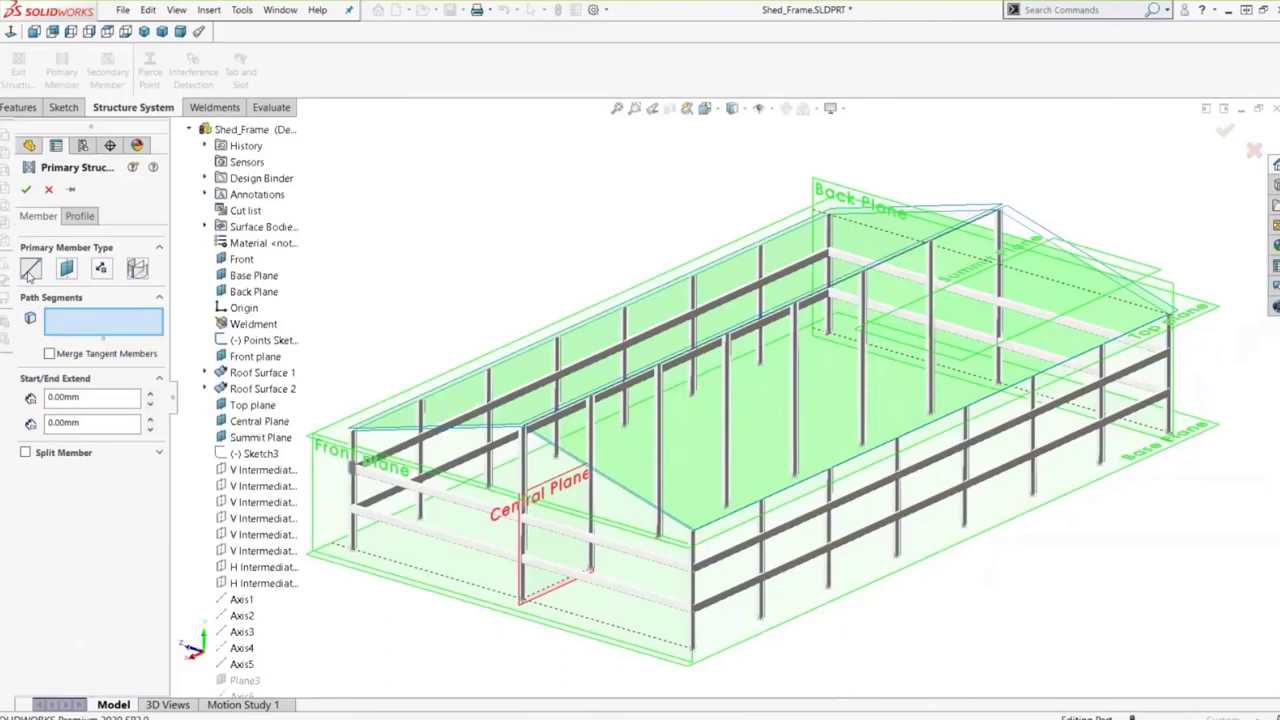
scroll(431, 433, down, 6)
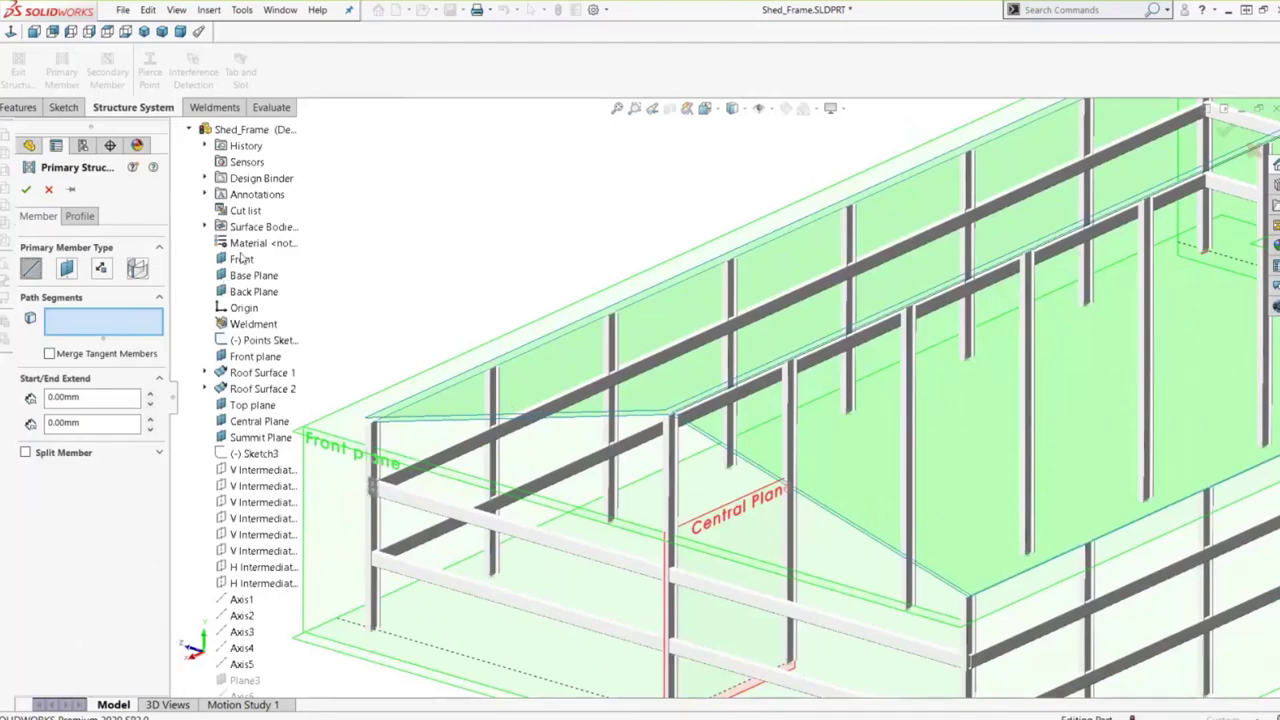
click(205, 227)
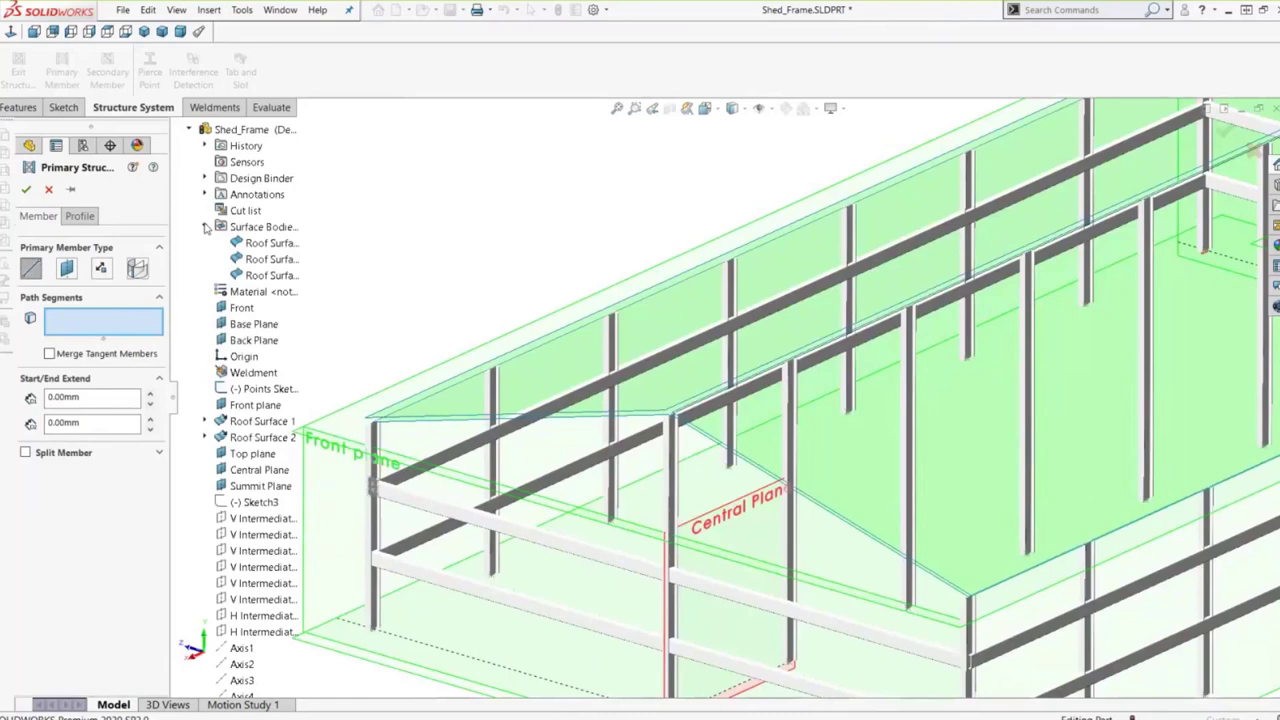
right_click(264, 262)
click(318, 291)
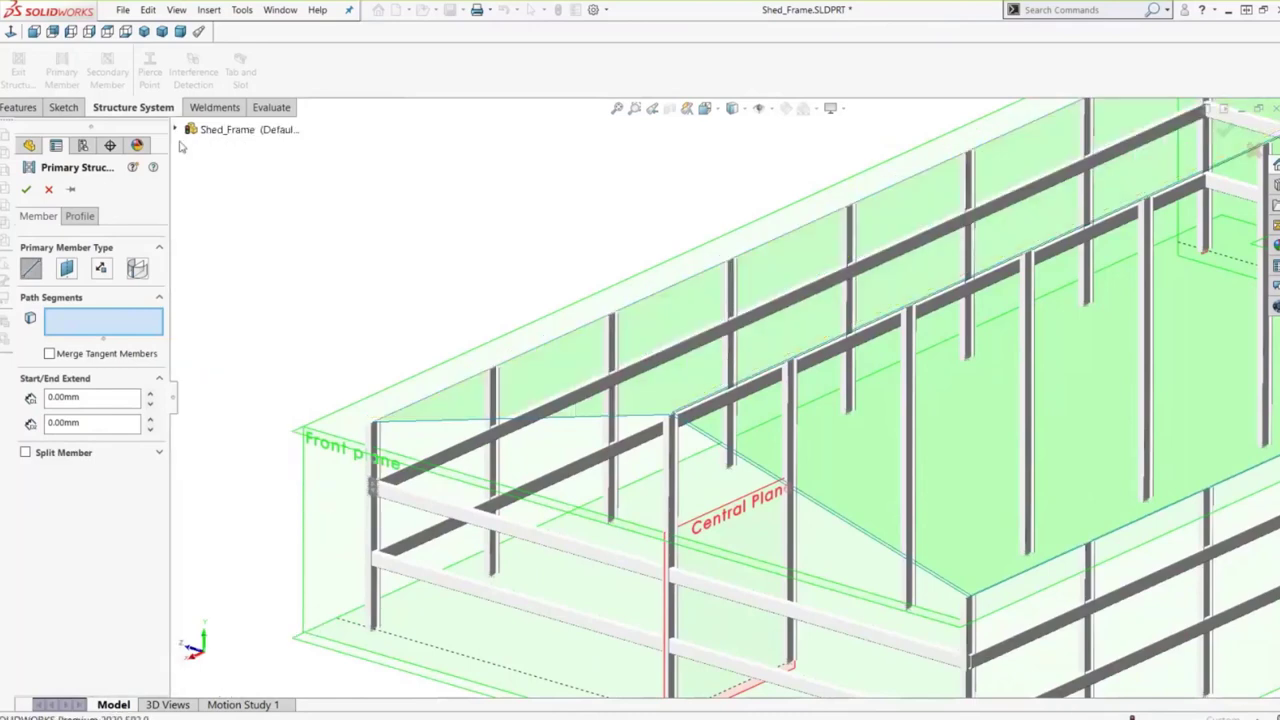
right_click(240, 272)
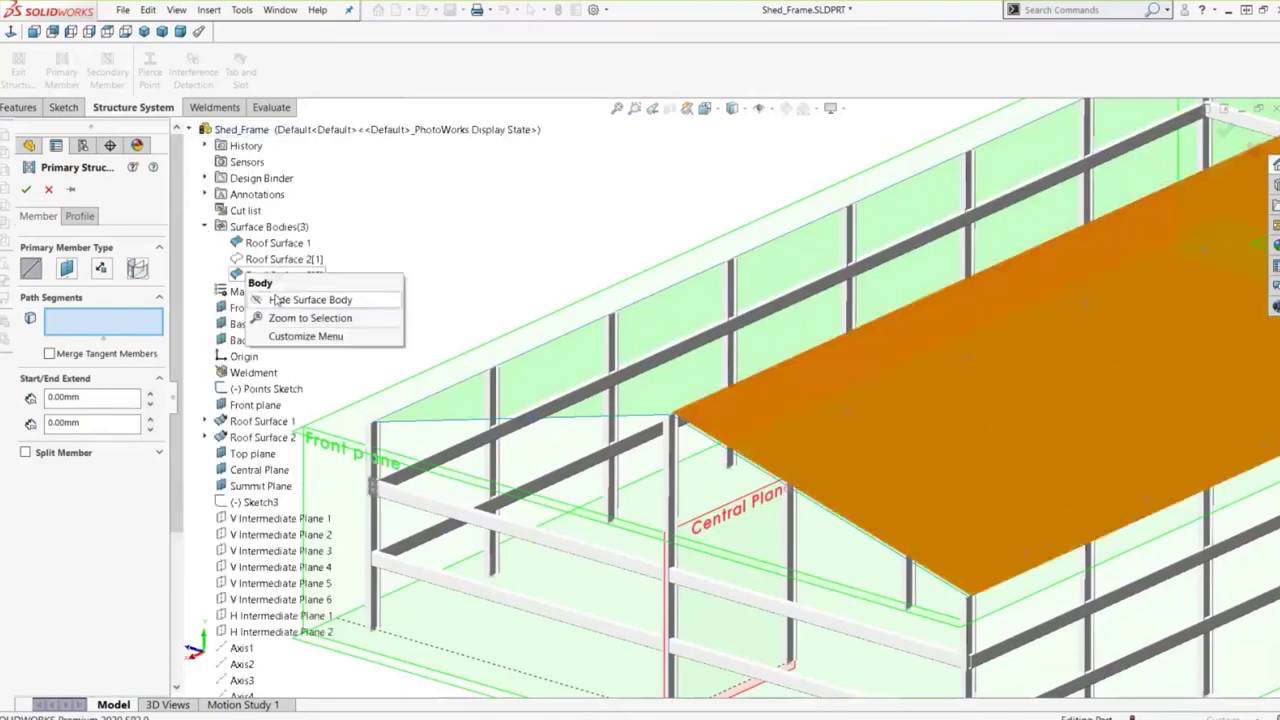
key(Escape)
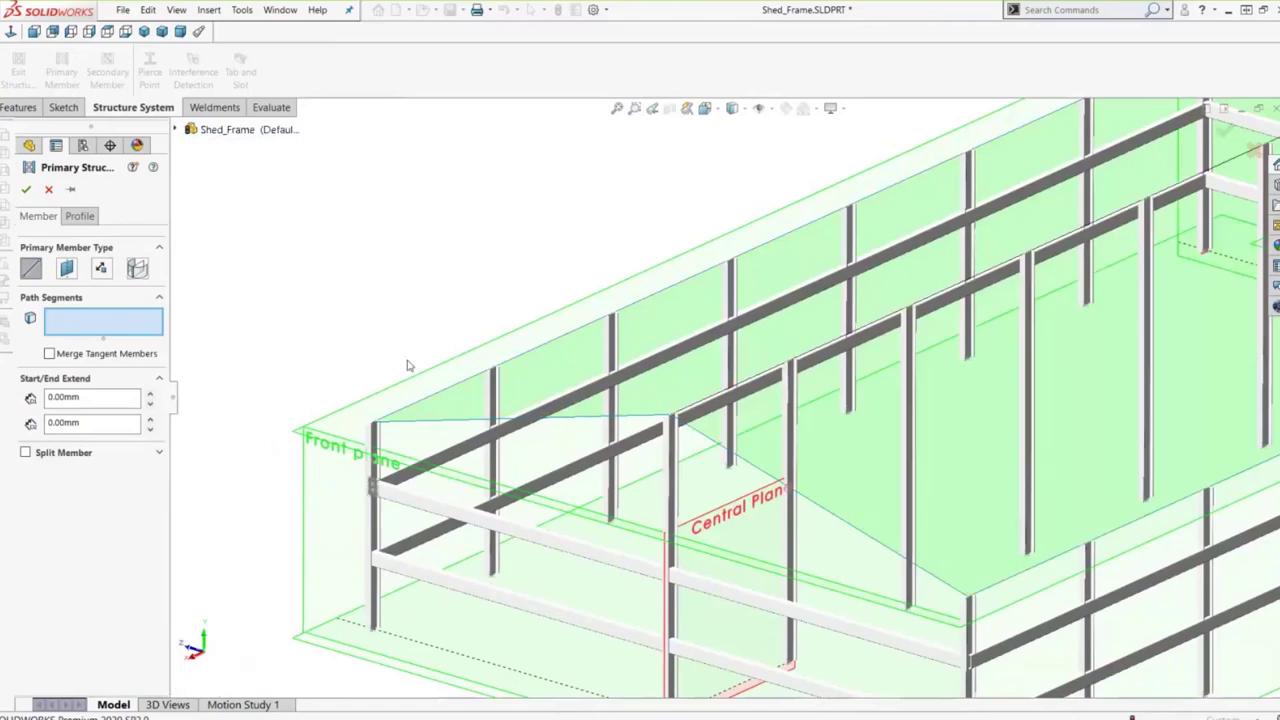
- Select the far eave, ridge and near eave edges of the roof as the path segments
click(440, 397)
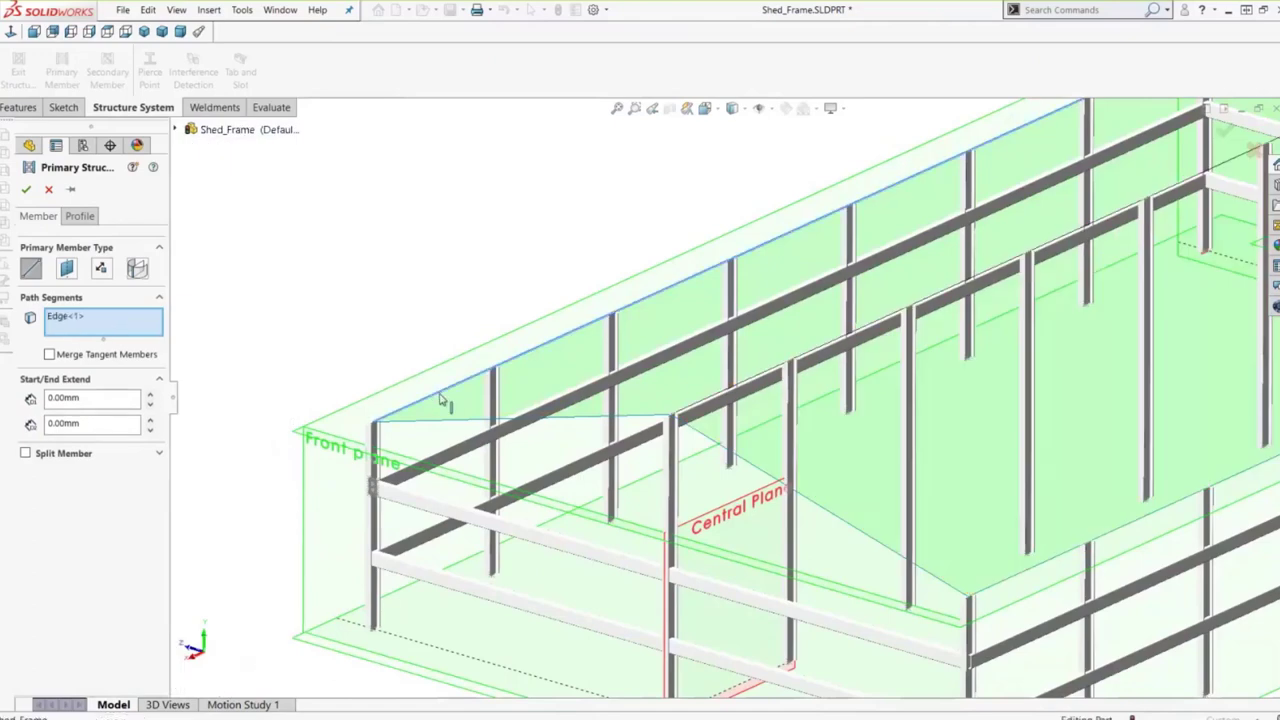
click(688, 412)
click(1004, 593)
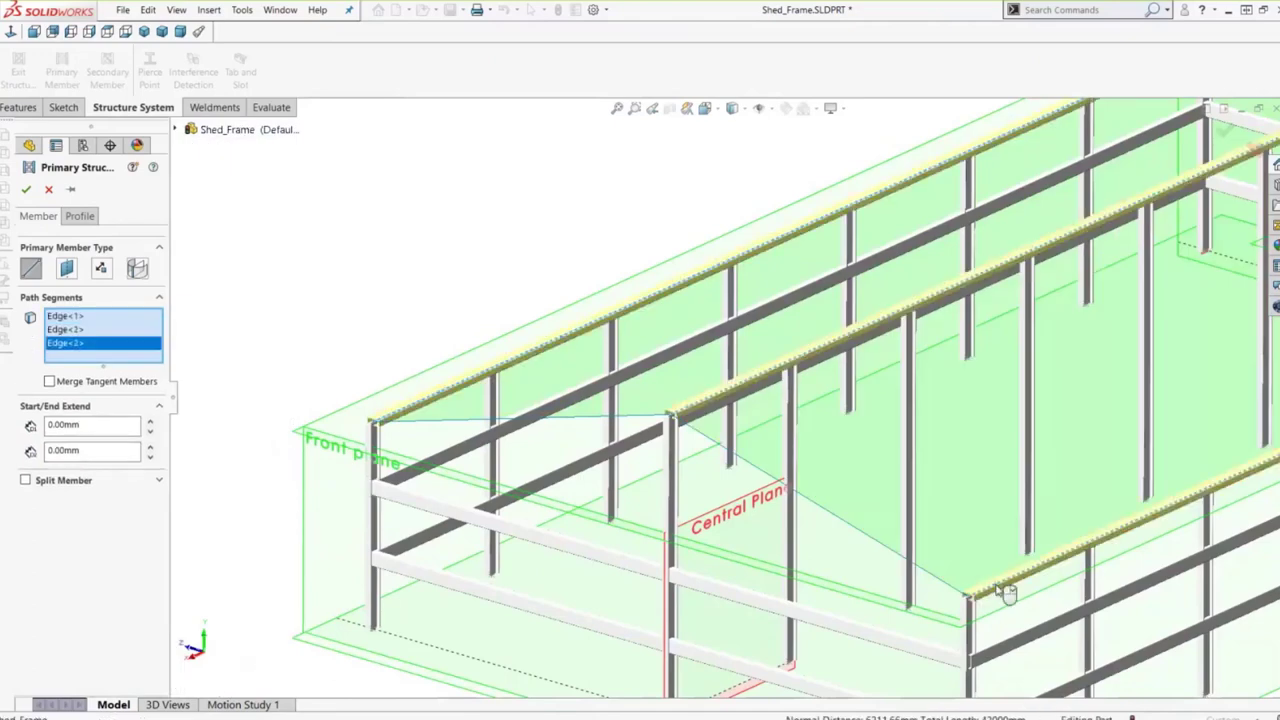
scroll(365, 418, down, 4)
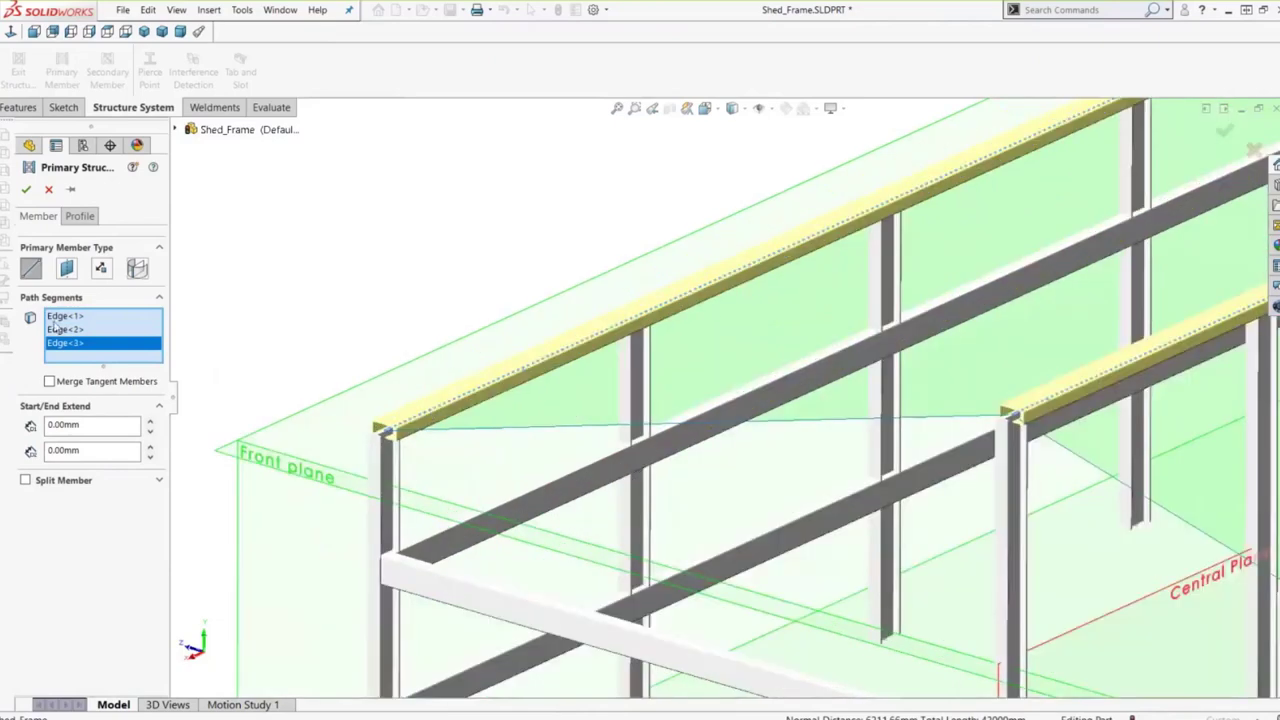
- Set the profile of the eave and ridge members to sb beam, size 240 x 24
click(80, 215)
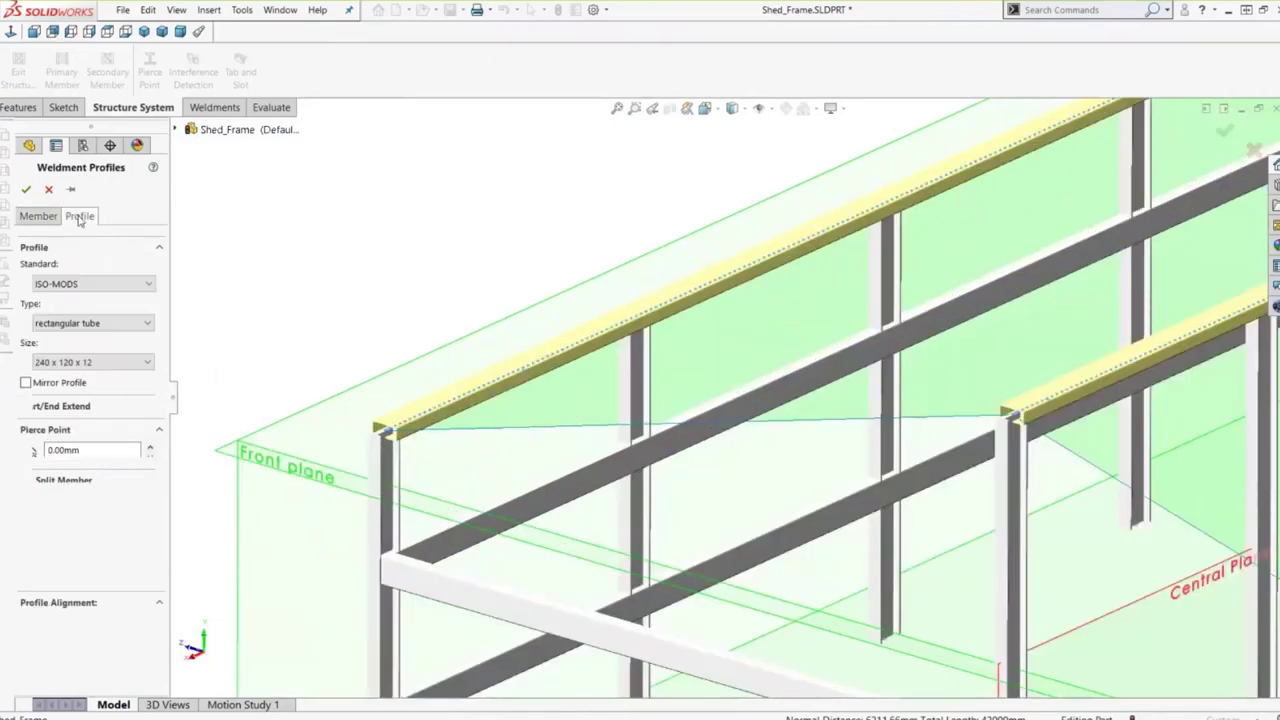
click(90, 323)
click(70, 384)
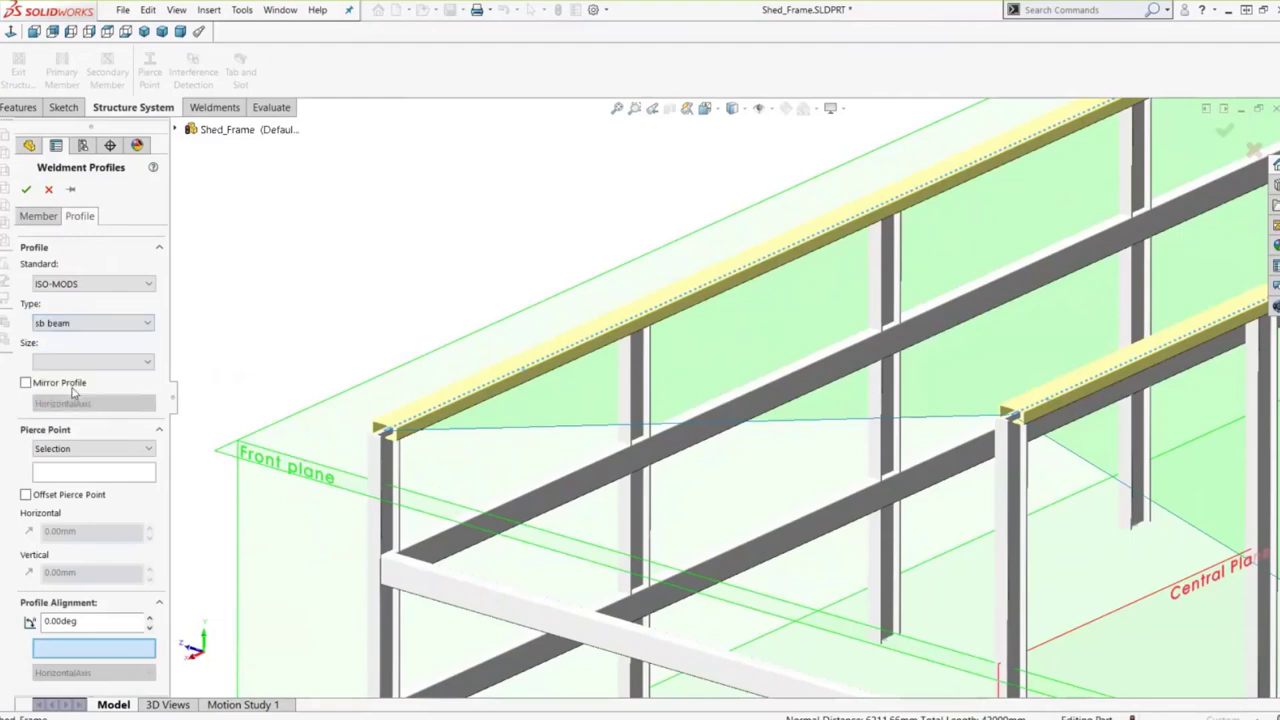
click(72, 363)
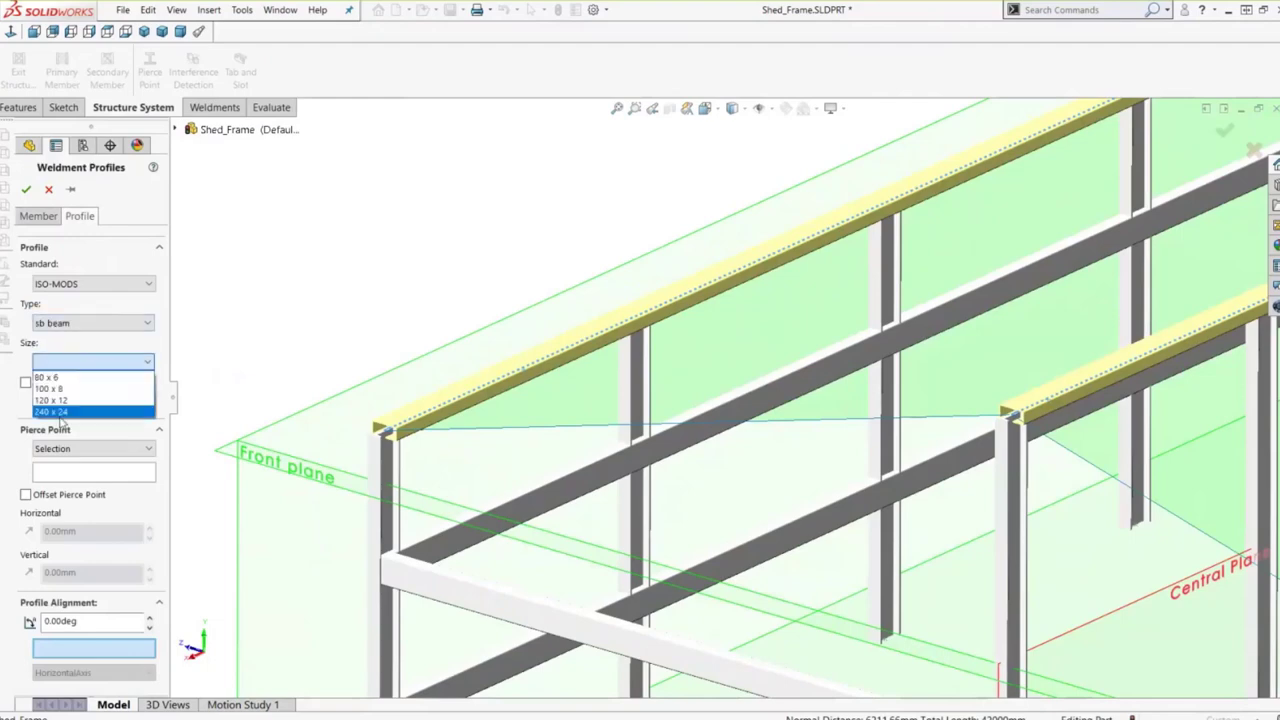
click(60, 412)
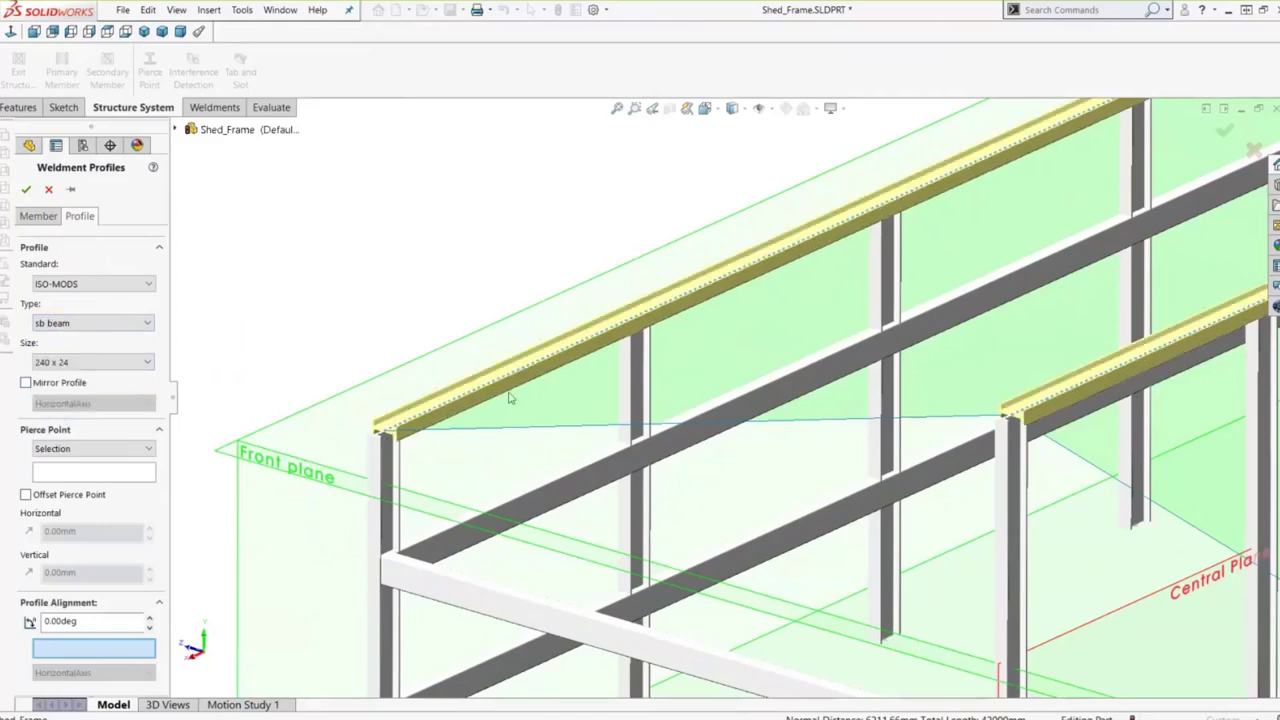
- Set both the start and end extension of the eave and ridge beams to 120 mm
click(42, 216)
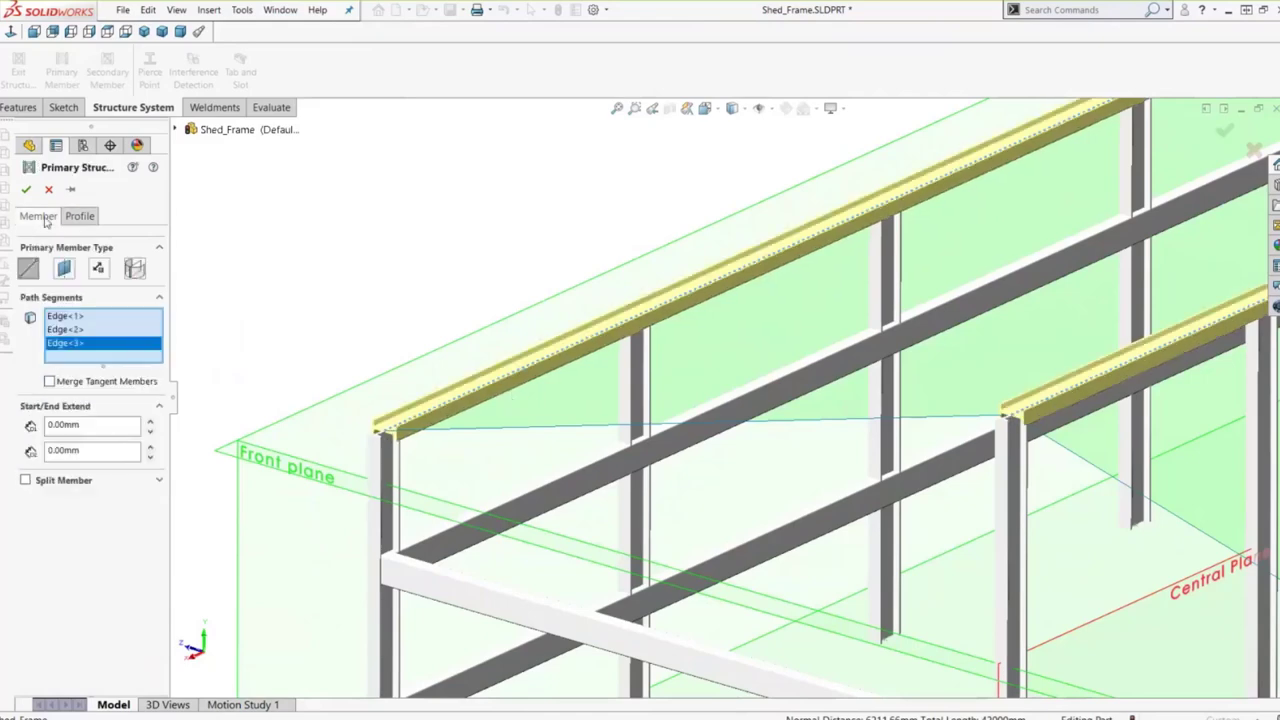
click(58, 424)
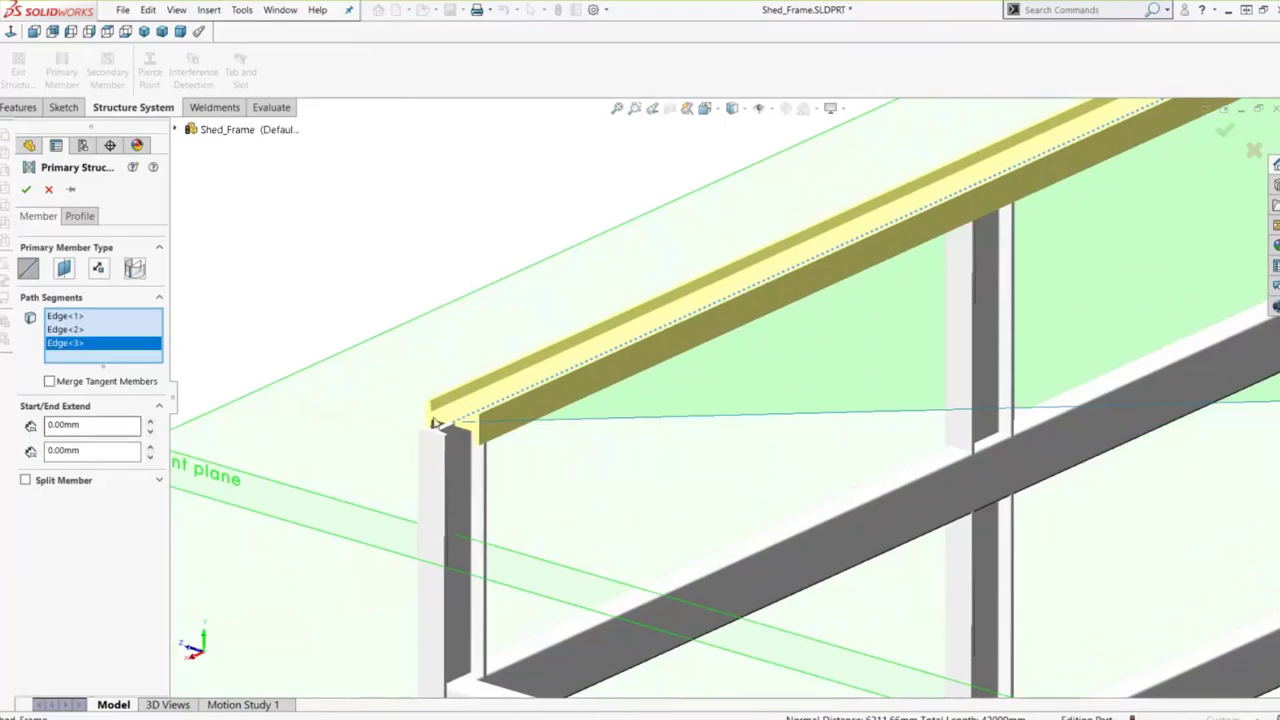
drag(88, 428, 15, 438)
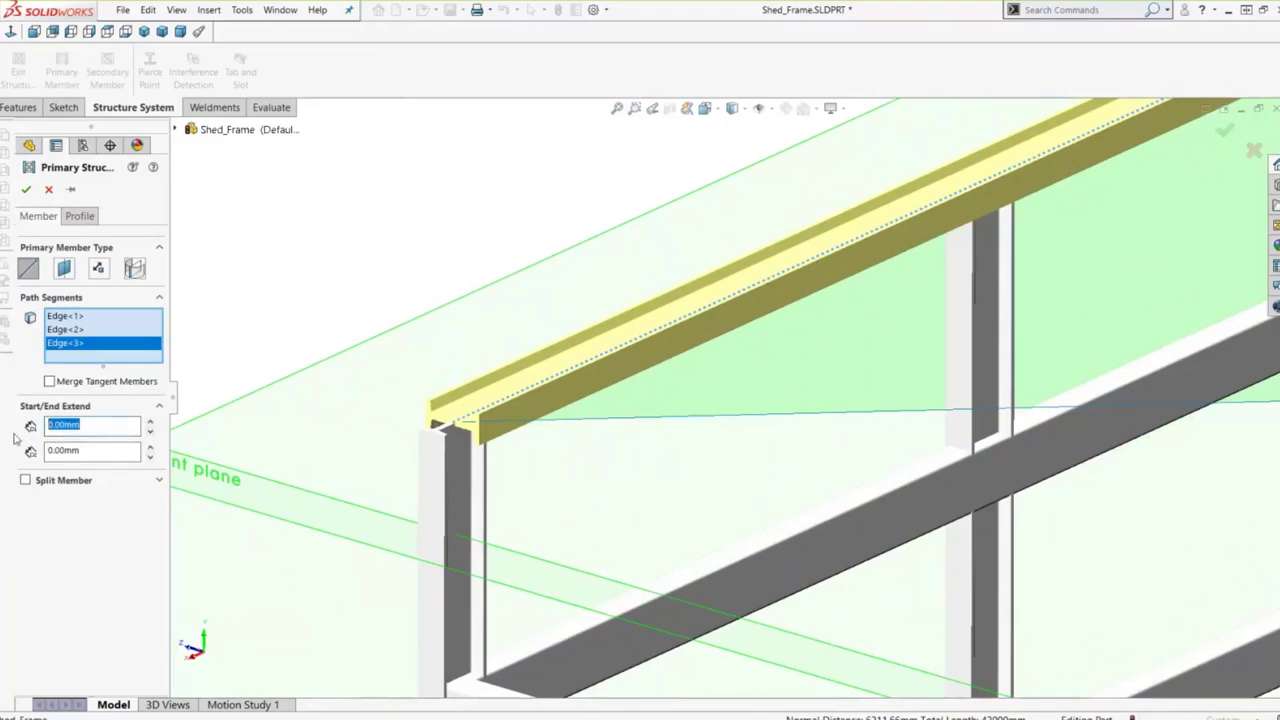
text(120)
click(78, 450)
drag(78, 450, 45, 451)
text(120)
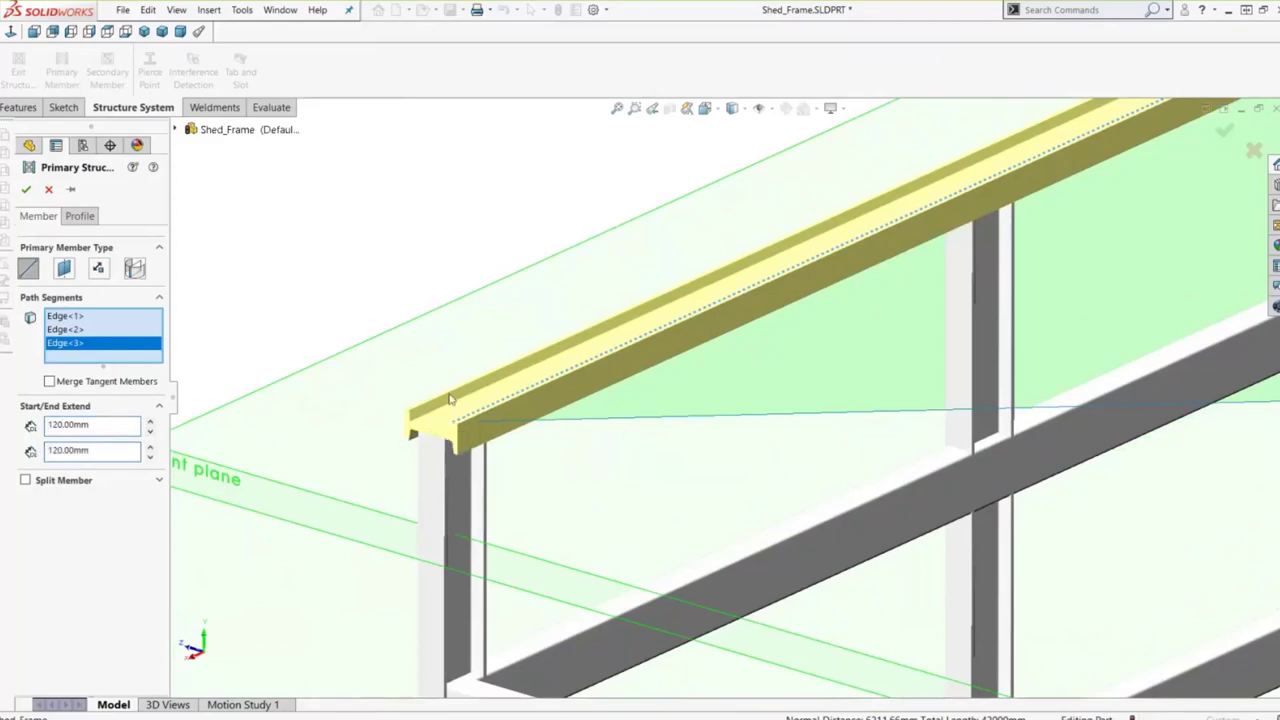
- Accept the primary members along the two eaves and the ridge
scroll(450, 398, up, 10)
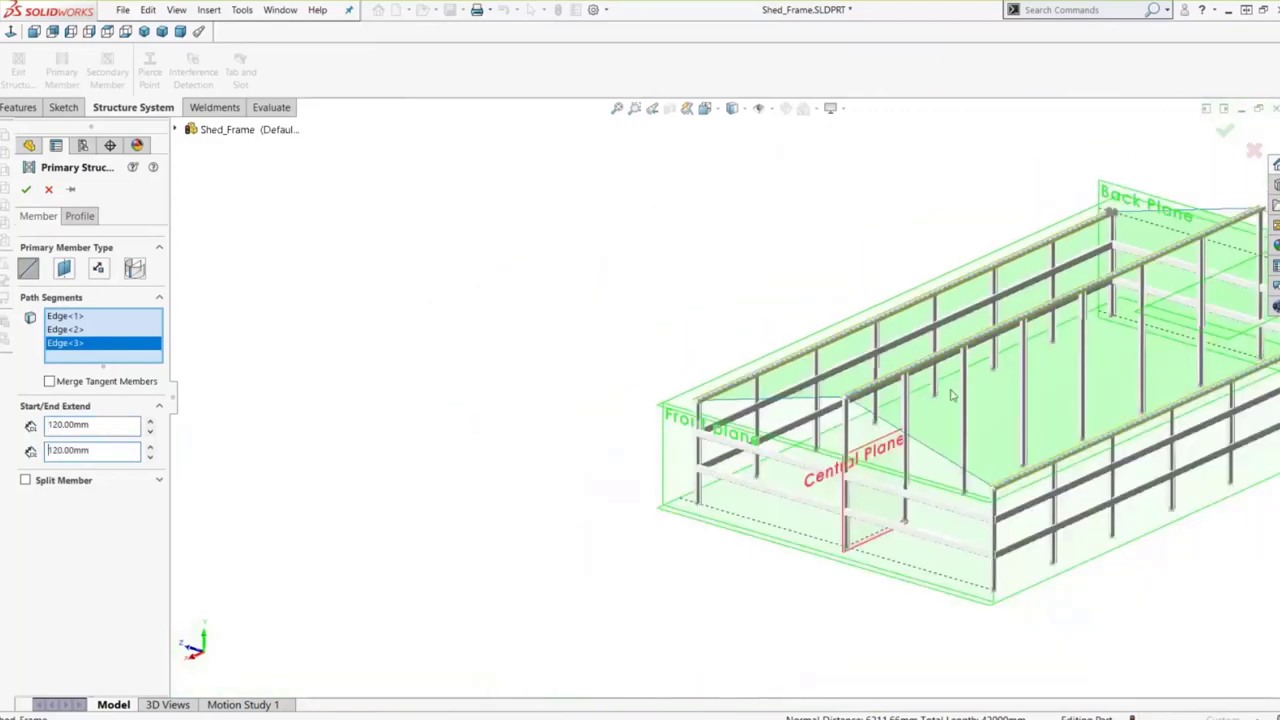
scroll(952, 395, up, 2)
scroll(395, 248, down, 2)
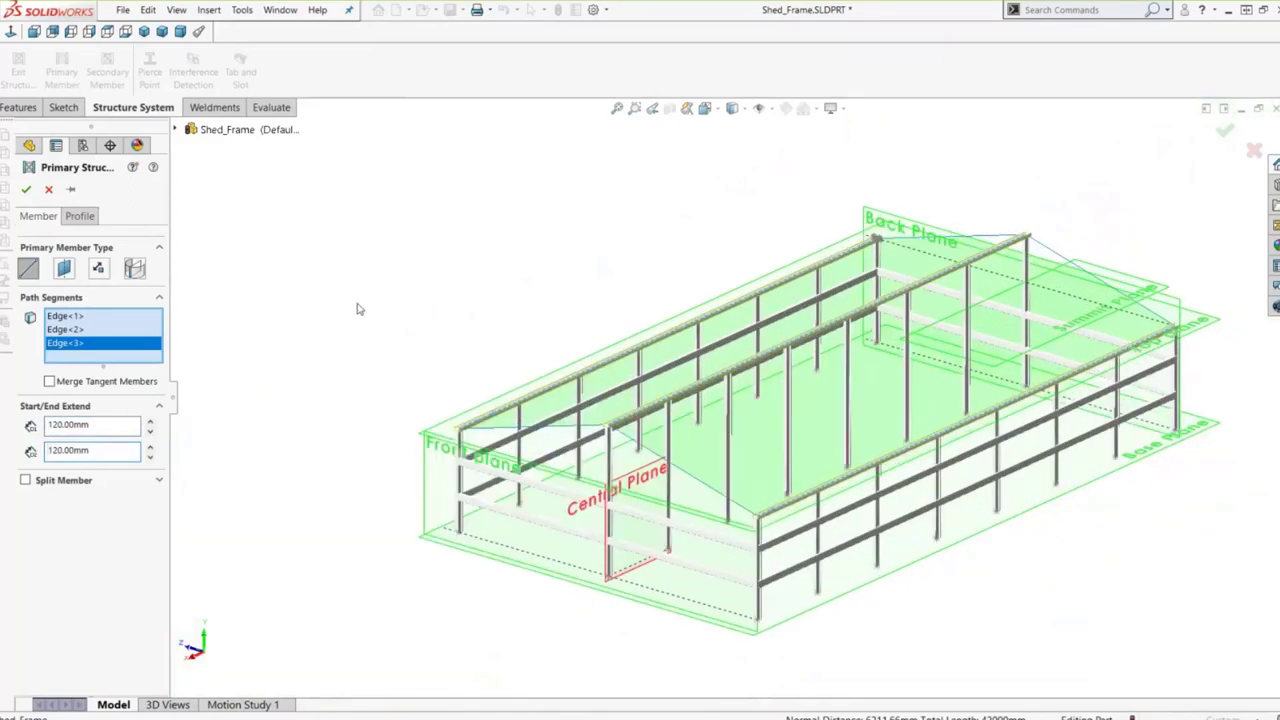
click(26, 189)
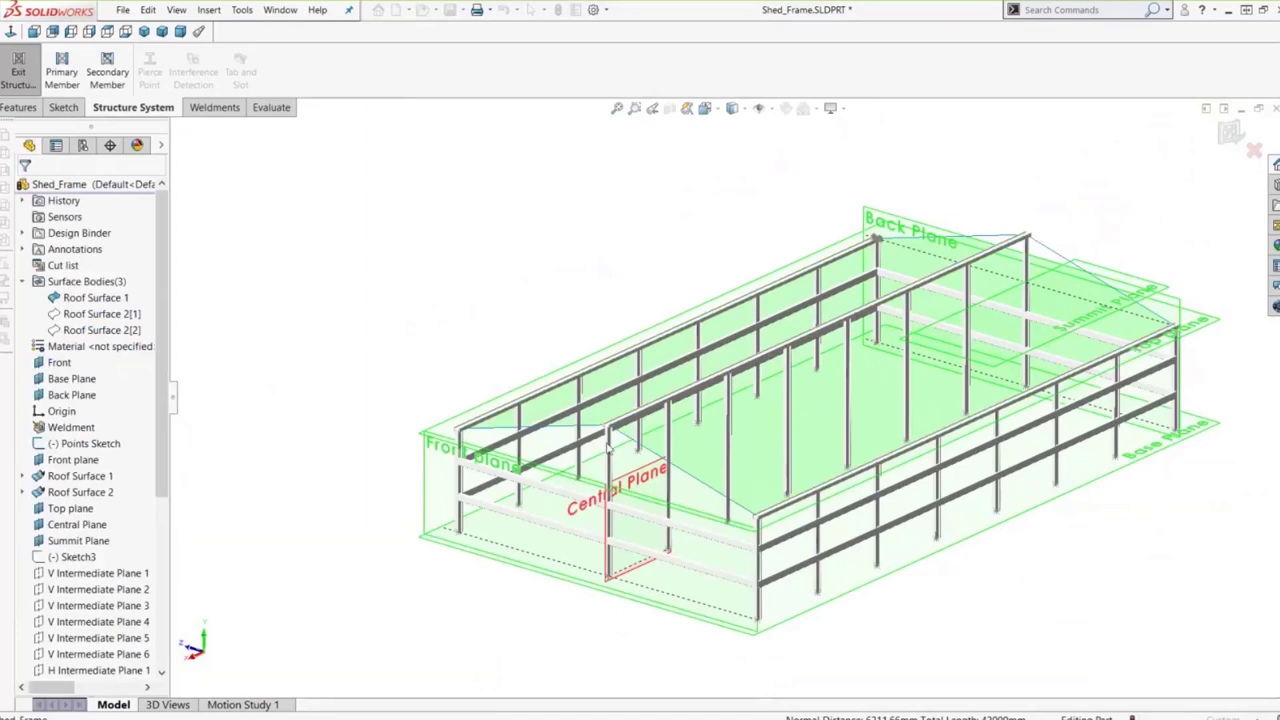
- Start a face plane intersection primary member and show the two hidden Roof Surface 2 bodies
scroll(607, 449, down, 3)
scroll(739, 487, down, 2)
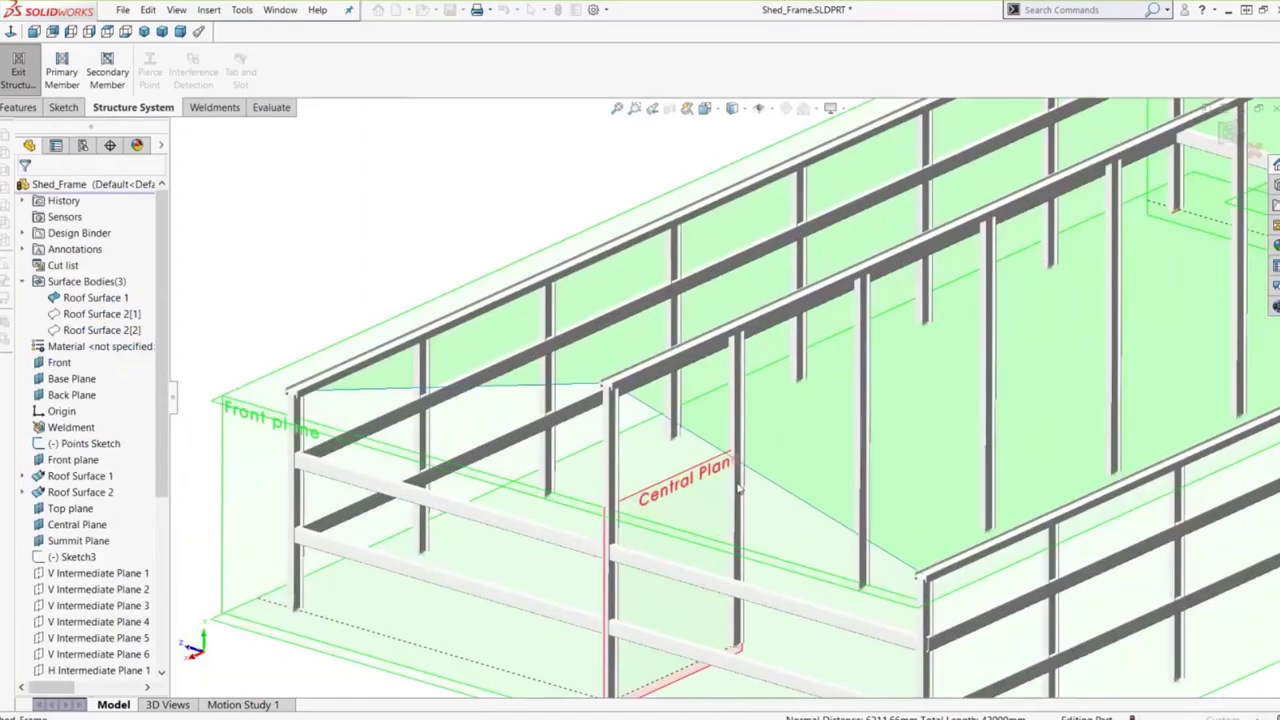
scroll(737, 487, up, 4)
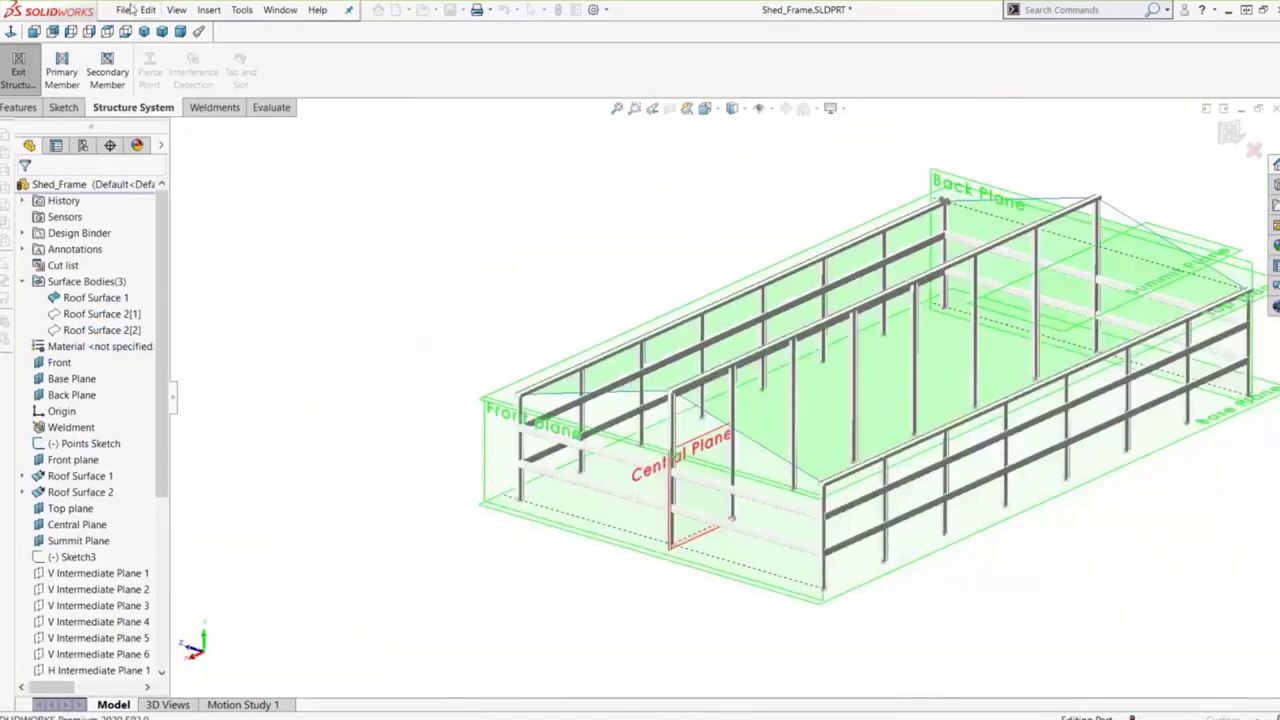
click(61, 76)
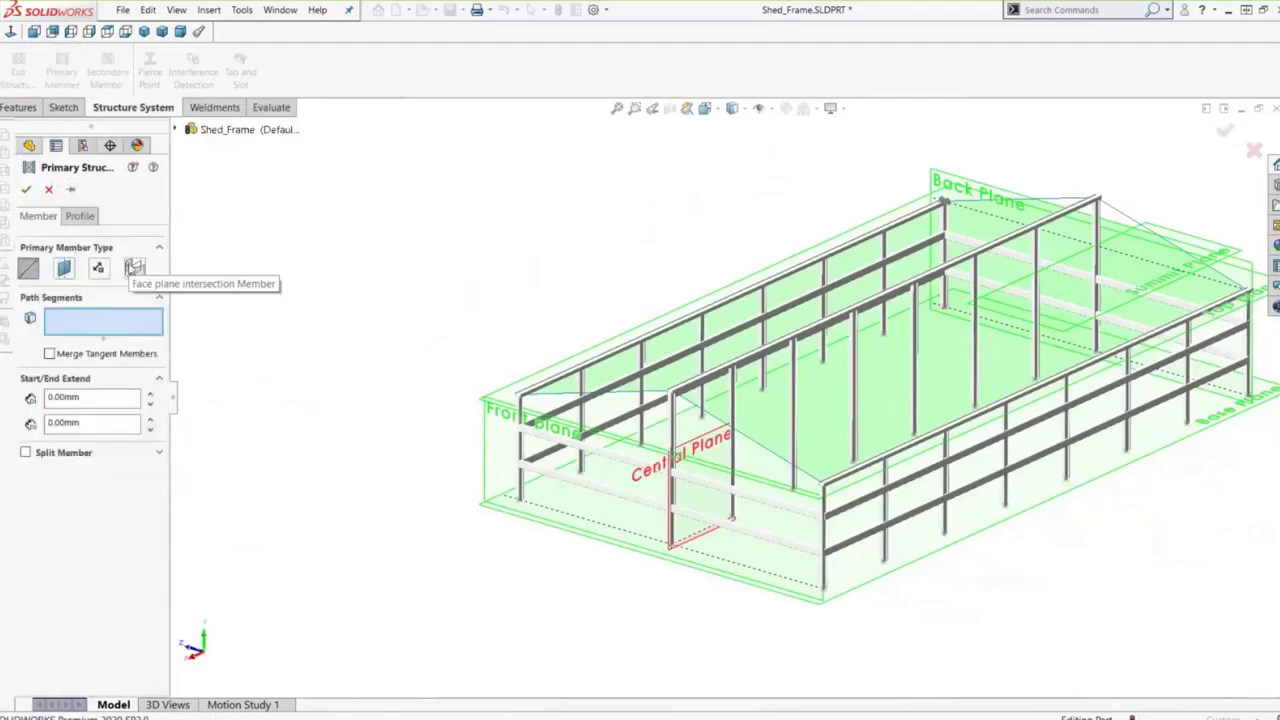
click(134, 268)
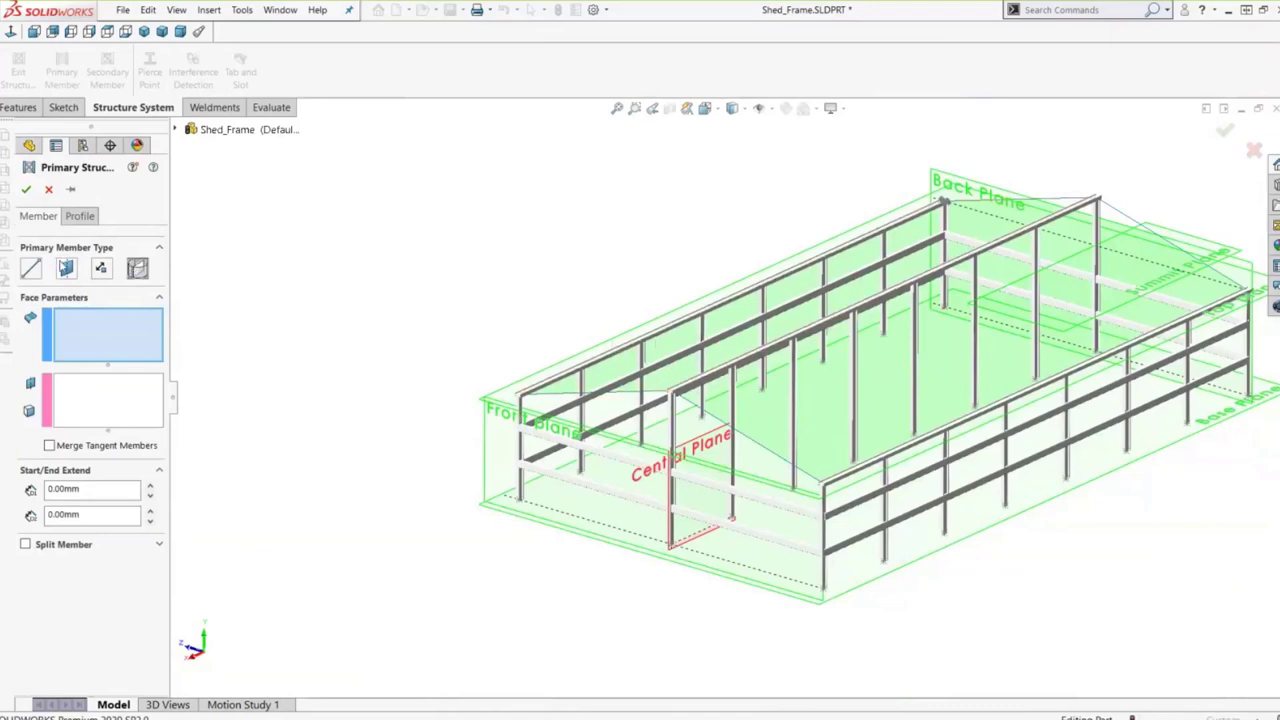
click(176, 131)
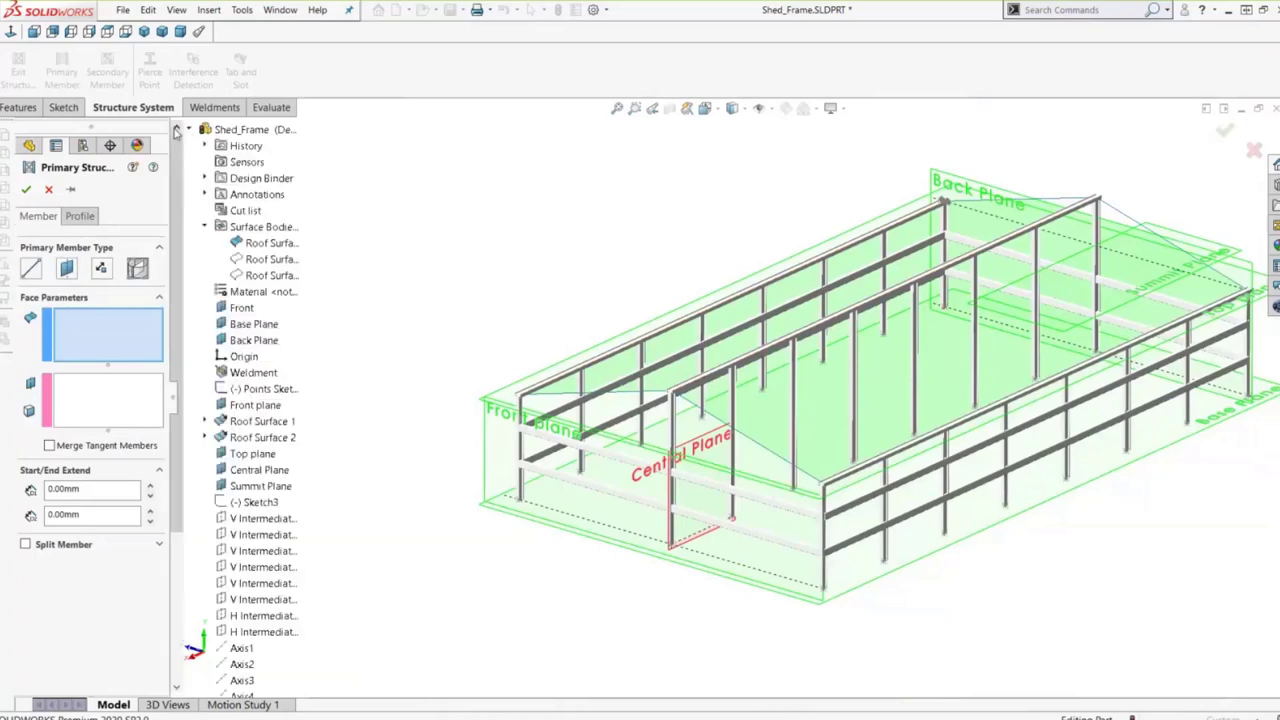
right_click(265, 260)
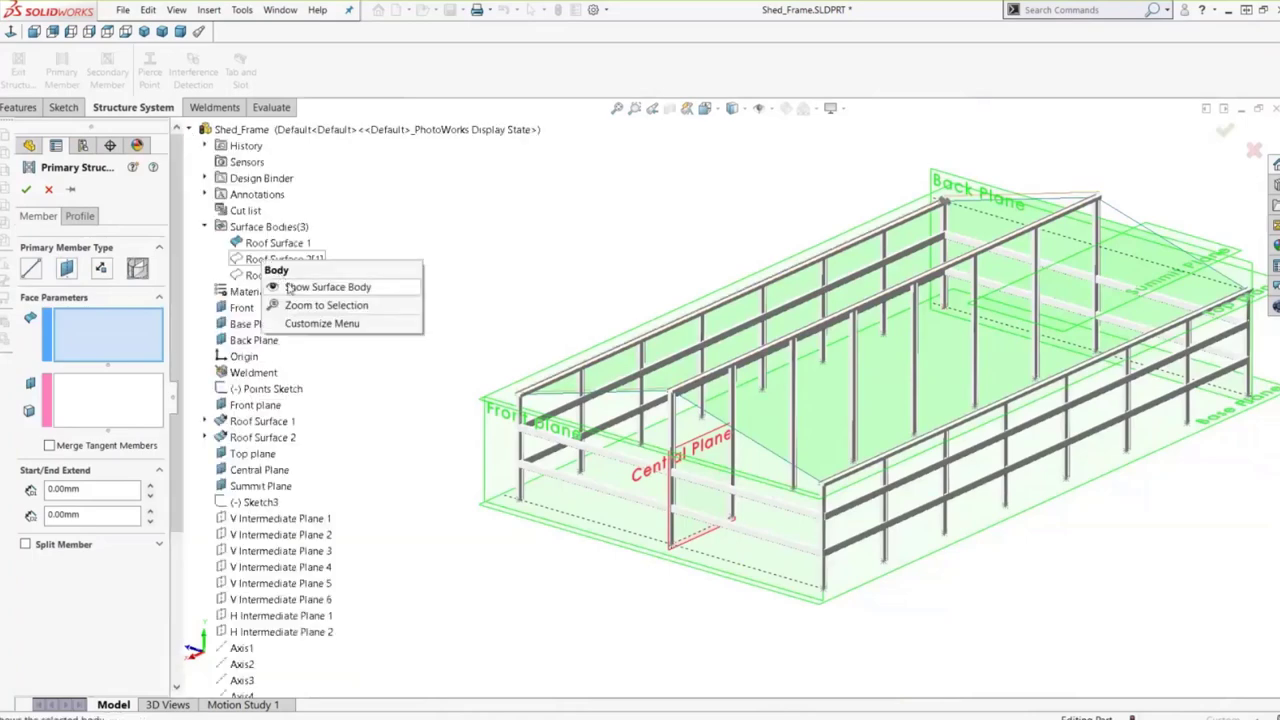
click(287, 287)
click(176, 131)
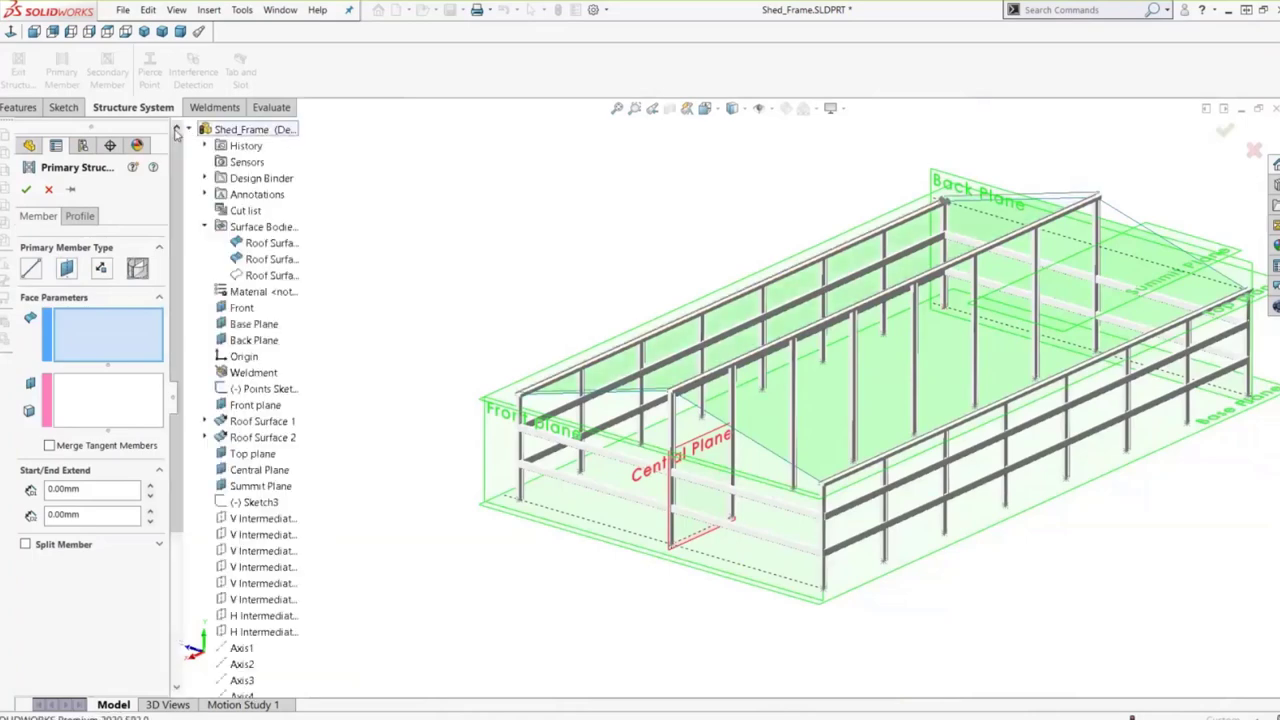
right_click(254, 276)
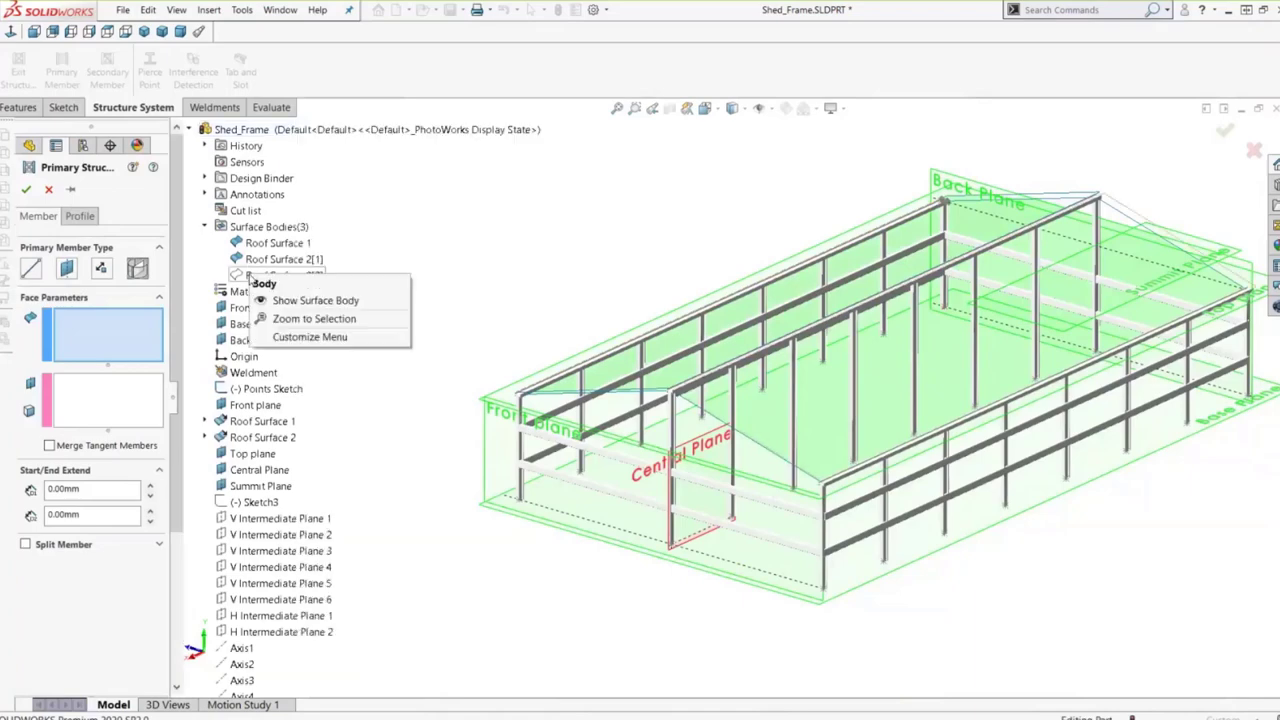
click(279, 305)
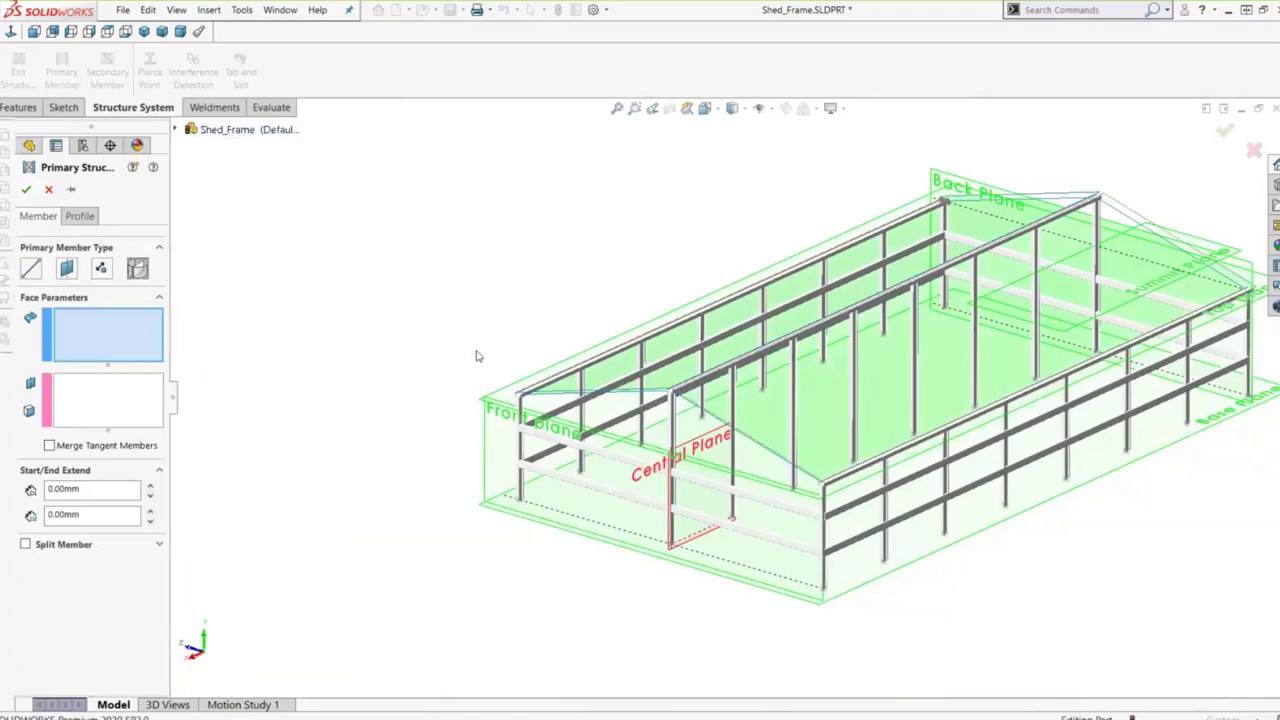
- Select the two sloping faces of Roof Surface 2 as the faces for the rafter members
scroll(476, 356, down, 10)
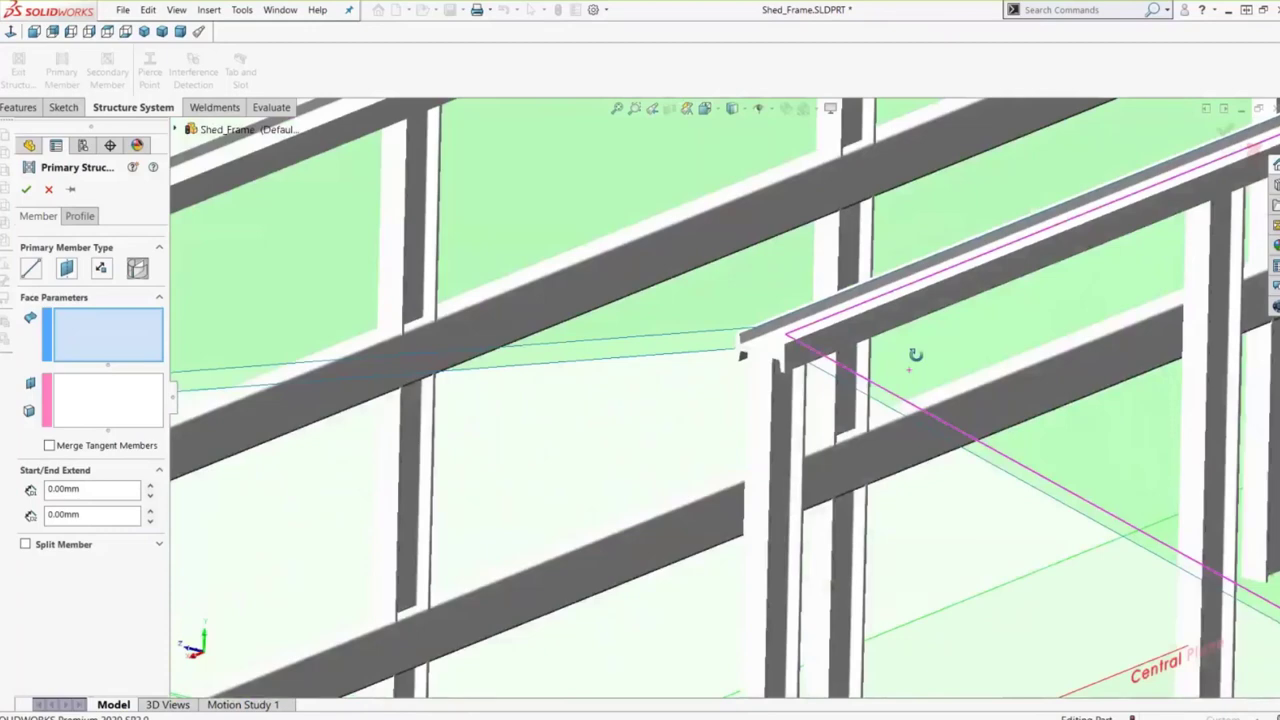
middle_drag(915, 354, 940, 323)
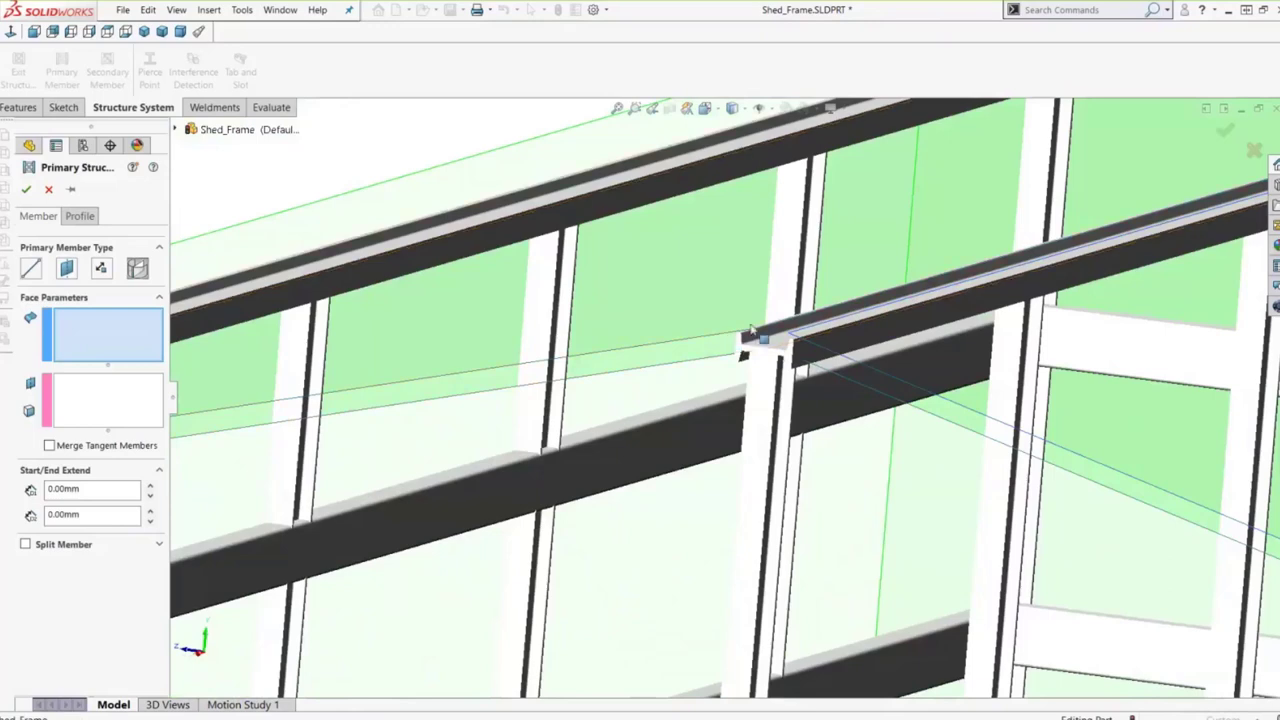
scroll(757, 370, down, 6)
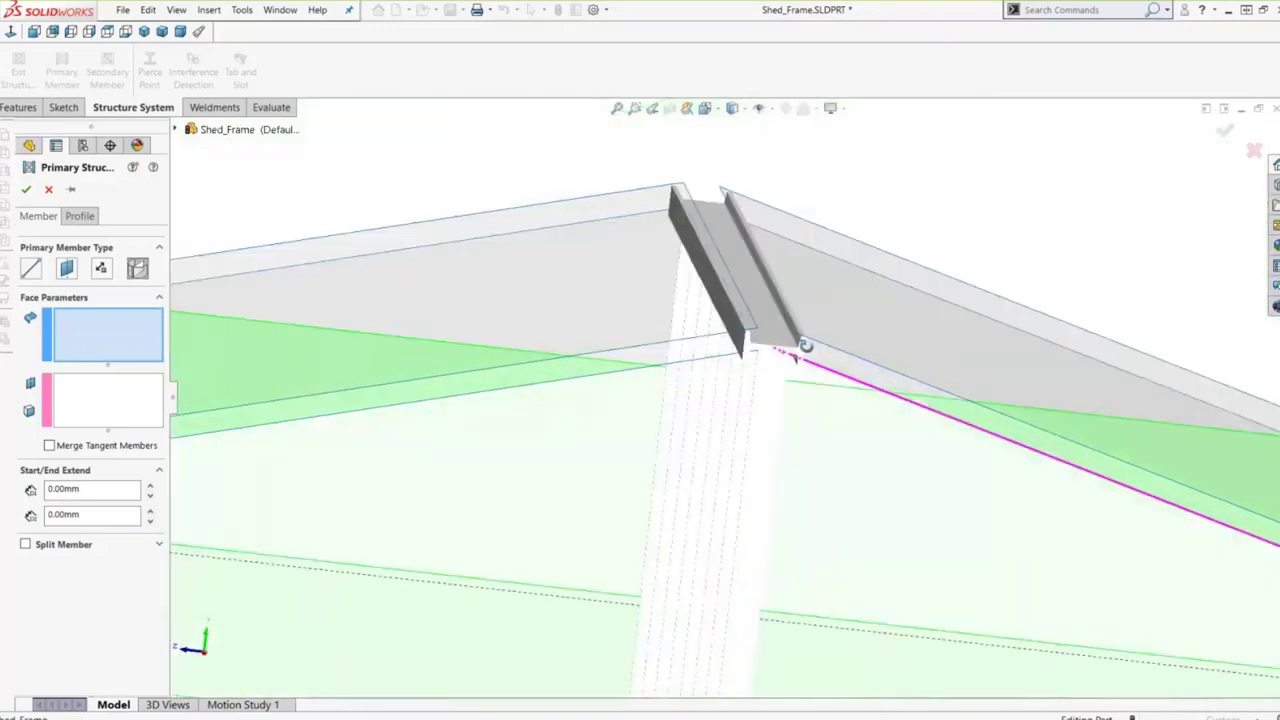
scroll(771, 333, up, 3)
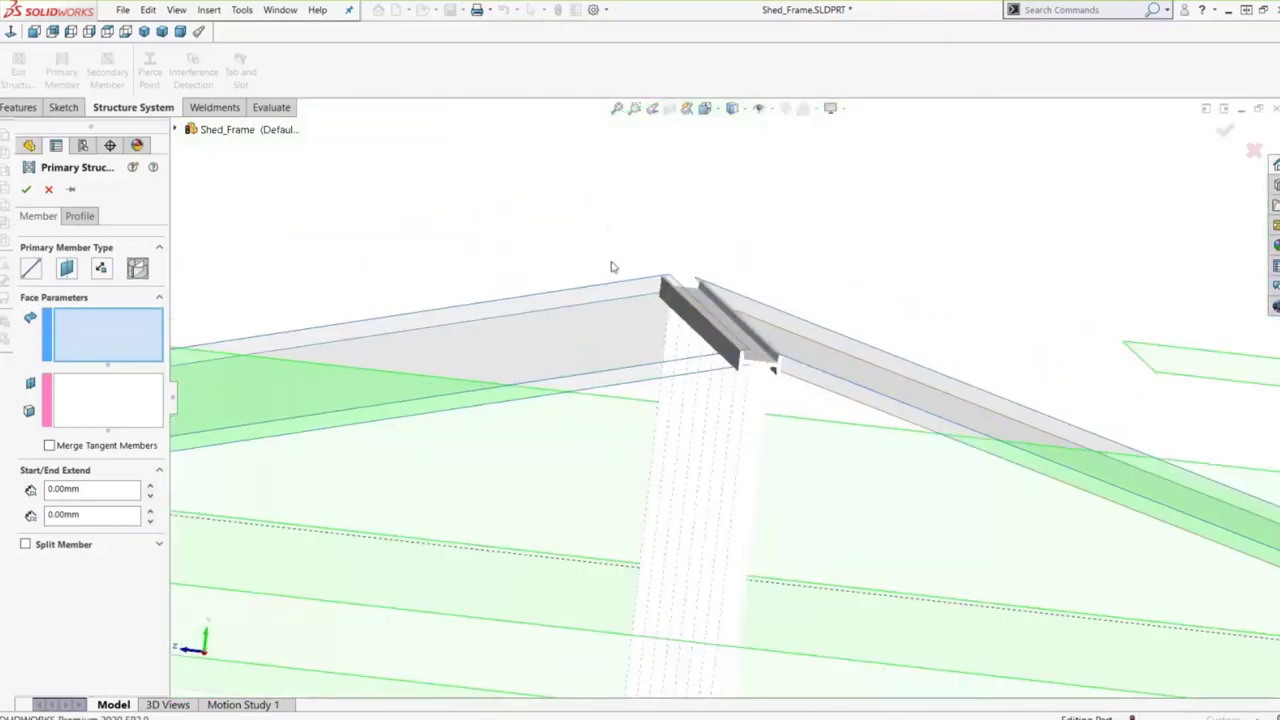
mouse_move(608, 263)
middle_down()
mouse_move(585, 270)
mouse_move(594, 277)
middle_up()
scroll(514, 329, up, 6)
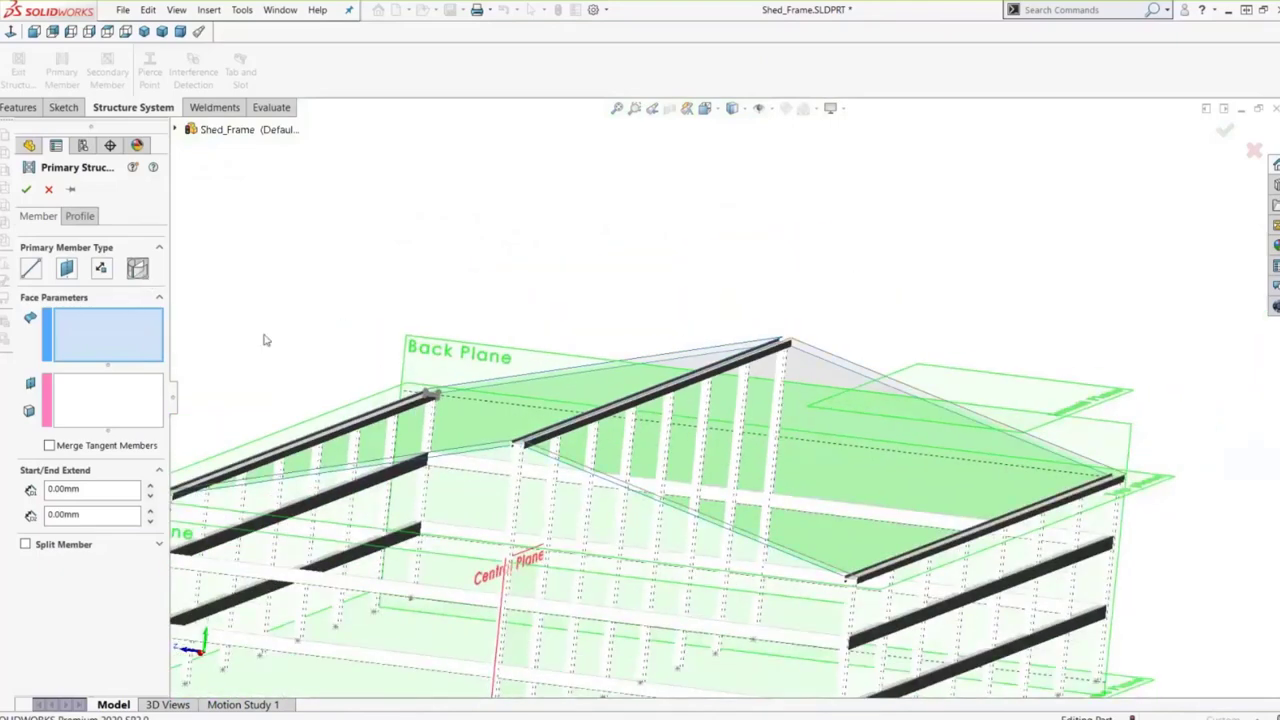
click(591, 383)
click(701, 430)
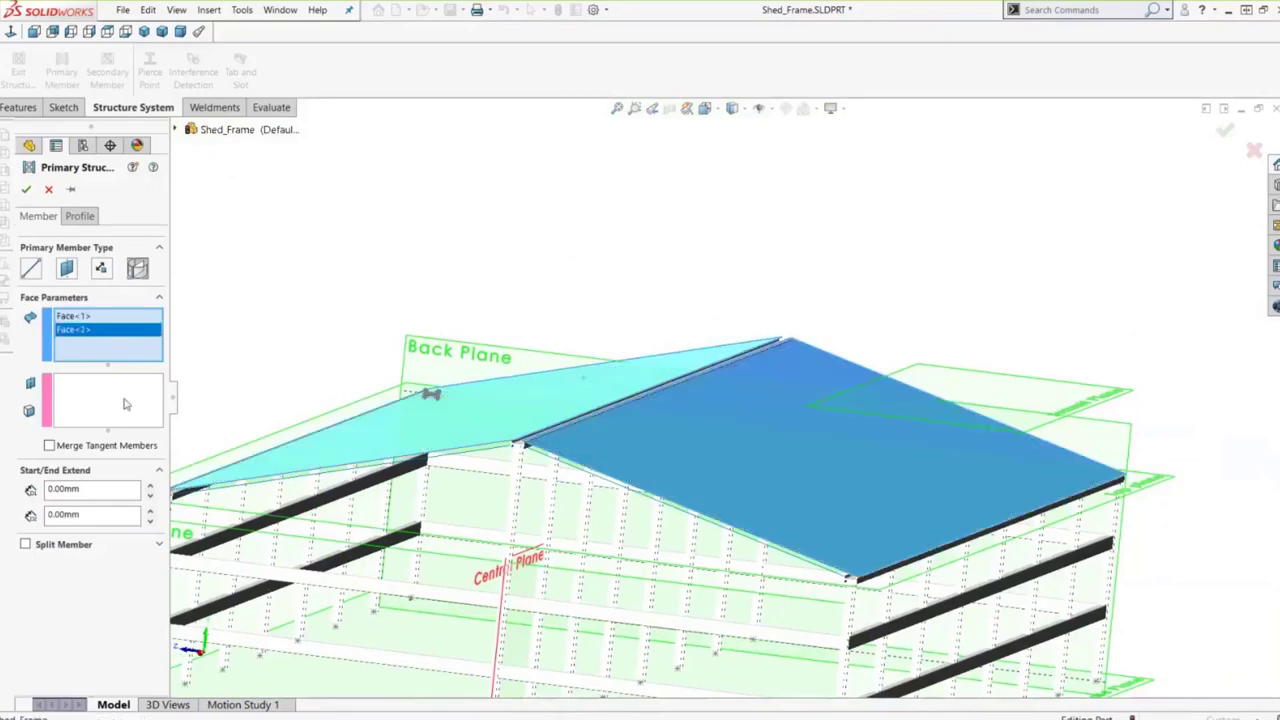
- Add Front plane, V Intermediate Planes 1 to 6 and Back Plane as the intersecting planes for the rafters
click(118, 405)
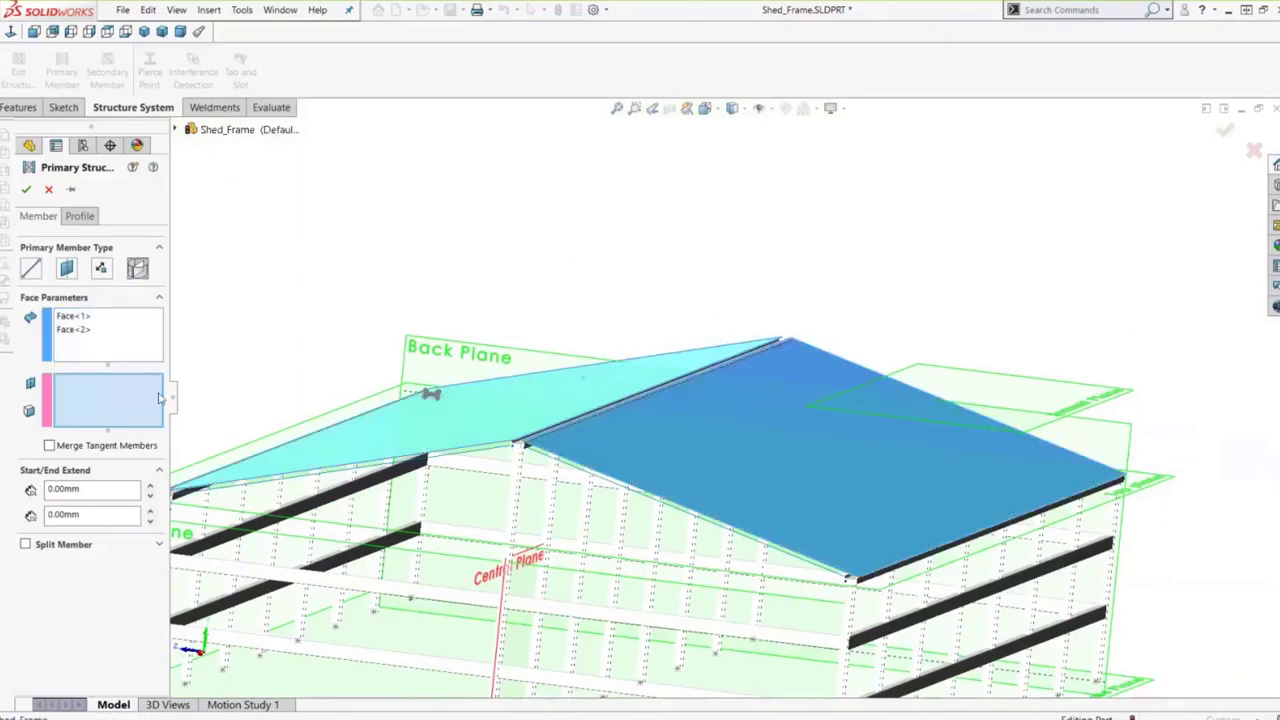
scroll(474, 367, up, 5)
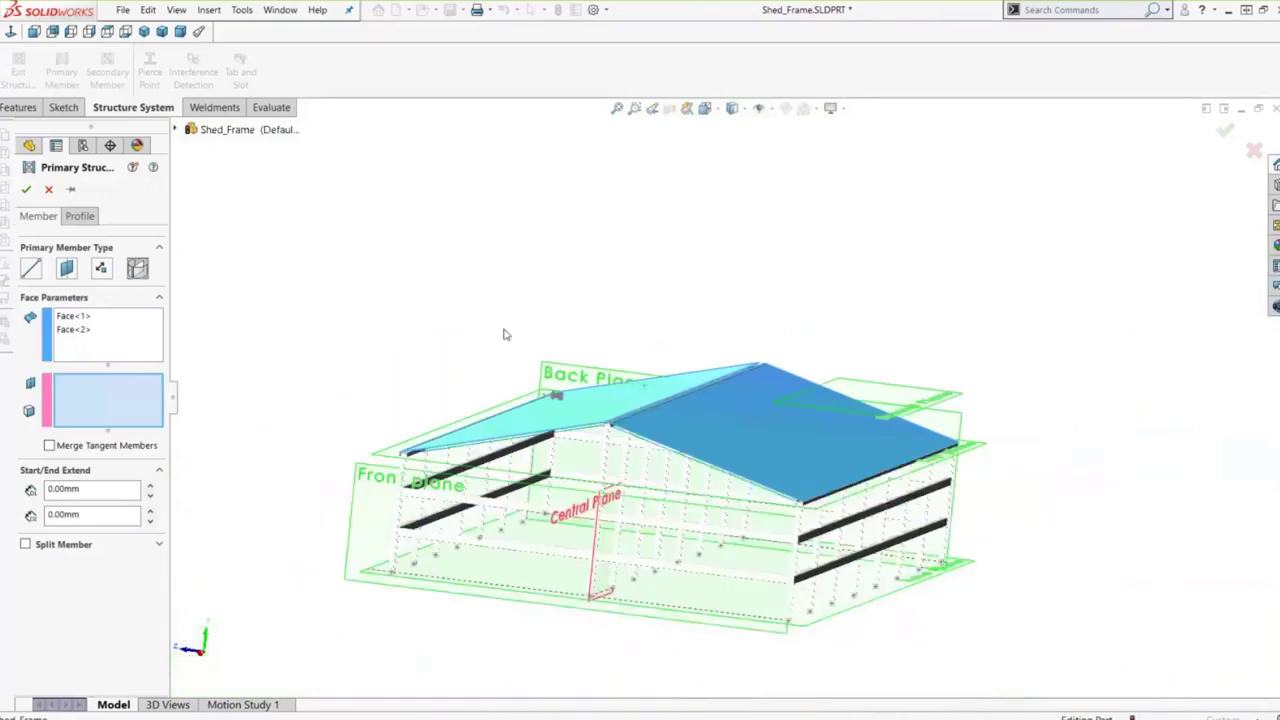
middle_drag(506, 334, 560, 390)
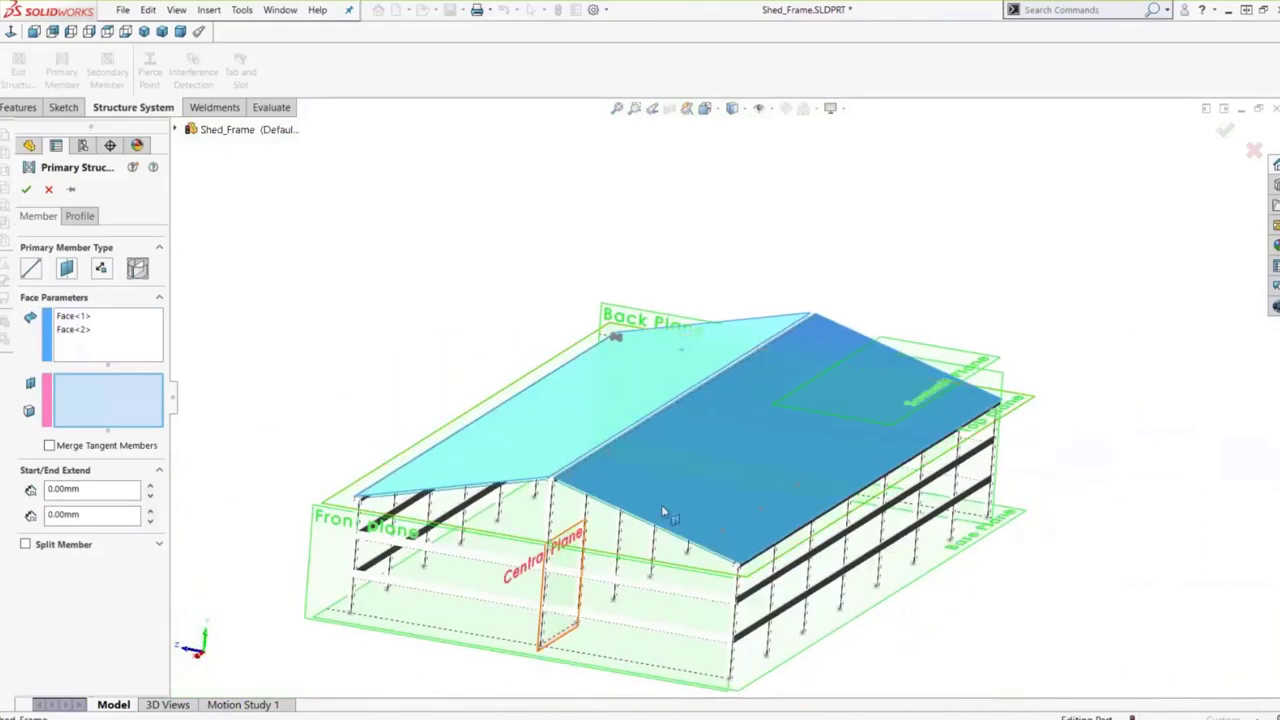
click(176, 131)
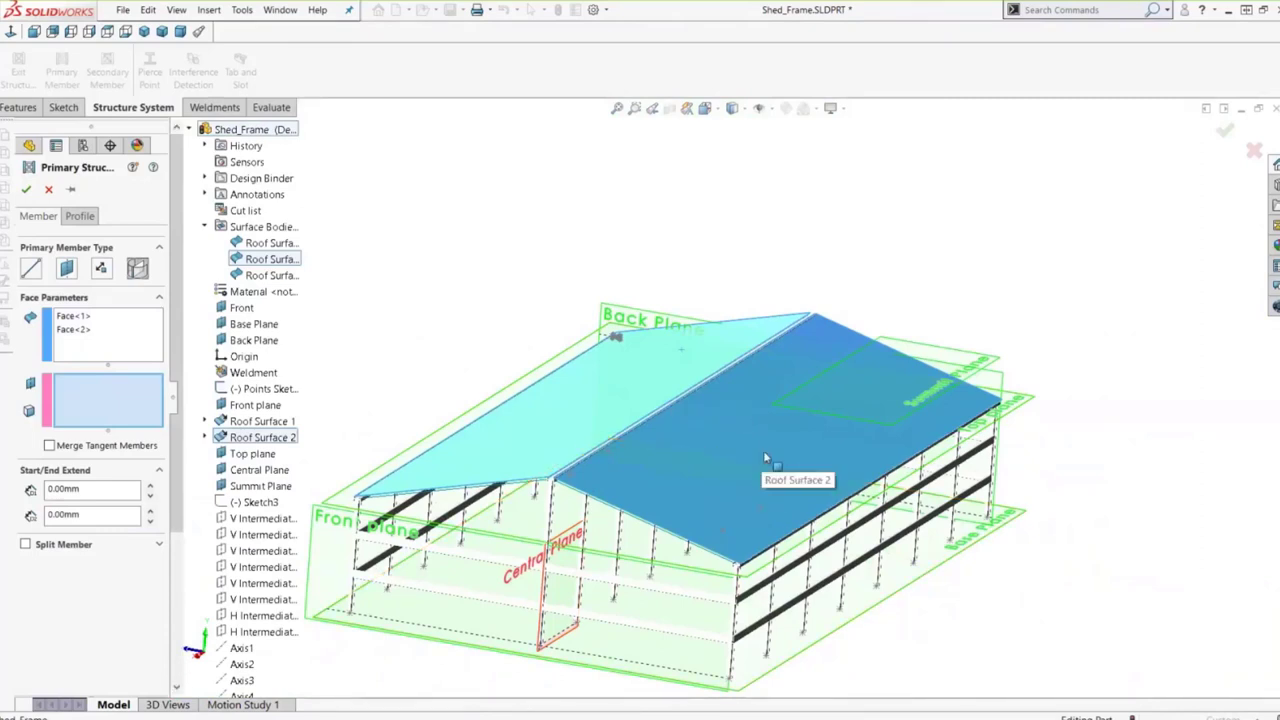
scroll(724, 485, down, 4)
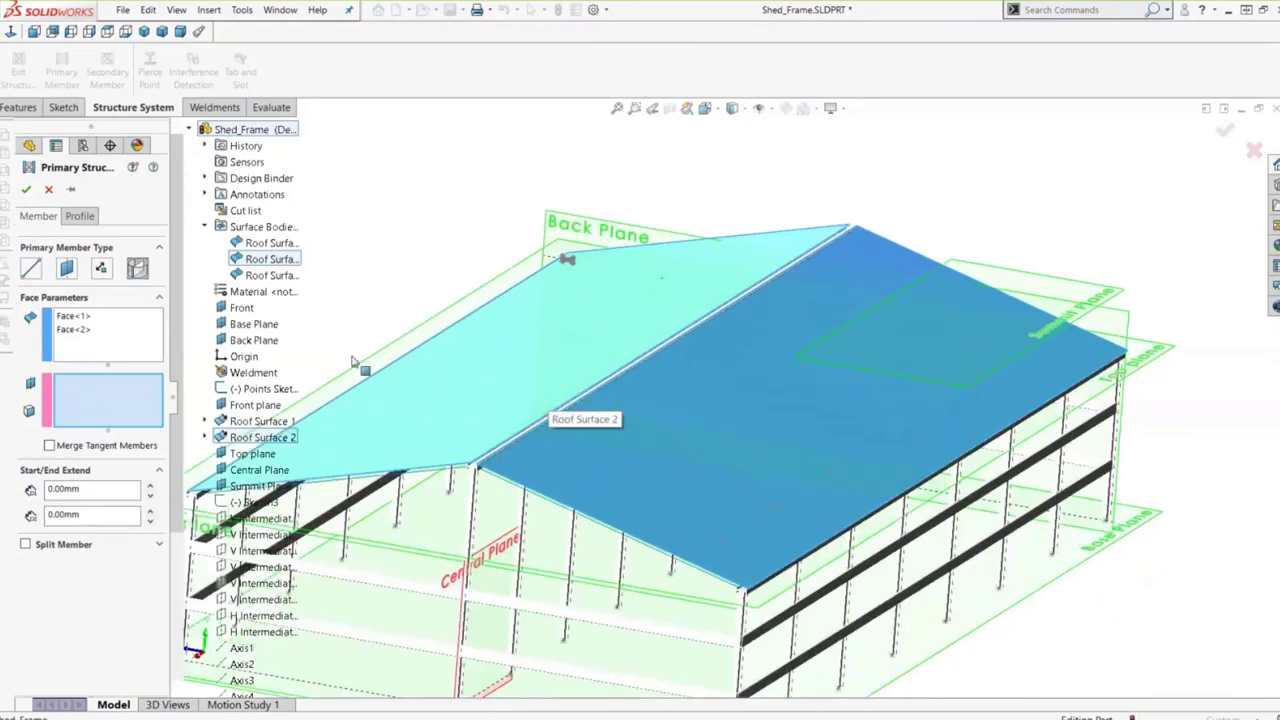
click(250, 405)
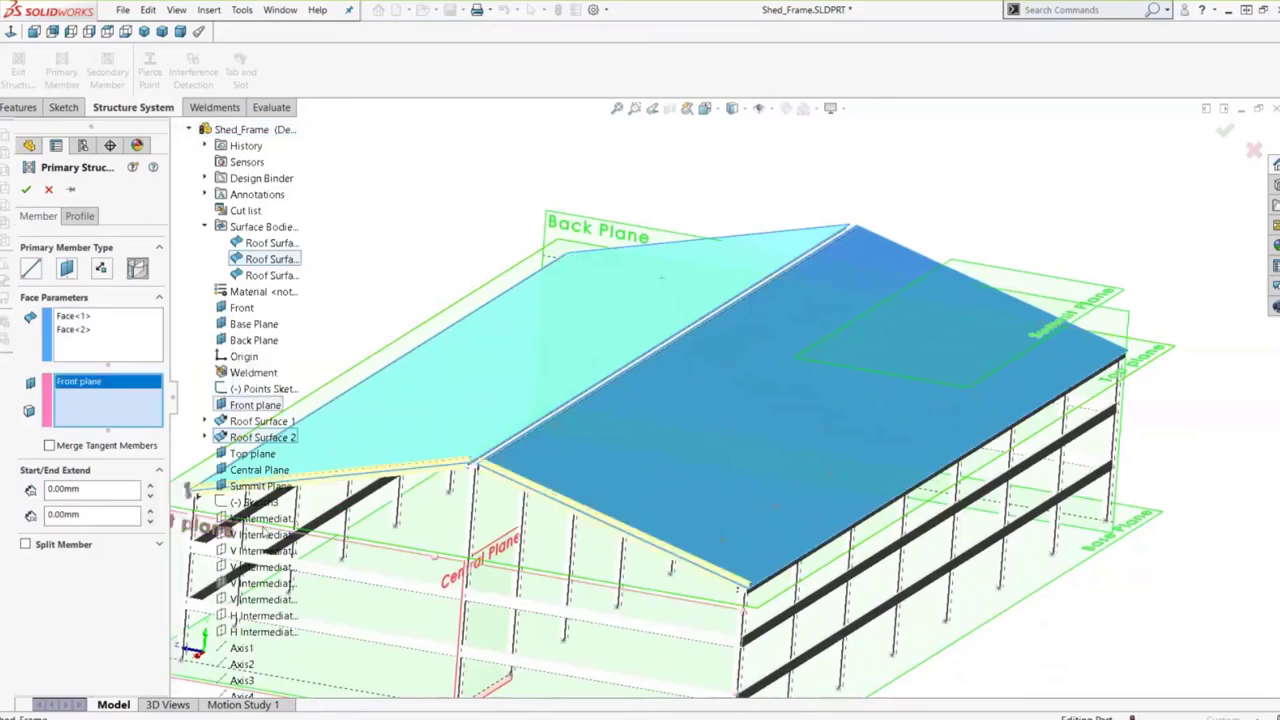
key(f)
click(262, 518)
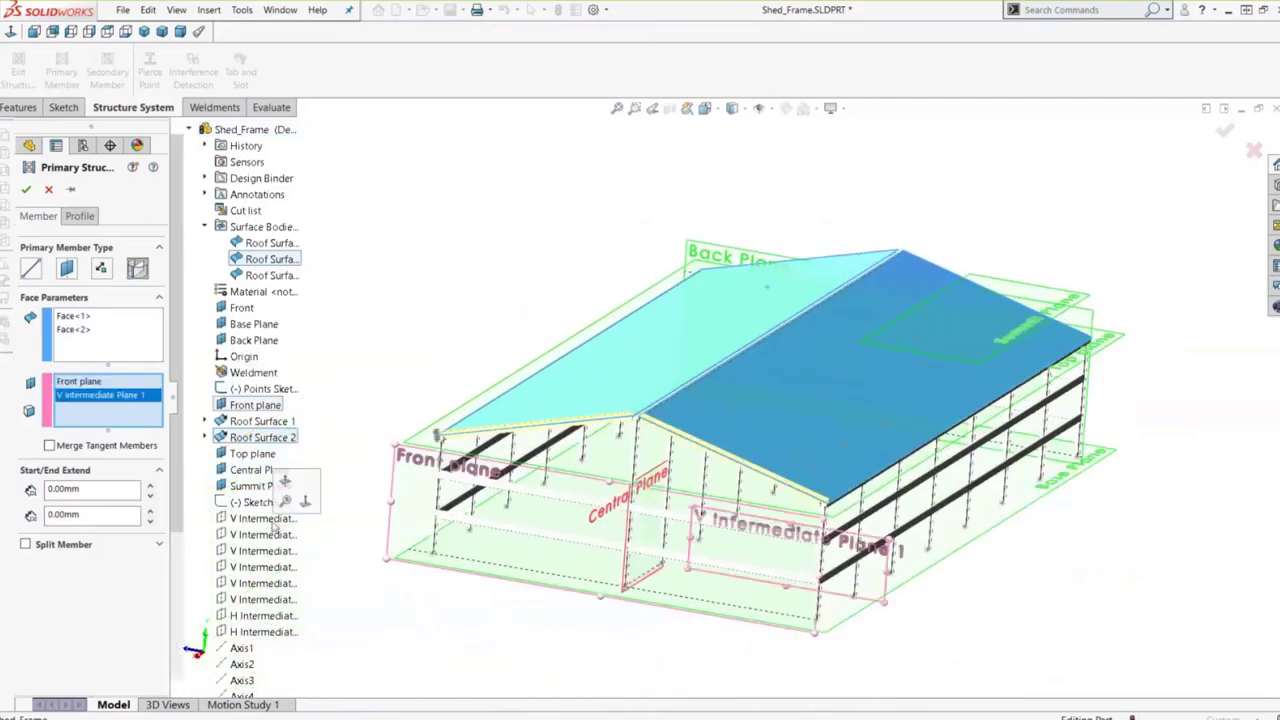
click(262, 534)
click(265, 552)
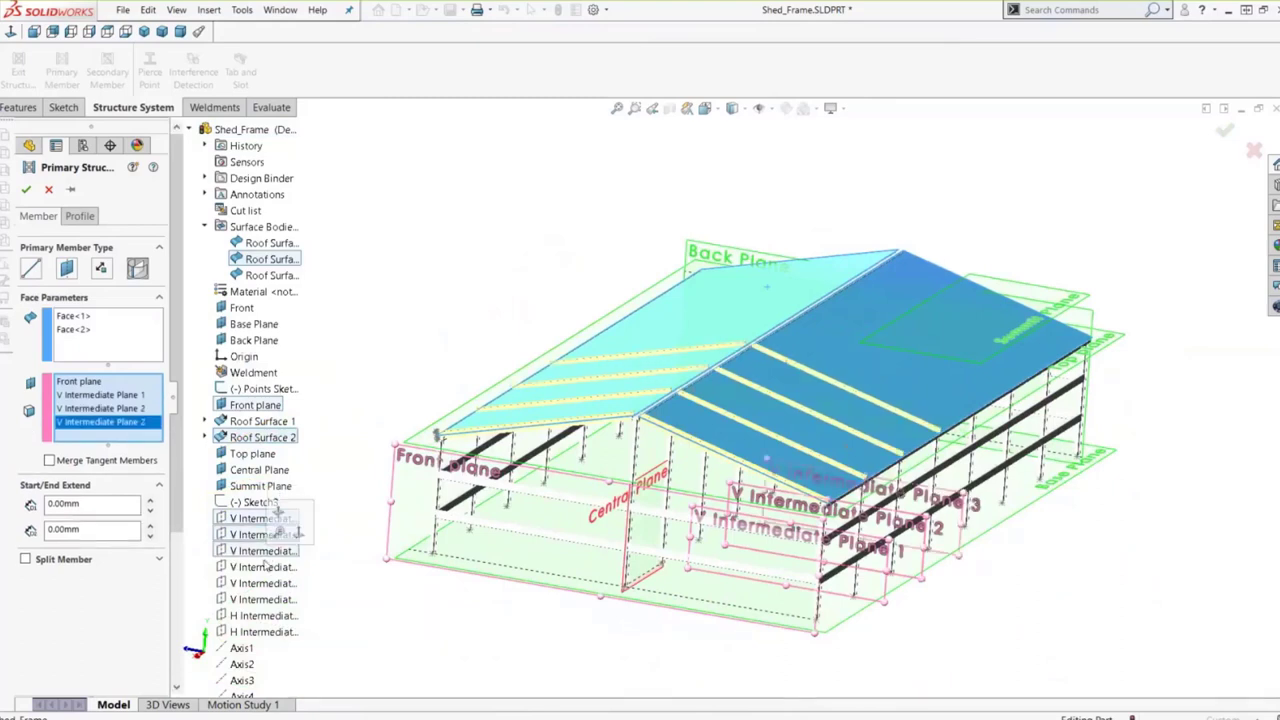
click(262, 567)
click(262, 583)
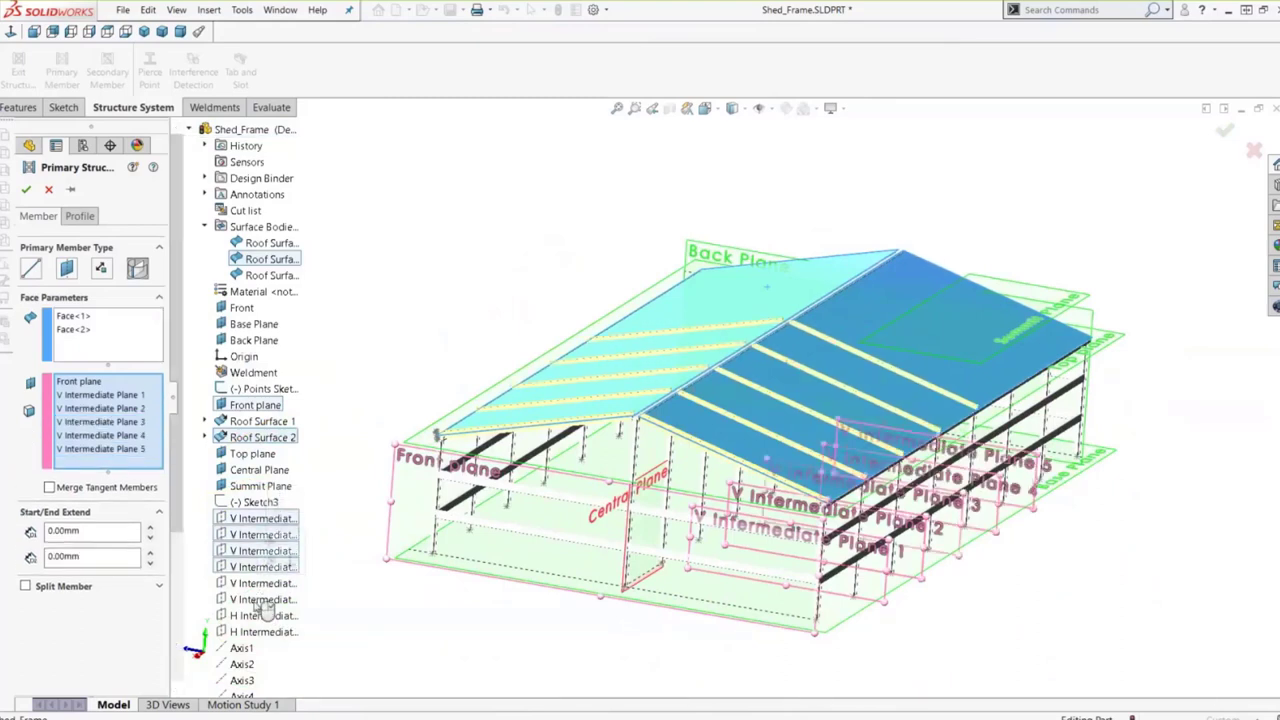
click(262, 599)
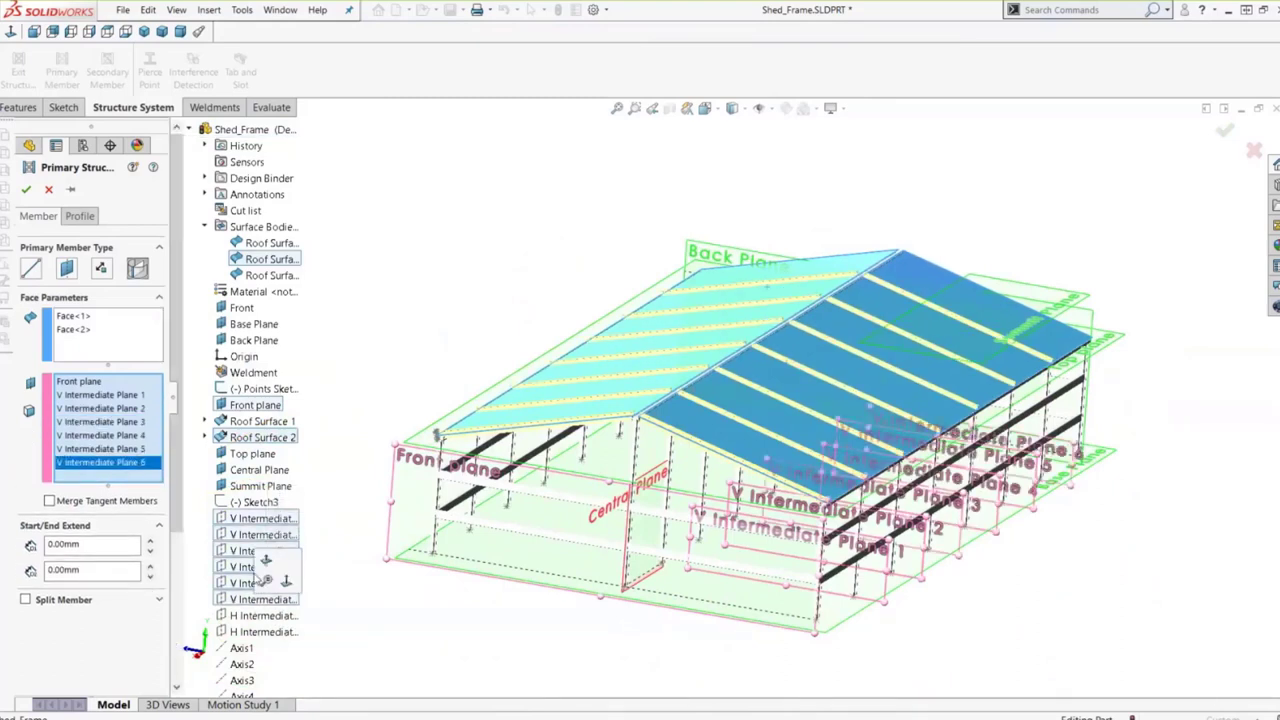
click(252, 341)
- Set the rafter profile to rectangular tube, size 120 x 80 x 8
scroll(825, 475, down, 5)
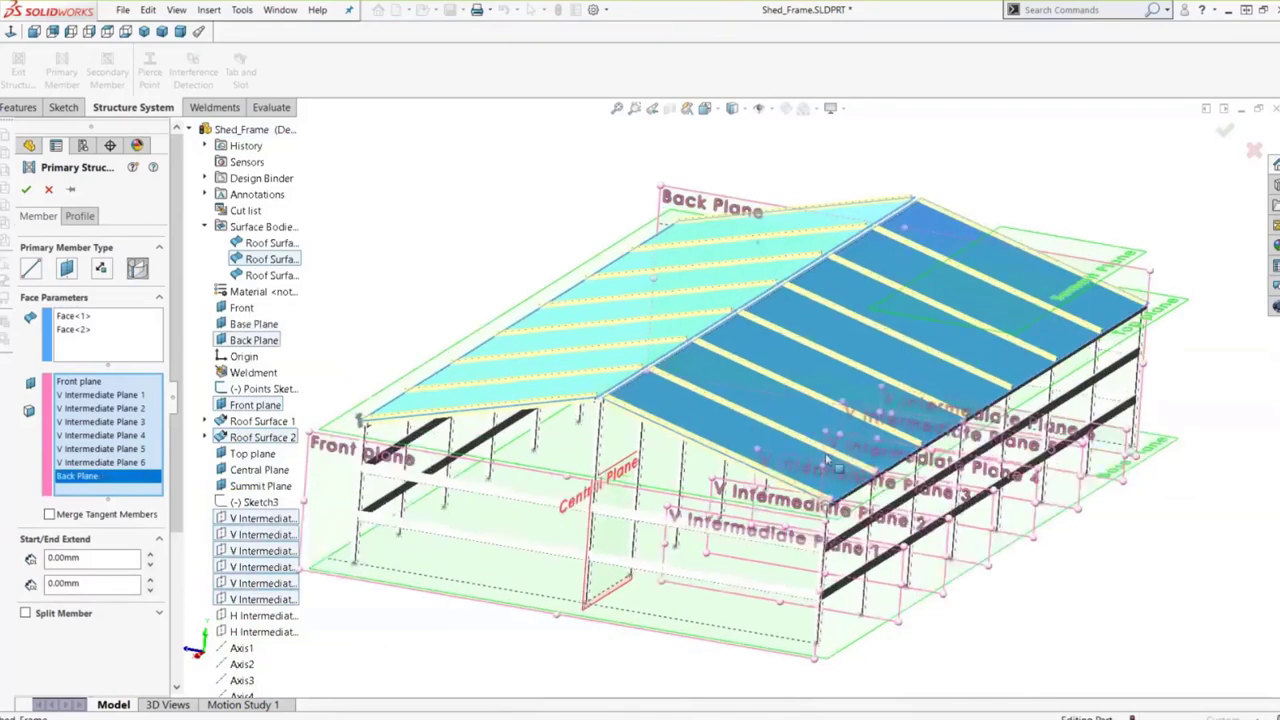
click(80, 217)
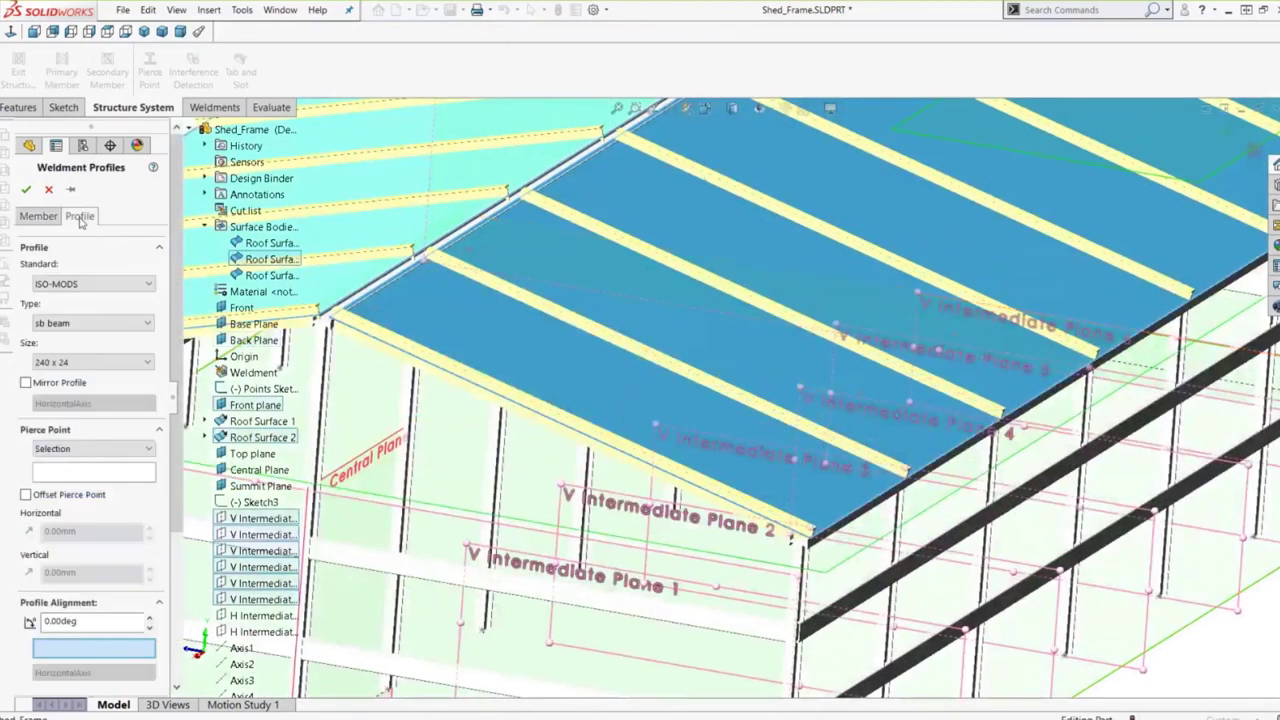
click(147, 323)
click(85, 372)
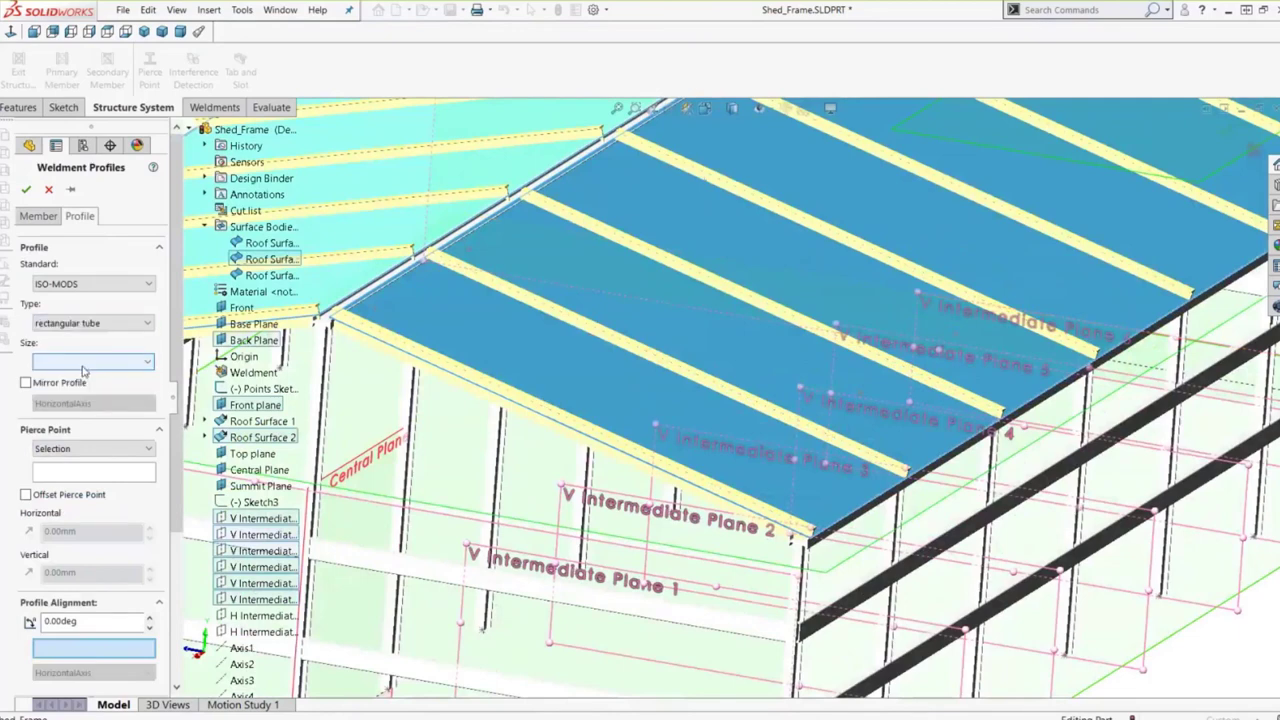
click(100, 362)
click(62, 410)
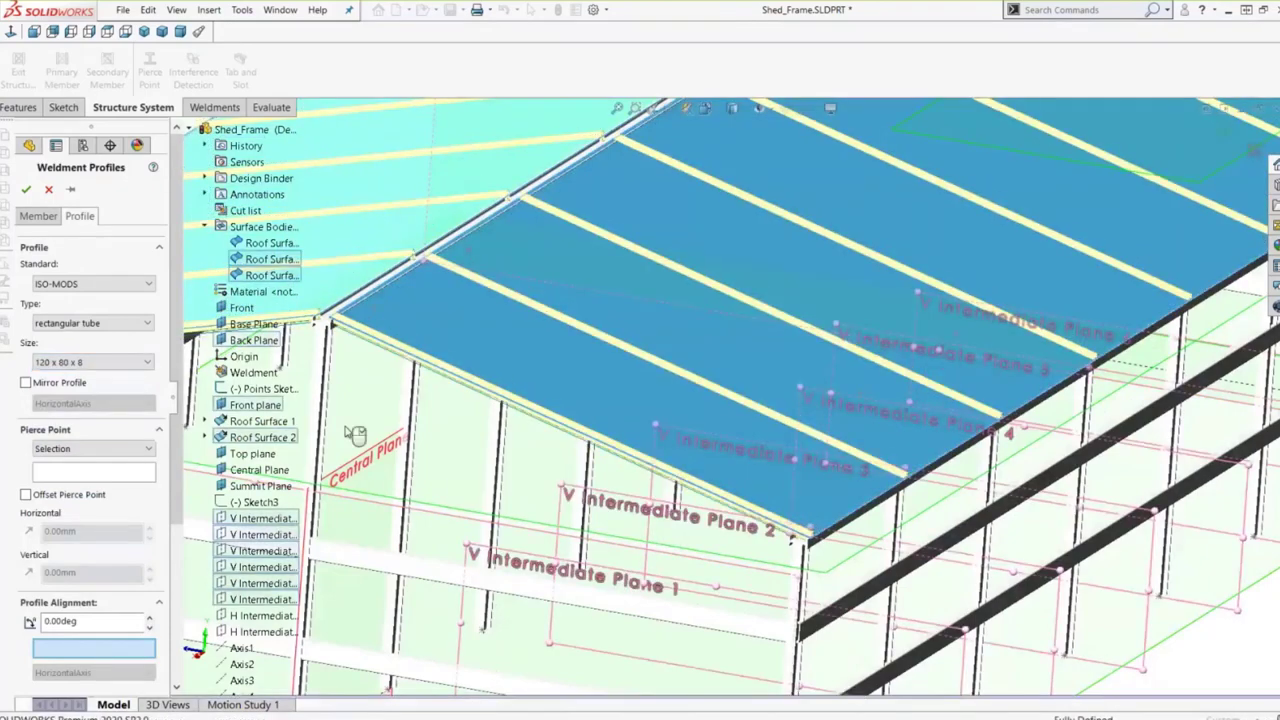
scroll(810, 335, down, 5)
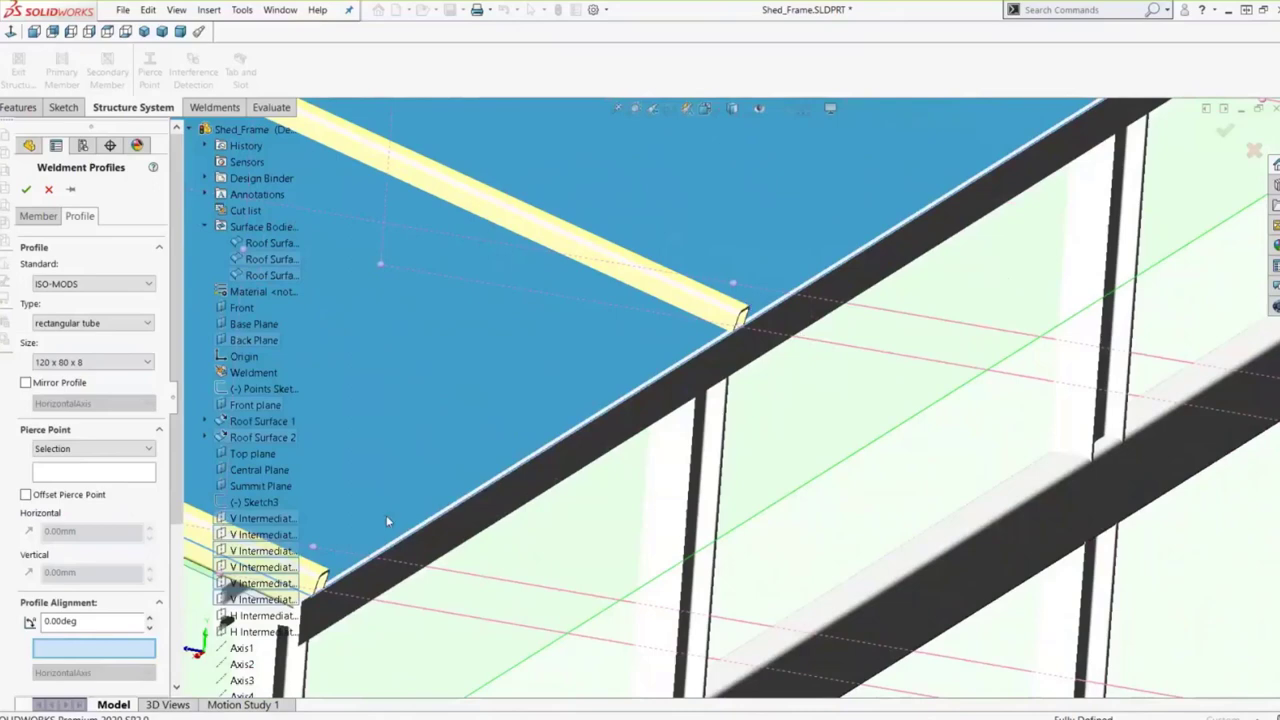
scroll(400, 533, up, 3)
scroll(449, 540, down, 3)
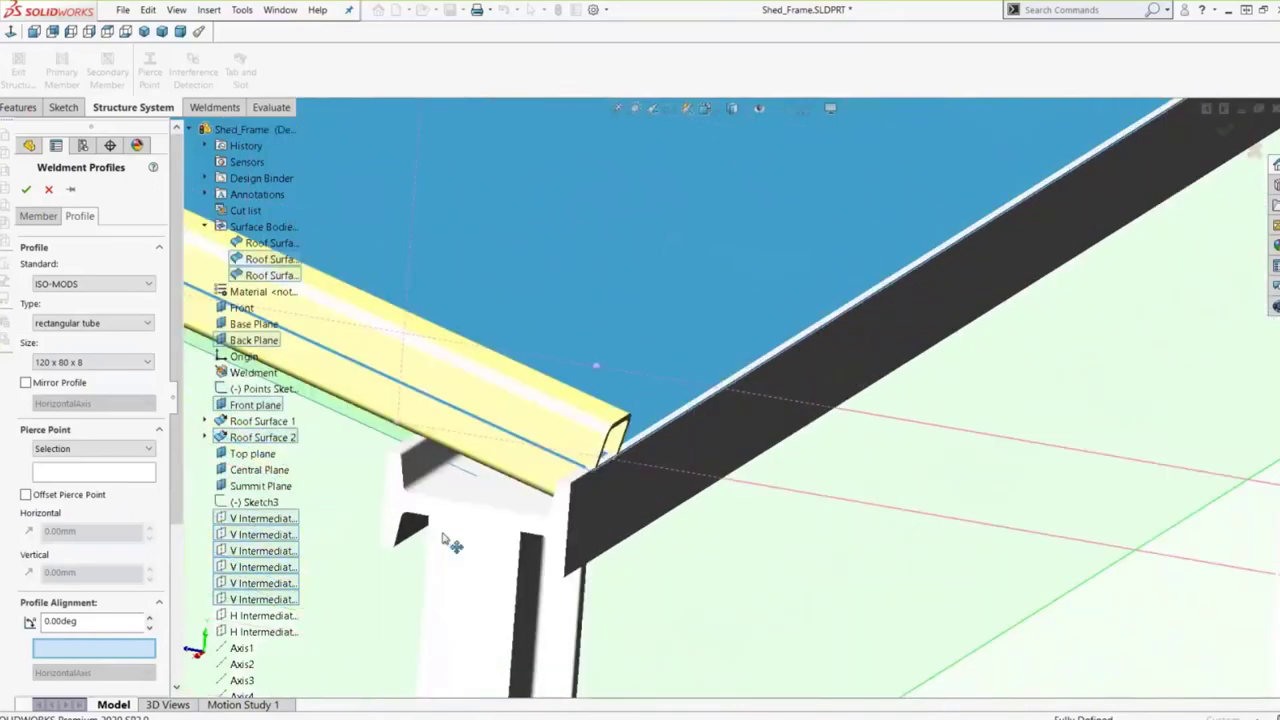
scroll(552, 497, down, 2)
click(88, 452)
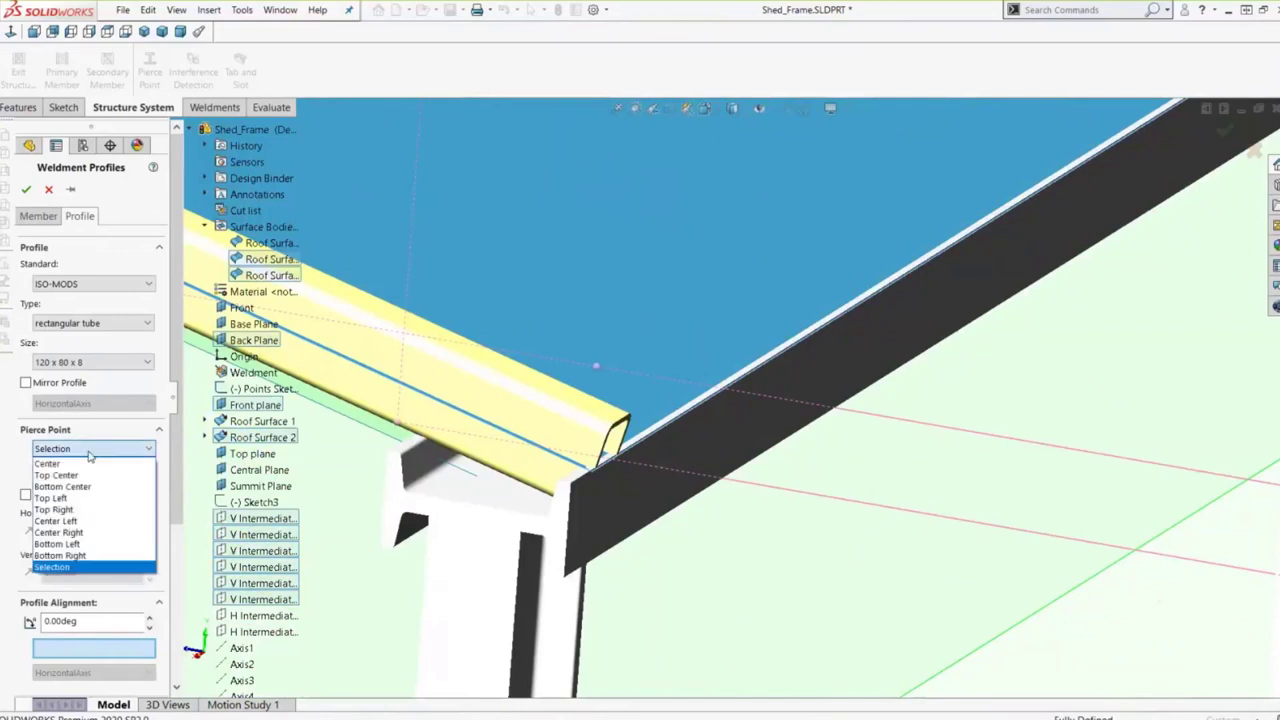
key(Up)
key(Up)
key(Up)
key(Up)
key(Up)
key(Up)
key(Up)
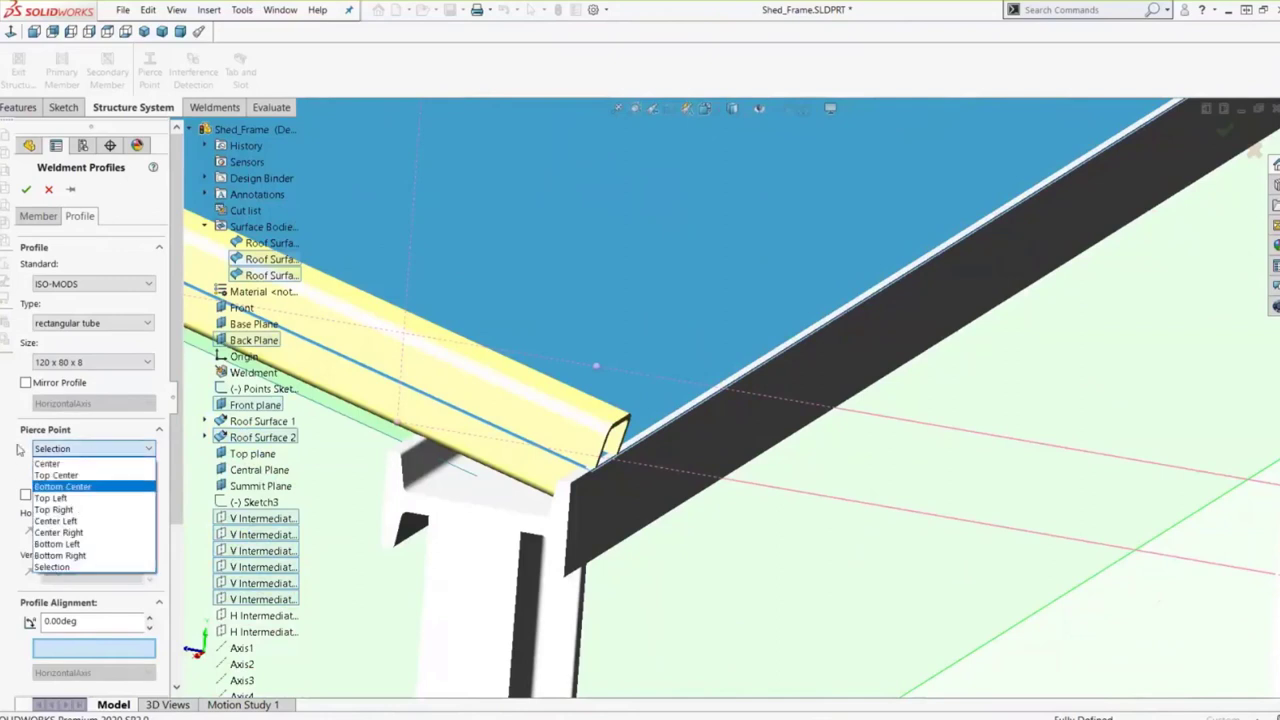
key(Escape)
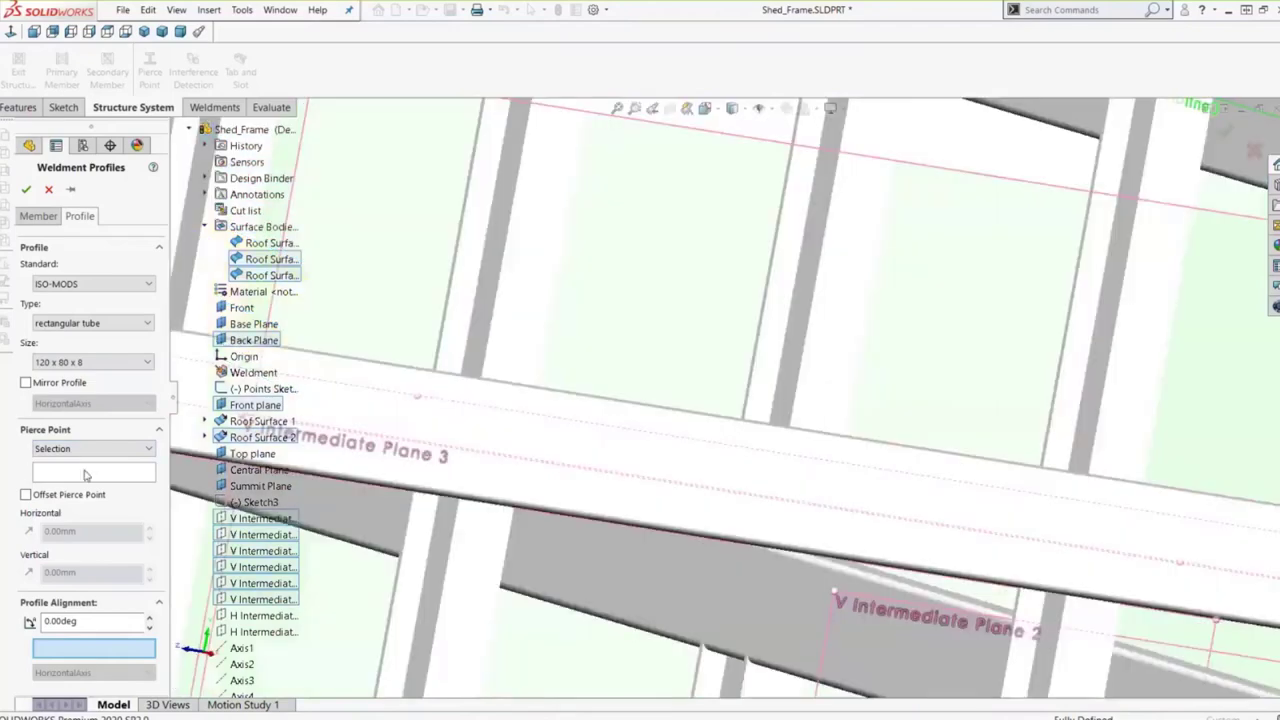
- Set the rafter profile's pierce point to the bottom centre point of the rectangular tube and accept the member
click(85, 475)
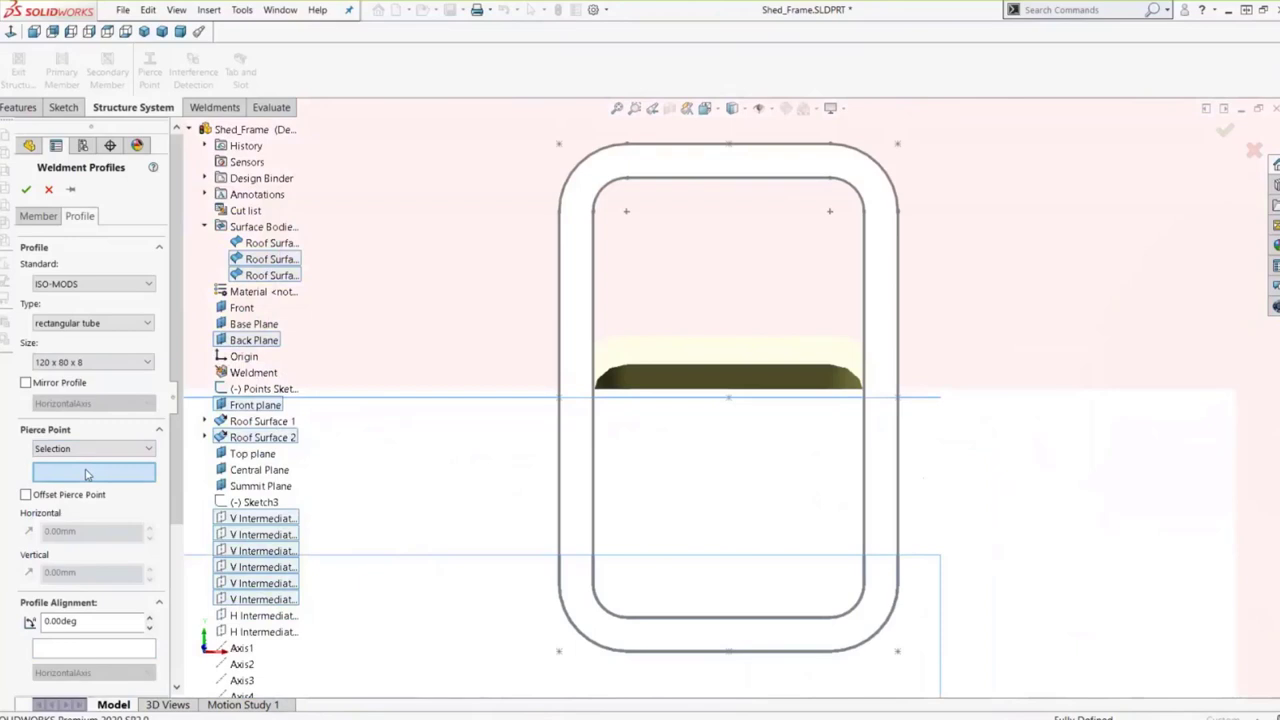
click(729, 653)
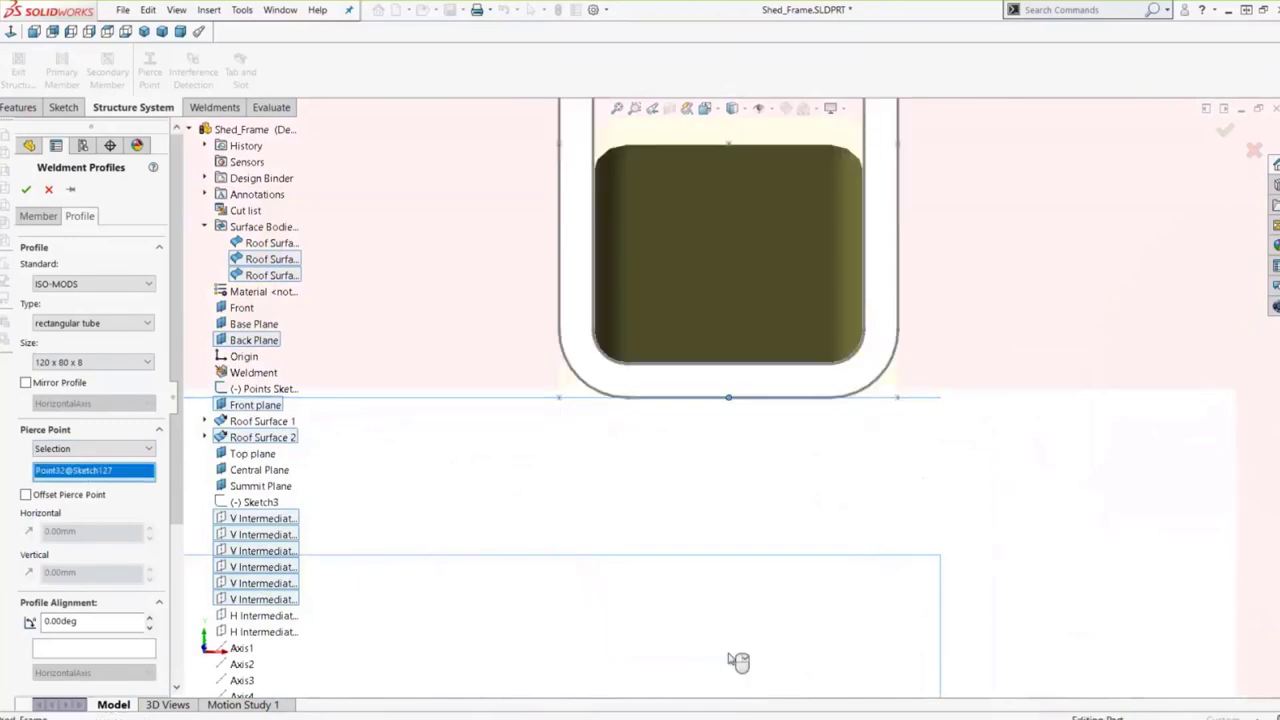
scroll(732, 375, up, 5)
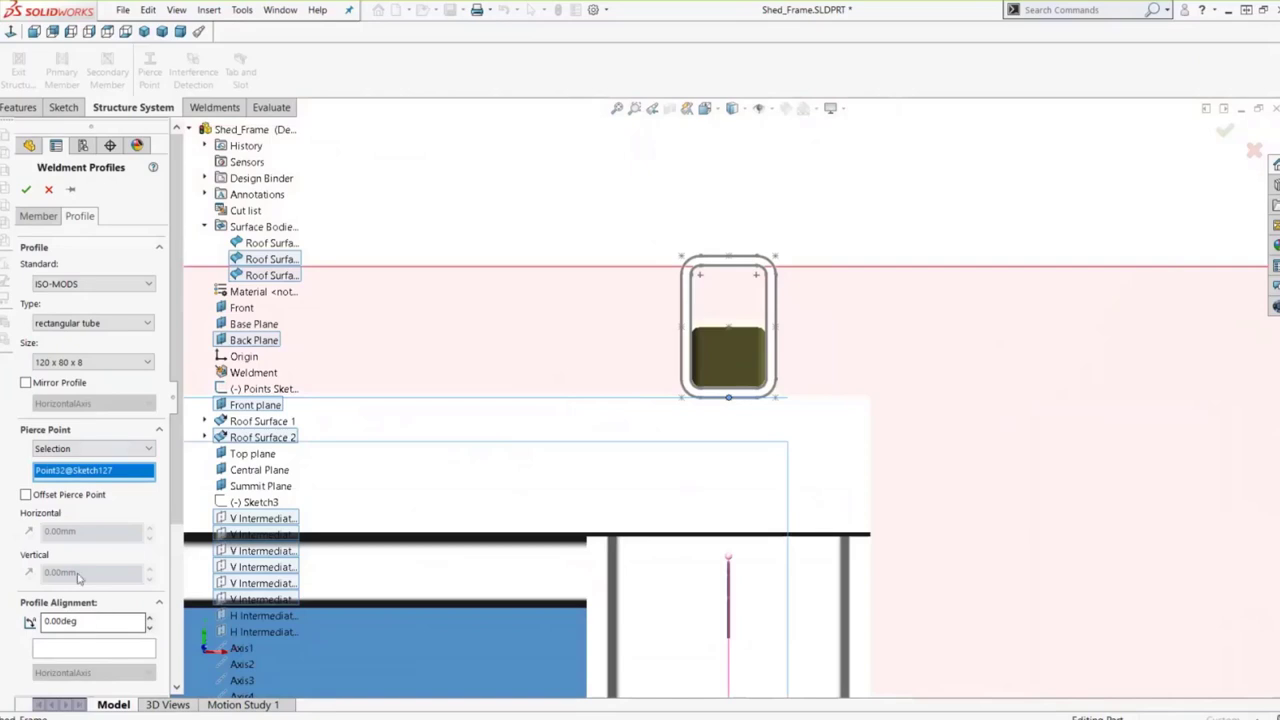
click(26, 190)
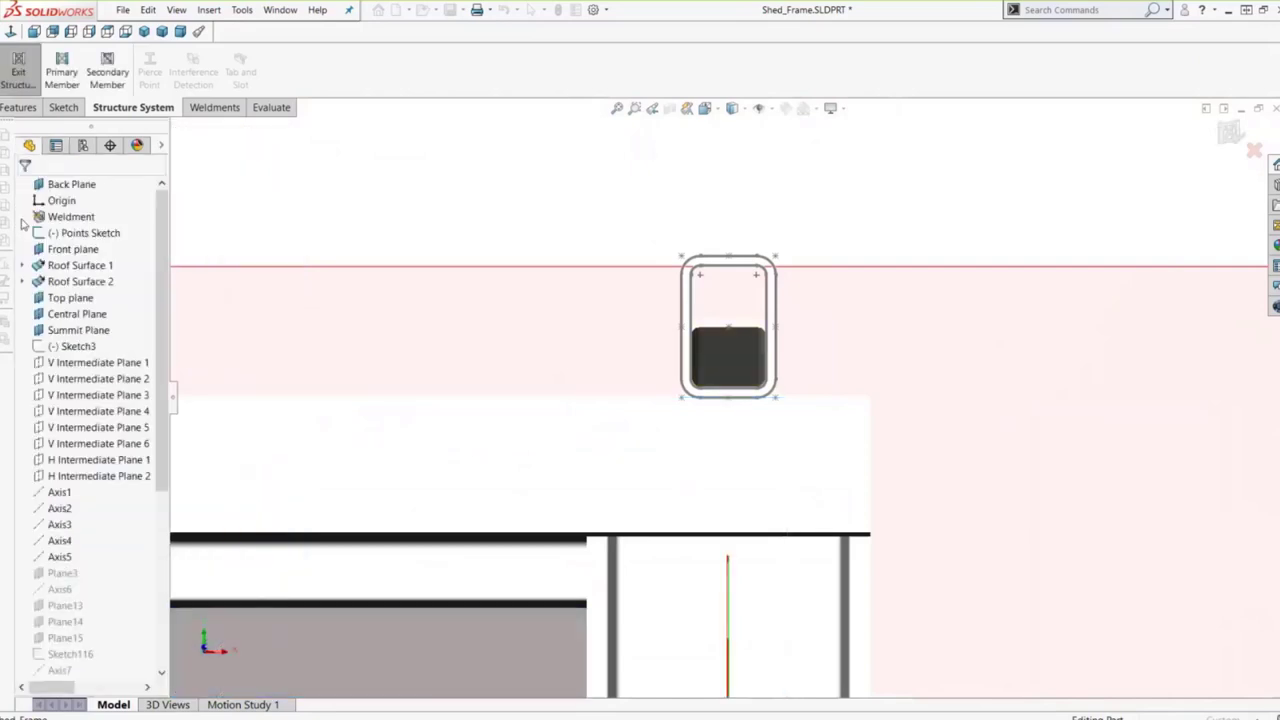
key(ctrl+7)
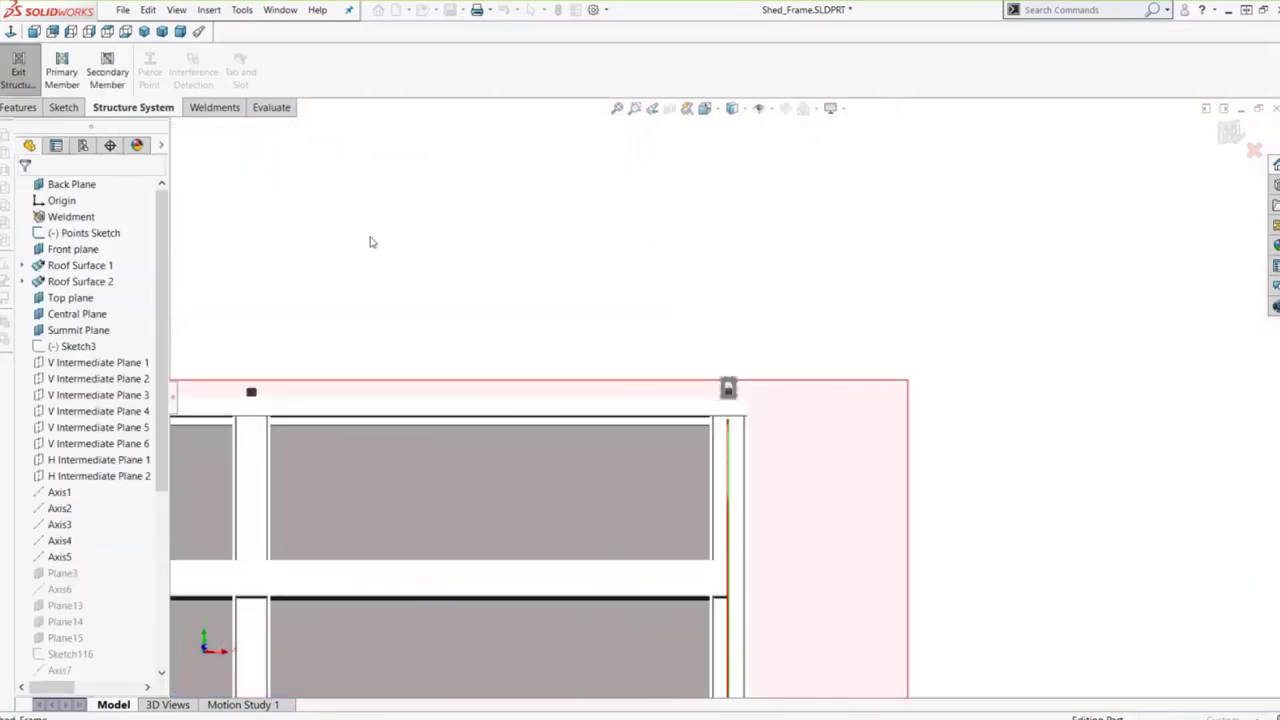
middle_drag(410, 346, 309, 492)
scroll(540, 470, down, 3)
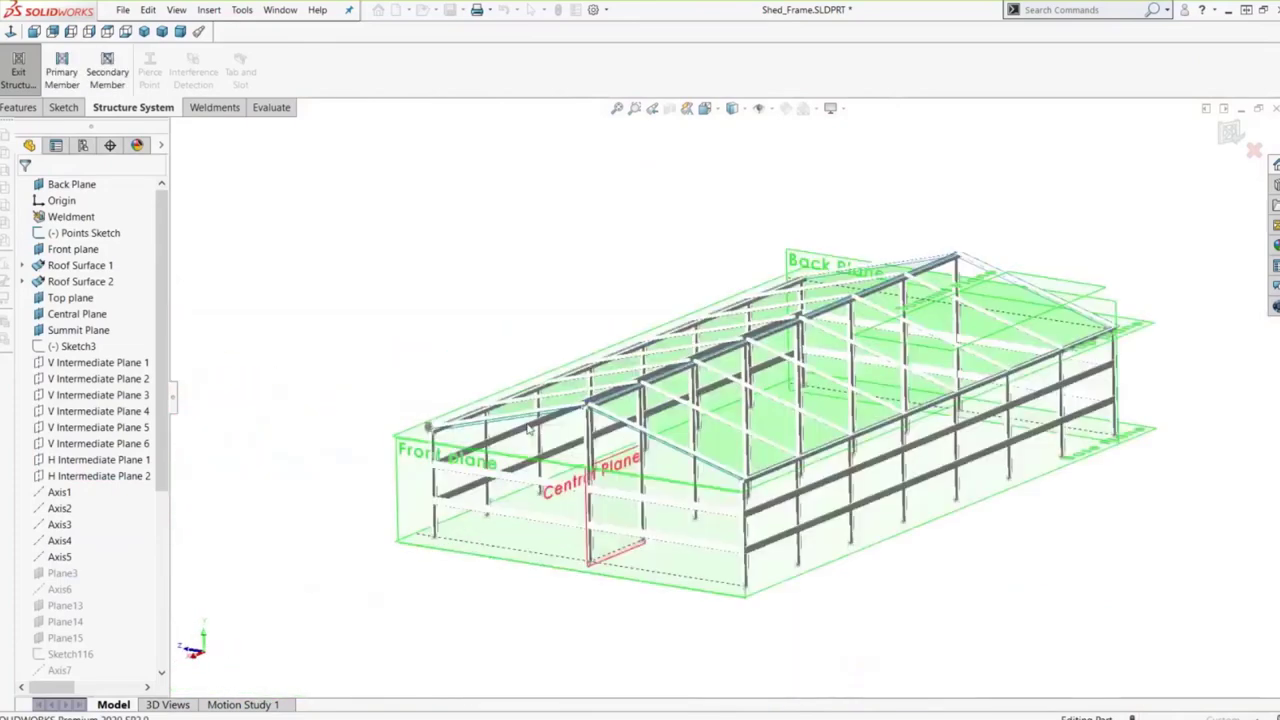
scroll(772, 470, down, 2)
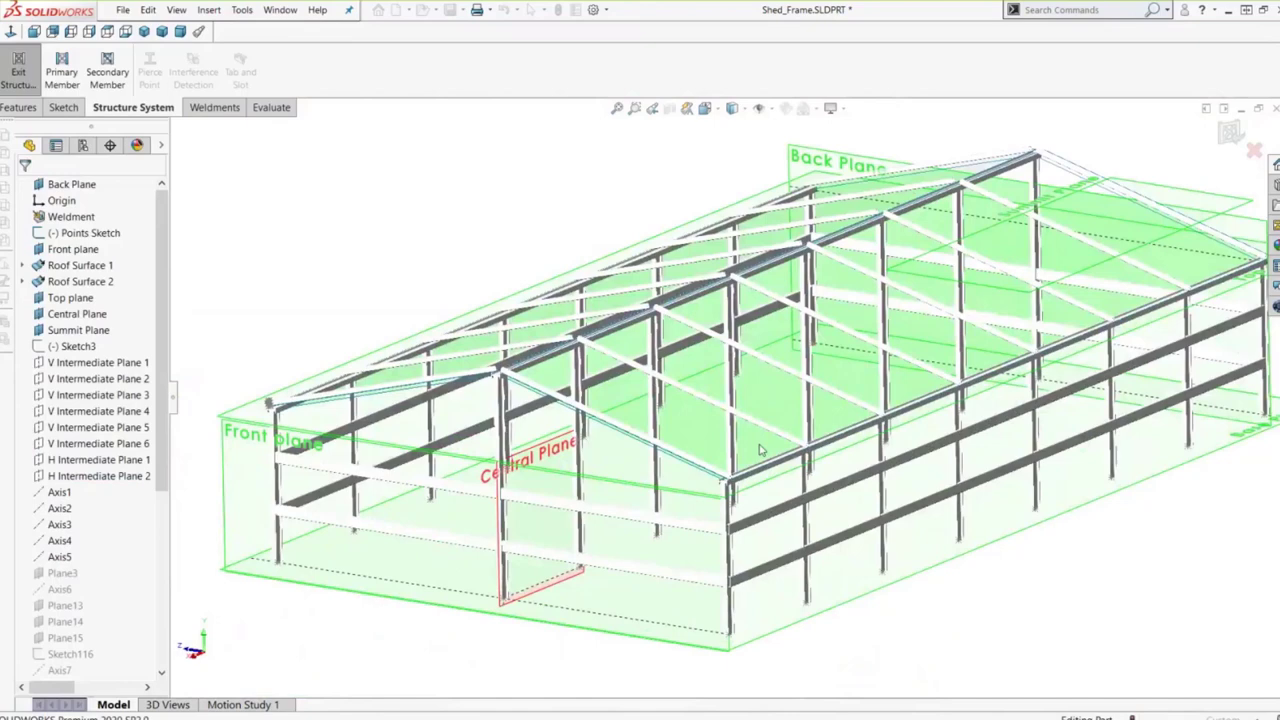
scroll(760, 450, up, 1)
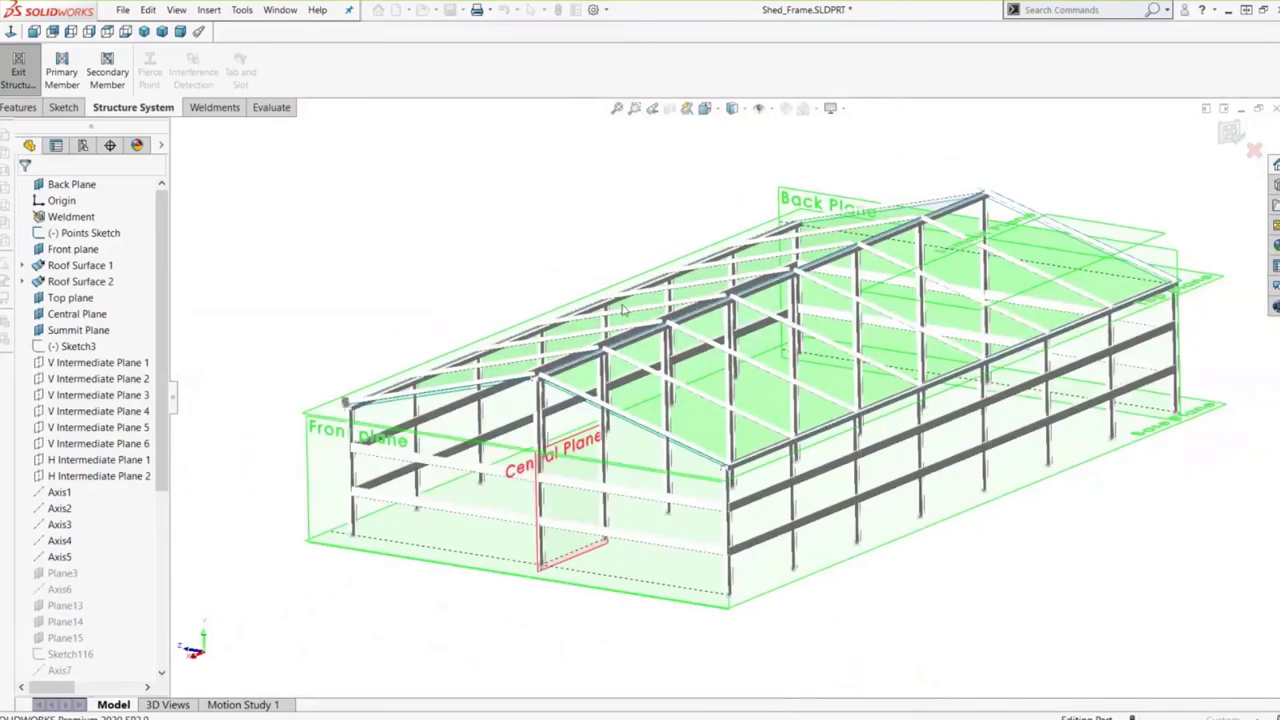
key(alt+Tab)
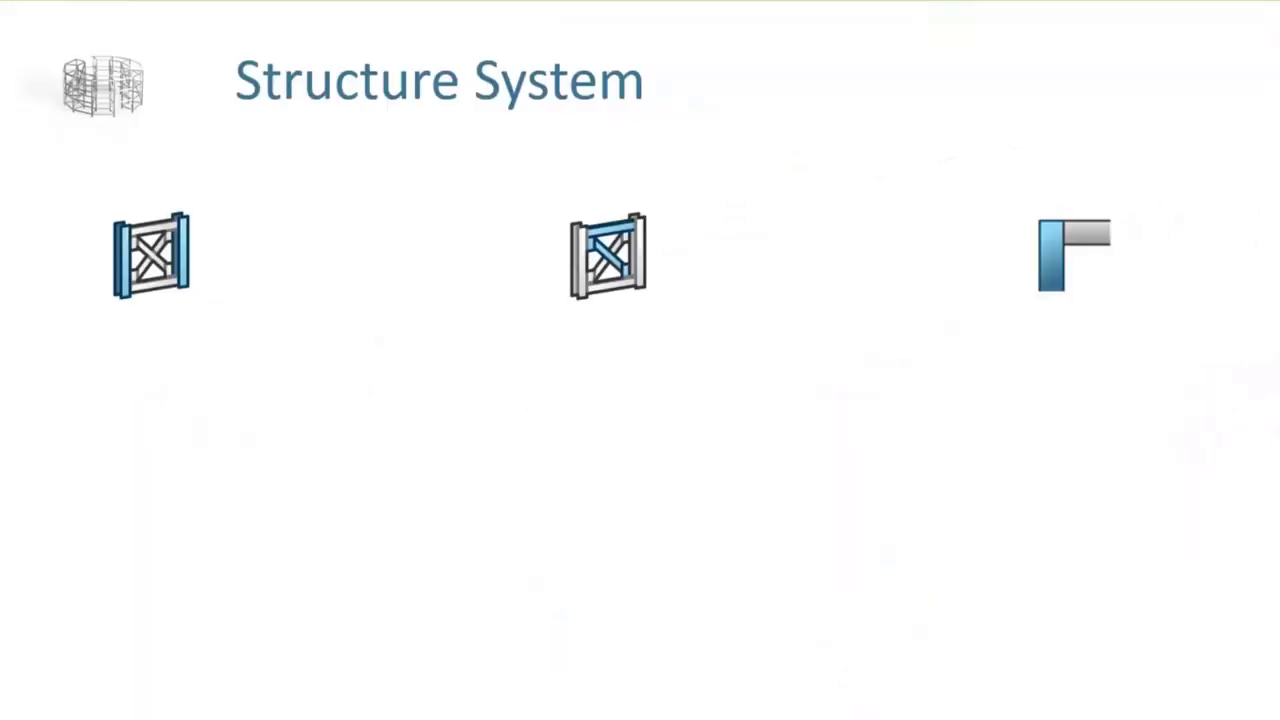
key(Right)
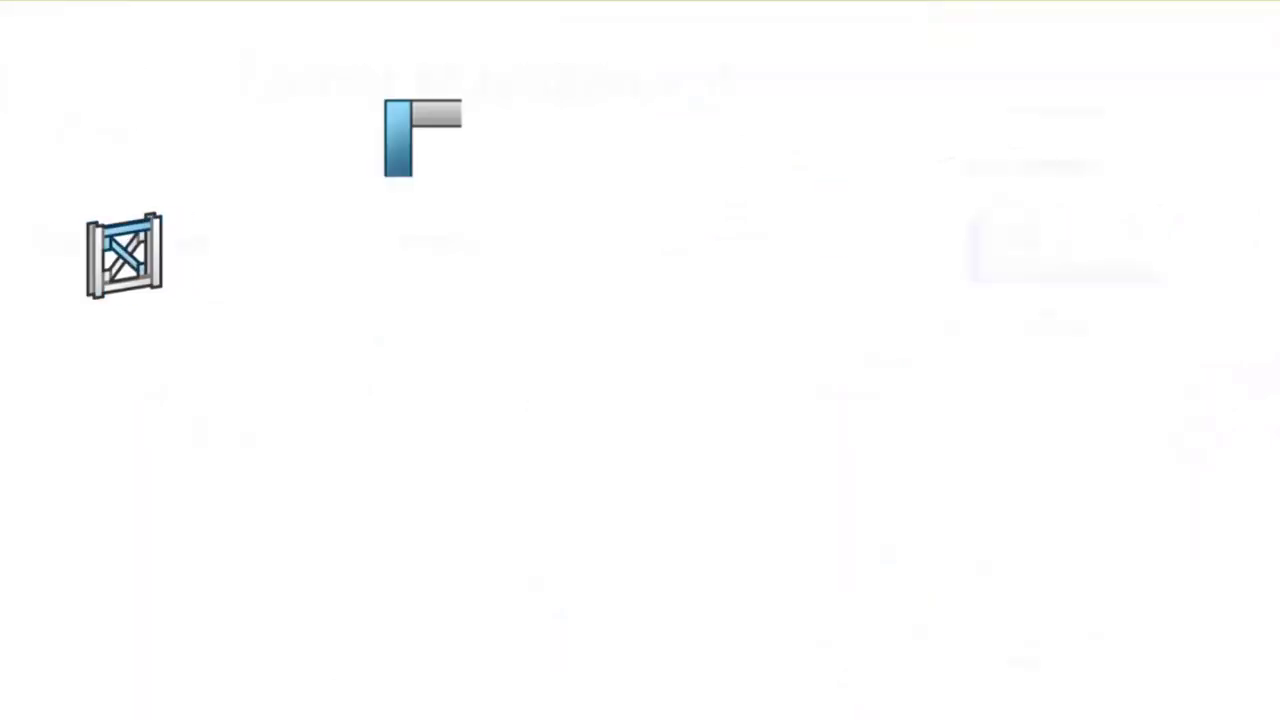
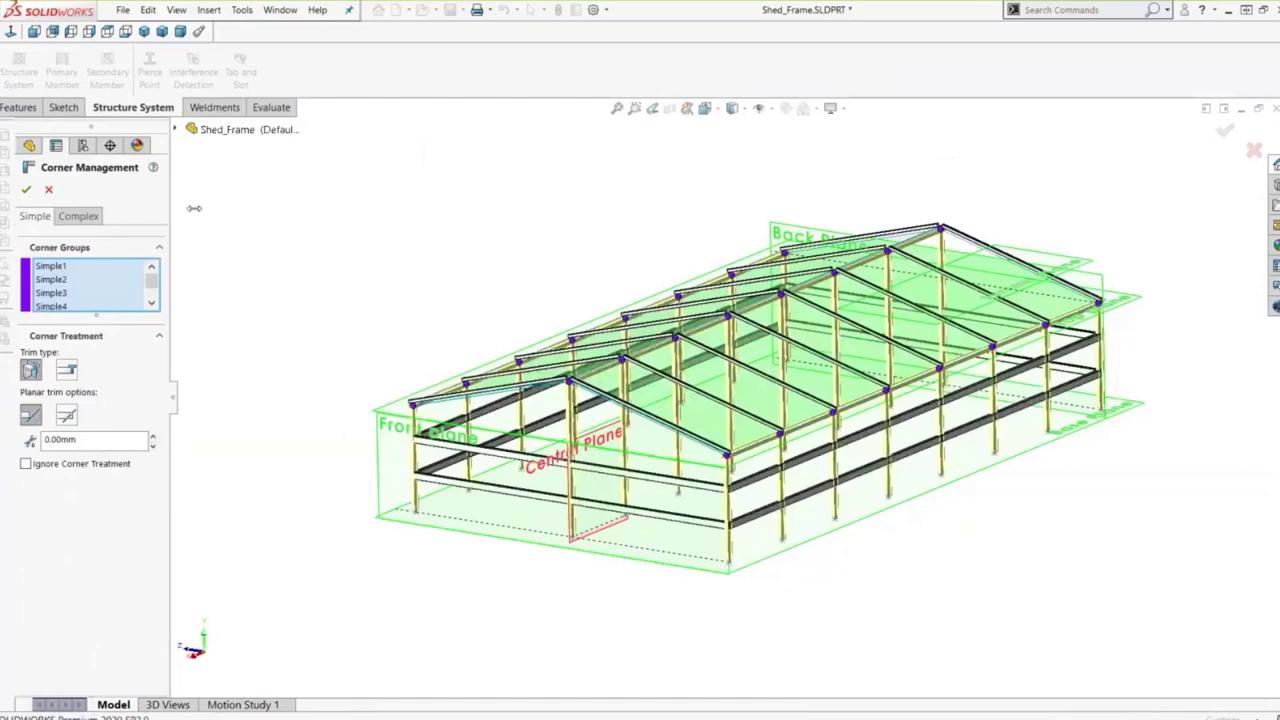
- Enlarge the list of simple corner groups and examine corners Simple1, Simple2 and Simple24 with their trim settings
drag(186, 220, 187, 220)
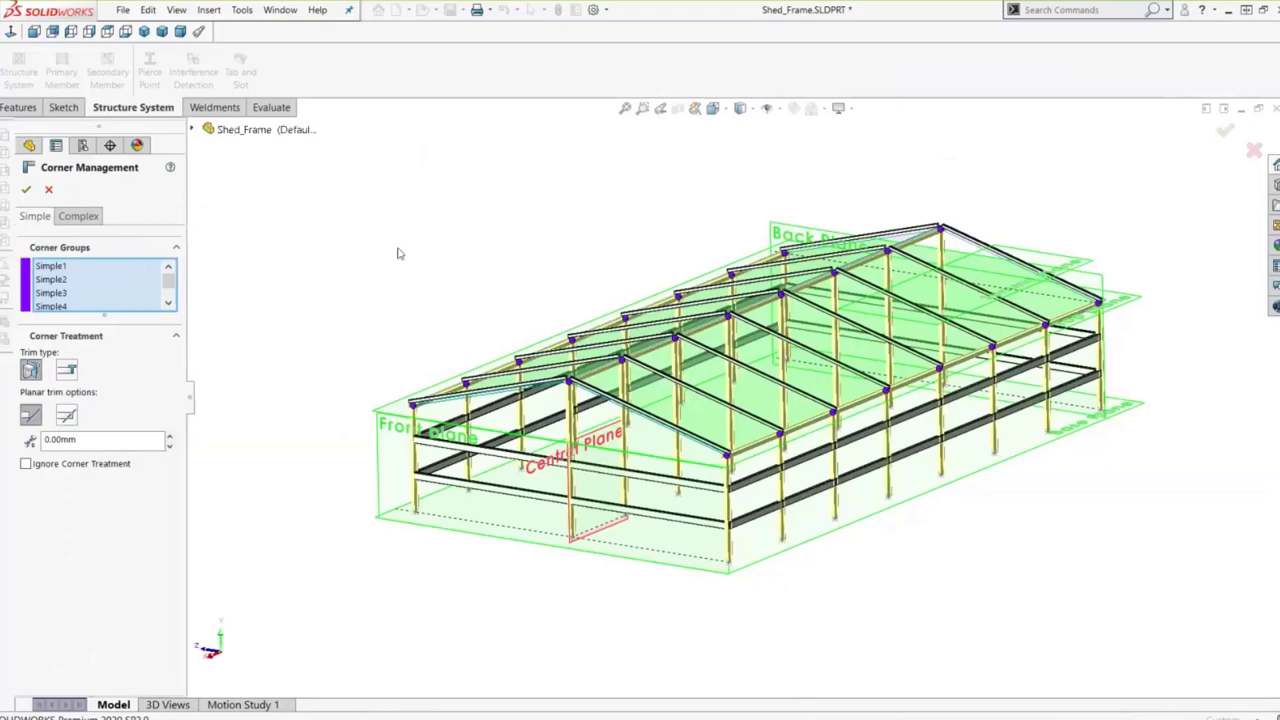
scroll(690, 343, down, 3)
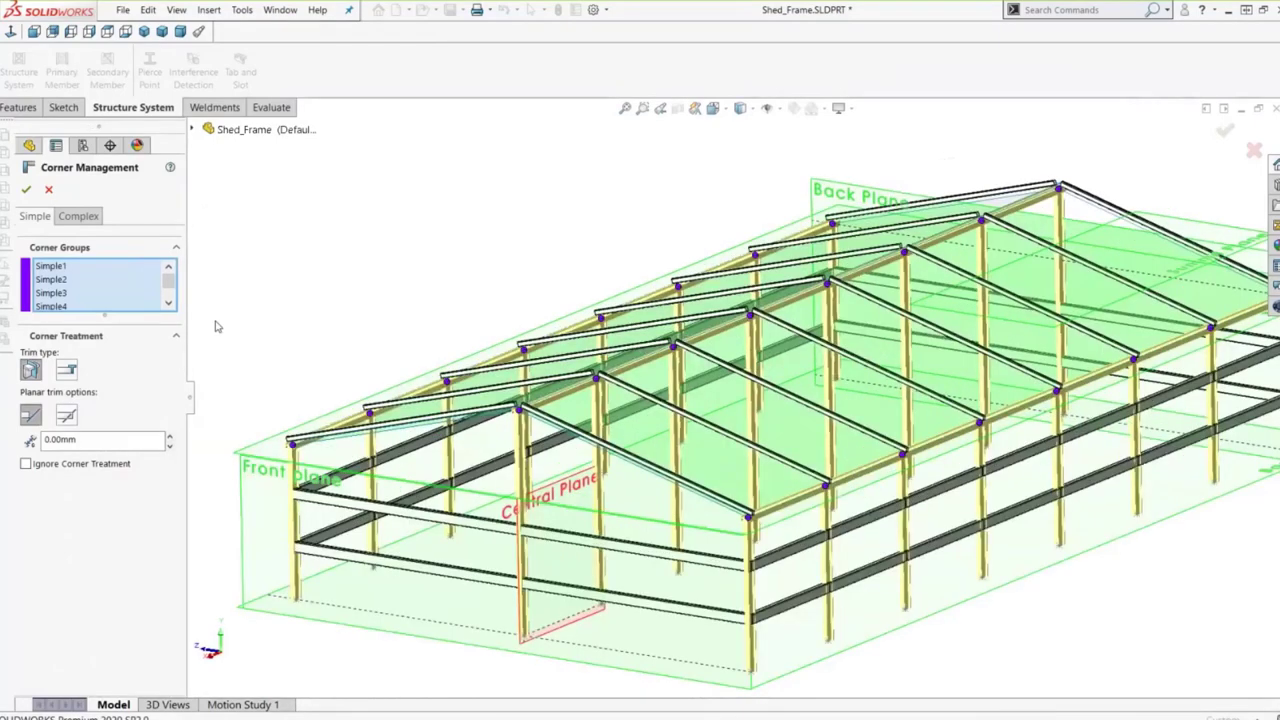
click(57, 267)
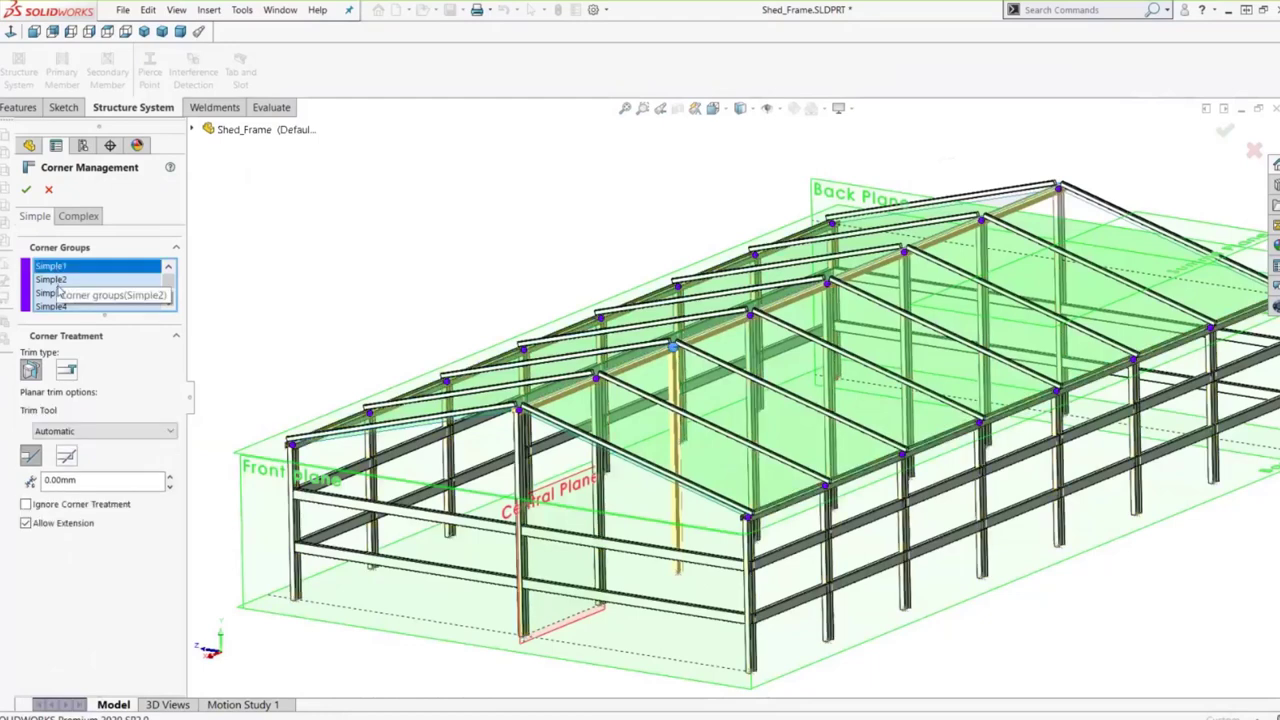
click(55, 280)
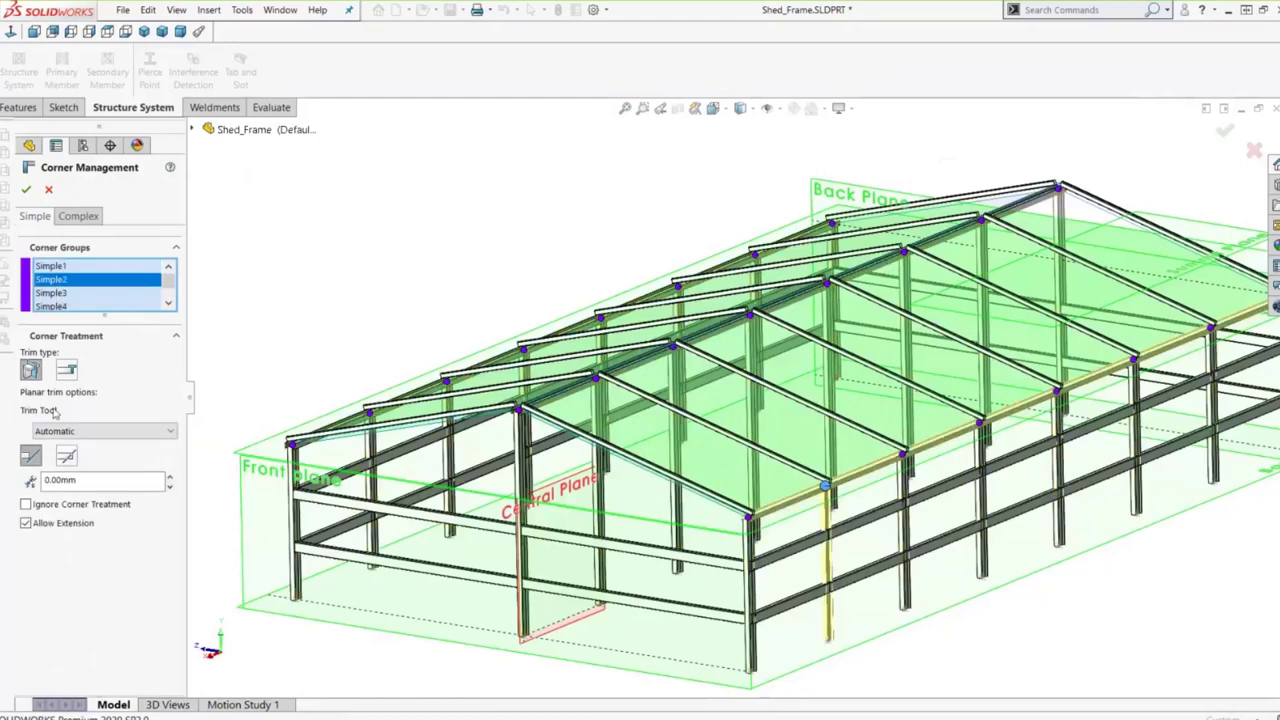
click(57, 267)
drag(57, 267, 100, 455)
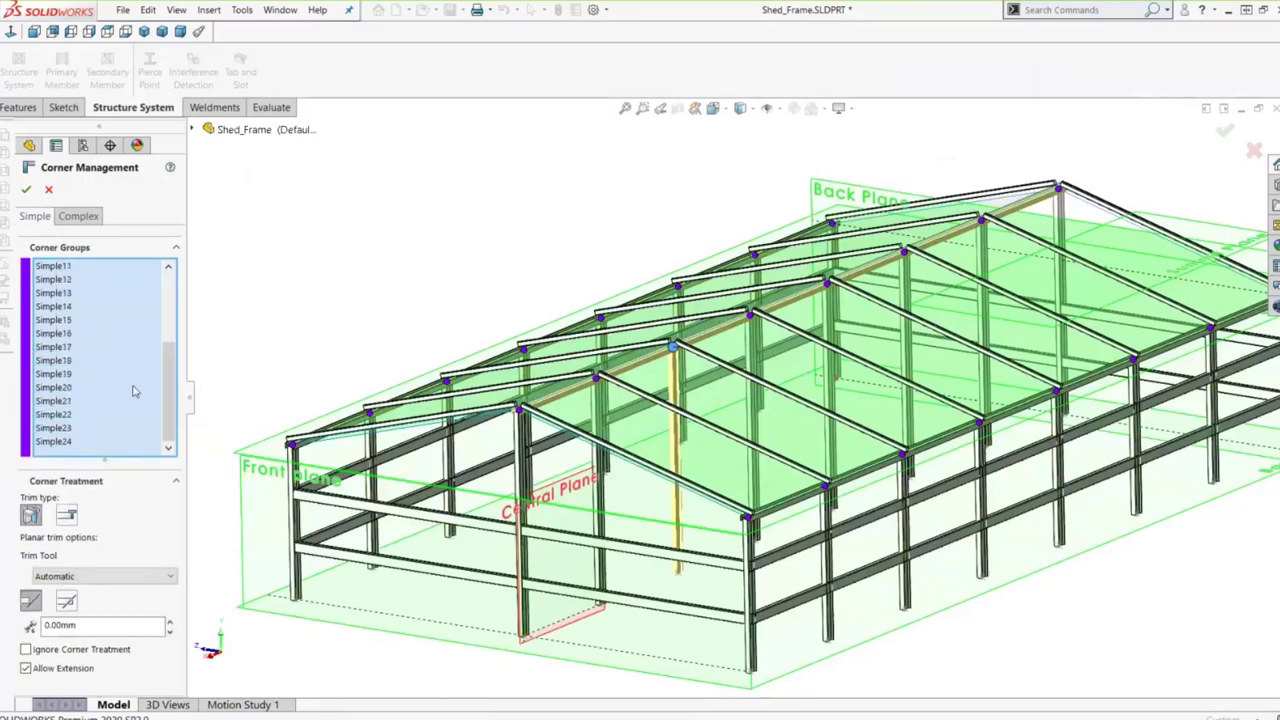
click(82, 441)
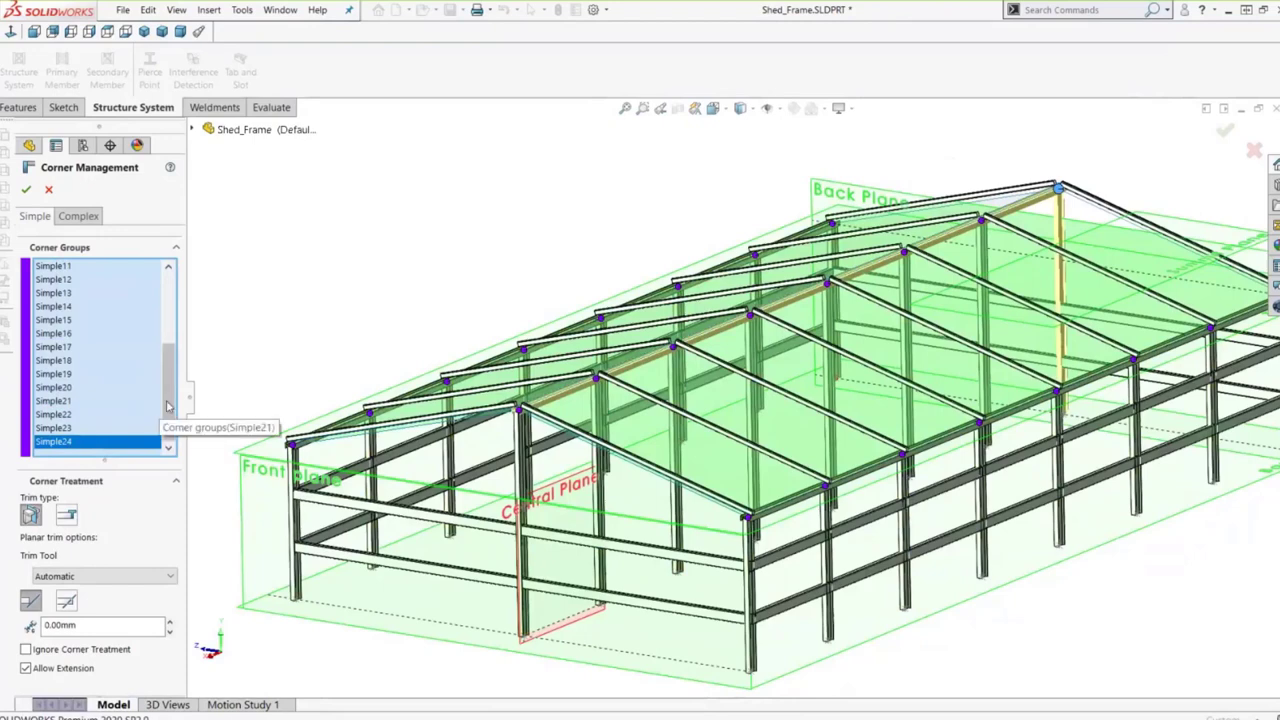
- Select all simple corner groups and set their trim type to body trim
scroll(110, 420, up, 4)
key(ctrl+a)
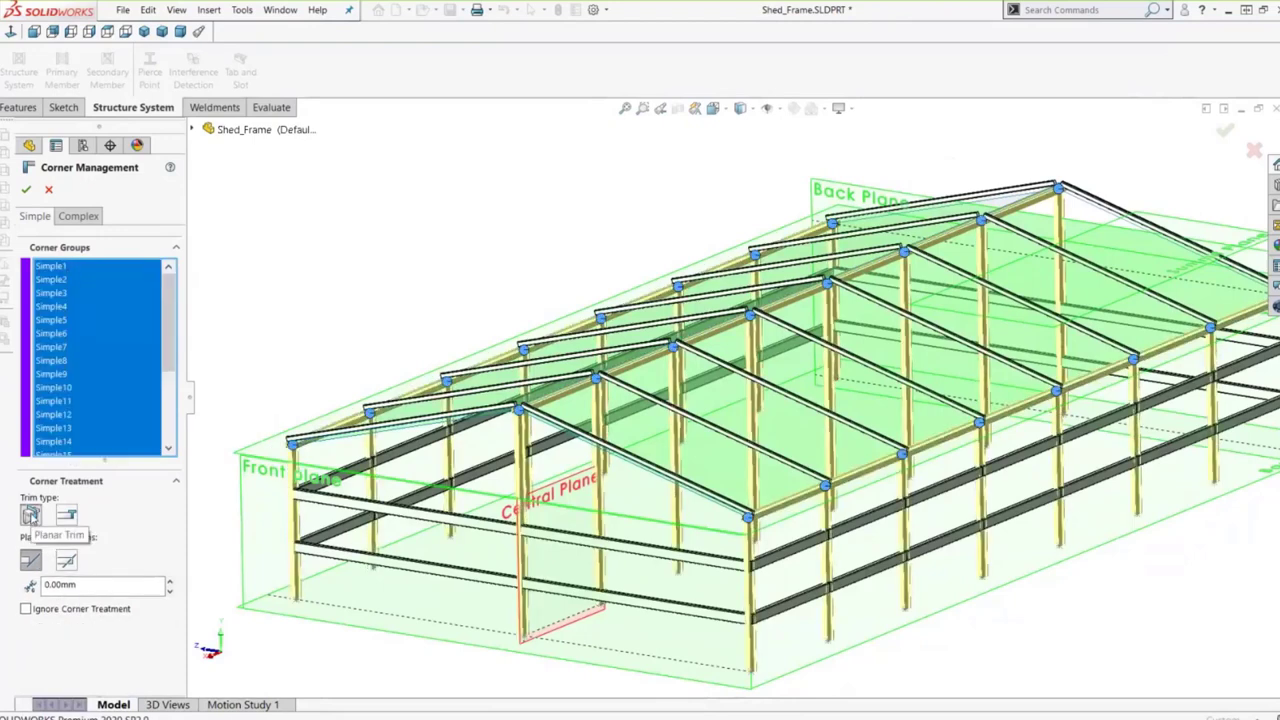
click(67, 515)
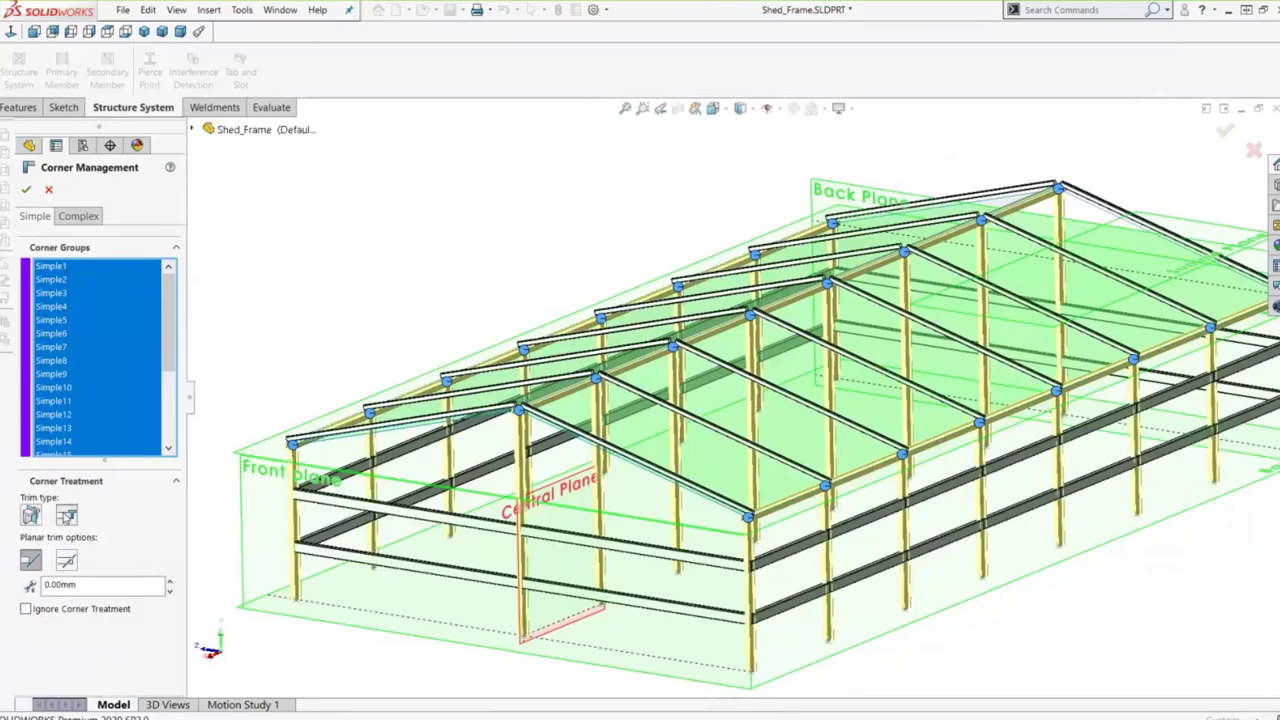
- Check the trim treatment of Simple7, Simple4 and the second ridge corner from the front
click(50, 346)
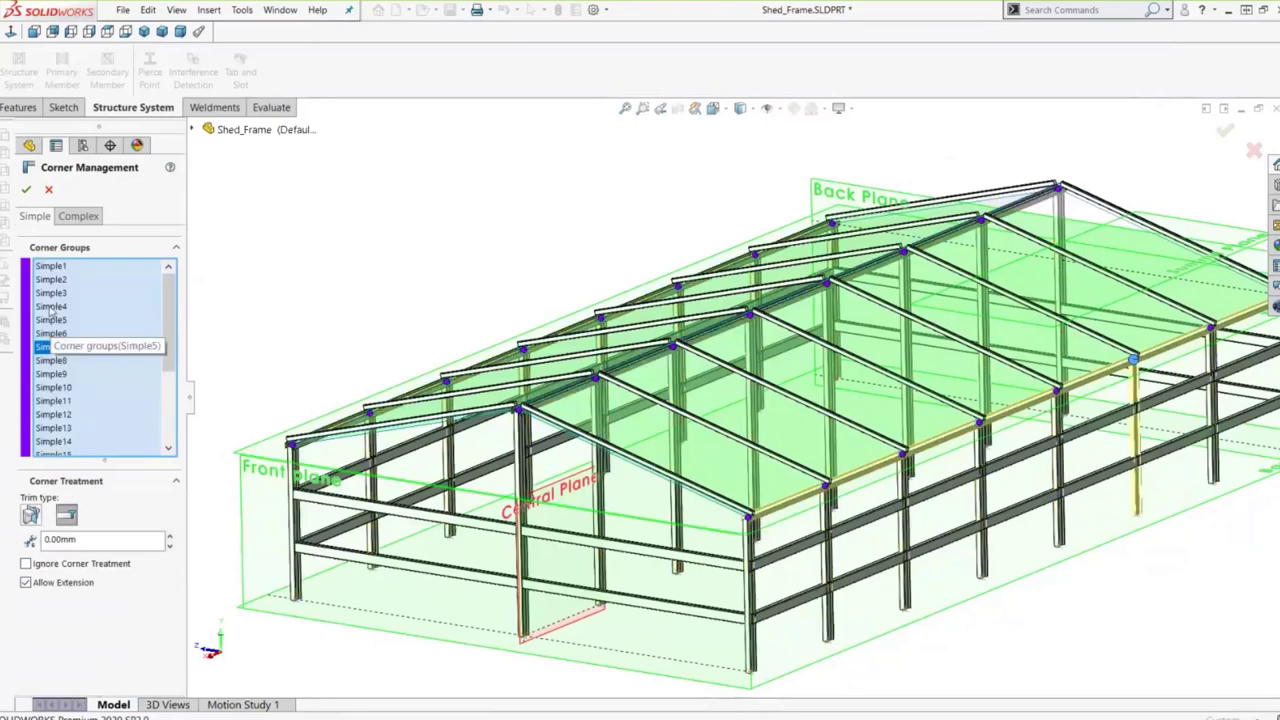
click(50, 307)
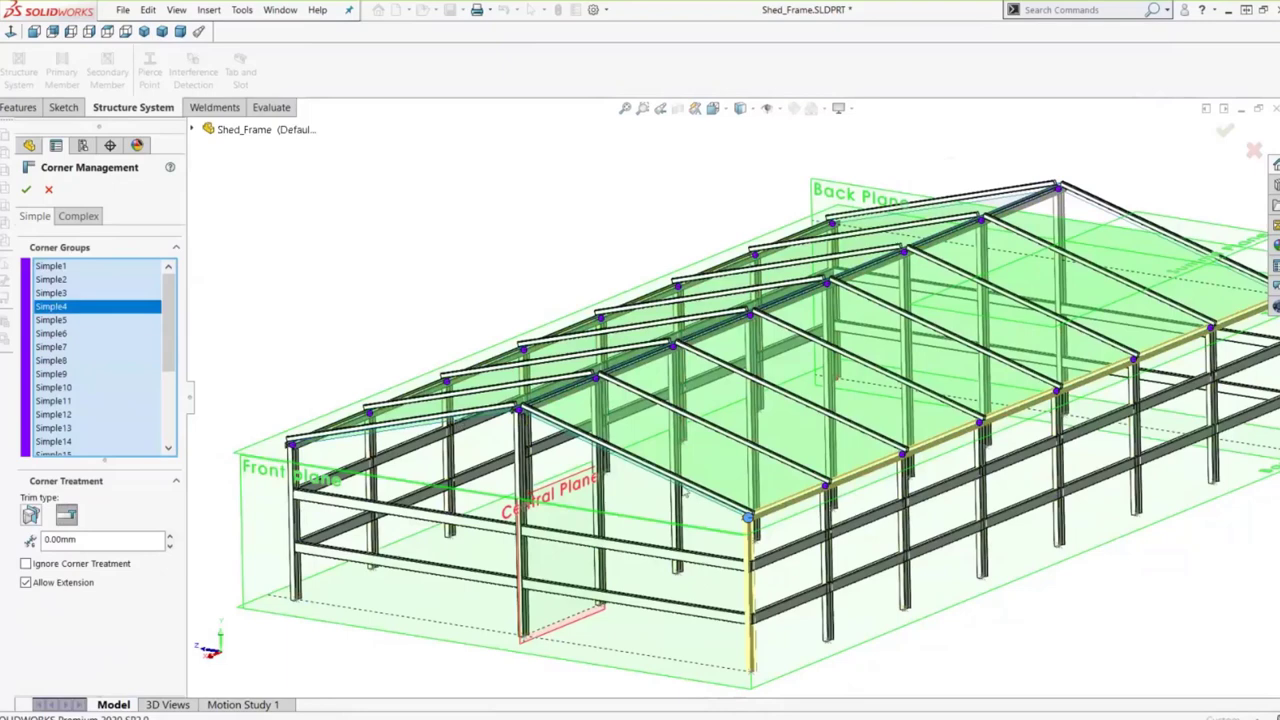
scroll(684, 493, down, 3)
click(565, 320)
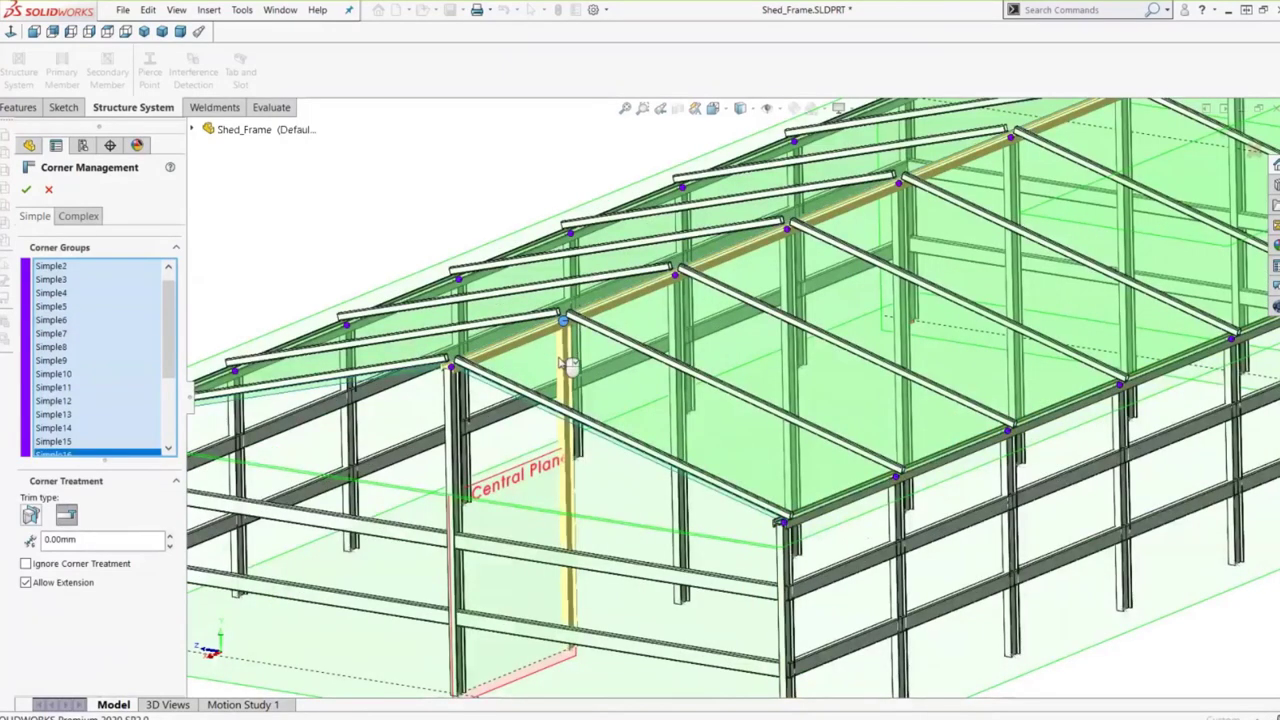
- Examine the trim tool members and trim orders of complex corners Complex2, Complex18 and Complex17
click(80, 218)
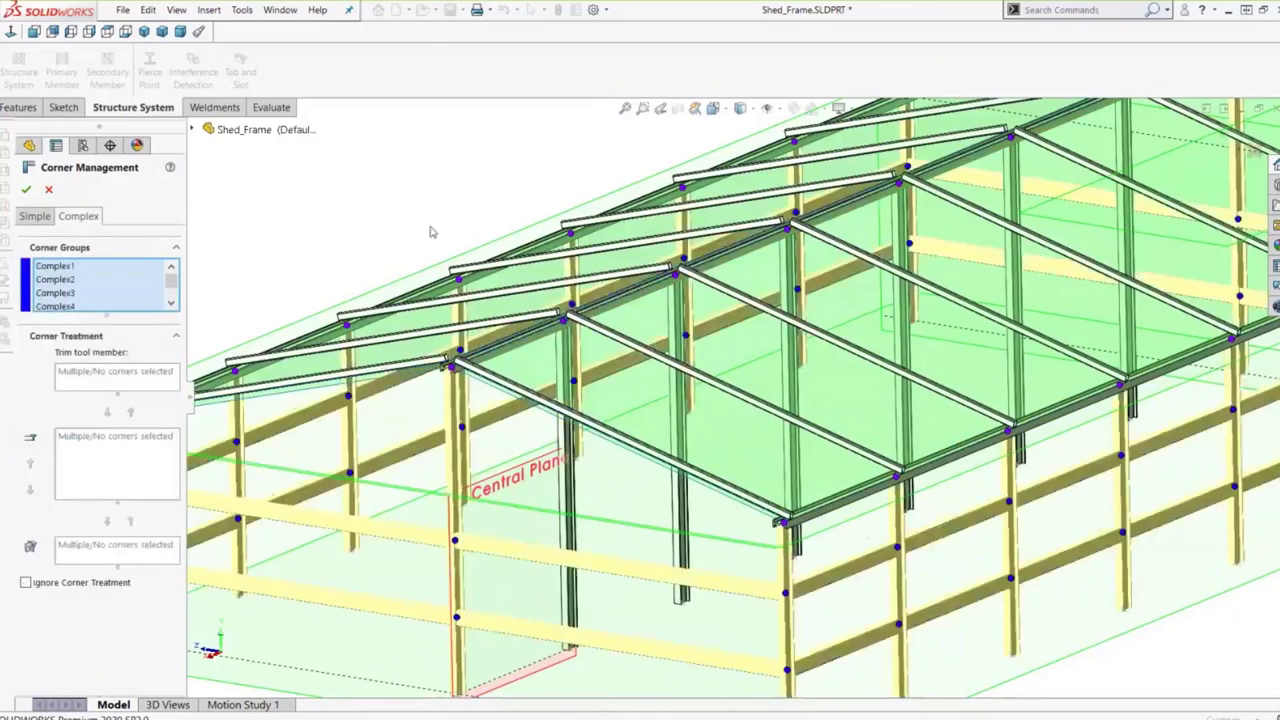
scroll(437, 297, up, 3)
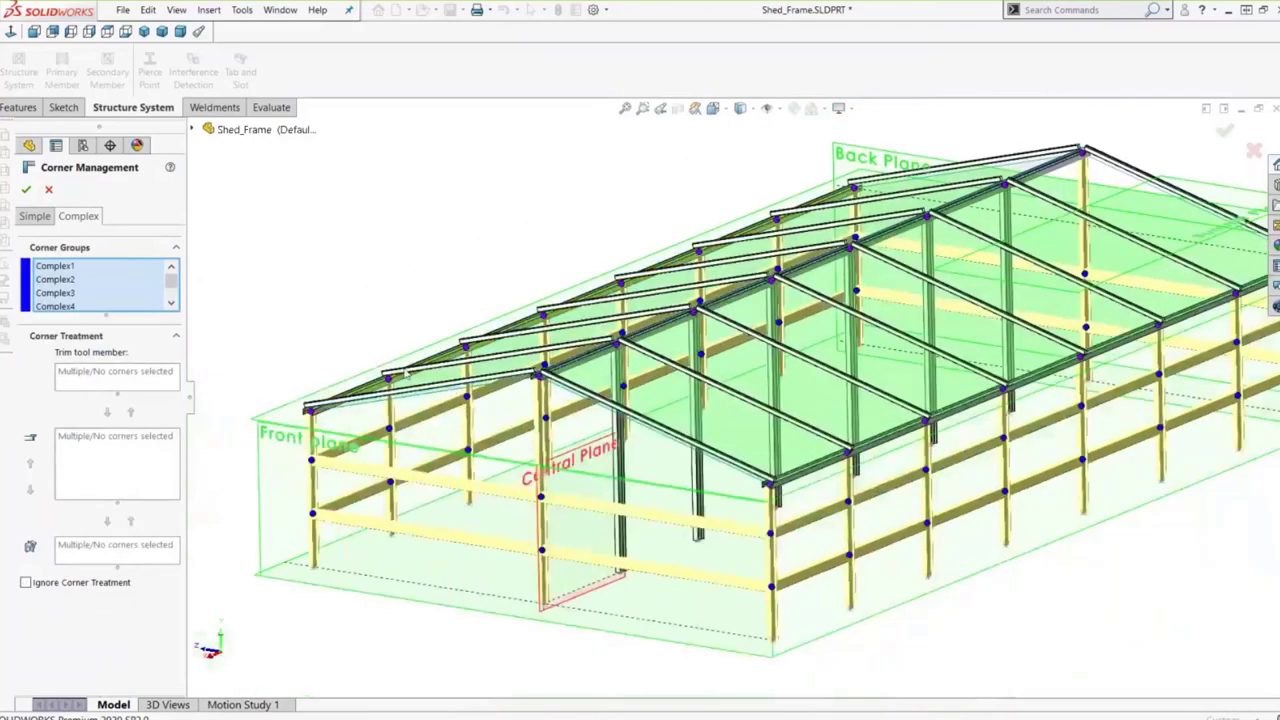
scroll(405, 372, down, 3)
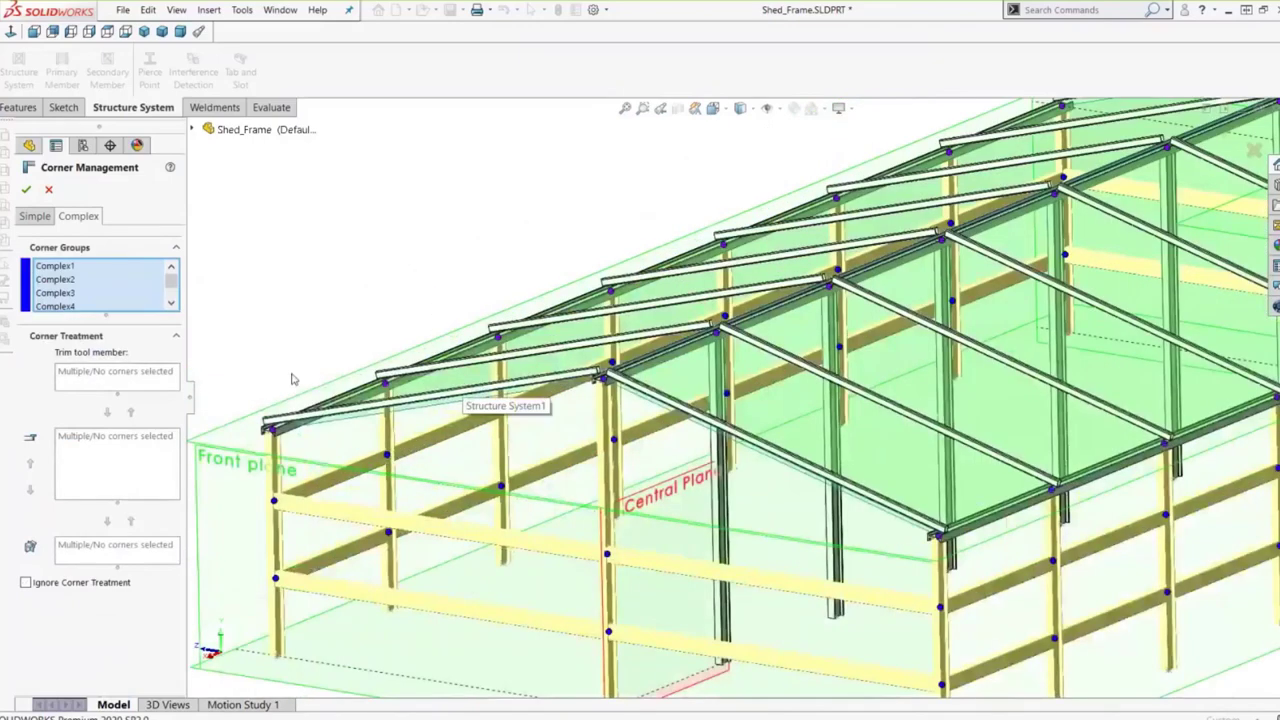
click(68, 280)
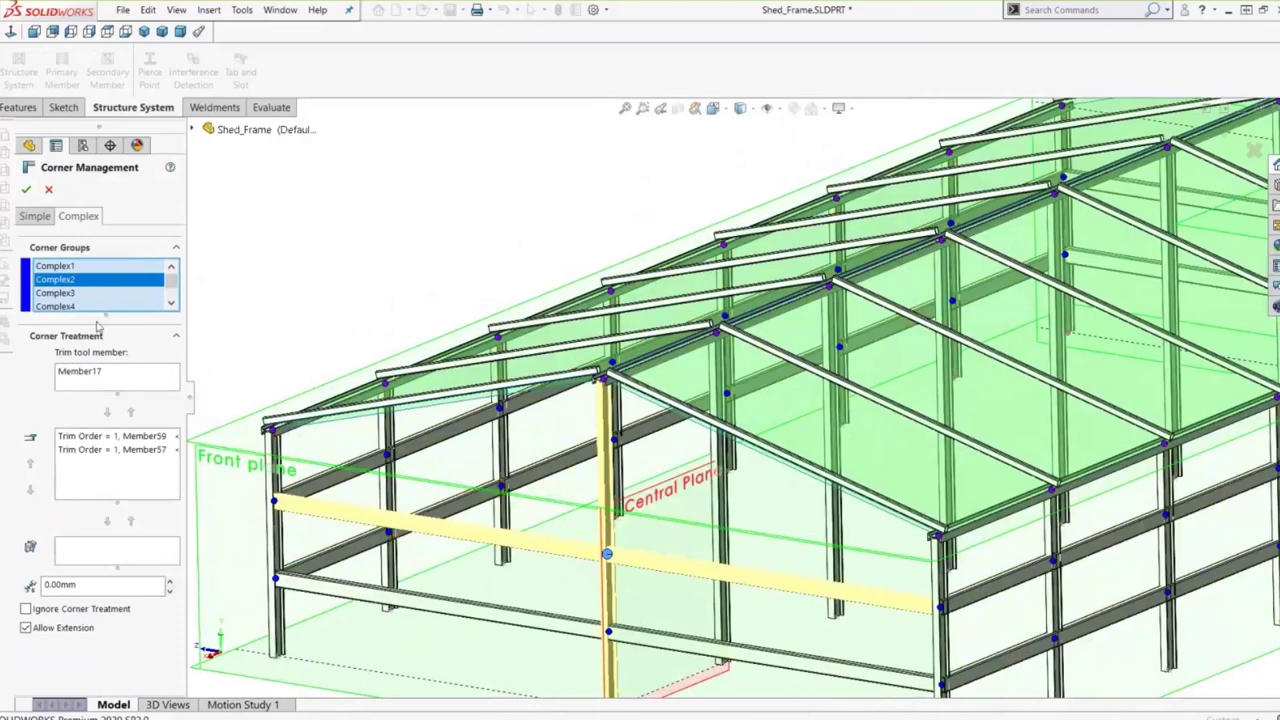
click(91, 373)
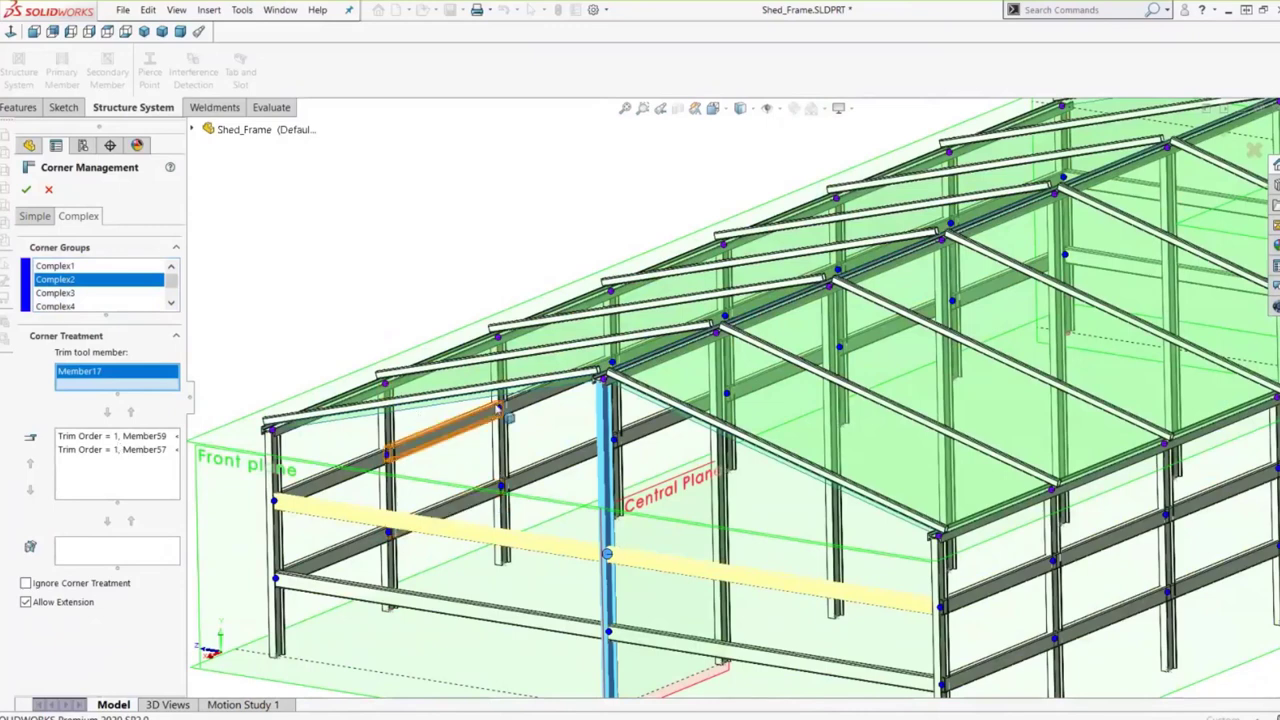
click(450, 425)
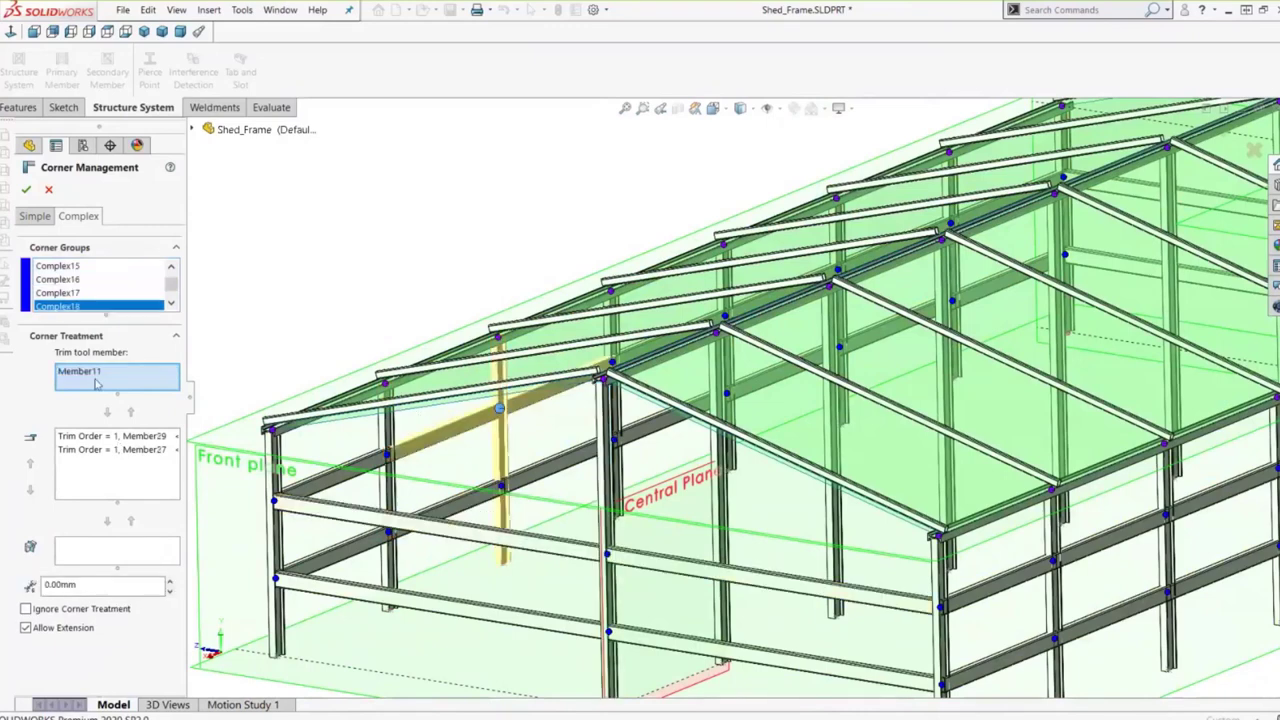
scroll(533, 451, down, 3)
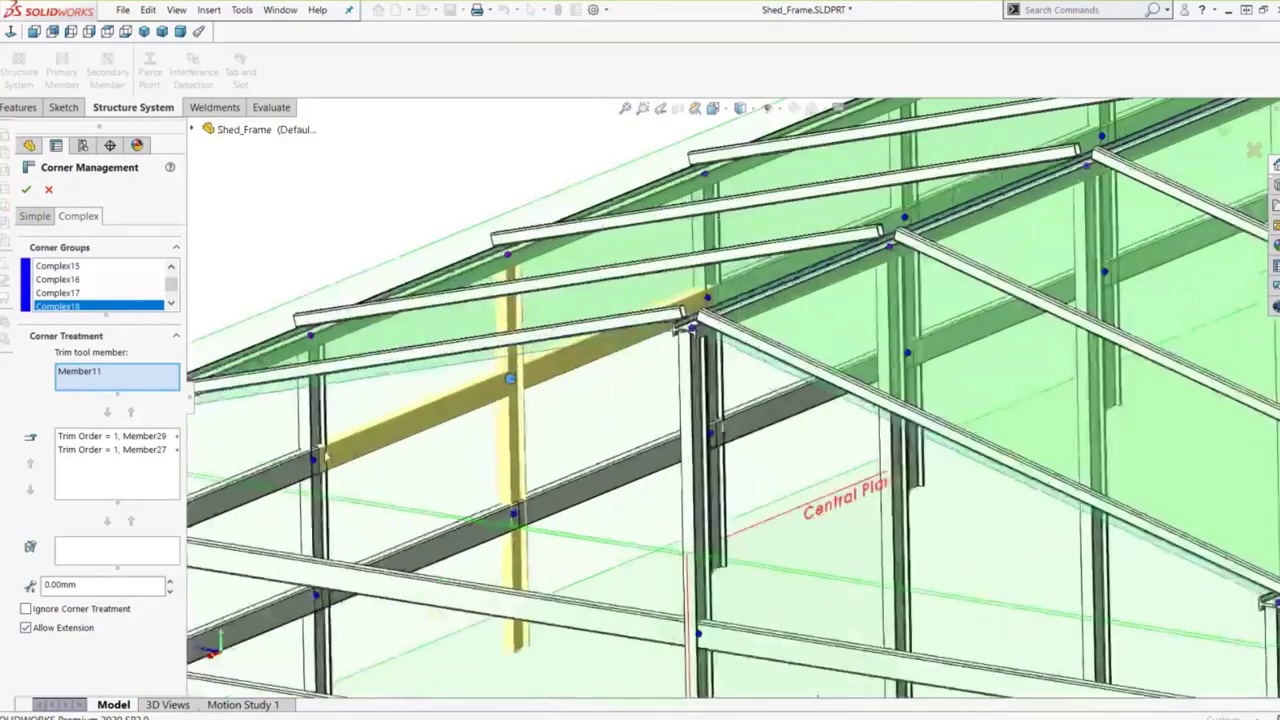
click(322, 458)
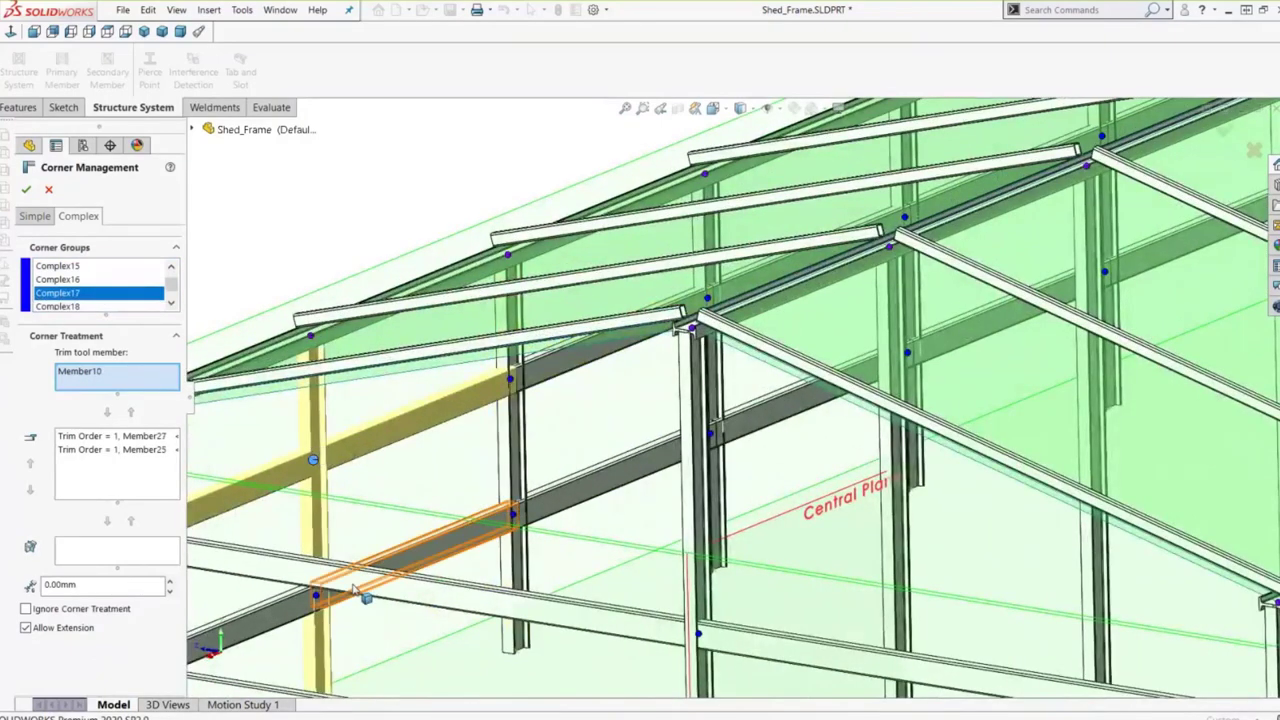
- Examine complex corner Complex28, its Member10 trim tool and the members trimmed in order 1
click(316, 597)
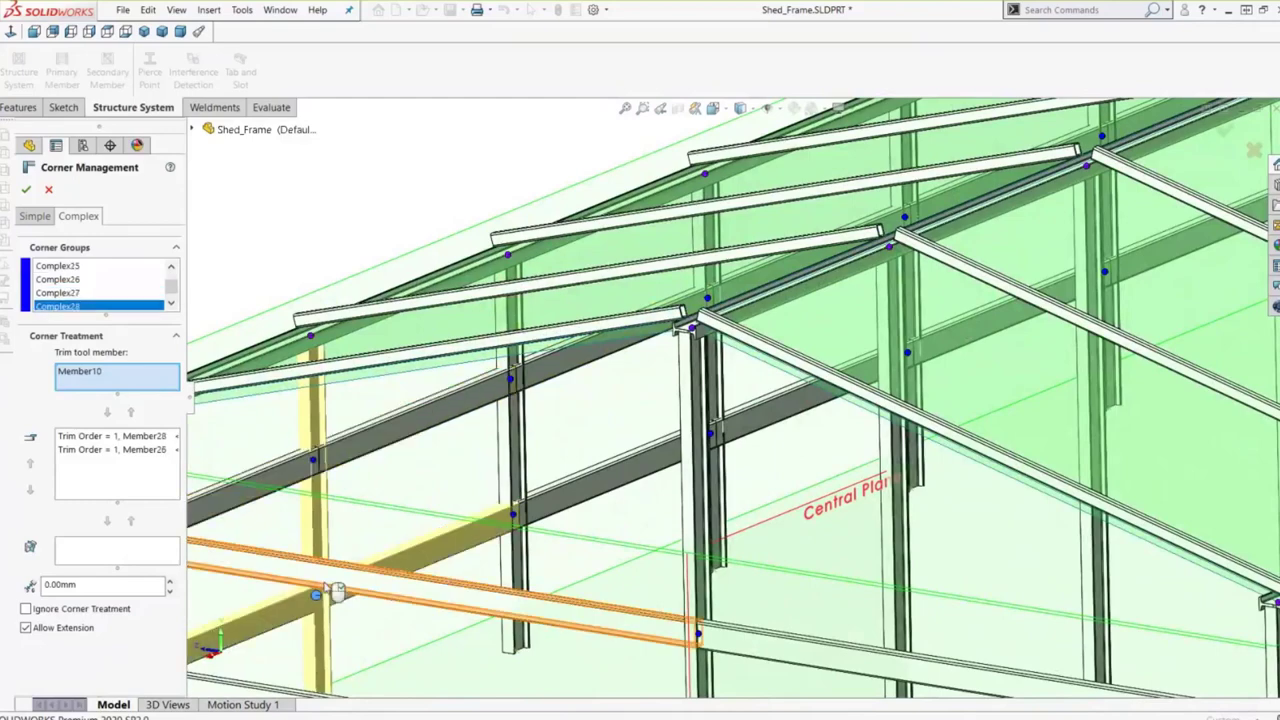
scroll(335, 592, up, 2)
click(112, 437)
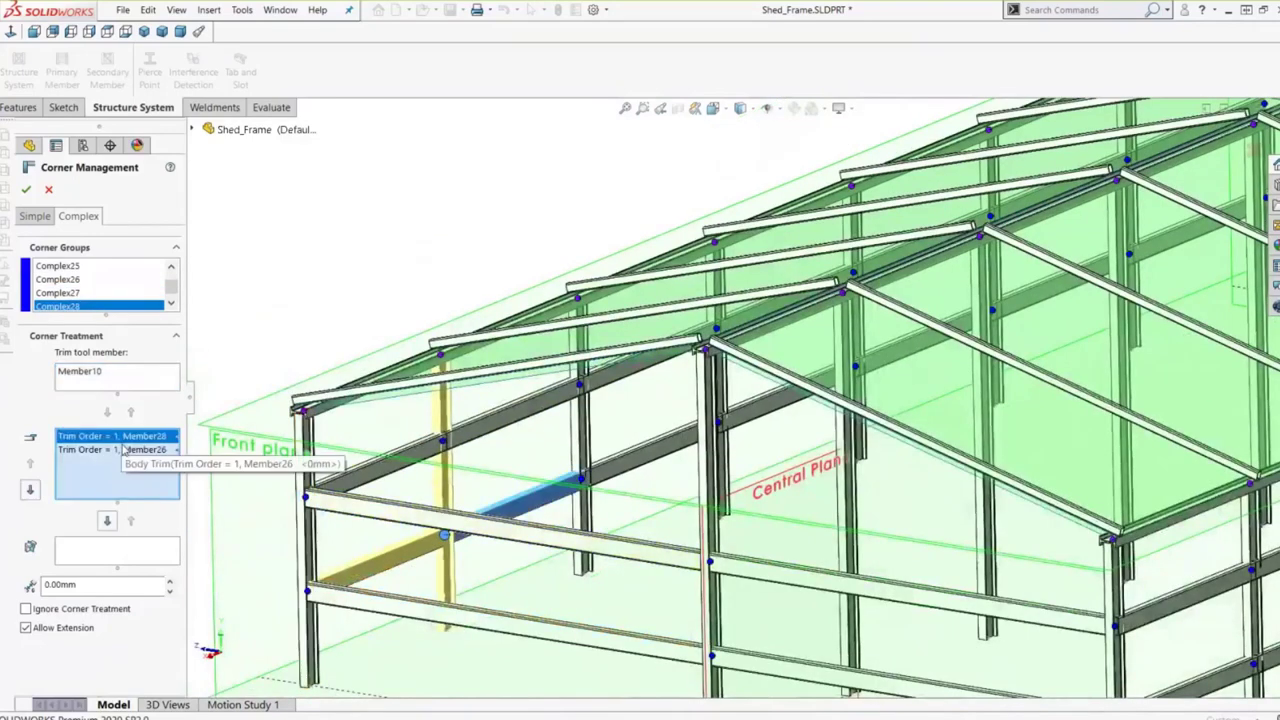
click(140, 475)
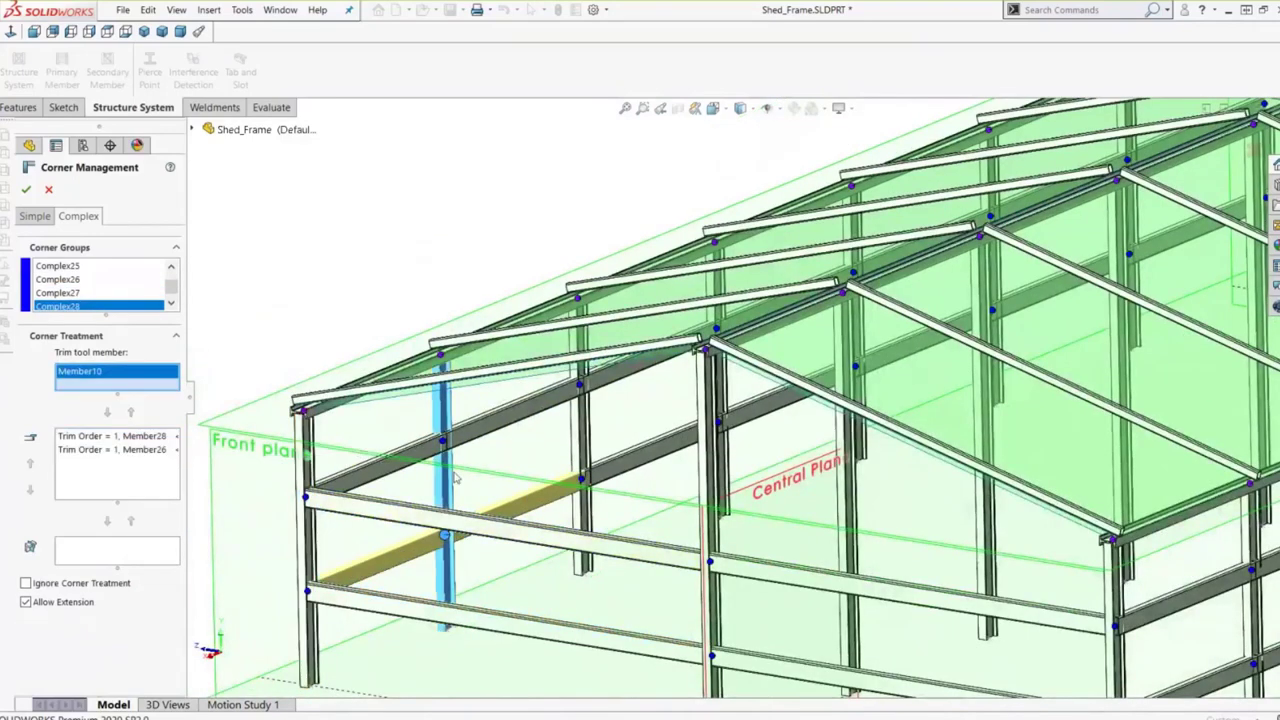
- Accept the simple and complex corner treatments for the whole shed frame
scroll(455, 478, up, 3)
scroll(460, 474, up, 2)
scroll(465, 470, down, 1)
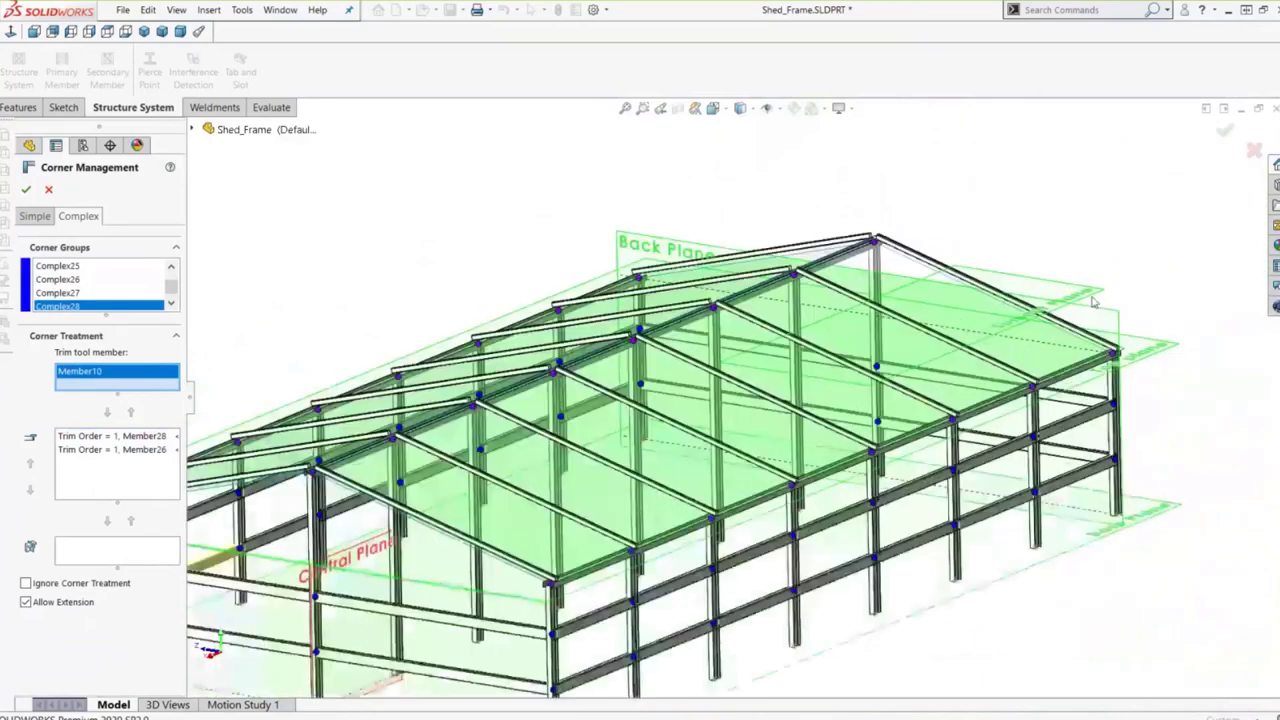
scroll(425, 274, up, 3)
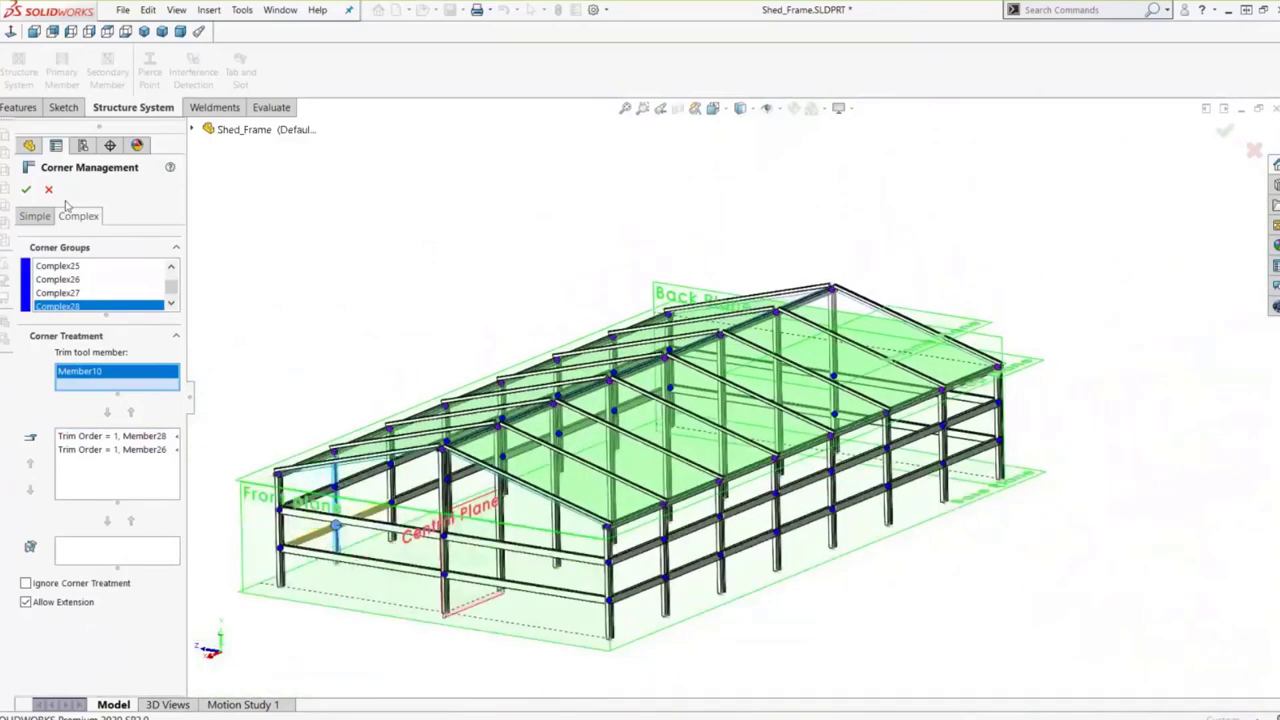
click(24, 190)
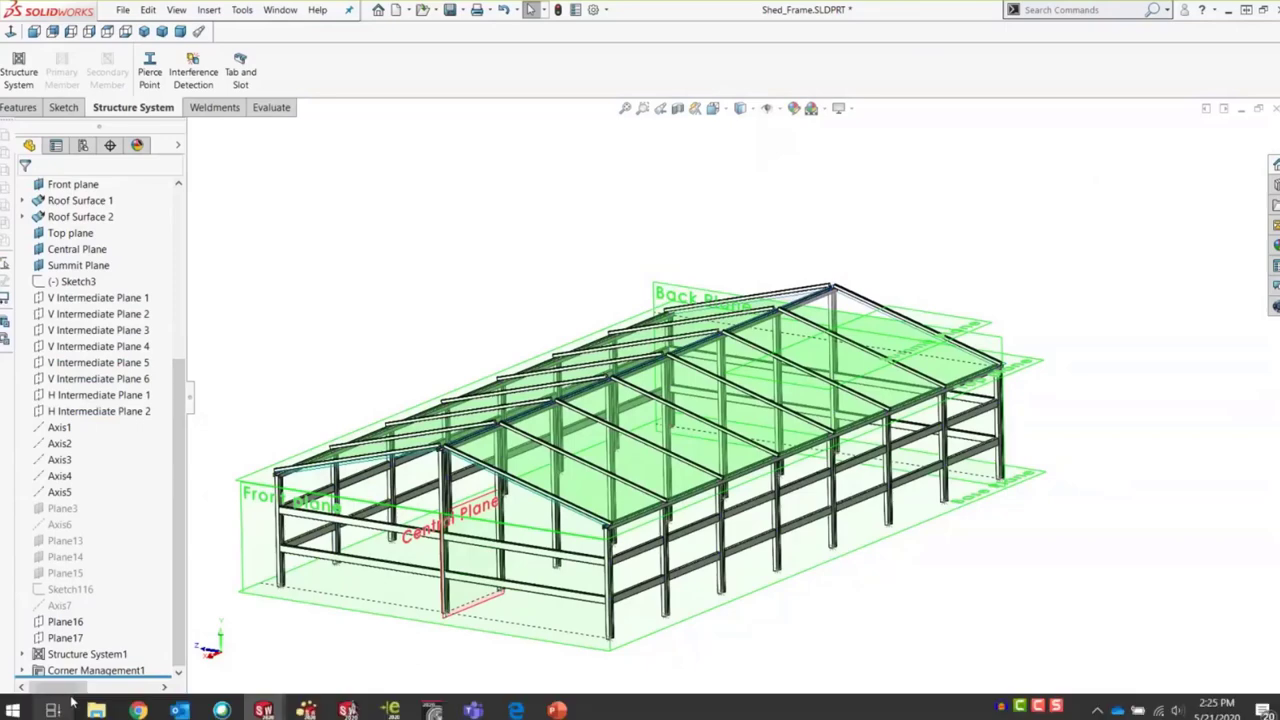
- Hide the reference planes and their labels so that the shed frame members are easier to see
mouse_move(81, 678)
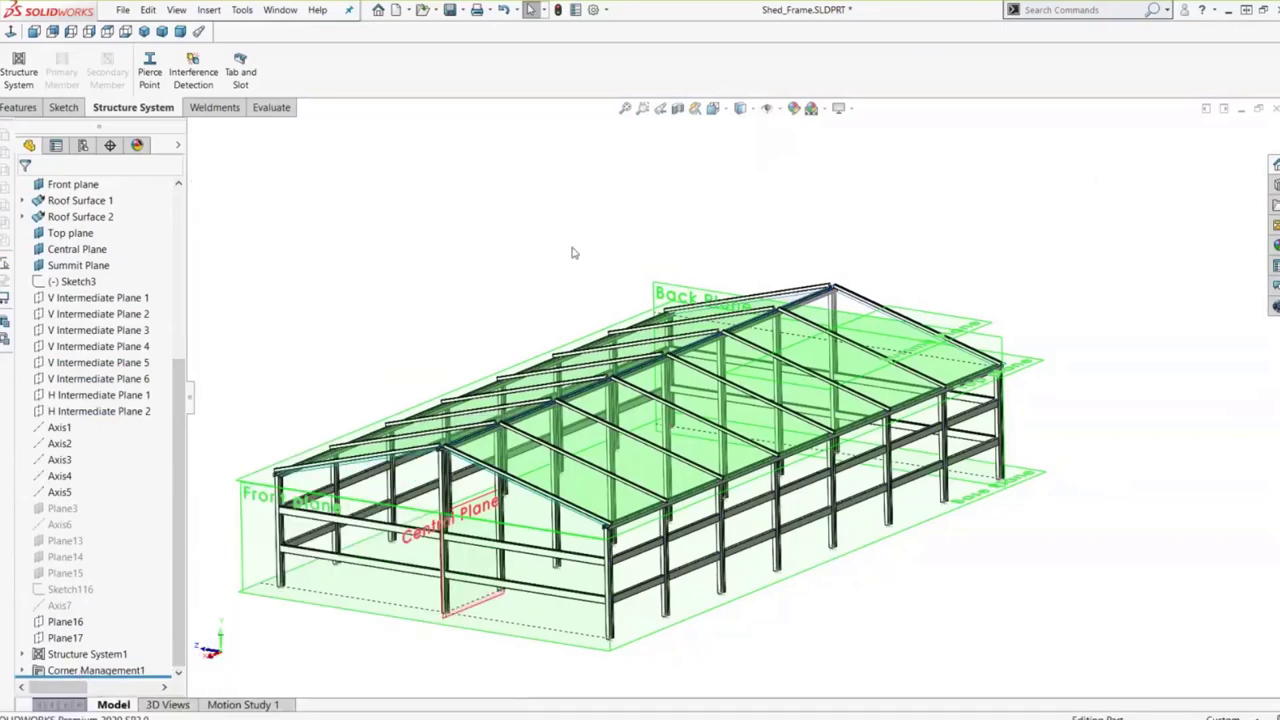
scroll(548, 331, up, 2)
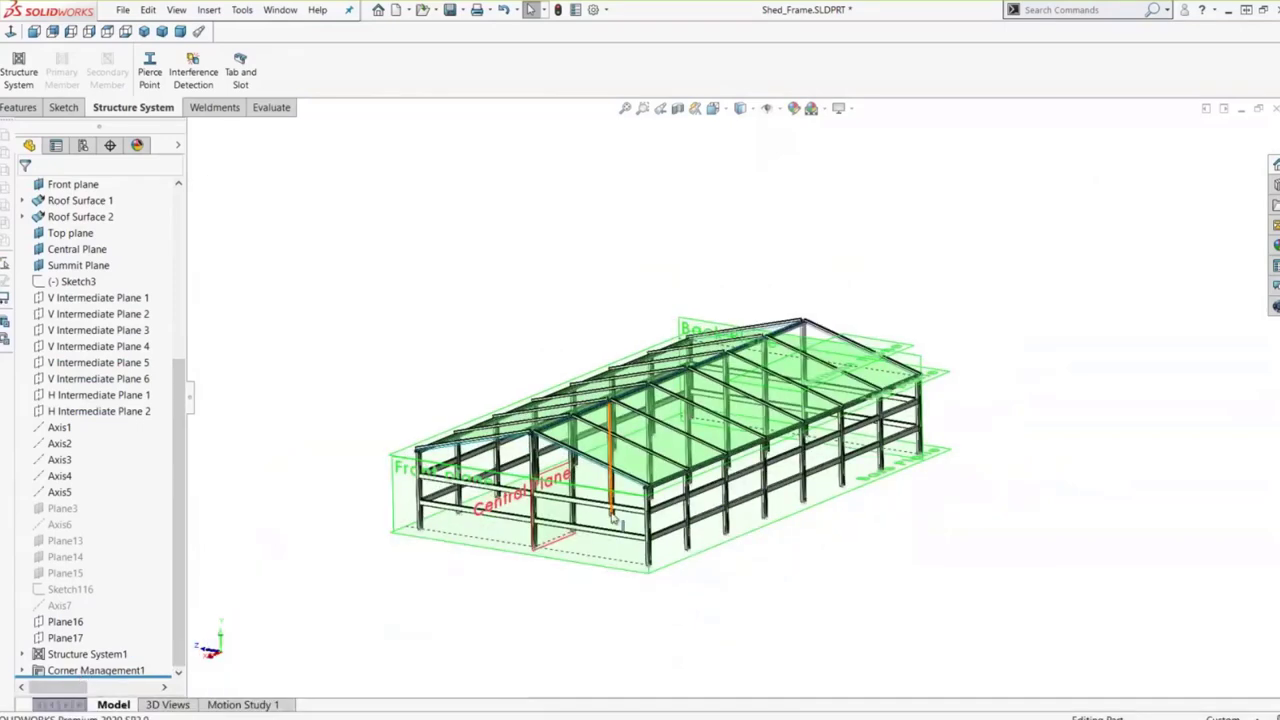
scroll(614, 517, down, 2)
click(767, 108)
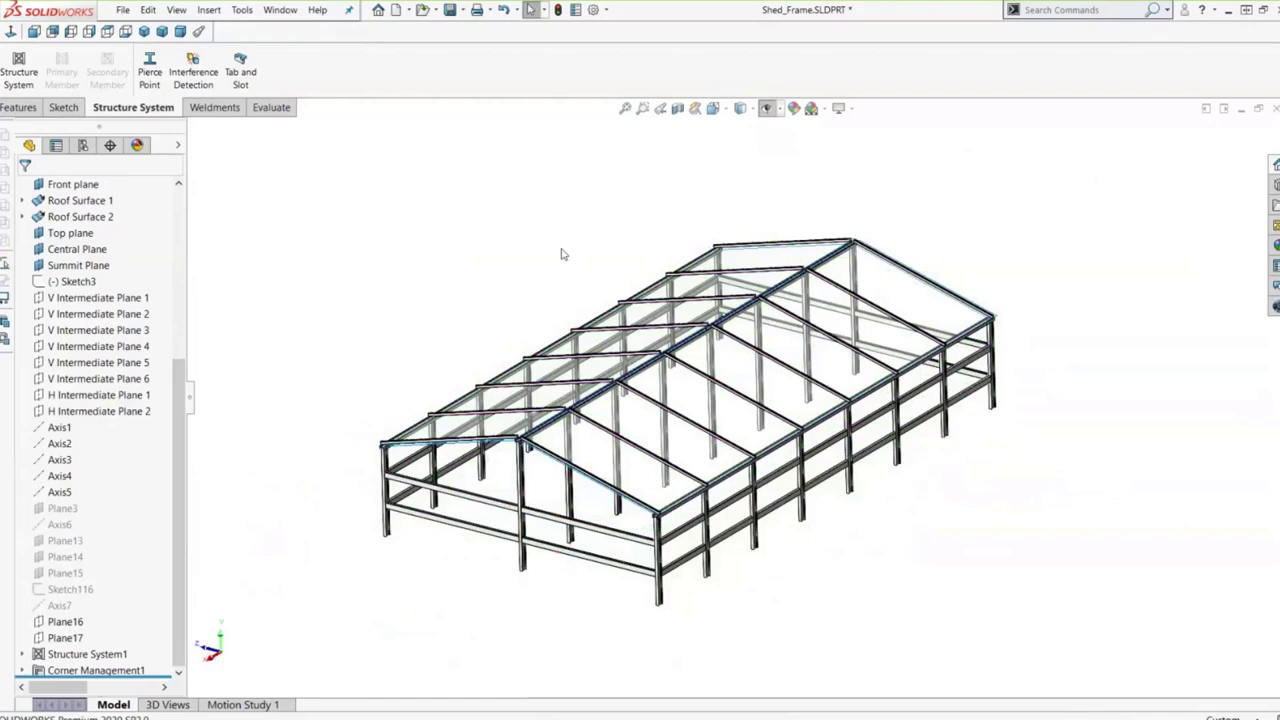
key(alt+Tab)
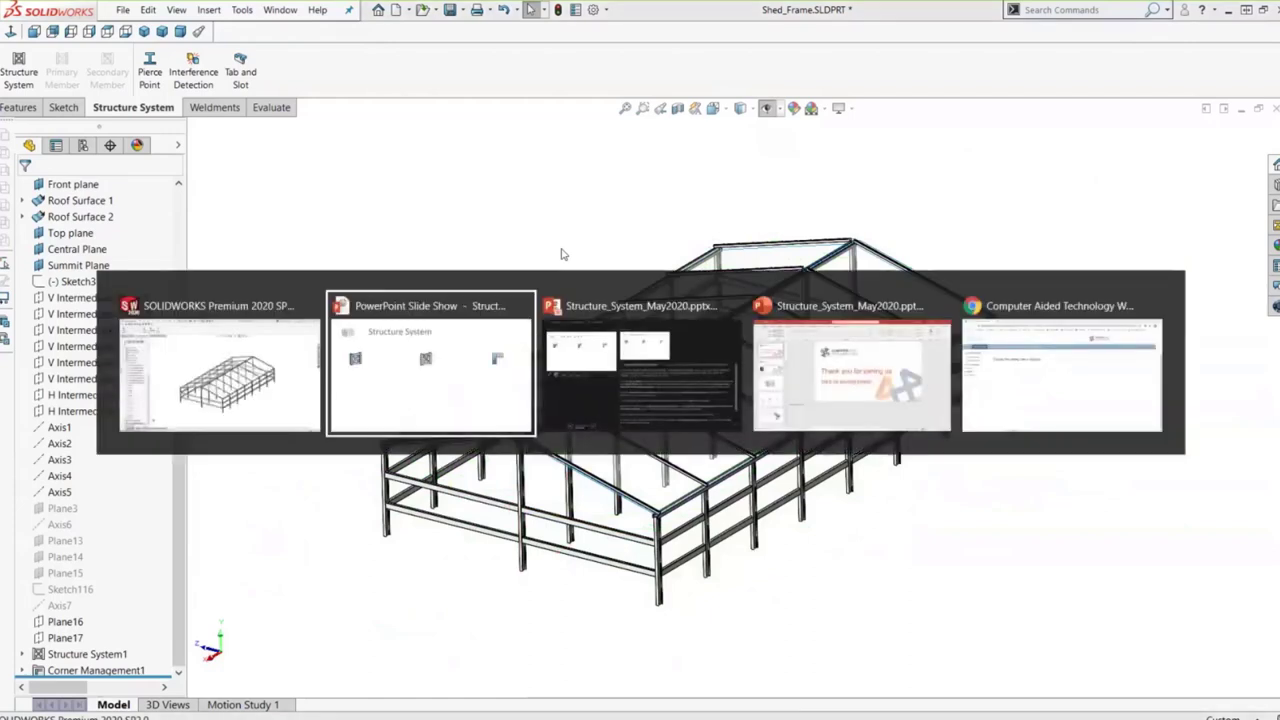
key(alt+Tab)
key(alt+shift+Tab)
key(alt+shift+Tab)
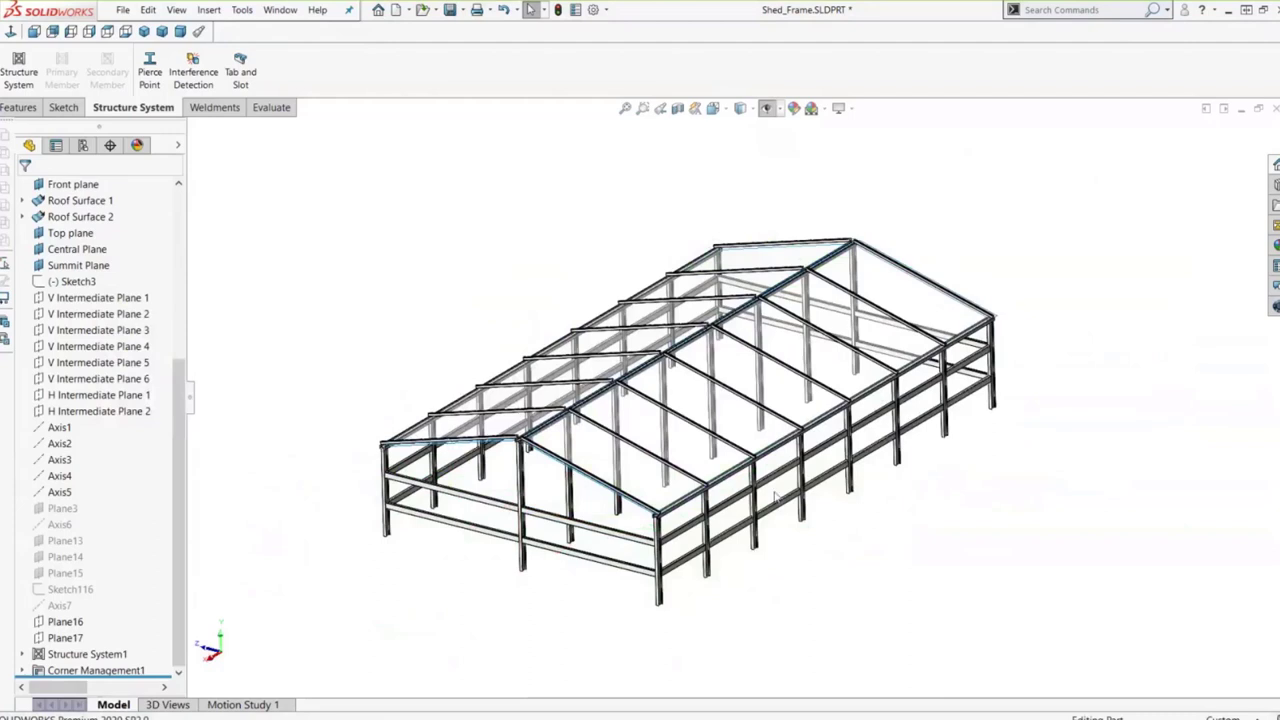
- Switch to the Structure System part and start a primary member in a new structure system
scroll(775, 497, down, 2)
key(ctrl+Tab)
key(ctrl+Tab)
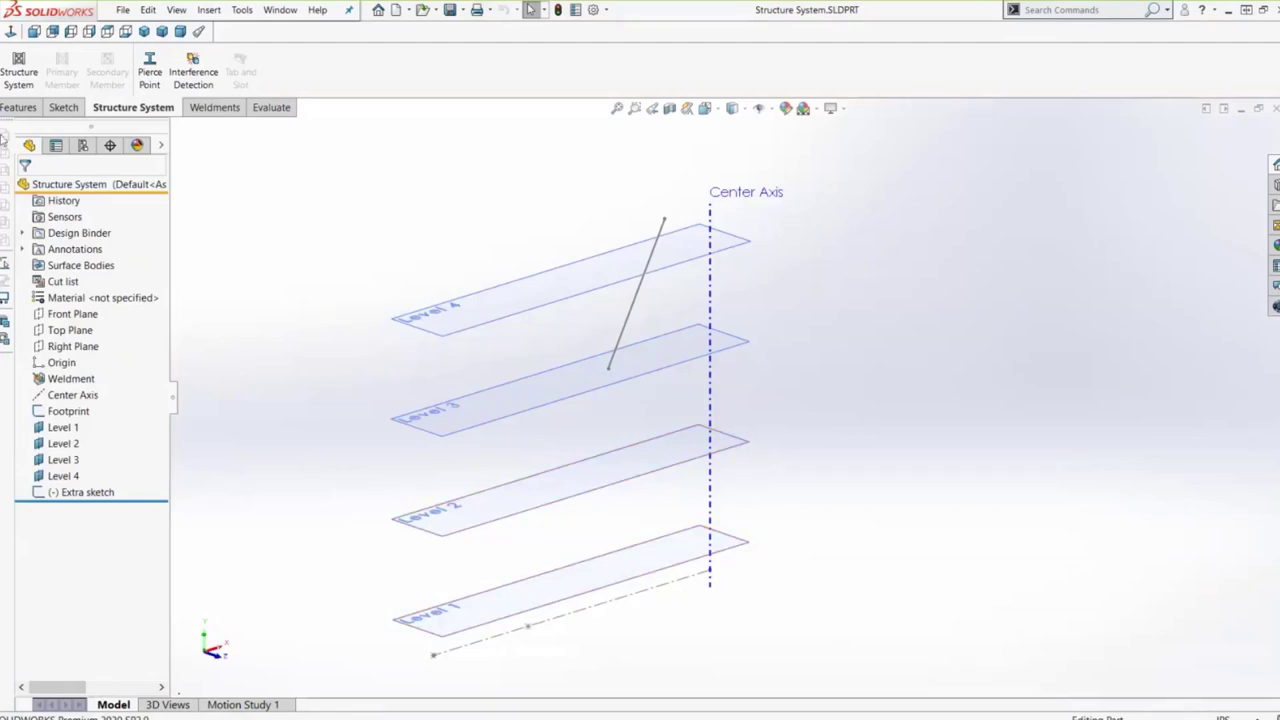
click(18, 70)
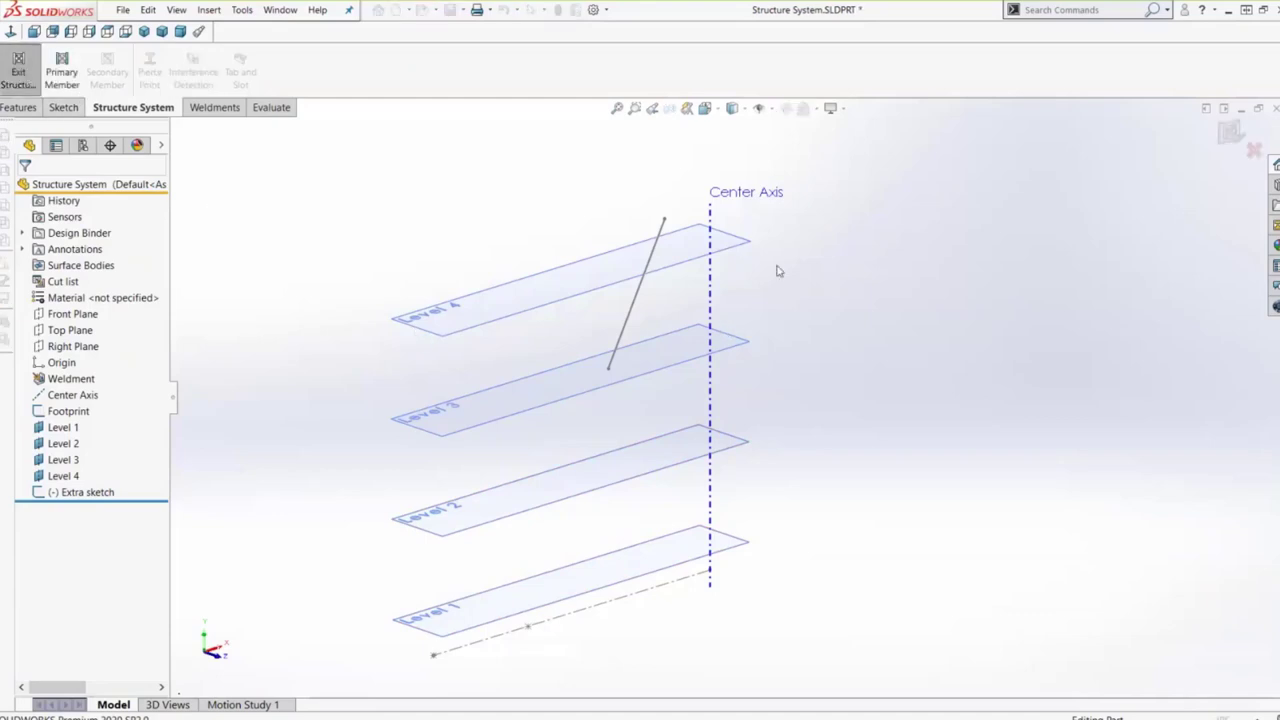
click(82, 82)
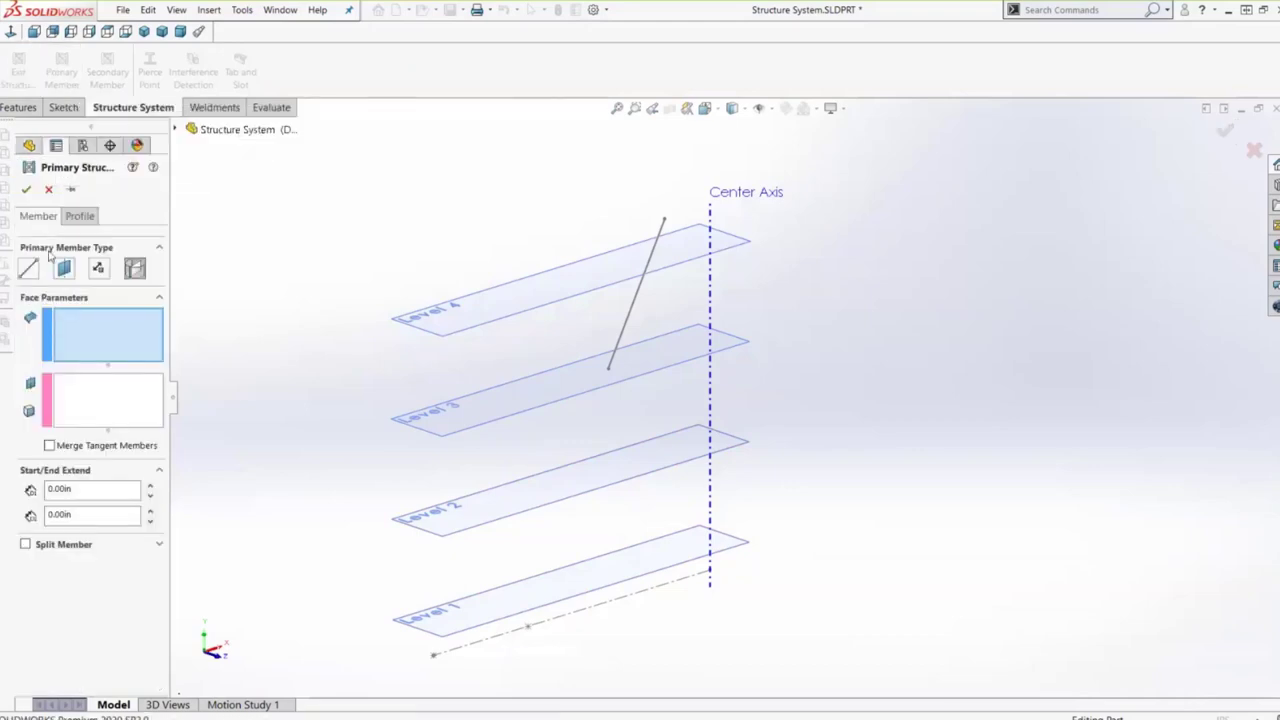
- Define chained point members with end condition Point through the two Footprint points and the lower end of the Extra sketch line
click(98, 270)
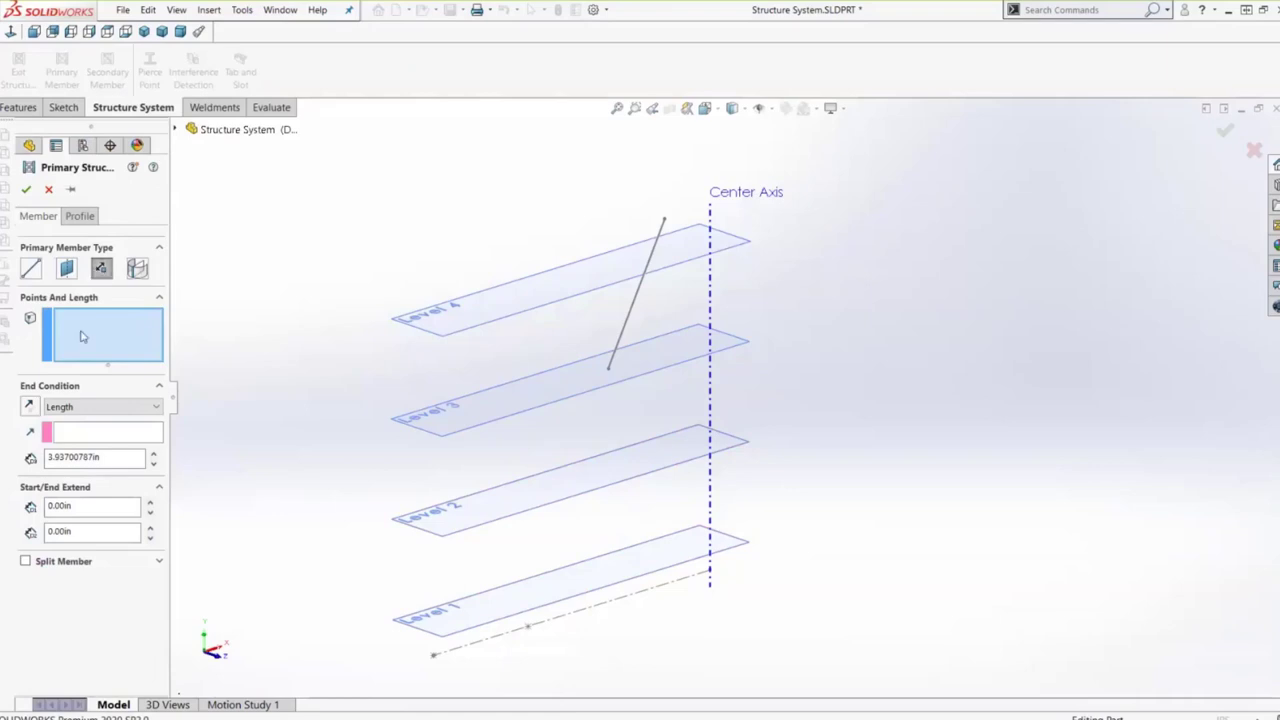
click(97, 406)
click(97, 434)
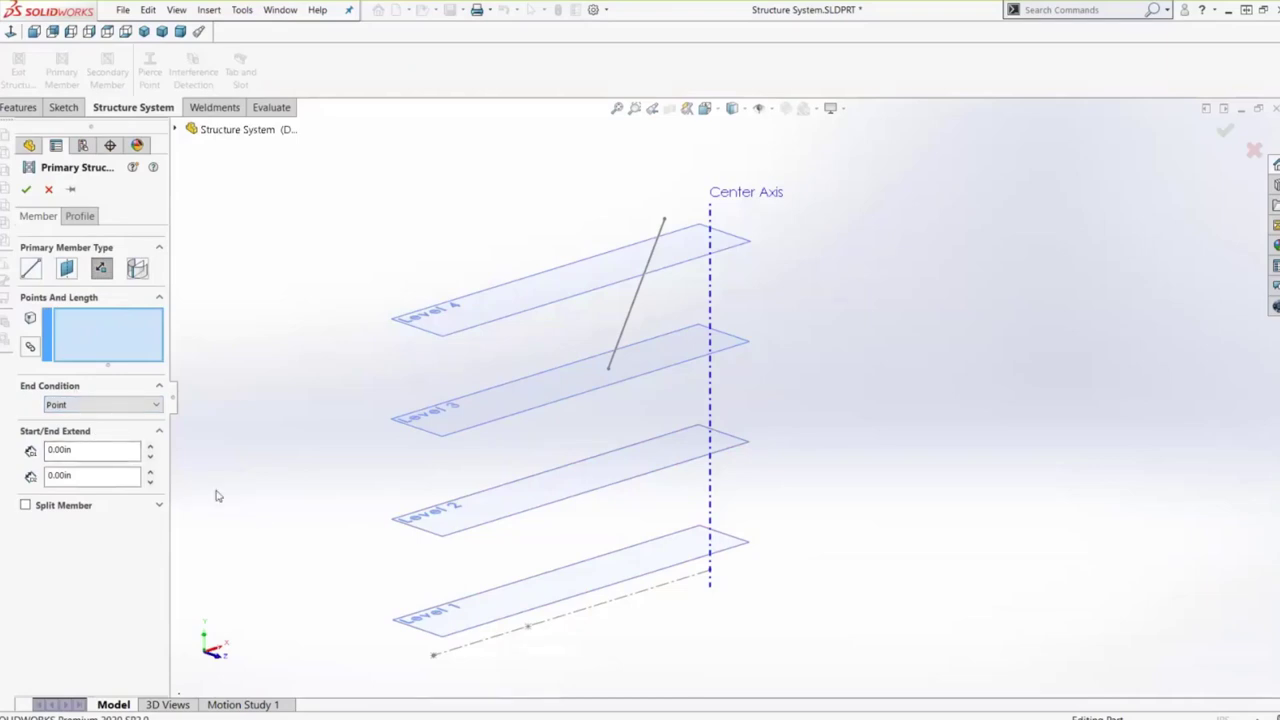
click(29, 348)
click(435, 657)
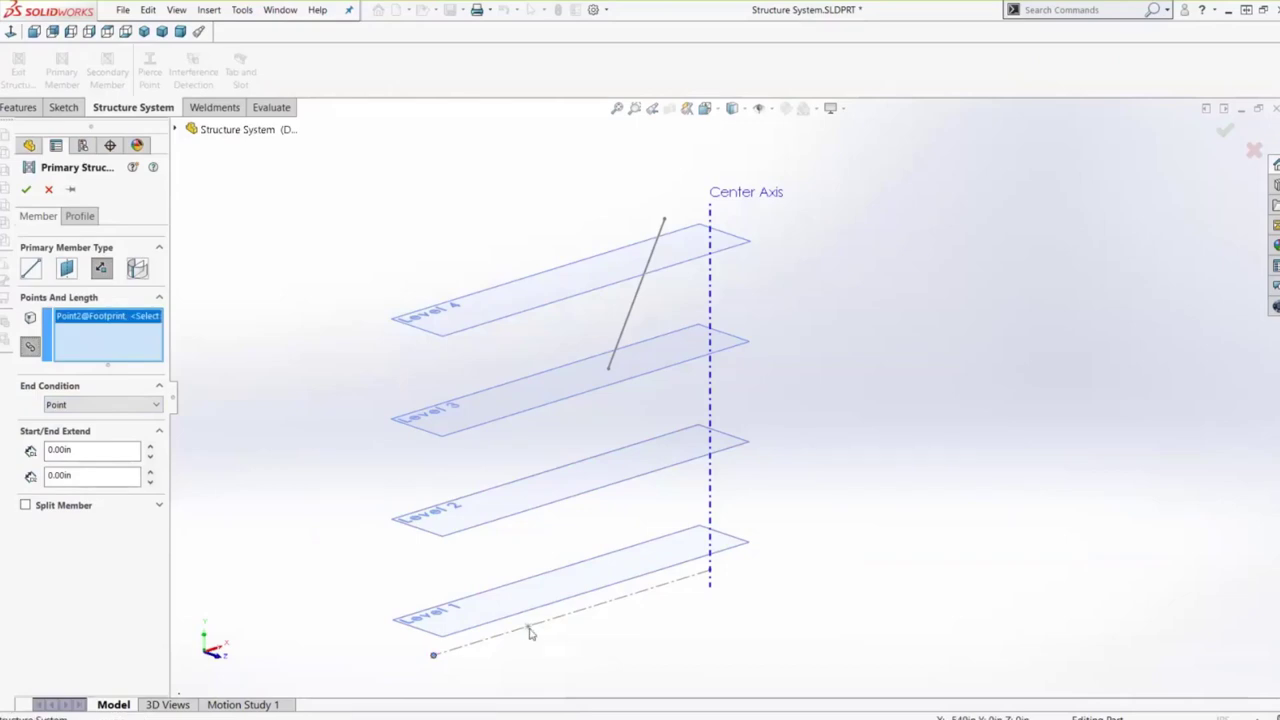
click(609, 370)
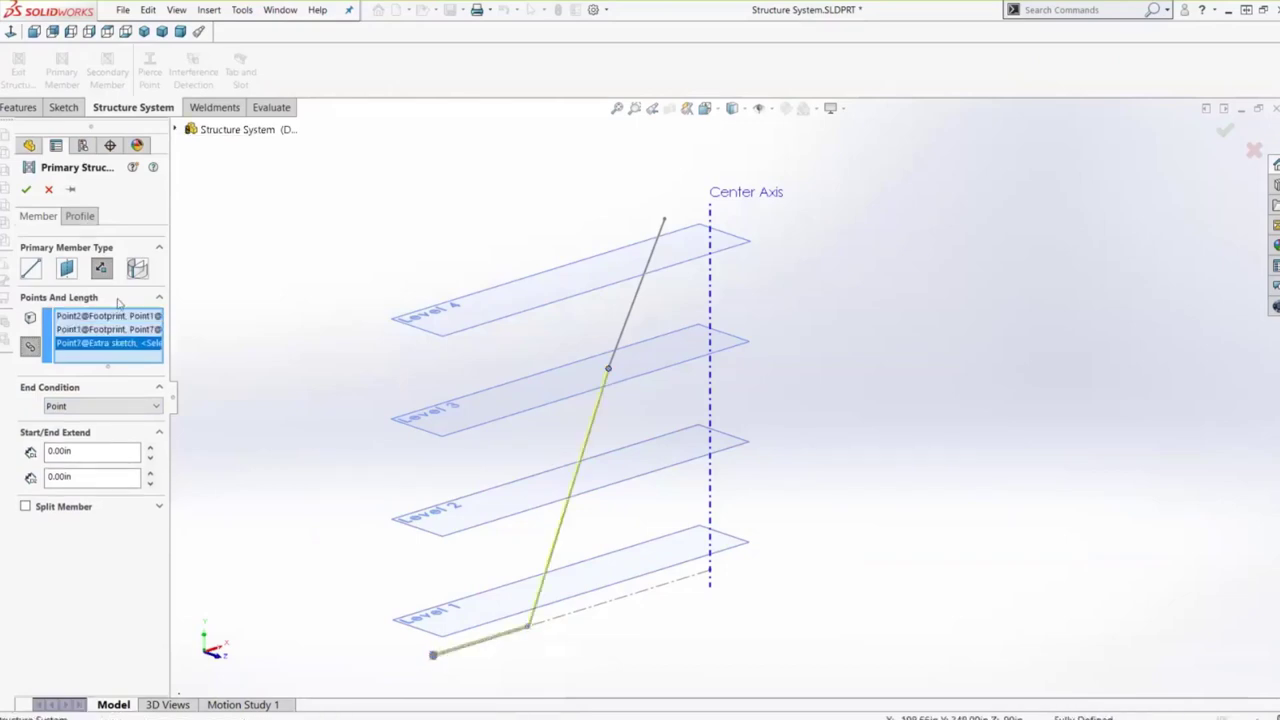
- Set the member profile to standard _CHFT Profiles, type W Section, size W12x65
click(88, 216)
click(62, 285)
click(62, 300)
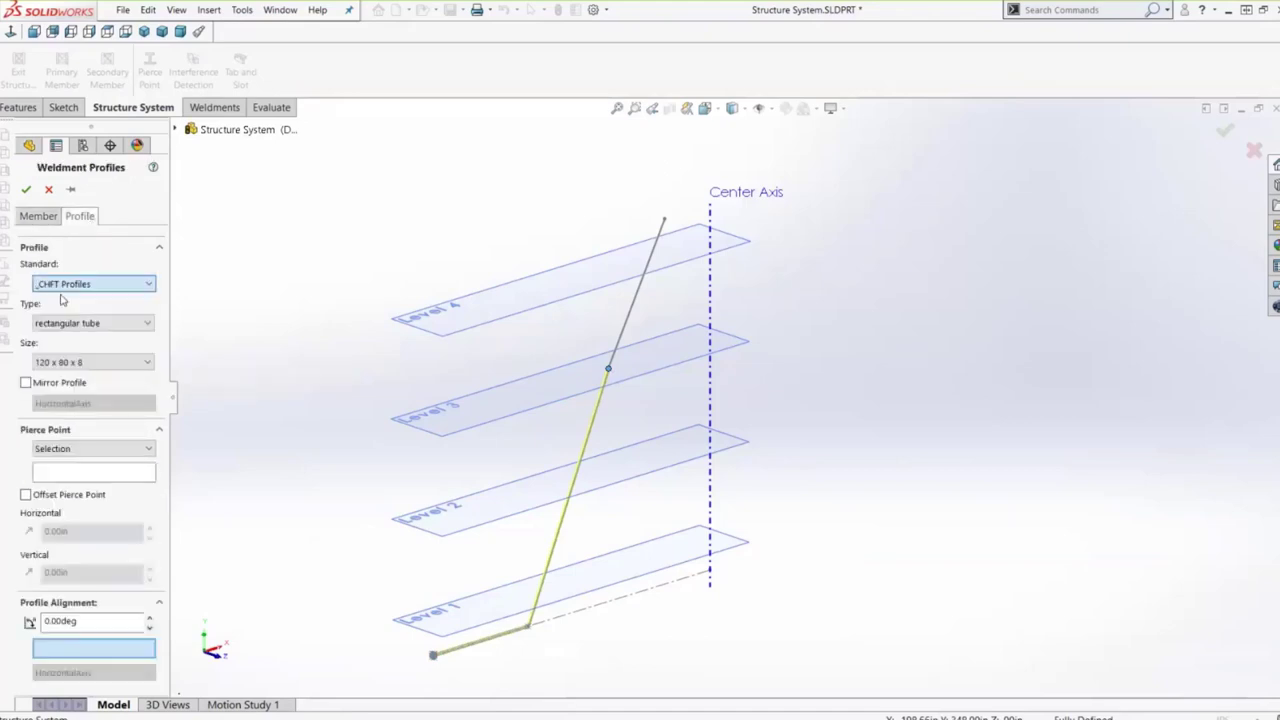
click(66, 323)
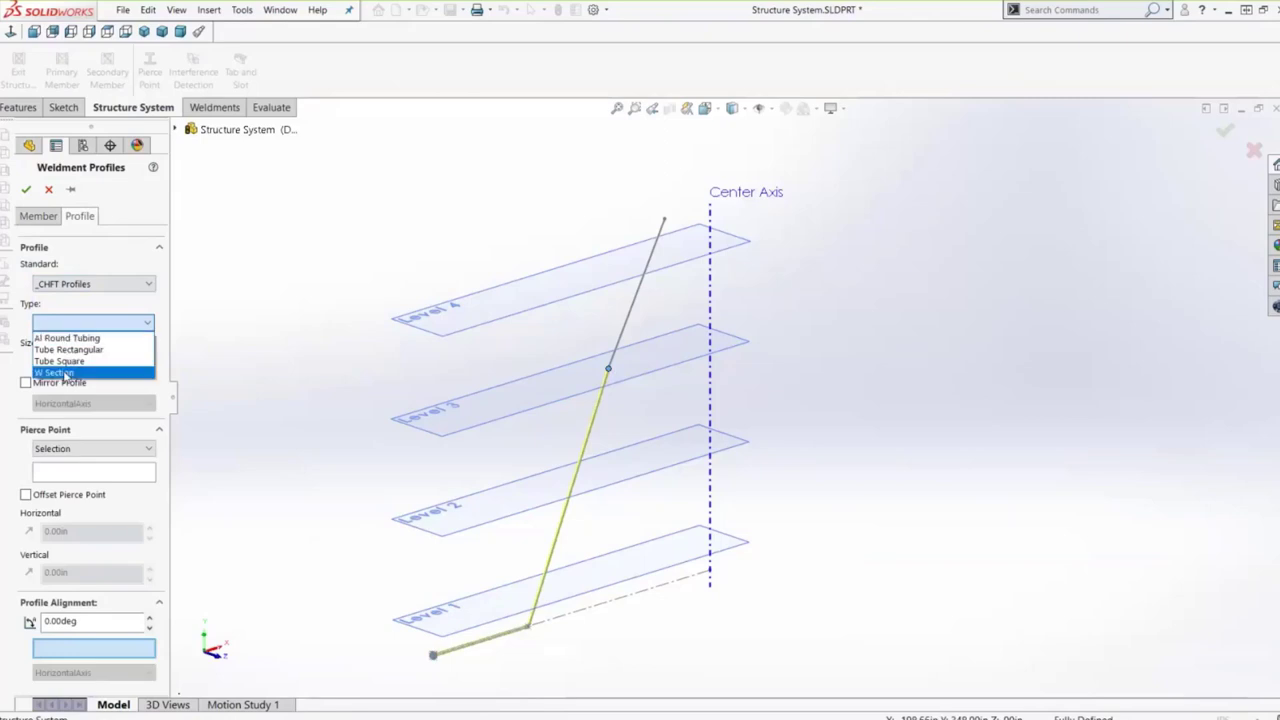
click(56, 372)
click(90, 362)
click(56, 467)
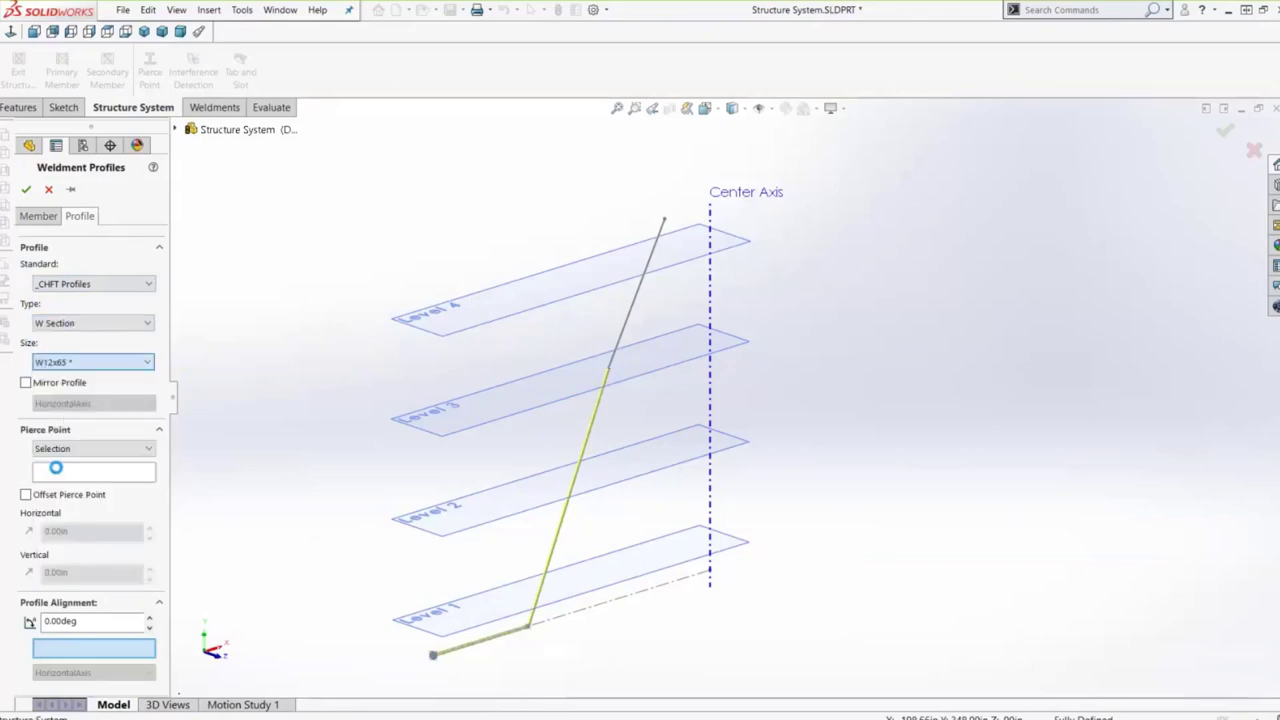
scroll(510, 625, up, 5)
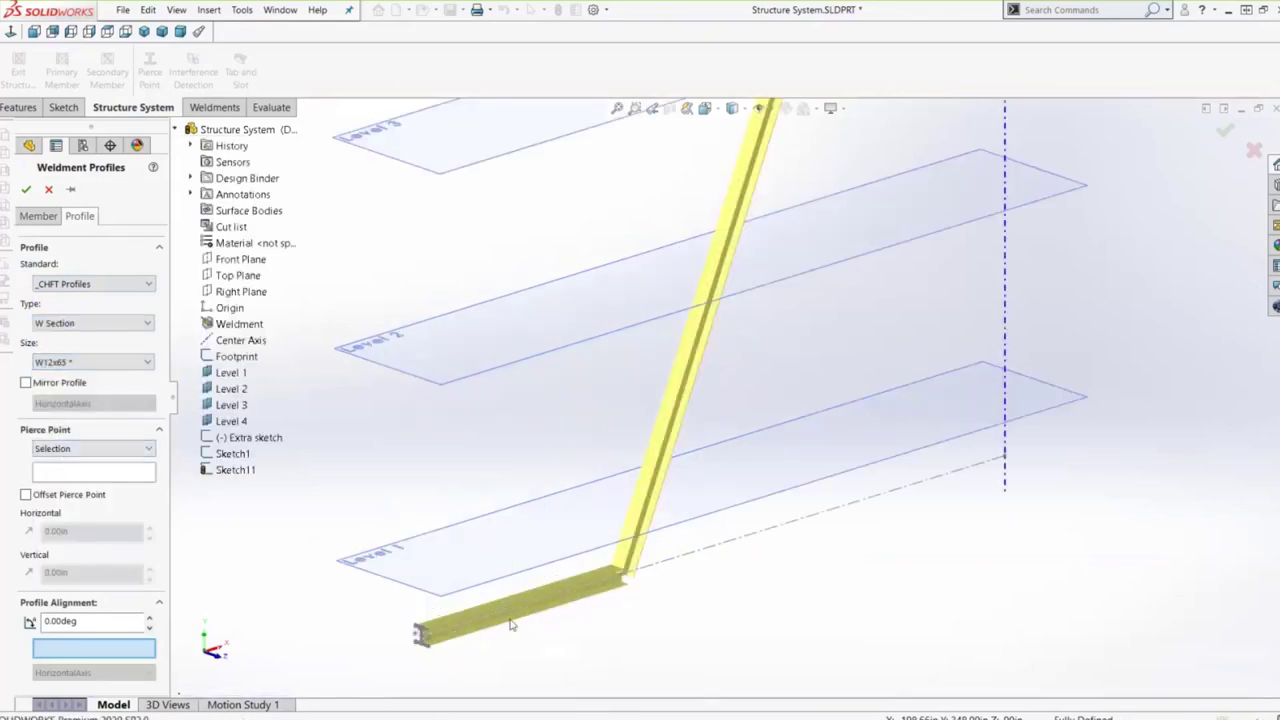
scroll(632, 568, down, 5)
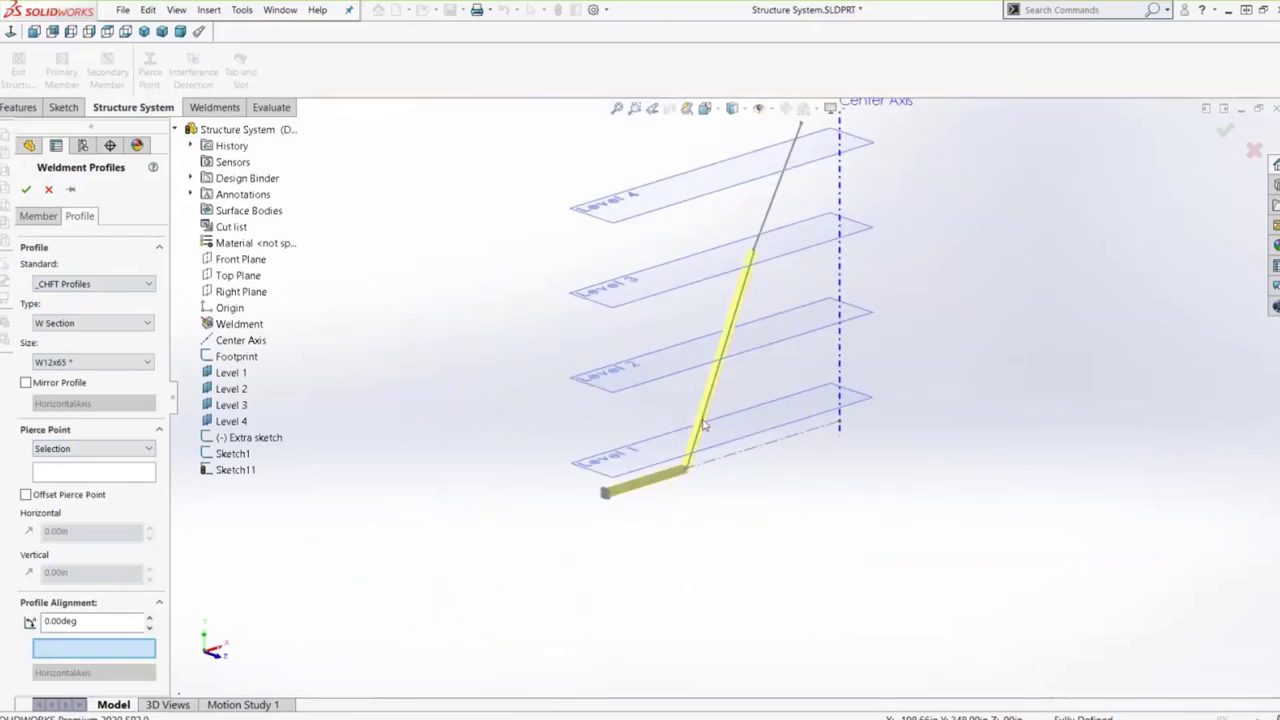
- Set the end condition to Up to Point and make the Extra sketch point the end point instead of a start point
click(57, 217)
click(64, 407)
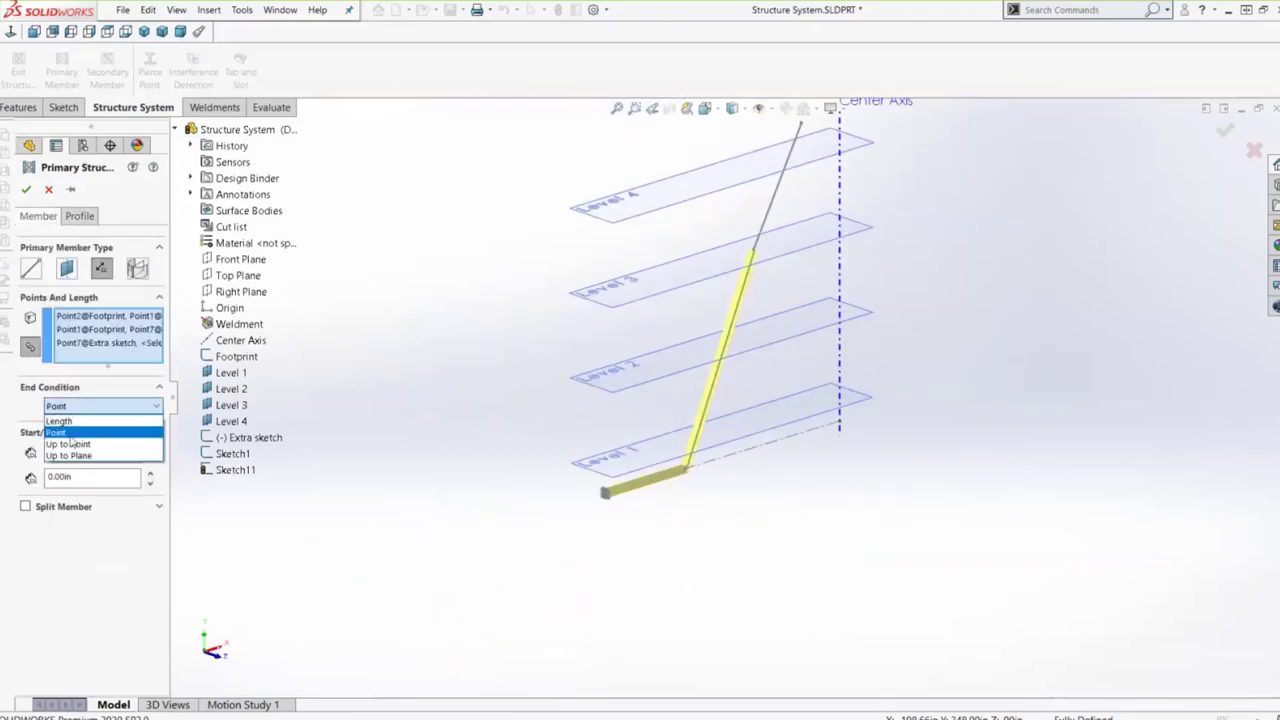
click(68, 443)
scroll(603, 324, up, 1)
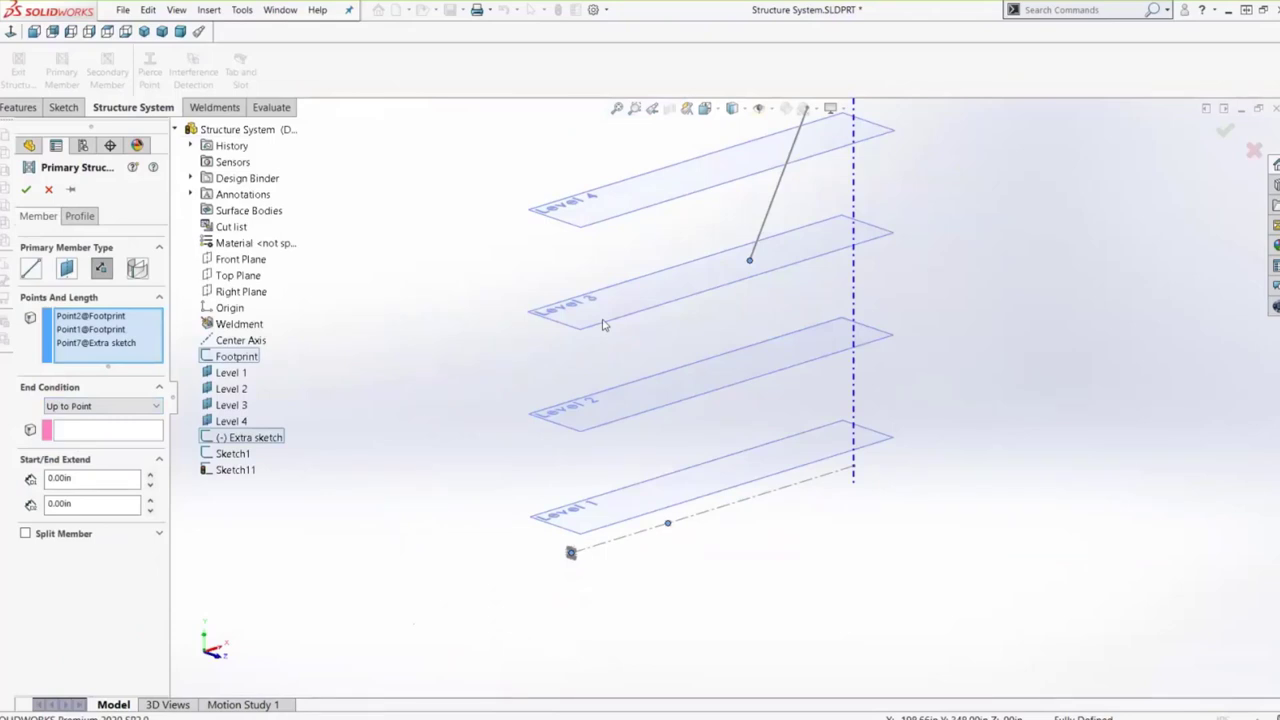
right_click(106, 346)
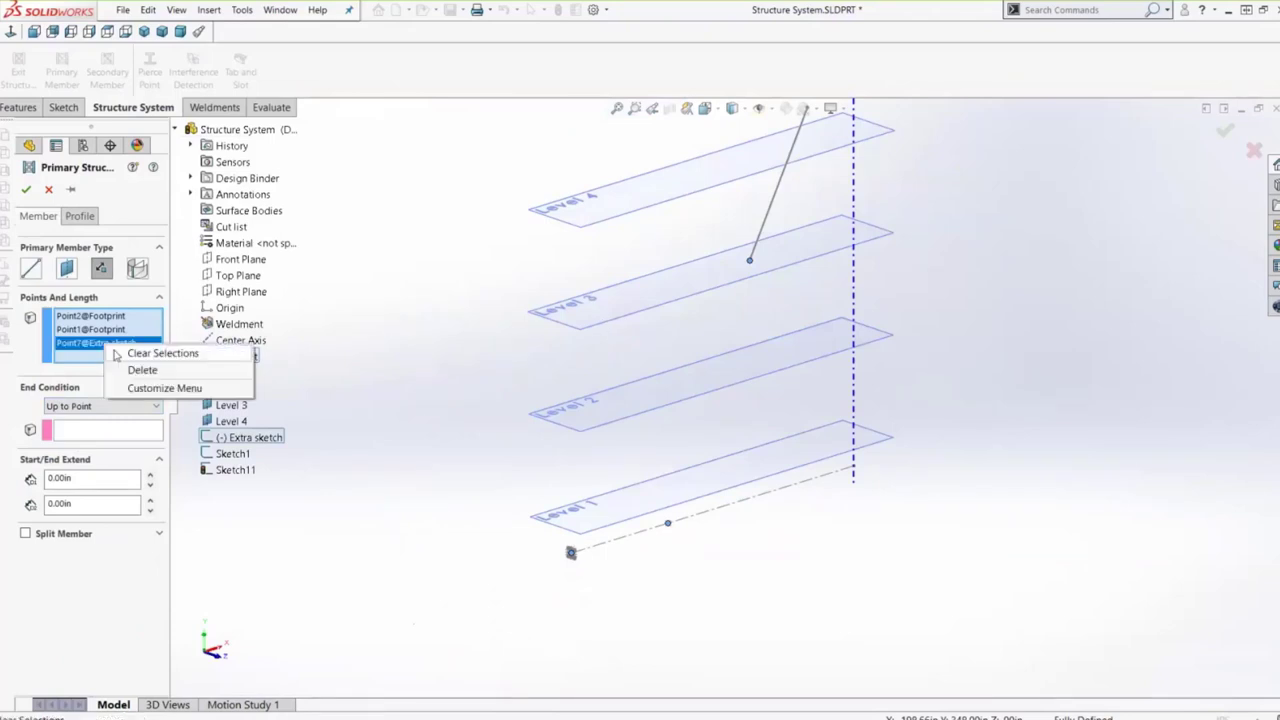
click(142, 370)
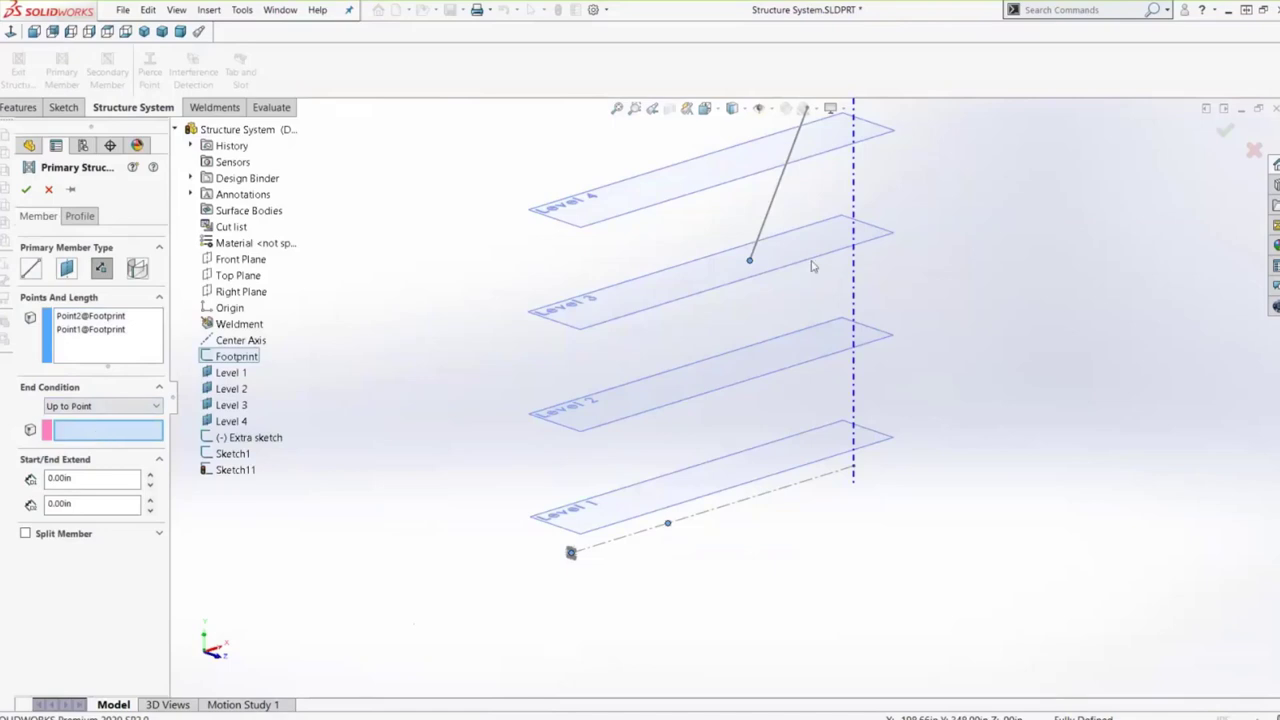
click(750, 263)
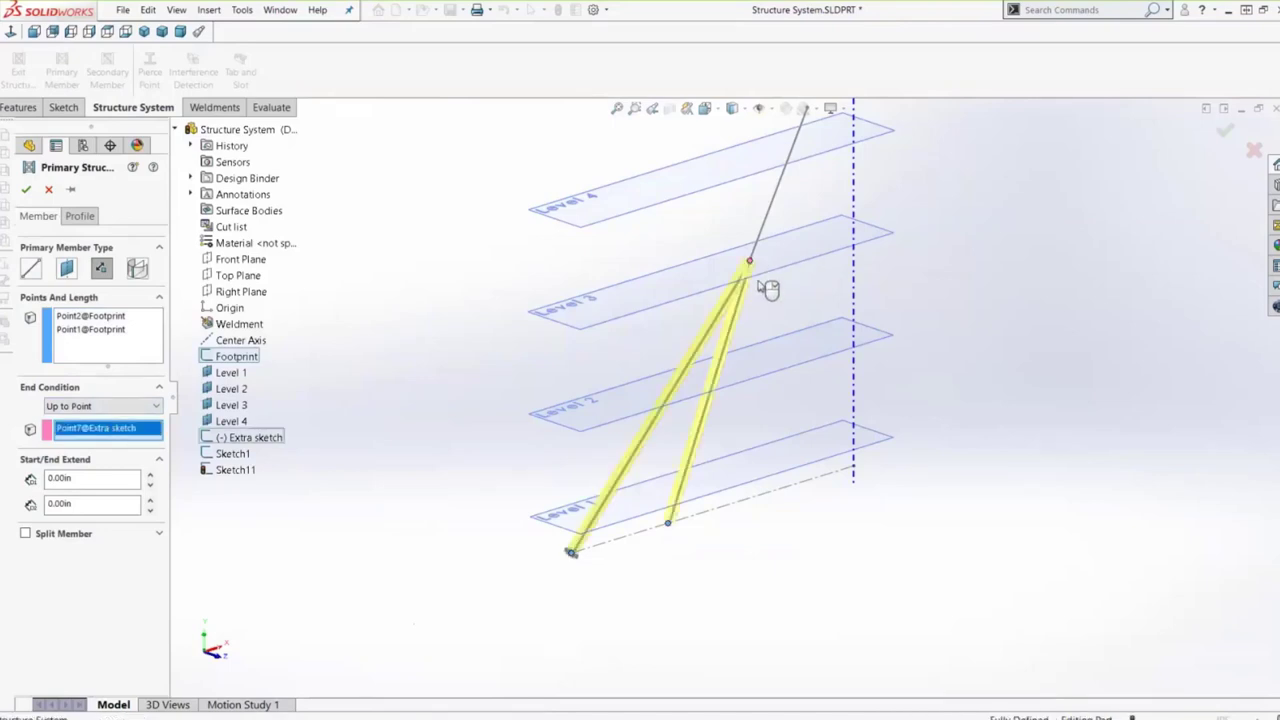
- Set the members' end condition to Up to Plane with Level 4 as the end plane
click(105, 406)
click(70, 455)
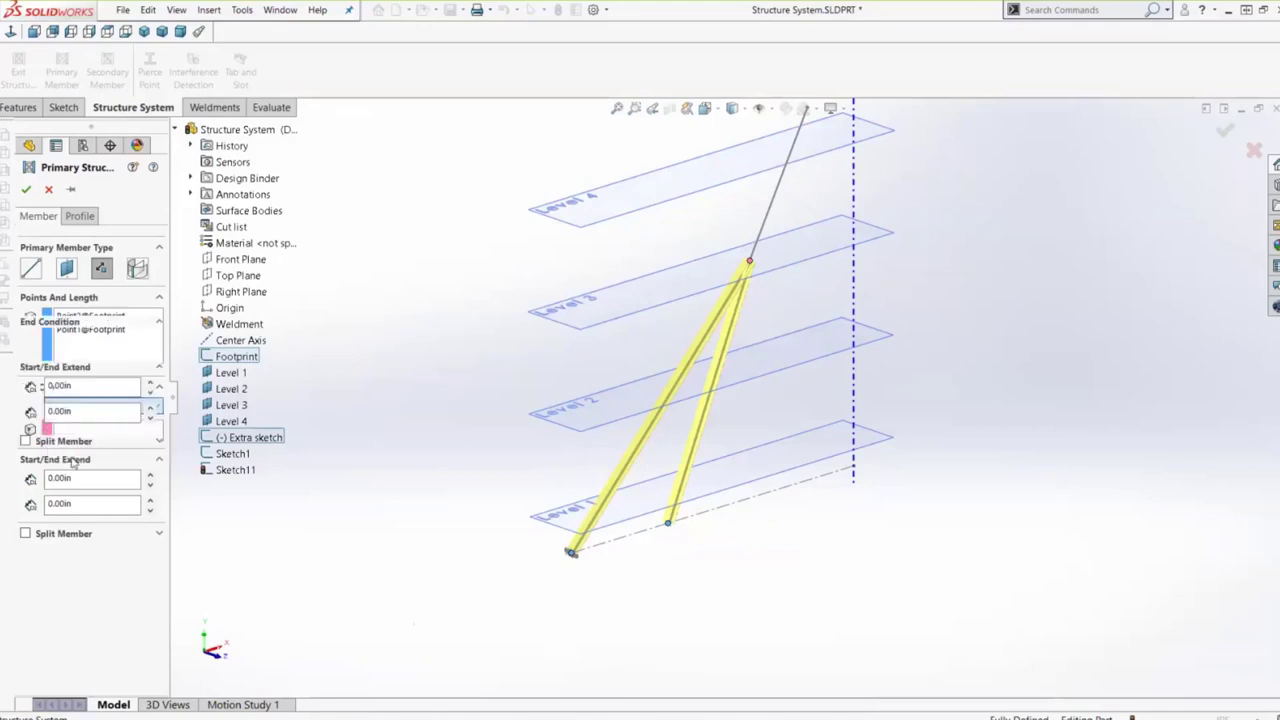
click(561, 213)
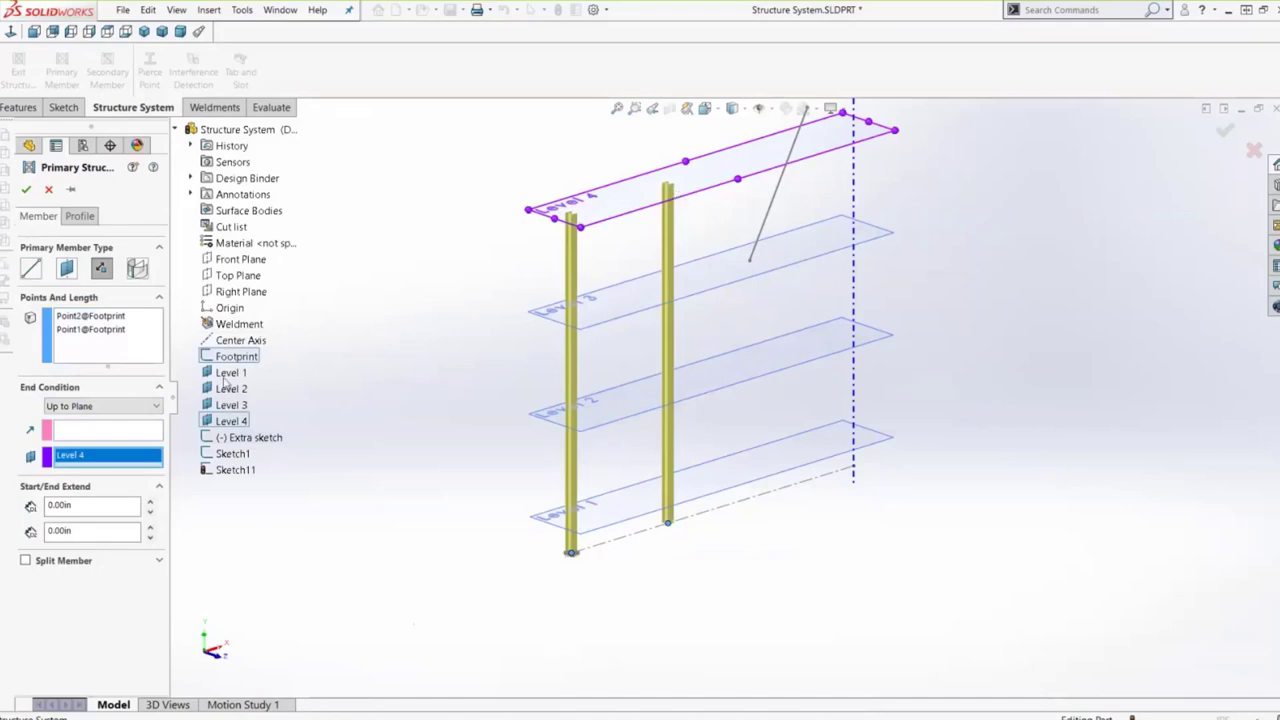
- Try the Extra sketch line as the members' direction and clear that selection again
click(775, 200)
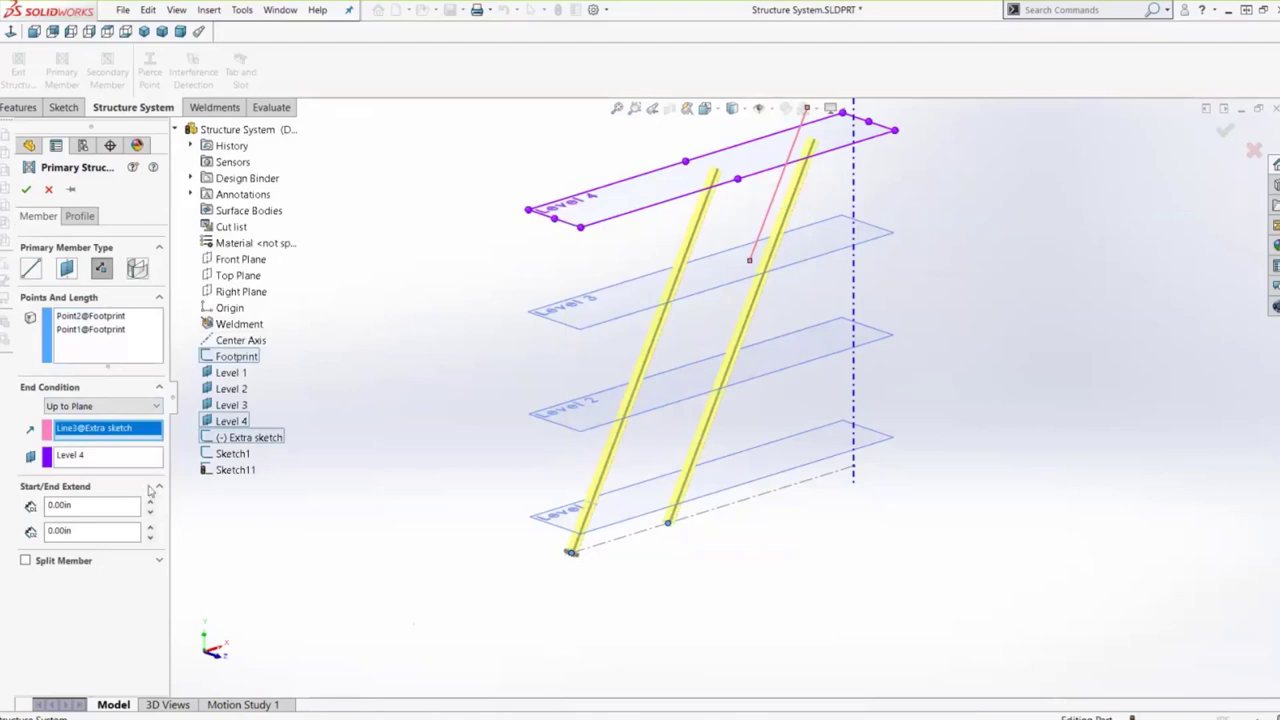
right_click(118, 436)
click(160, 439)
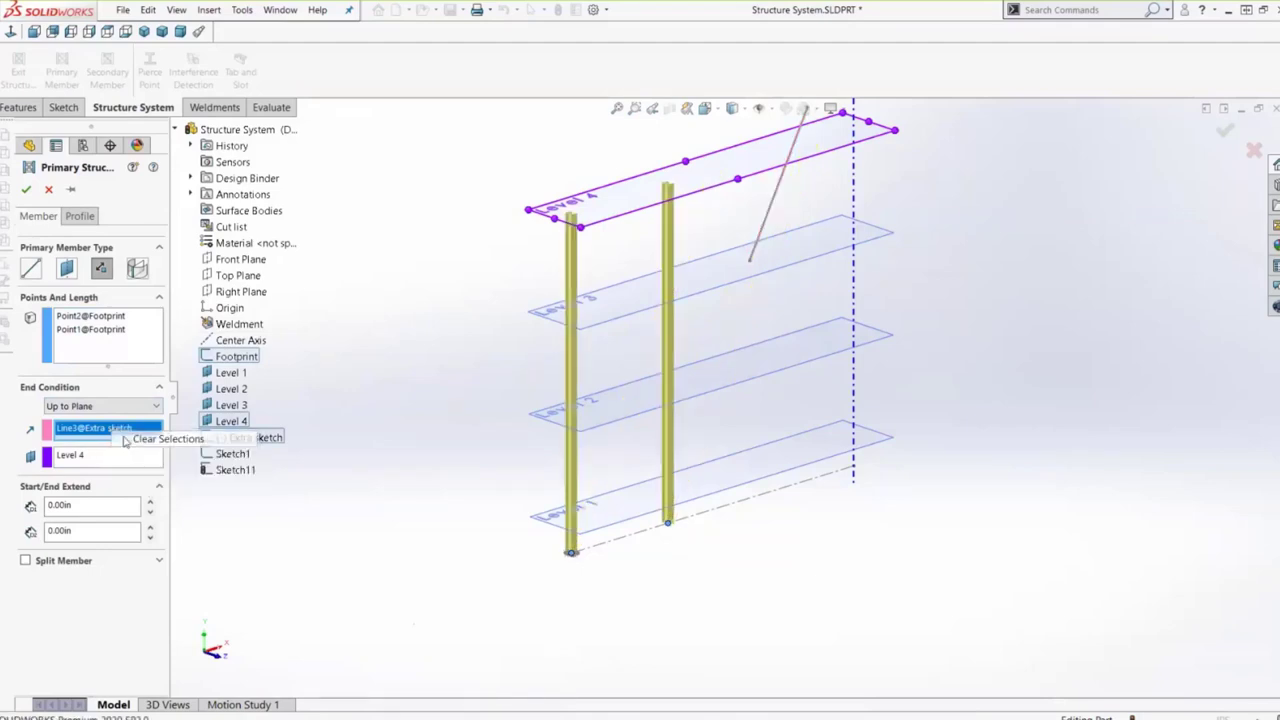
- Accept the two primary columns running from the Footprint points up to the Level 4 plane
scroll(690, 350, up, 1)
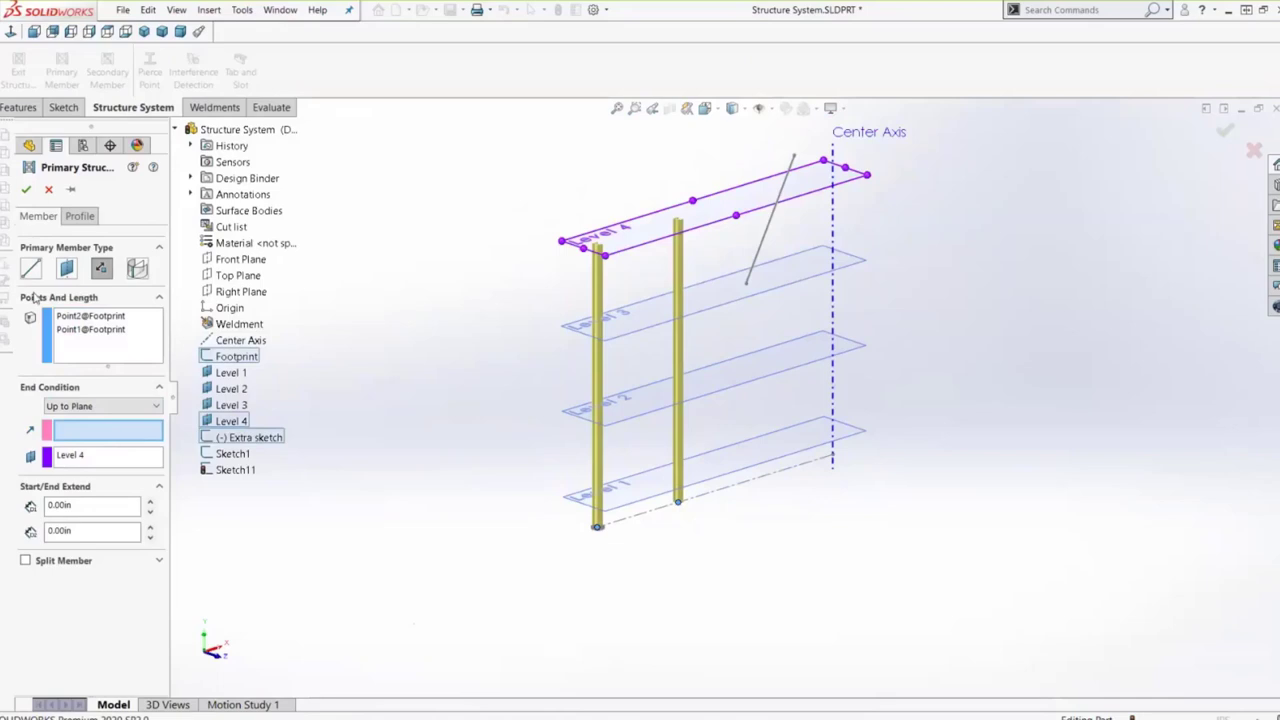
click(26, 189)
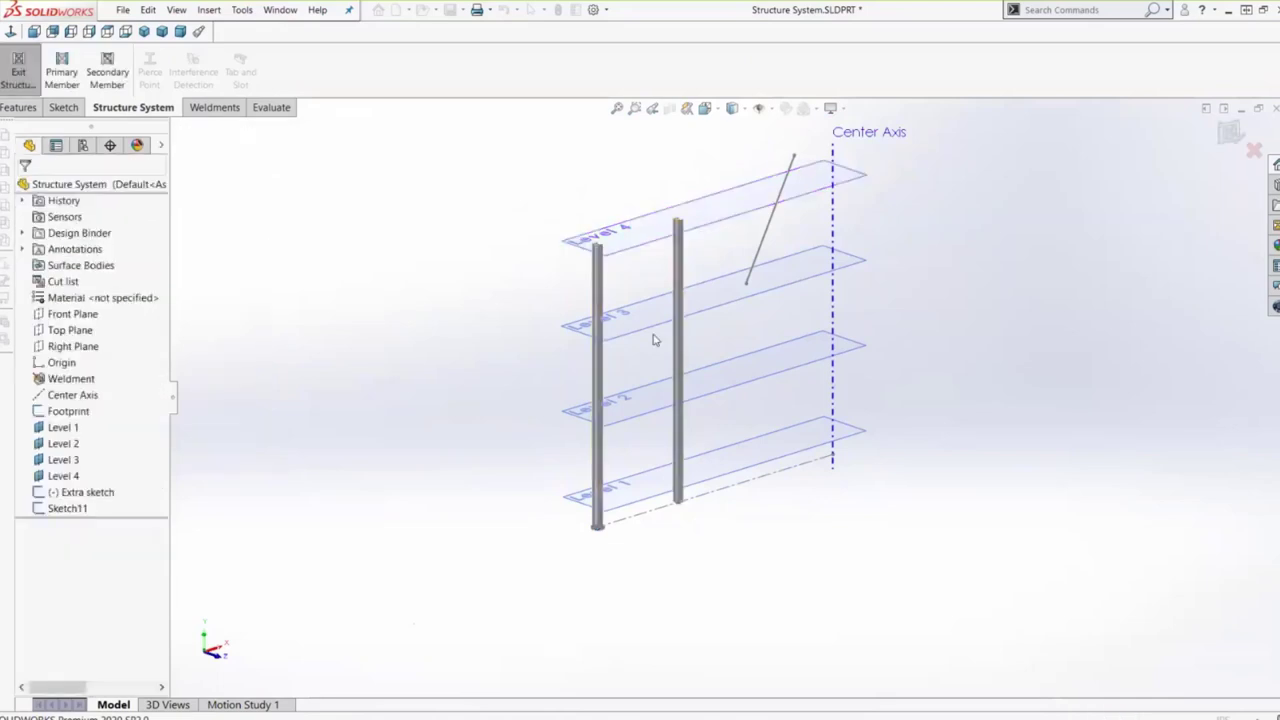
- Start secondary members between the two columns, using the Level 1, Level 2, Level 3 and Level 4 planes as supports
scroll(651, 337, down, 2)
click(95, 68)
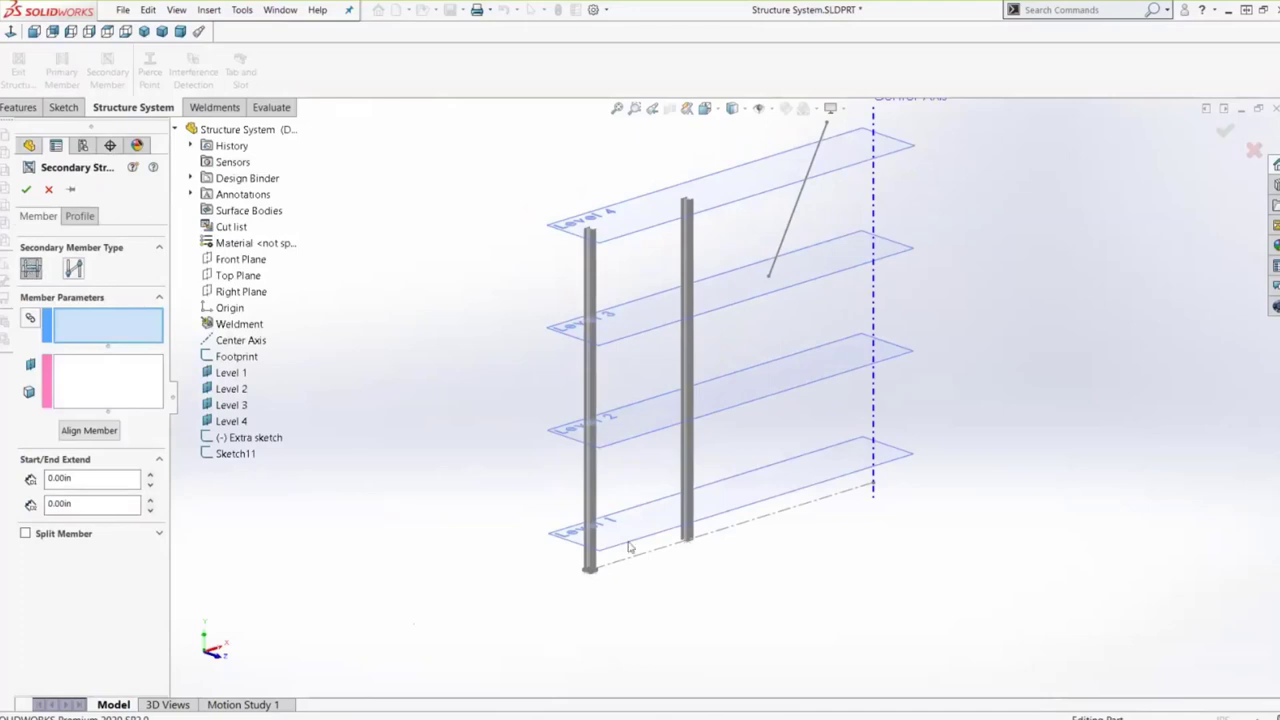
click(593, 428)
click(686, 362)
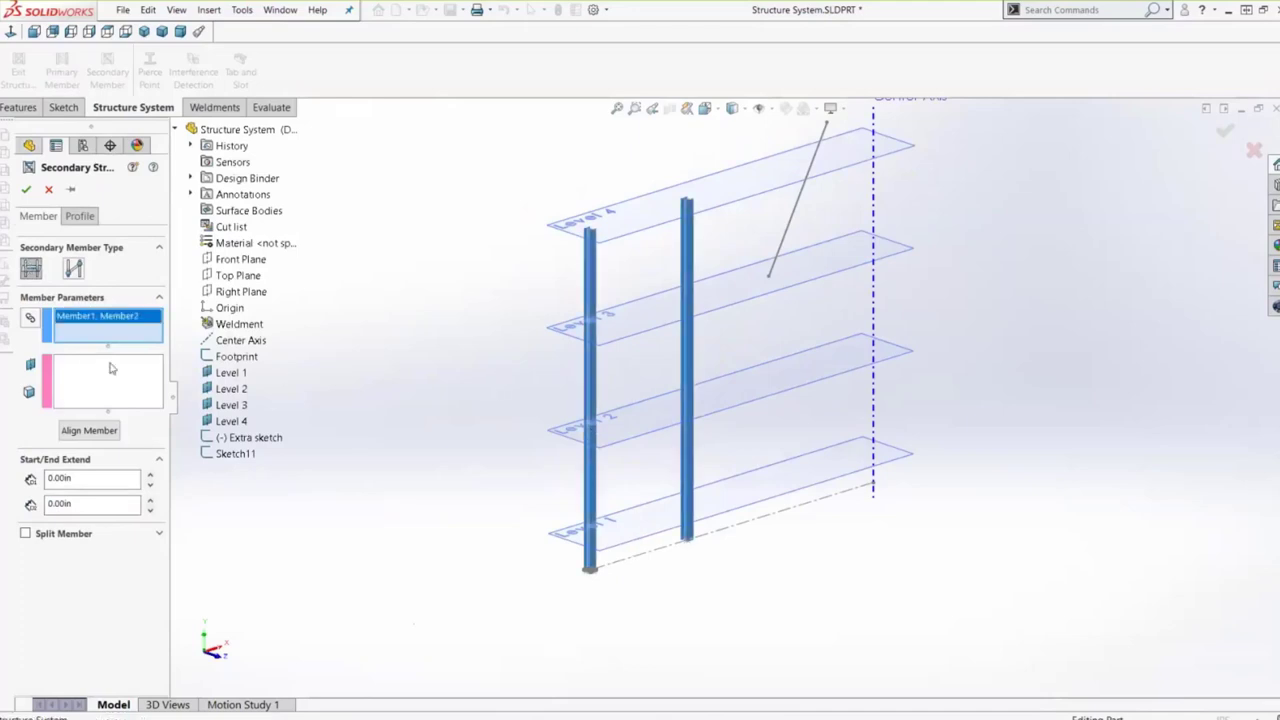
click(651, 532)
click(657, 440)
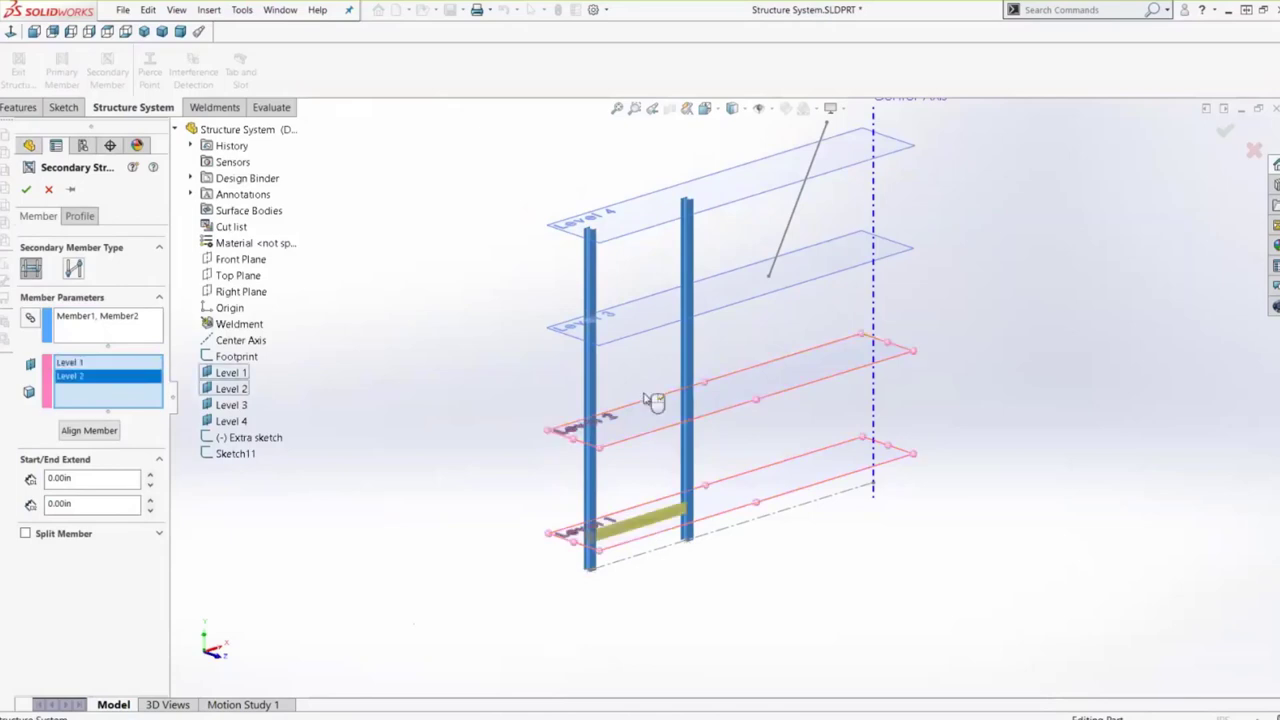
click(650, 315)
click(648, 222)
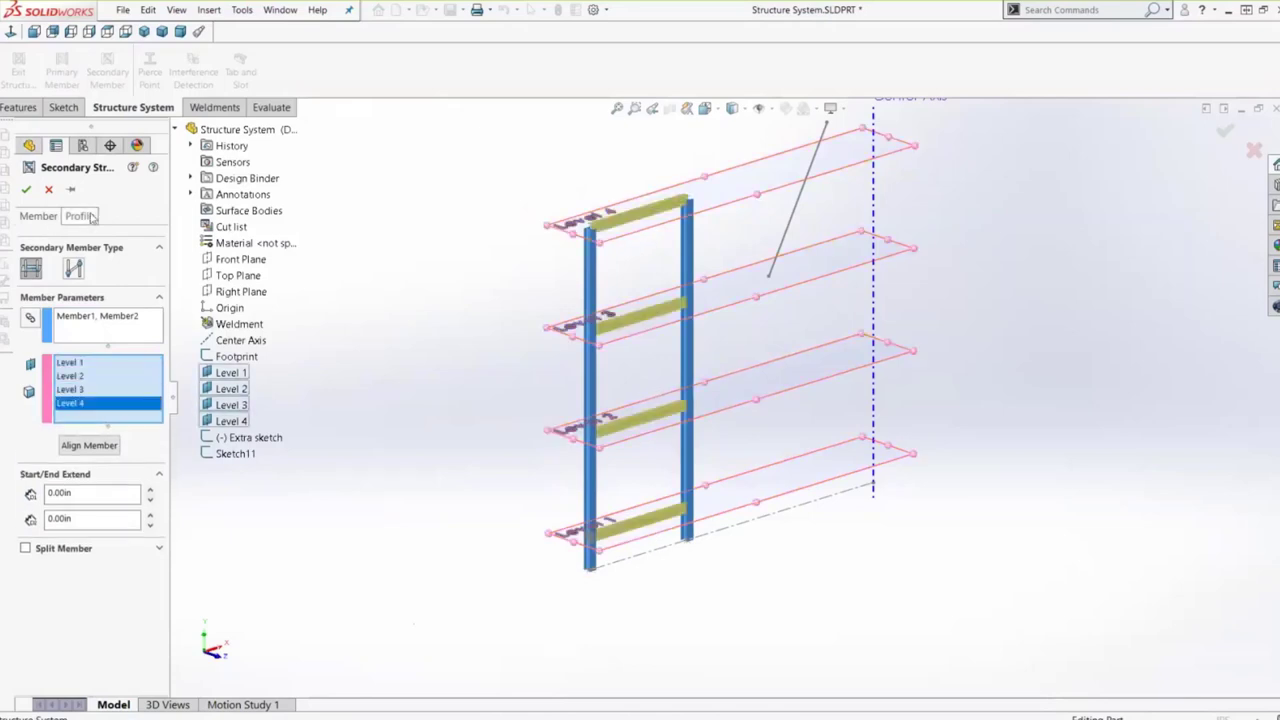
- Set the secondary members' profile size to W14x48
click(82, 216)
click(92, 362)
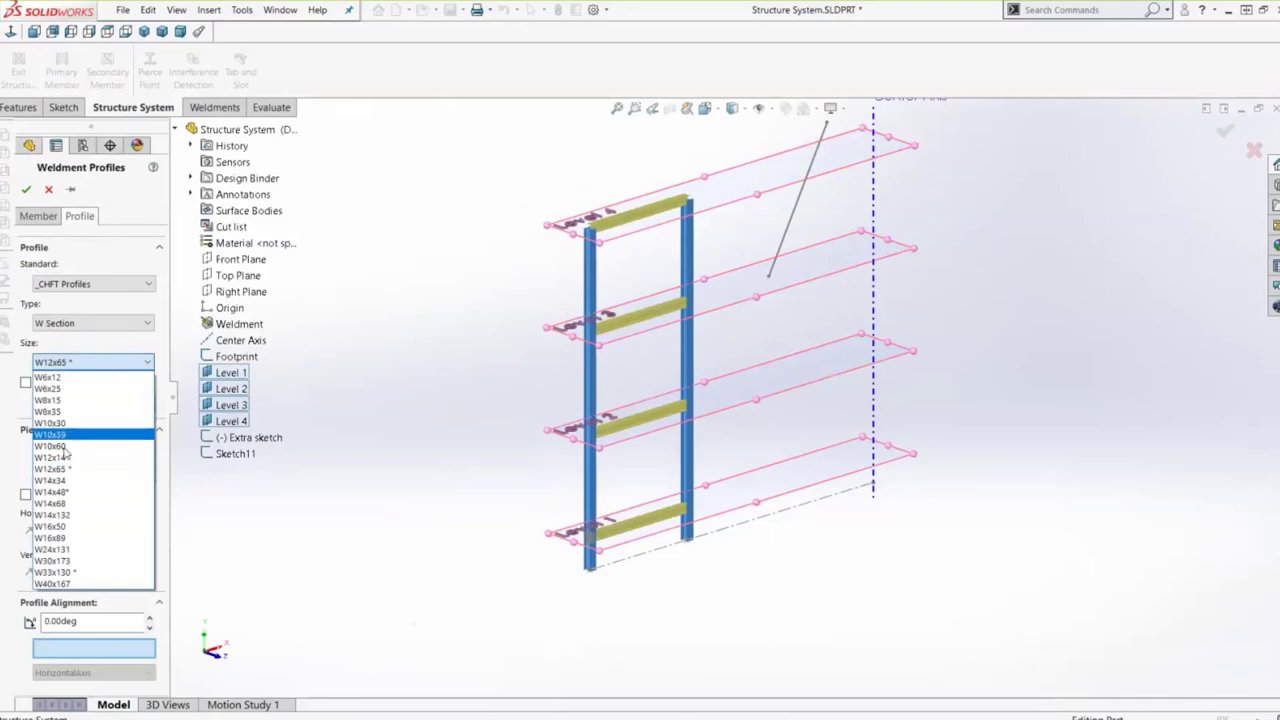
click(52, 492)
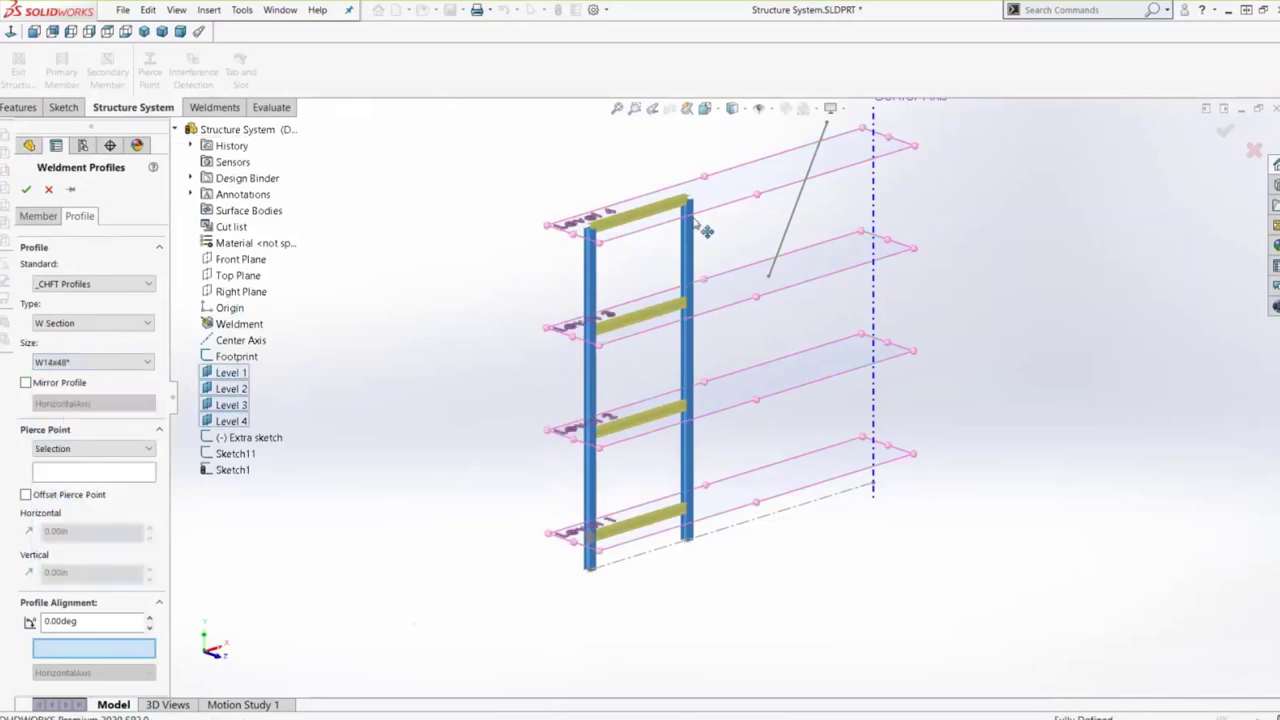
- Set the secondary members' pierce point to the top-centre sketch point of the W section's upper flange
click(66, 471)
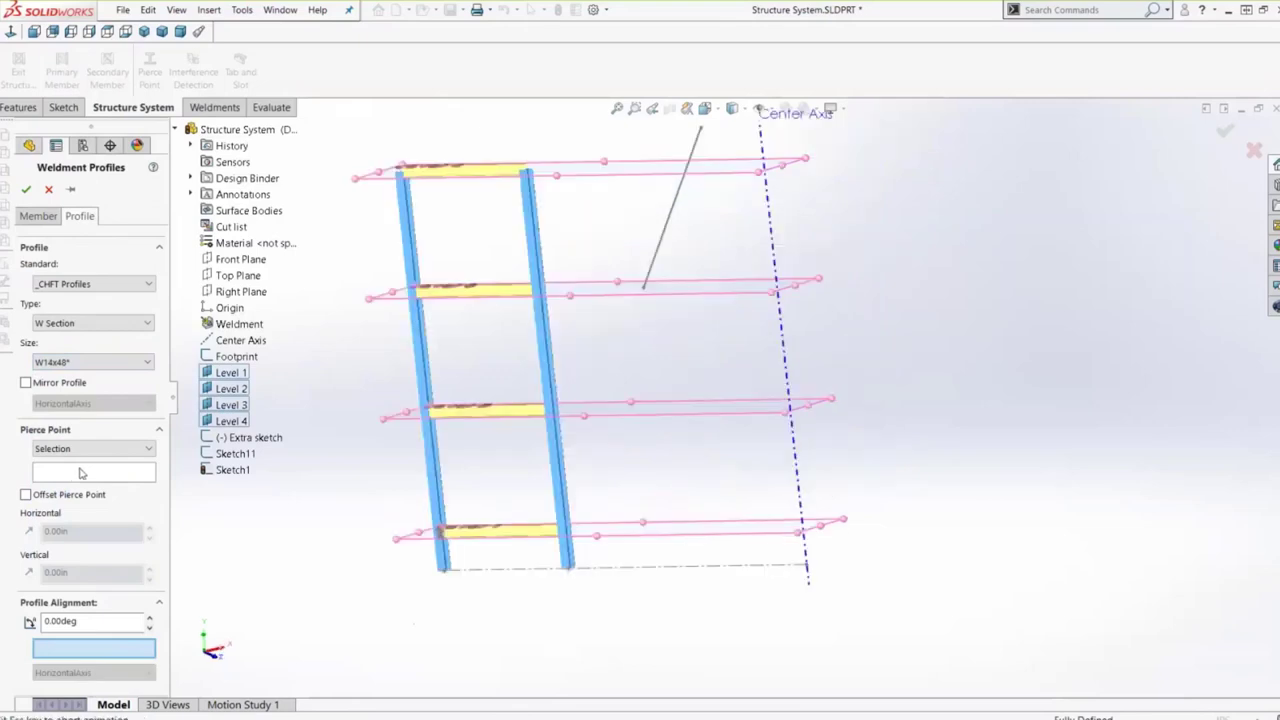
scroll(703, 232, up, 3)
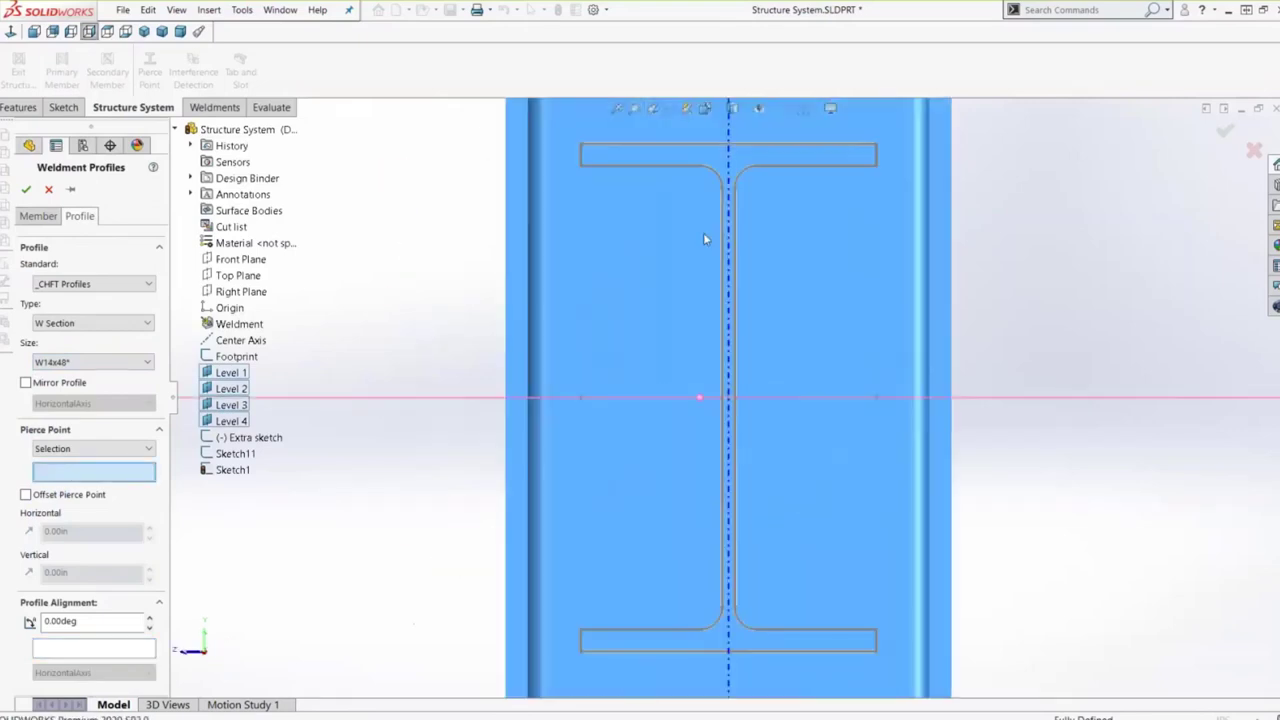
scroll(745, 155, up, 1)
click(743, 154)
scroll(534, 366, down, 5)
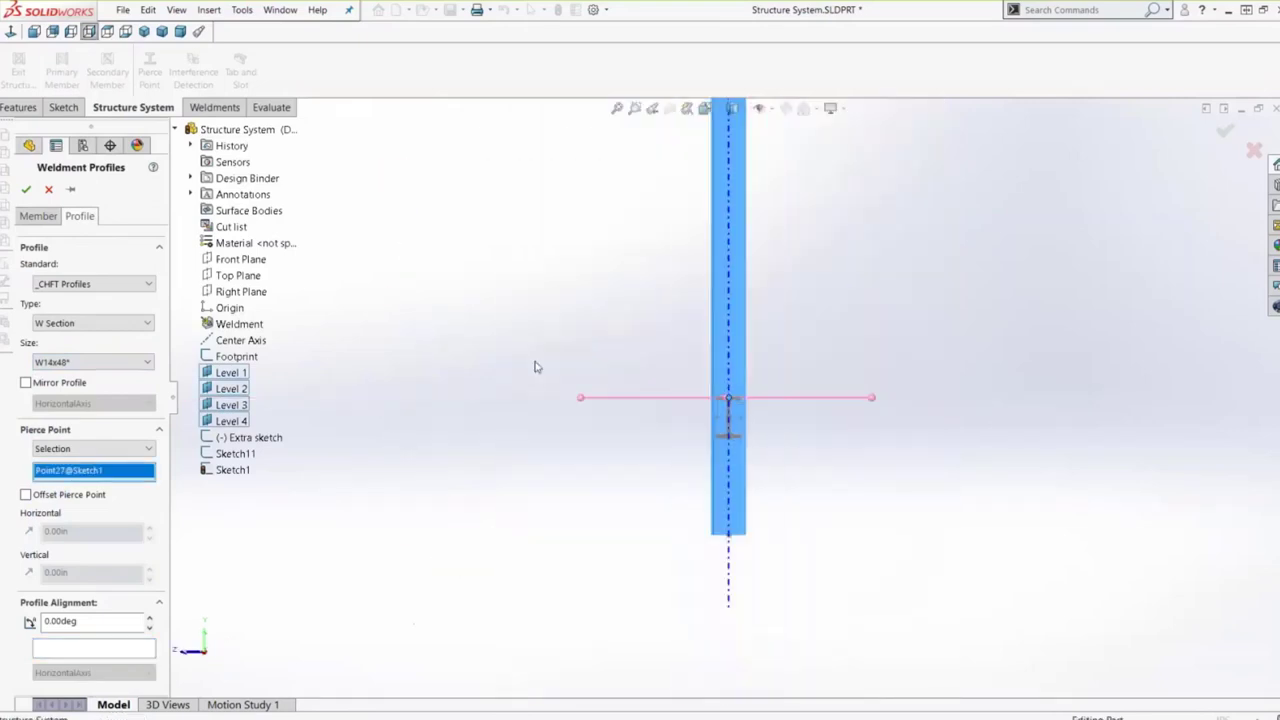
- Check the four beams between the columns from an angled view and accept their W14x48 profile settings
middle_drag(549, 309, 737, 300)
scroll(737, 300, down, 3)
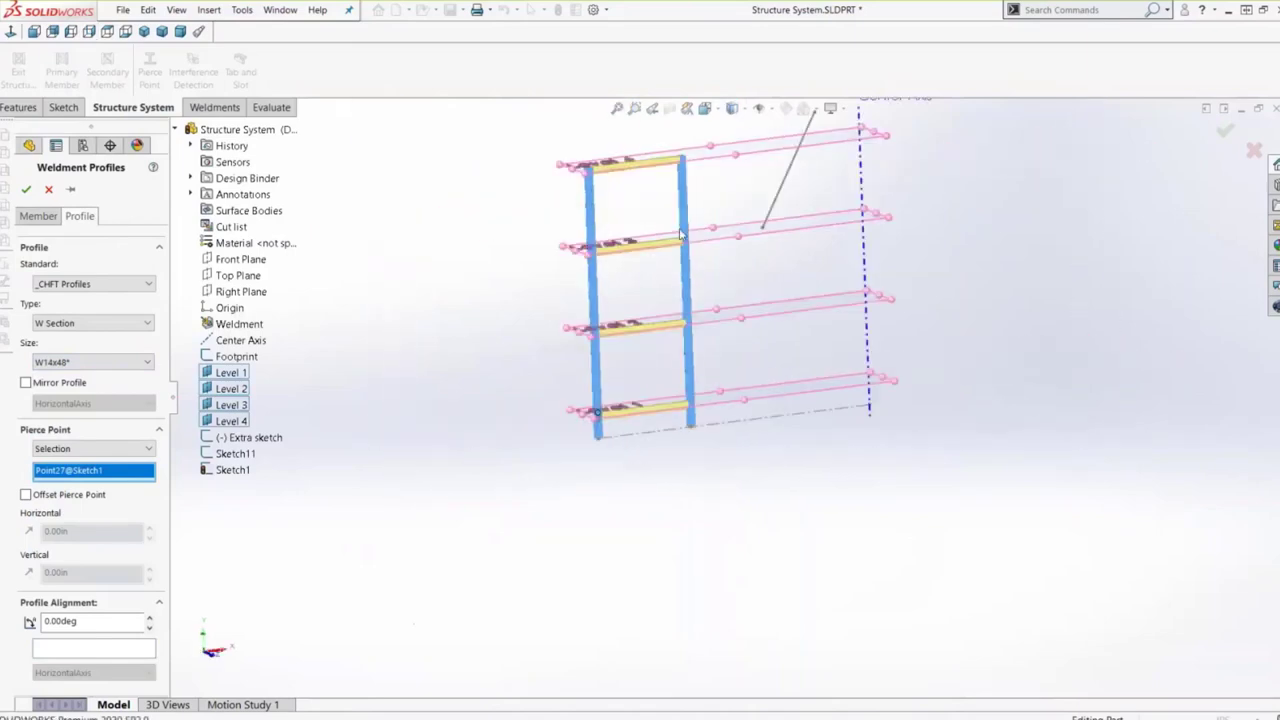
scroll(661, 210, up, 2)
middle_drag(661, 210, 671, 266)
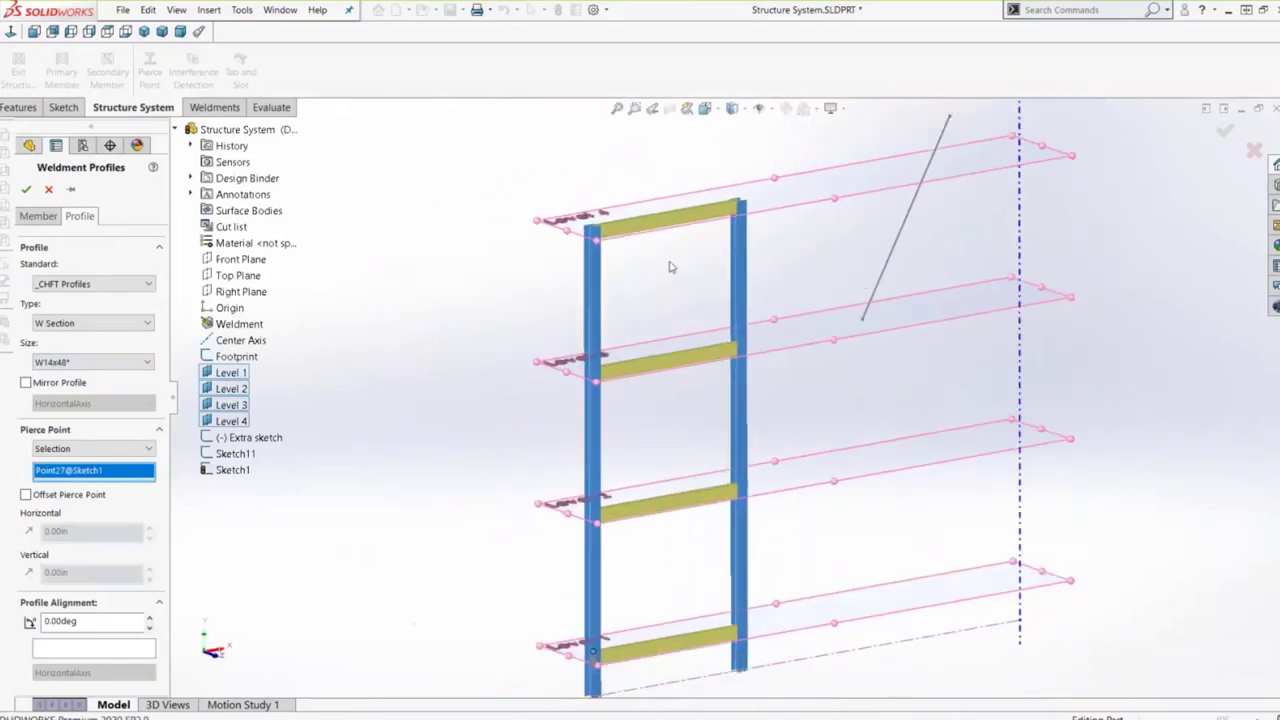
scroll(671, 266, down, 2)
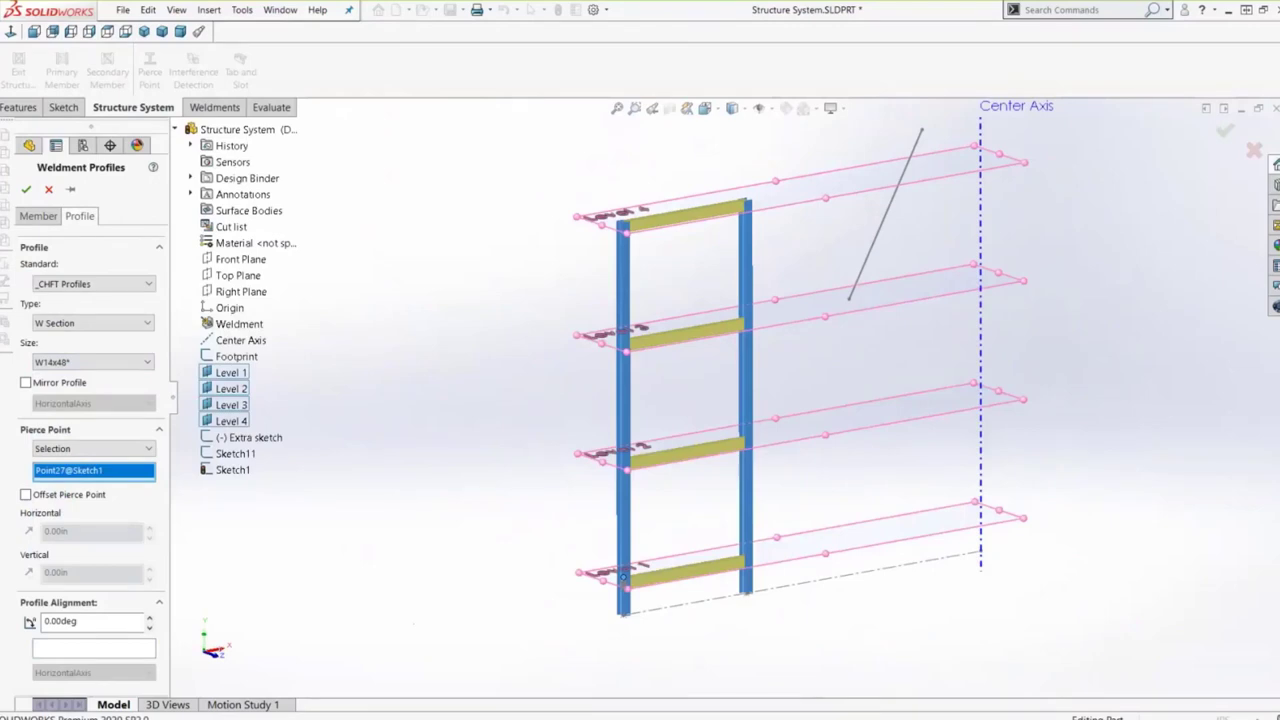
click(28, 188)
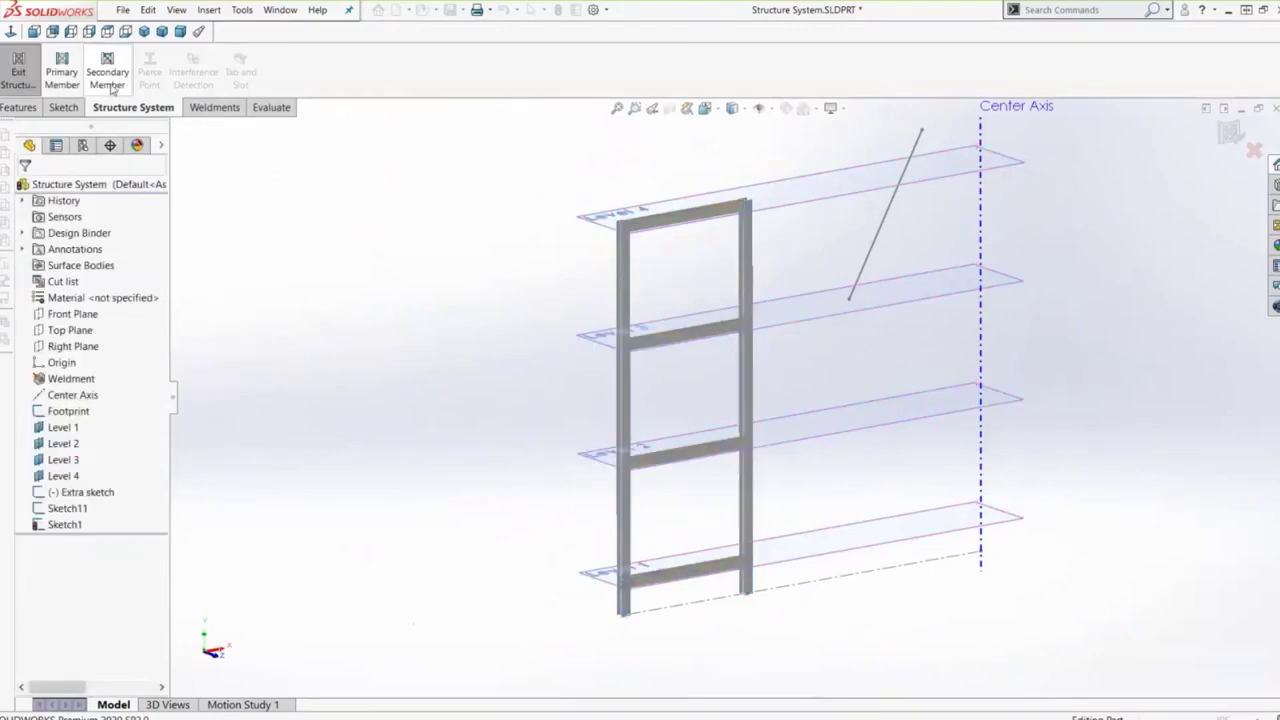
- Start a between-points secondary member connecting the Level 4 beam to the Level 1 beam
click(109, 78)
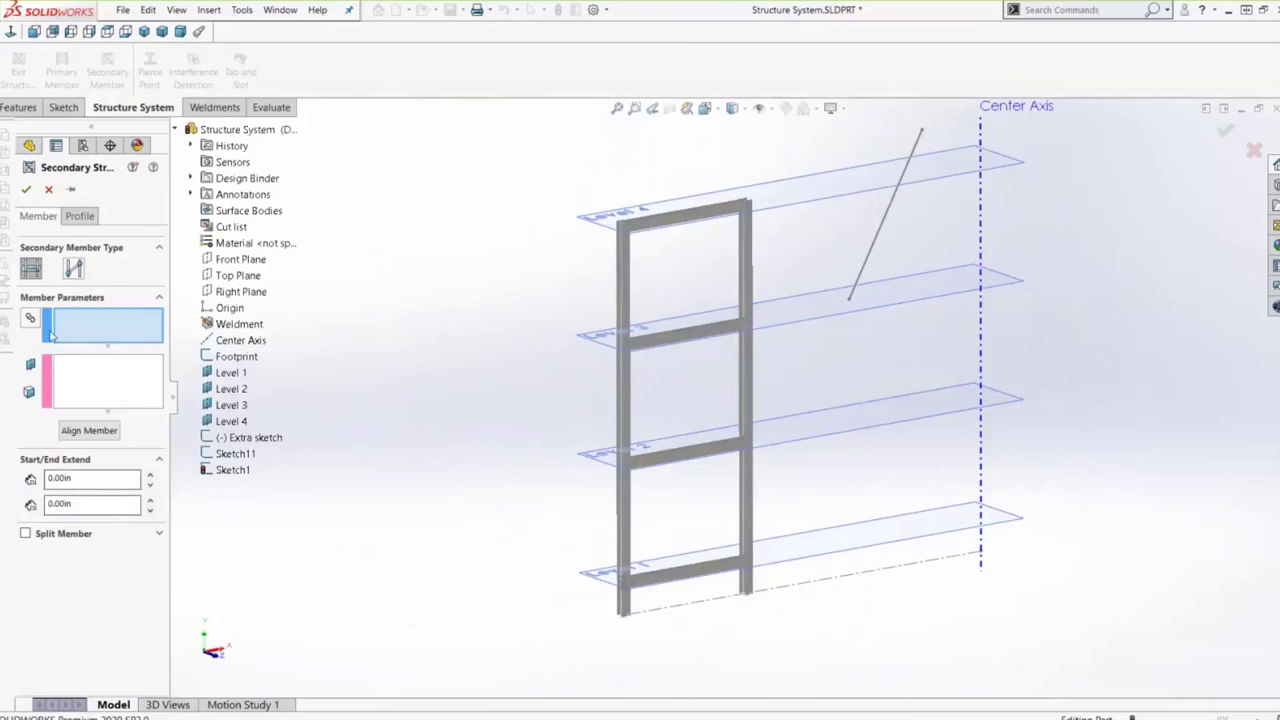
click(73, 268)
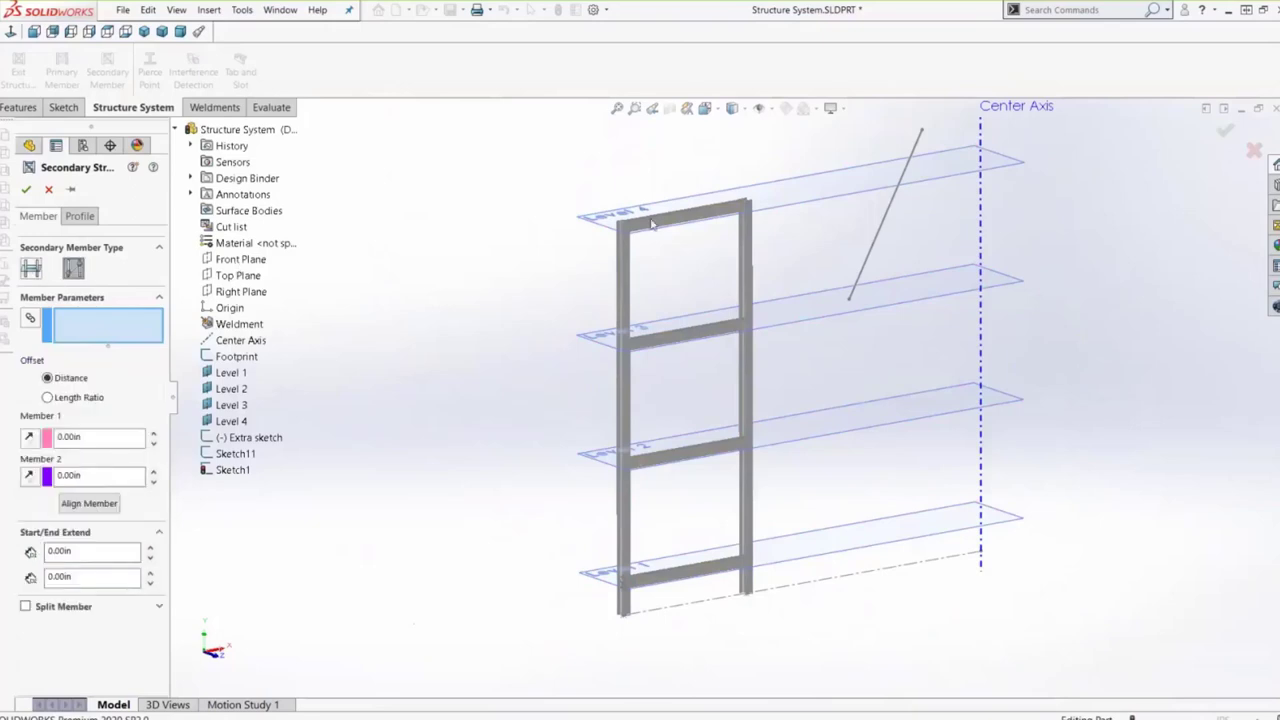
click(652, 224)
click(662, 575)
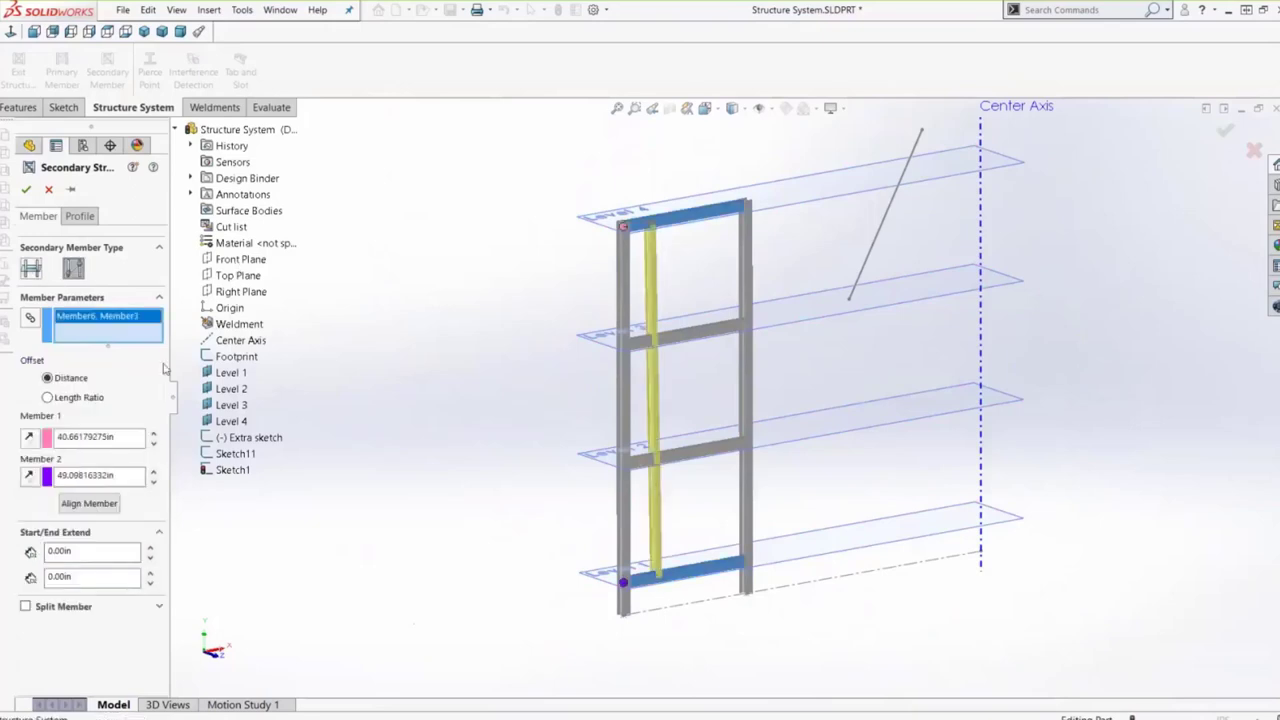
- Make the secondary member run corner to corner by reversing the Member 1 offset direction and setting both offsets to 0 in
click(29, 437)
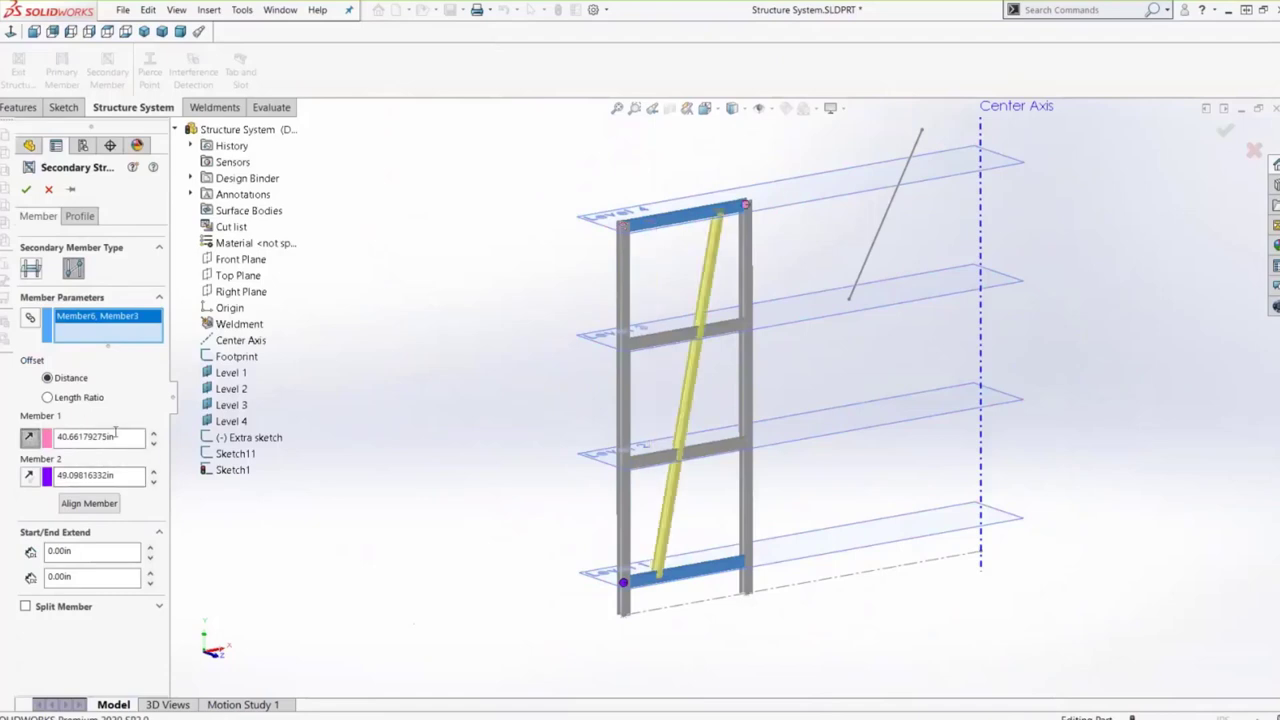
double_click(100, 436)
text(0)
key(Return)
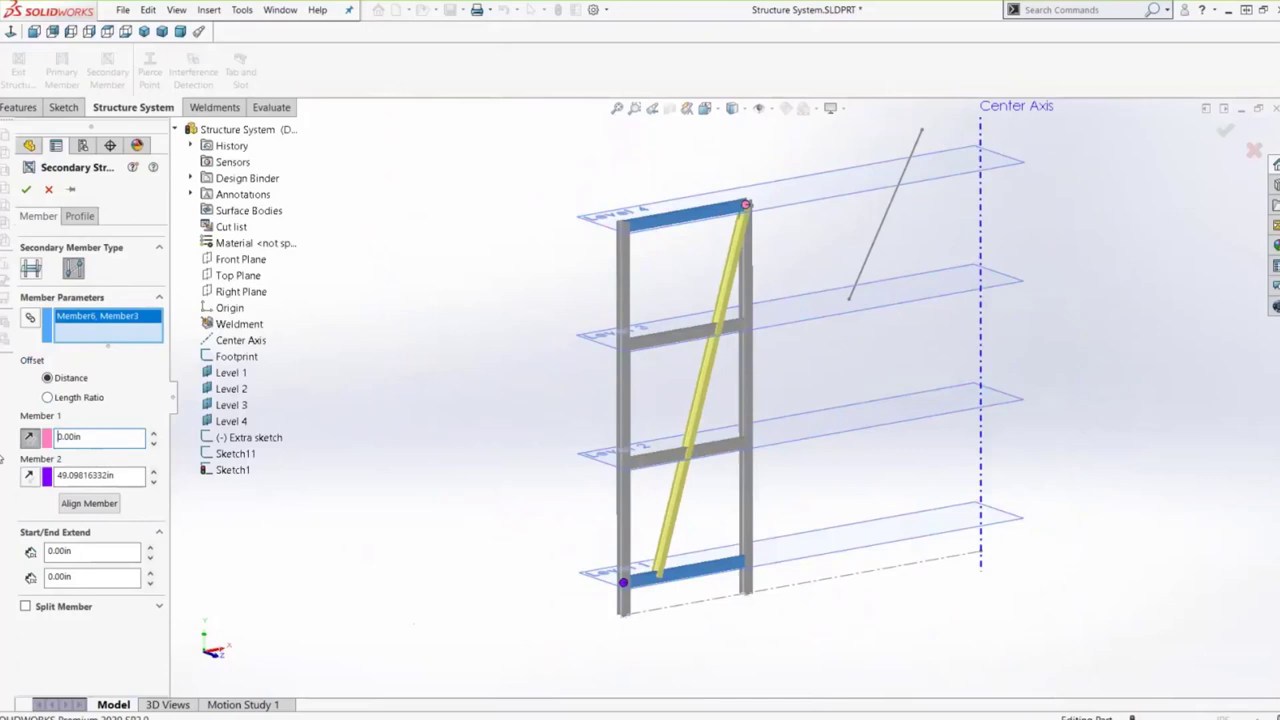
double_click(139, 478)
text(0)
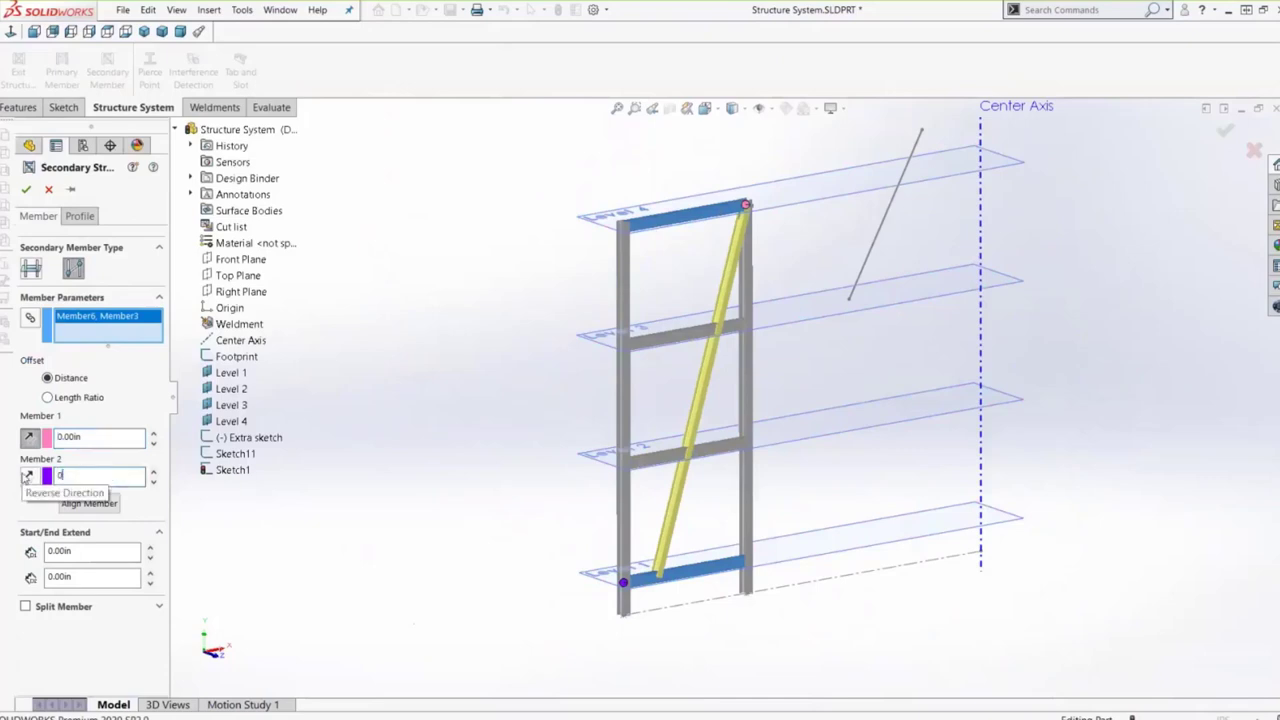
key(Return)
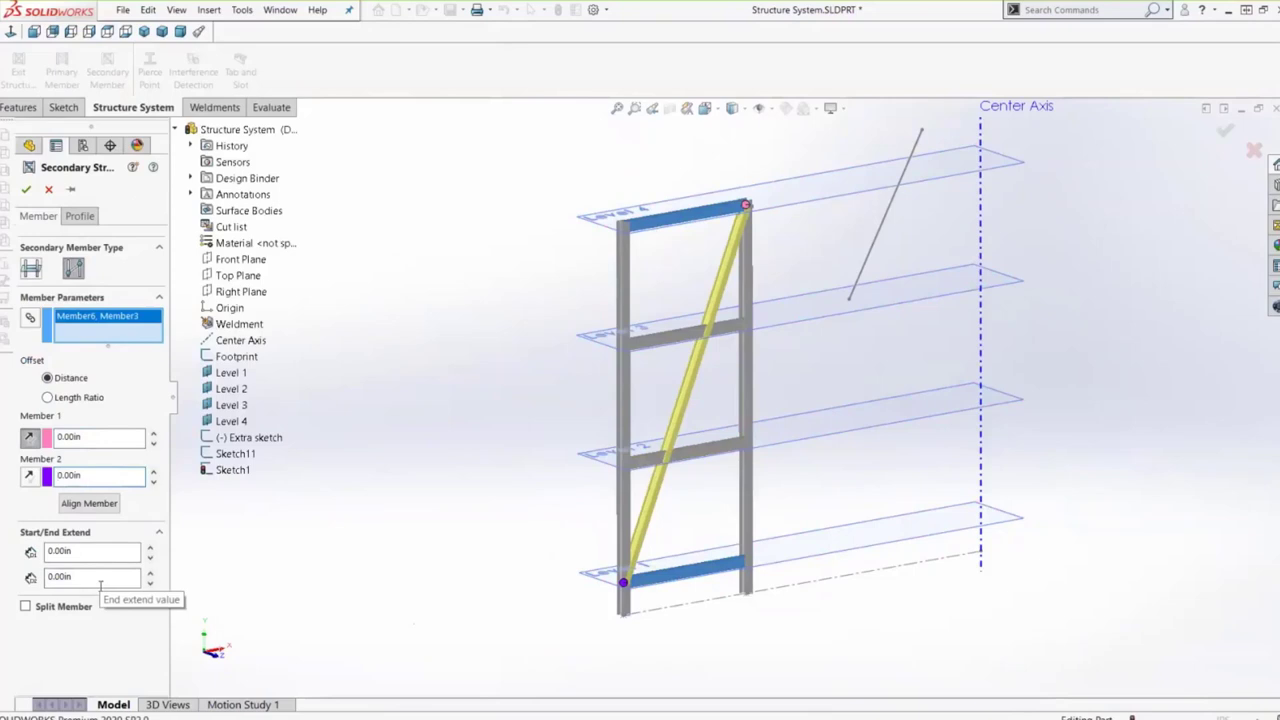
- Split the diagonal brace by reference at the Level 3 and Level 2 beams and create it
click(26, 608)
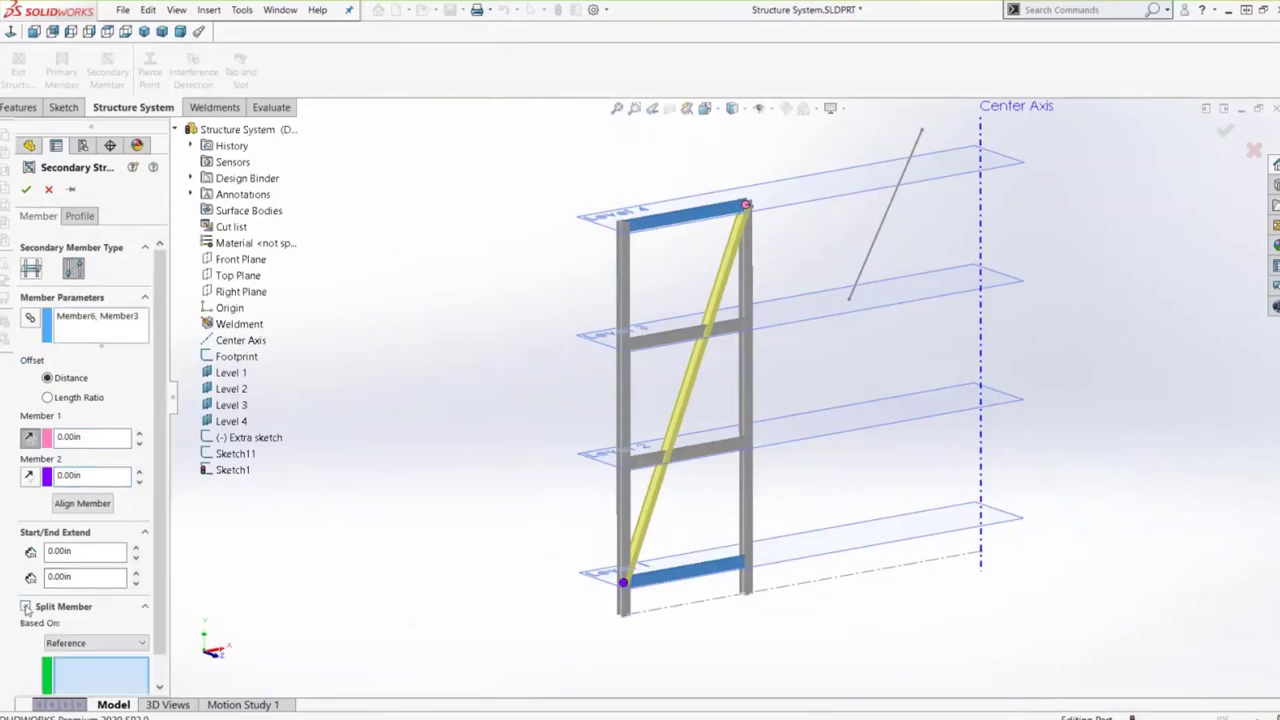
scroll(158, 640, down, 1)
click(128, 615)
click(128, 622)
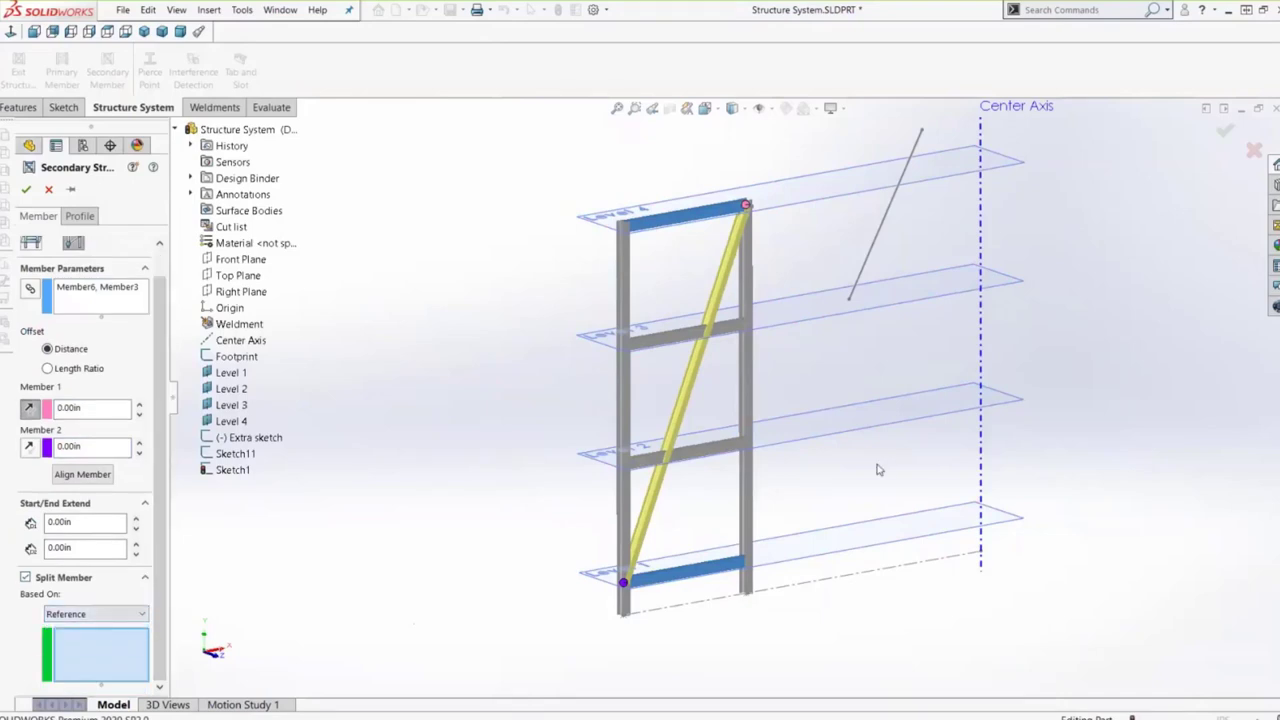
click(709, 340)
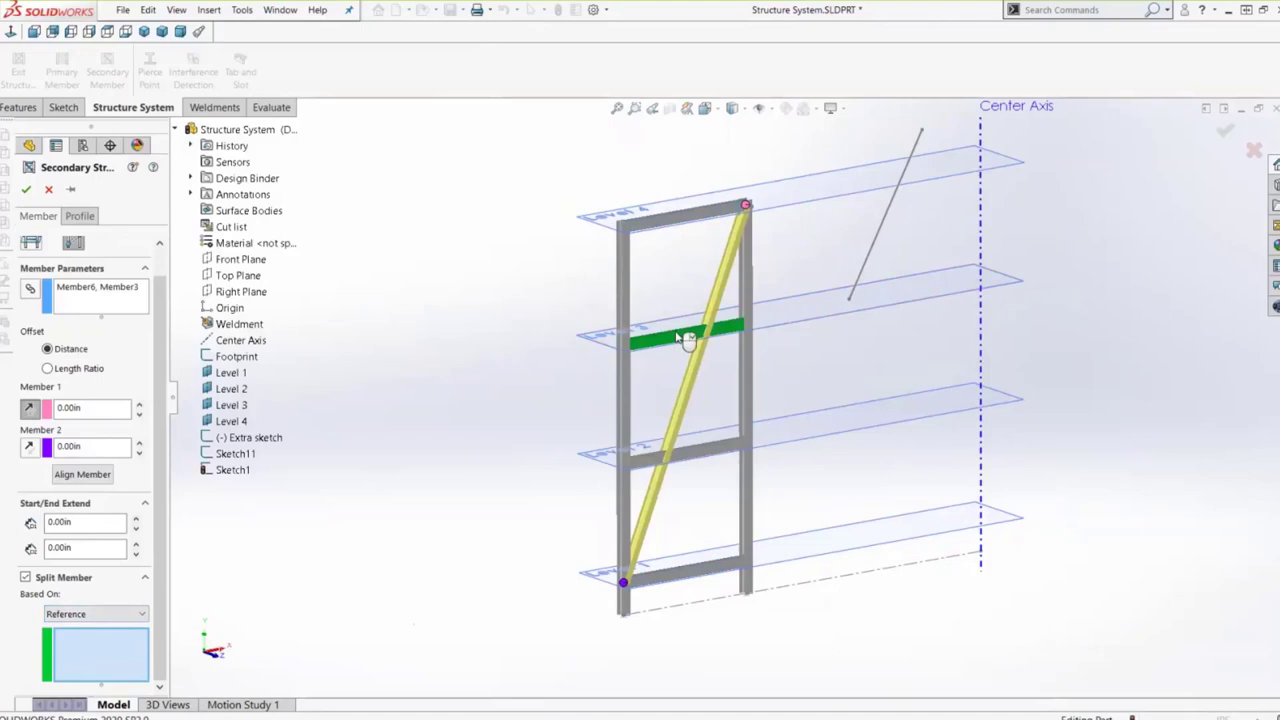
click(718, 455)
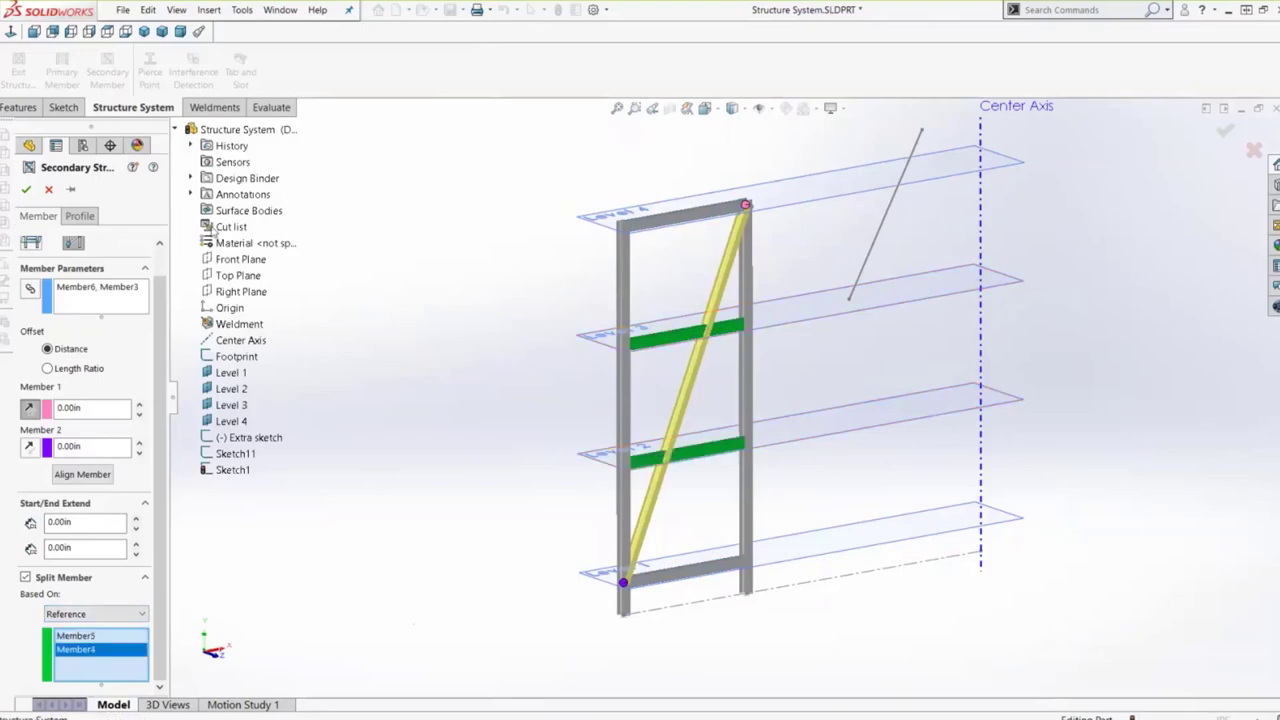
click(28, 188)
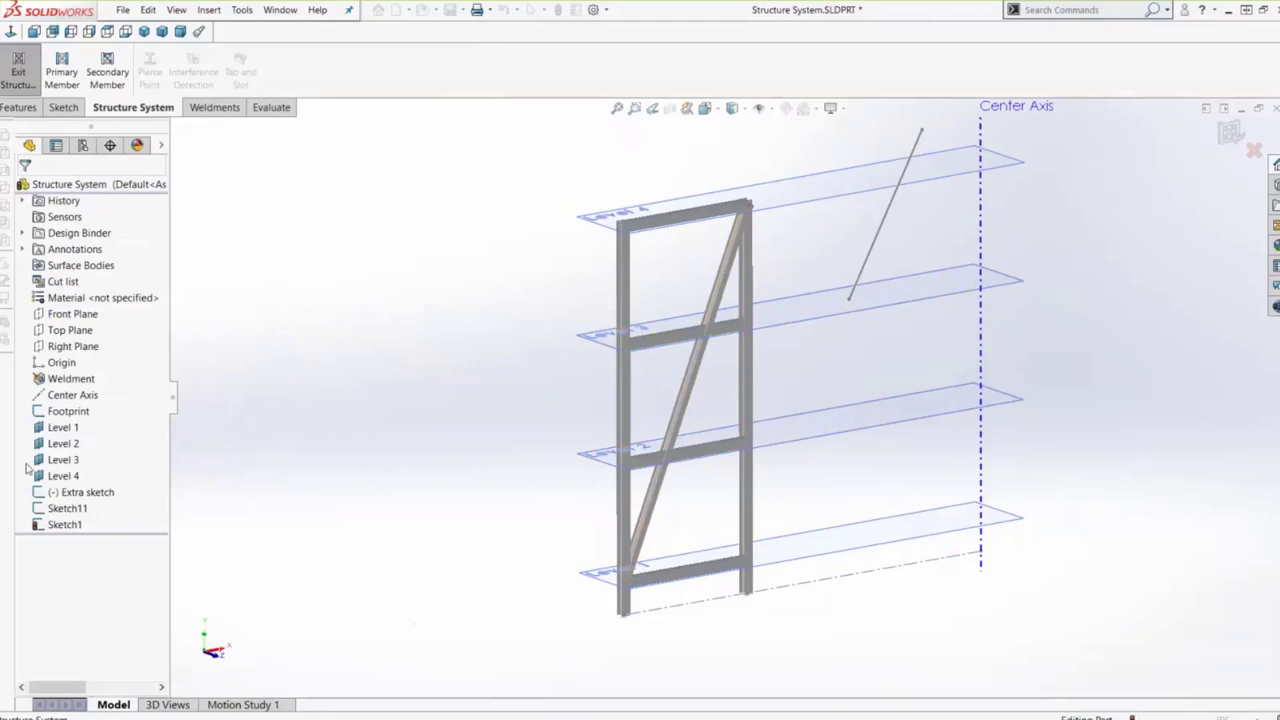
- Set the diagonal brace's profile alignment angle to 90 degrees
scroll(669, 277, down, 3)
scroll(669, 306, up, 2)
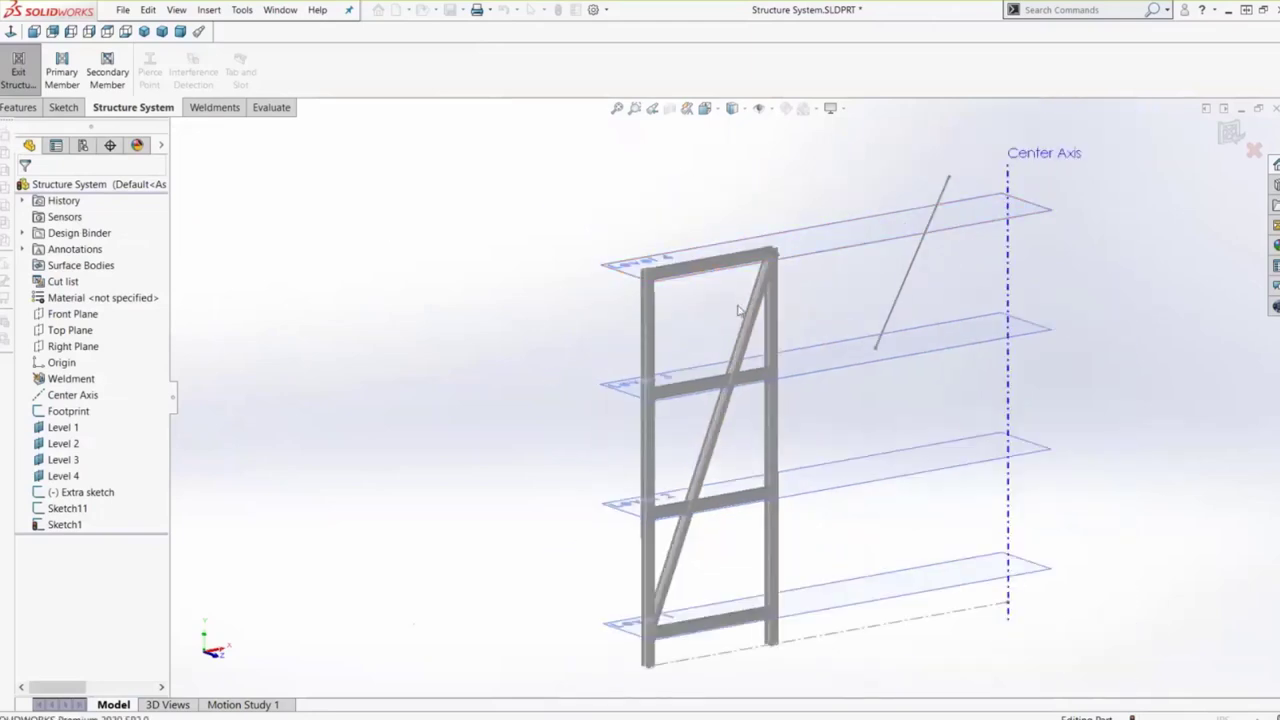
scroll(764, 284, down, 3)
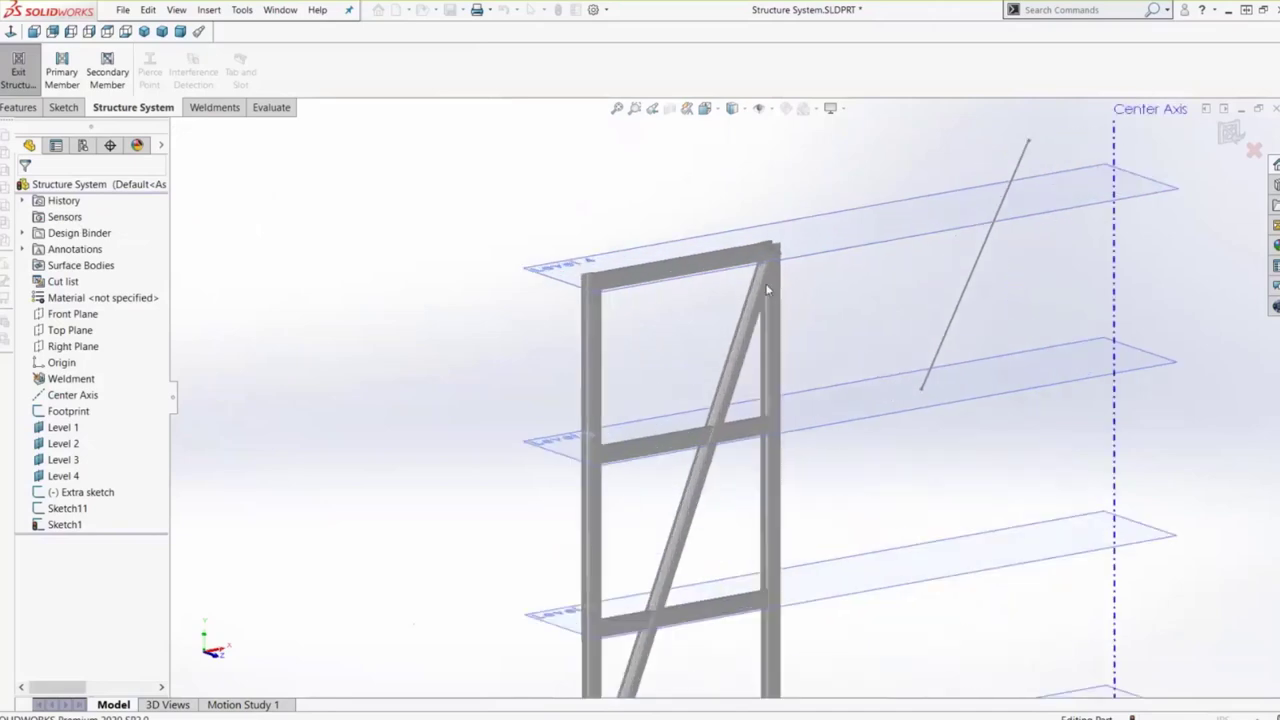
click(740, 375)
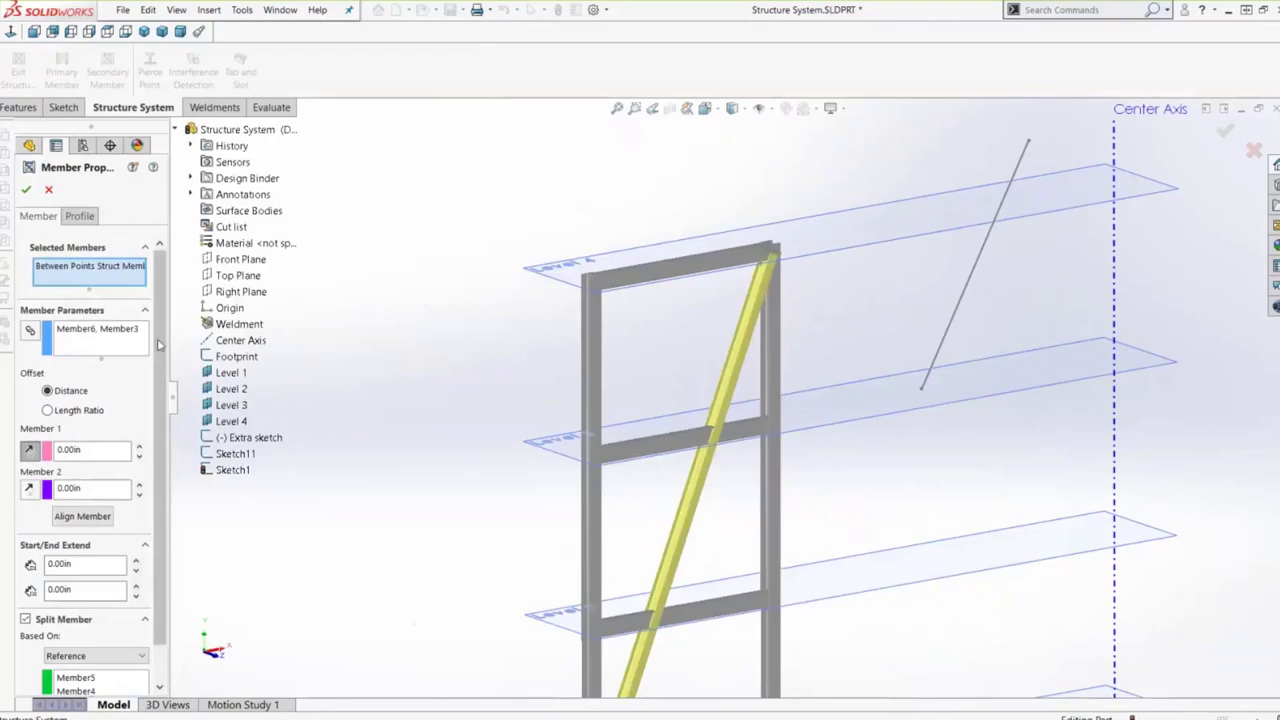
click(82, 216)
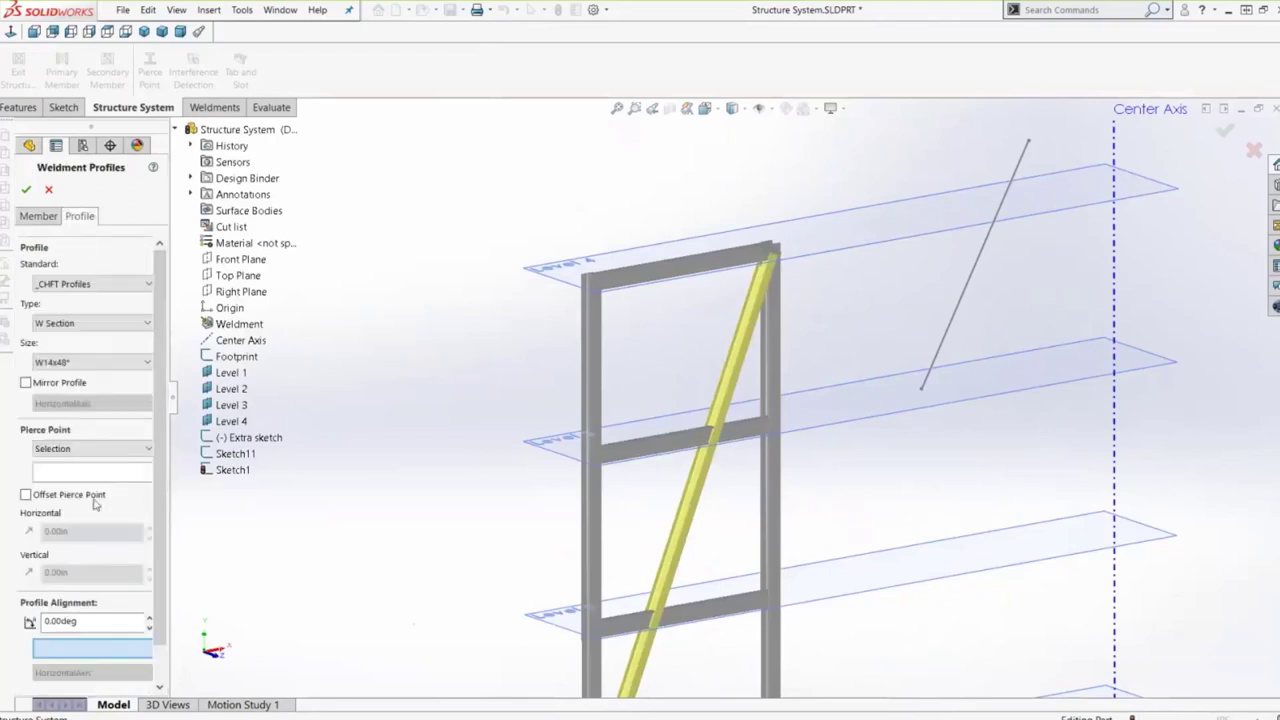
double_click(84, 620)
text(90)
key(Return)
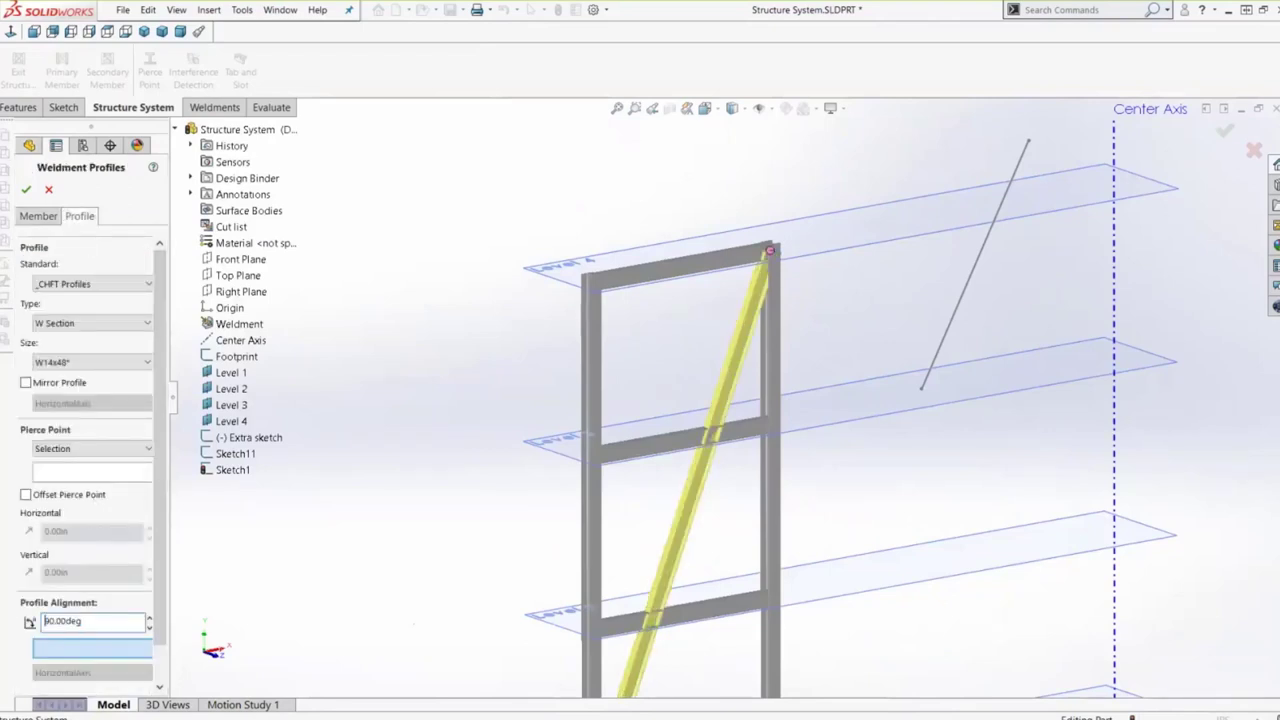
click(26, 189)
- Exit the structure system to Corner Management, enlarge the corner groups list and select all simple corner groups
scroll(489, 343, up, 5)
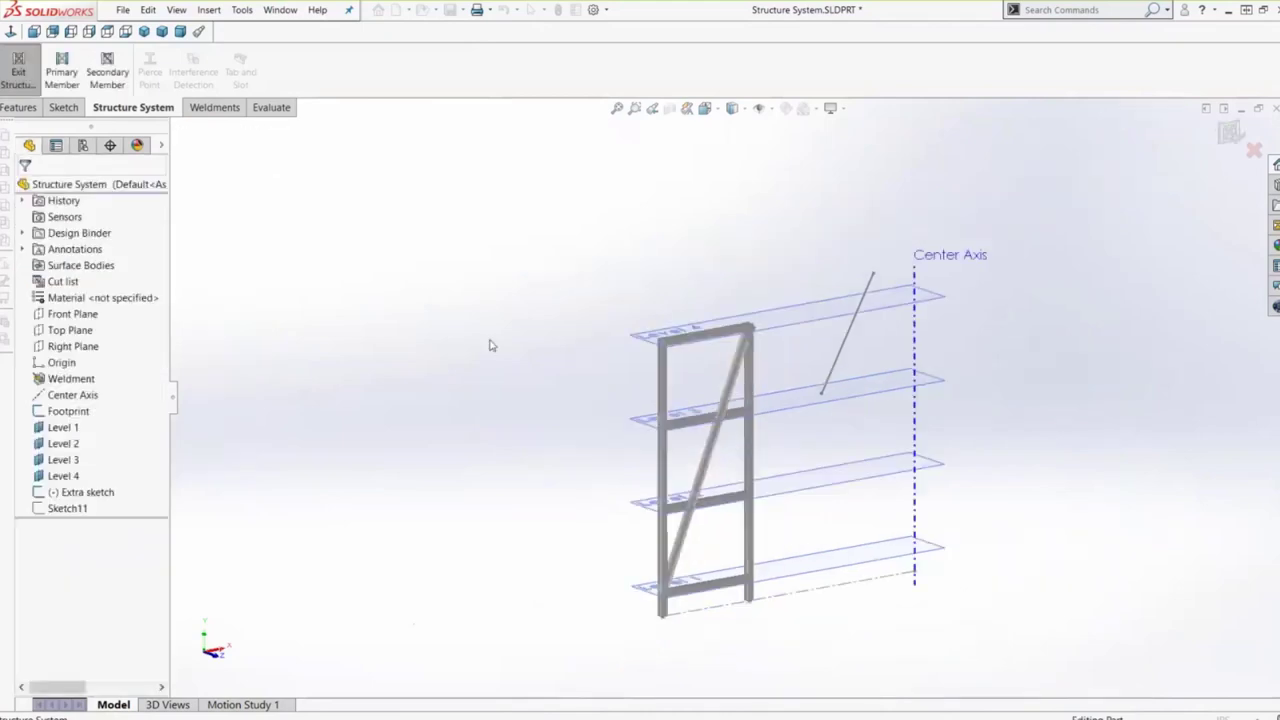
scroll(489, 343, down, 3)
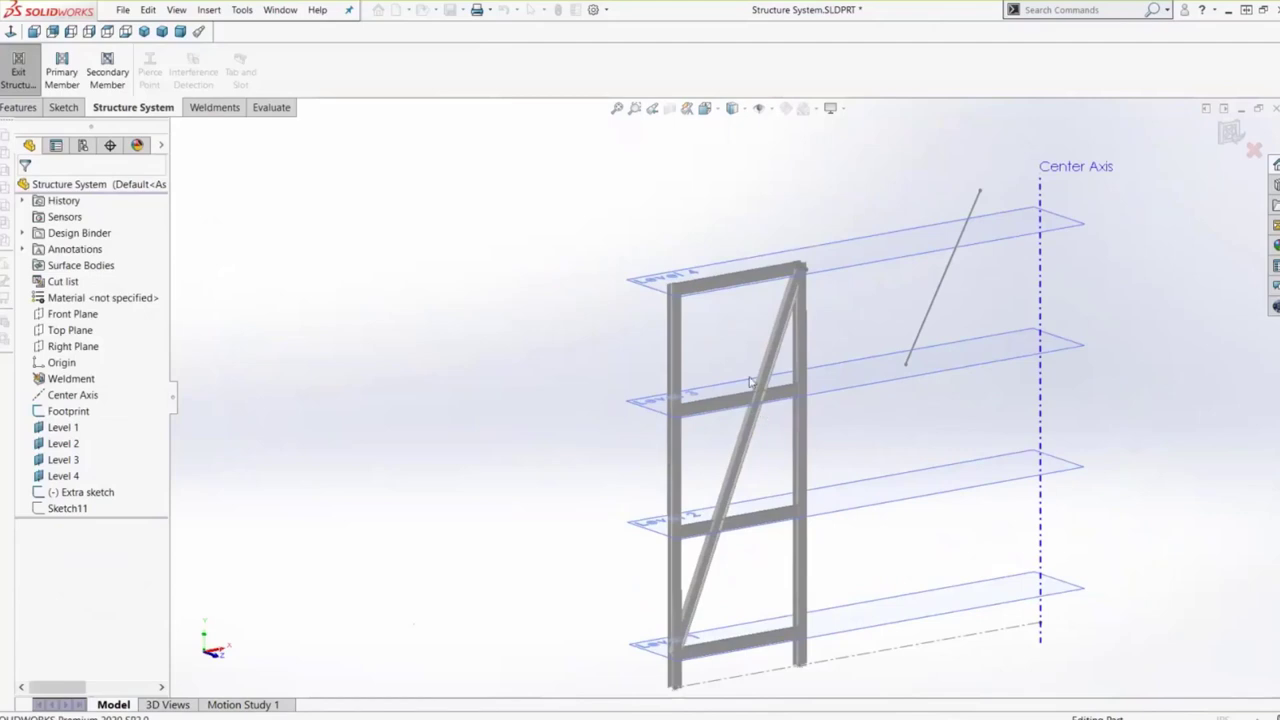
click(19, 72)
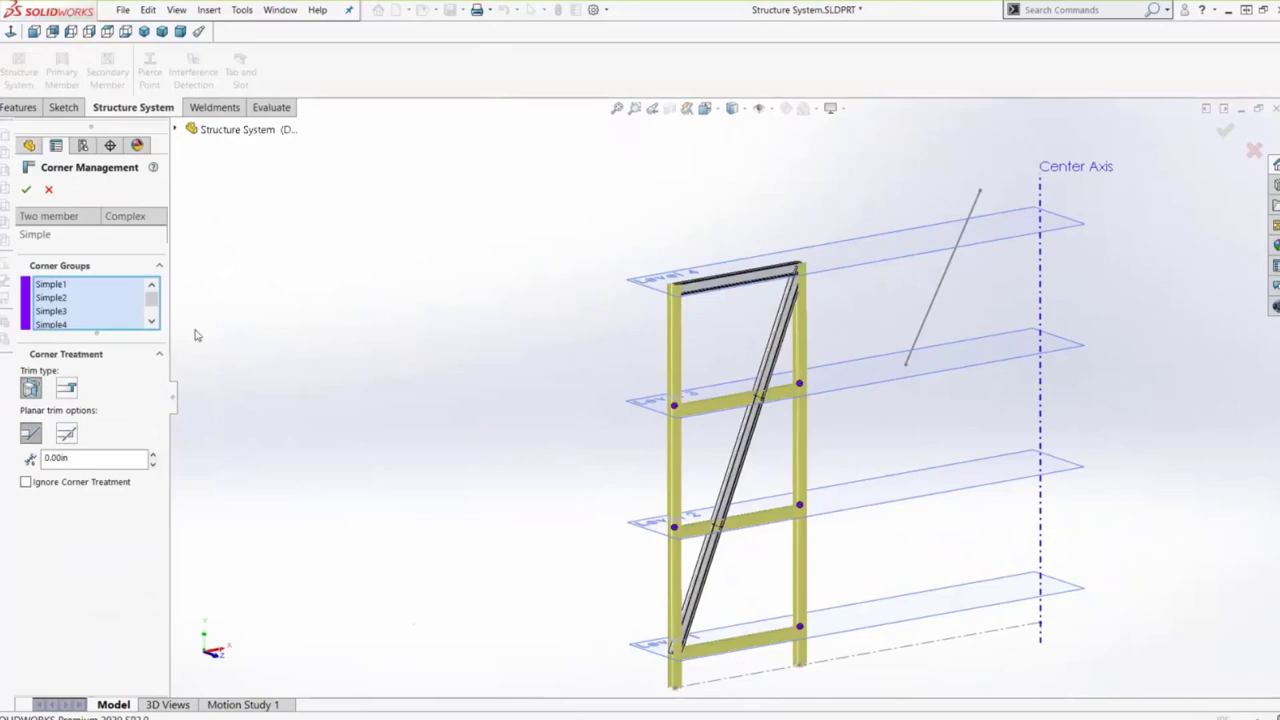
drag(194, 331, 218, 331)
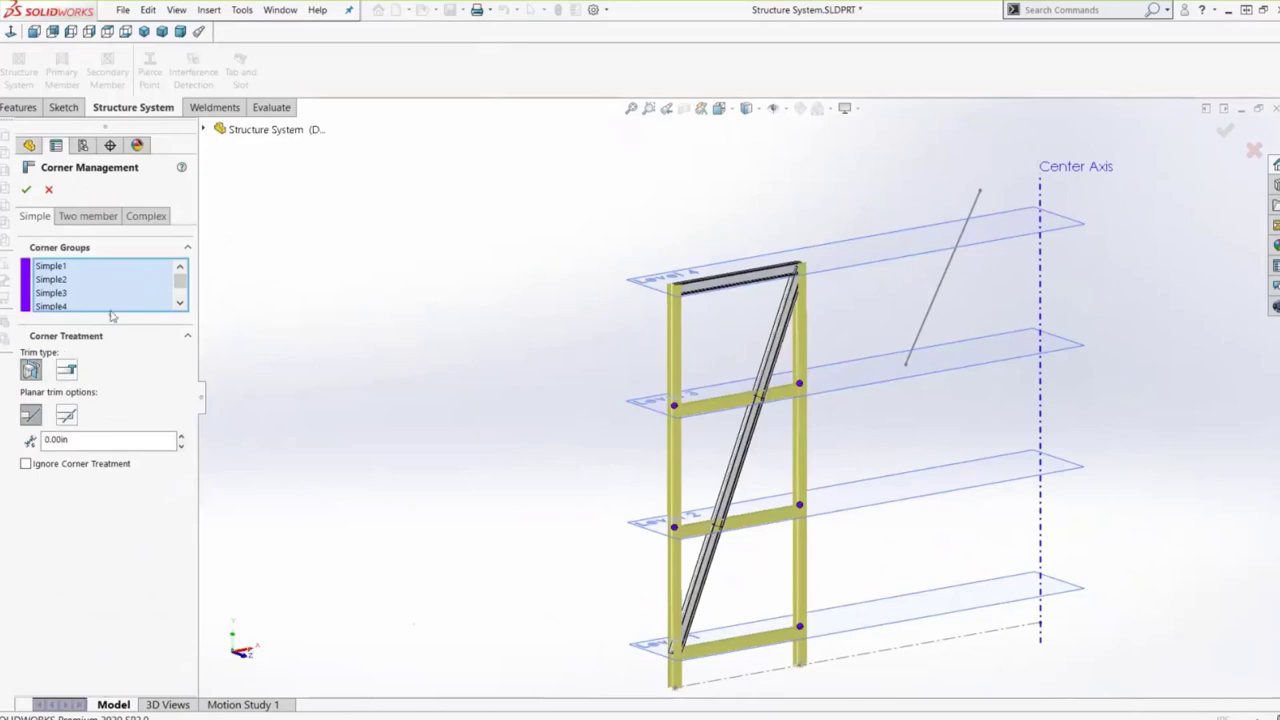
drag(110, 314, 100, 418)
click(50, 266)
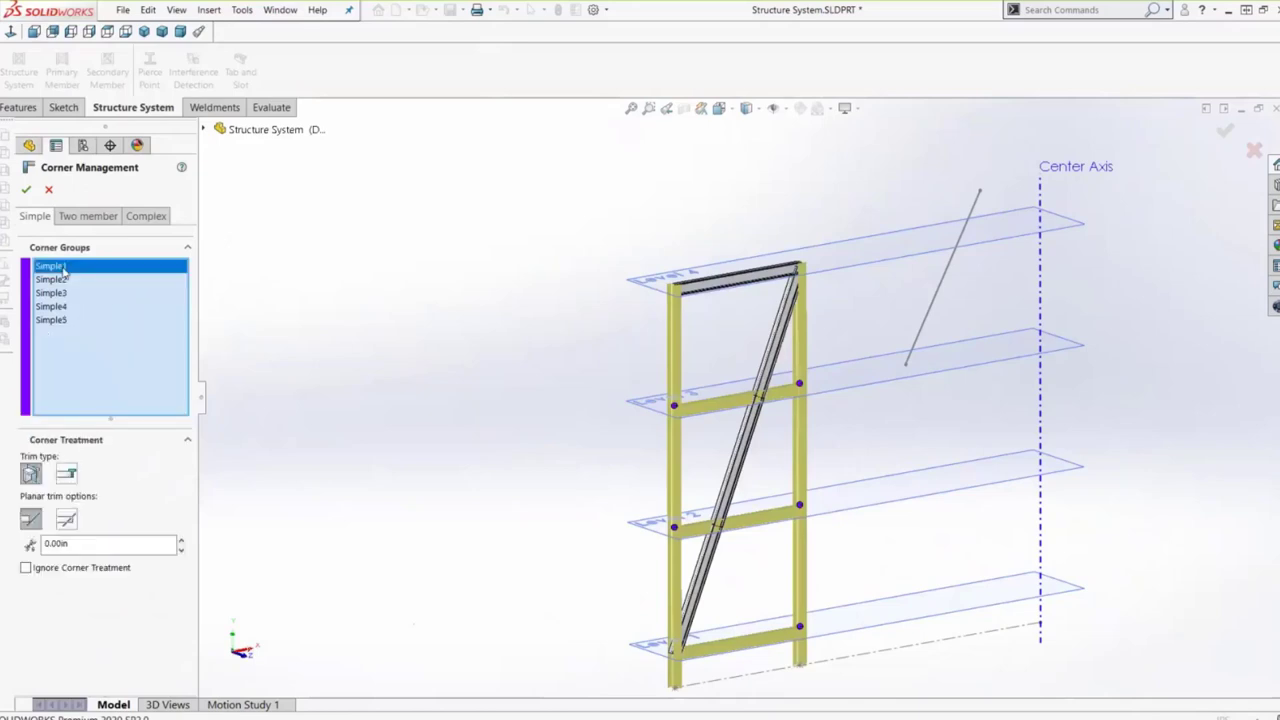
key(ctrl+a)
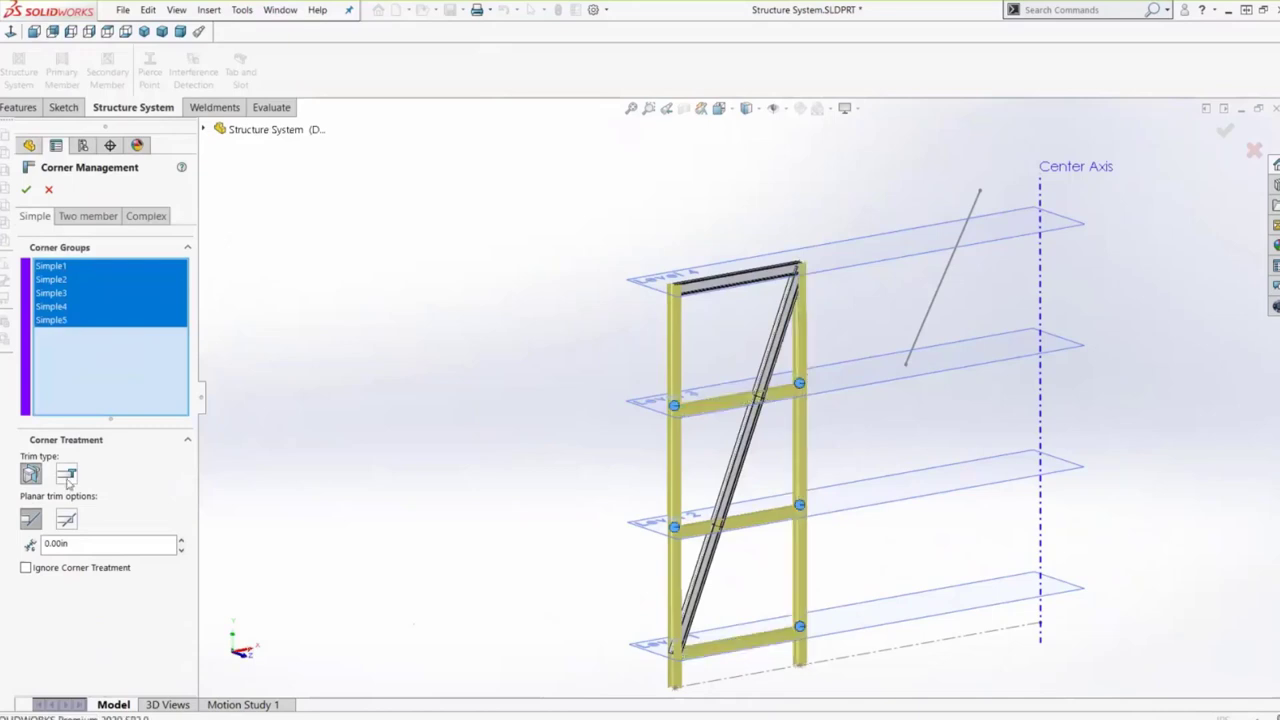
- Set the two-member corner at Level 4 to body trim, with Member1 as the tool and Member6 trimmed
click(88, 216)
click(82, 268)
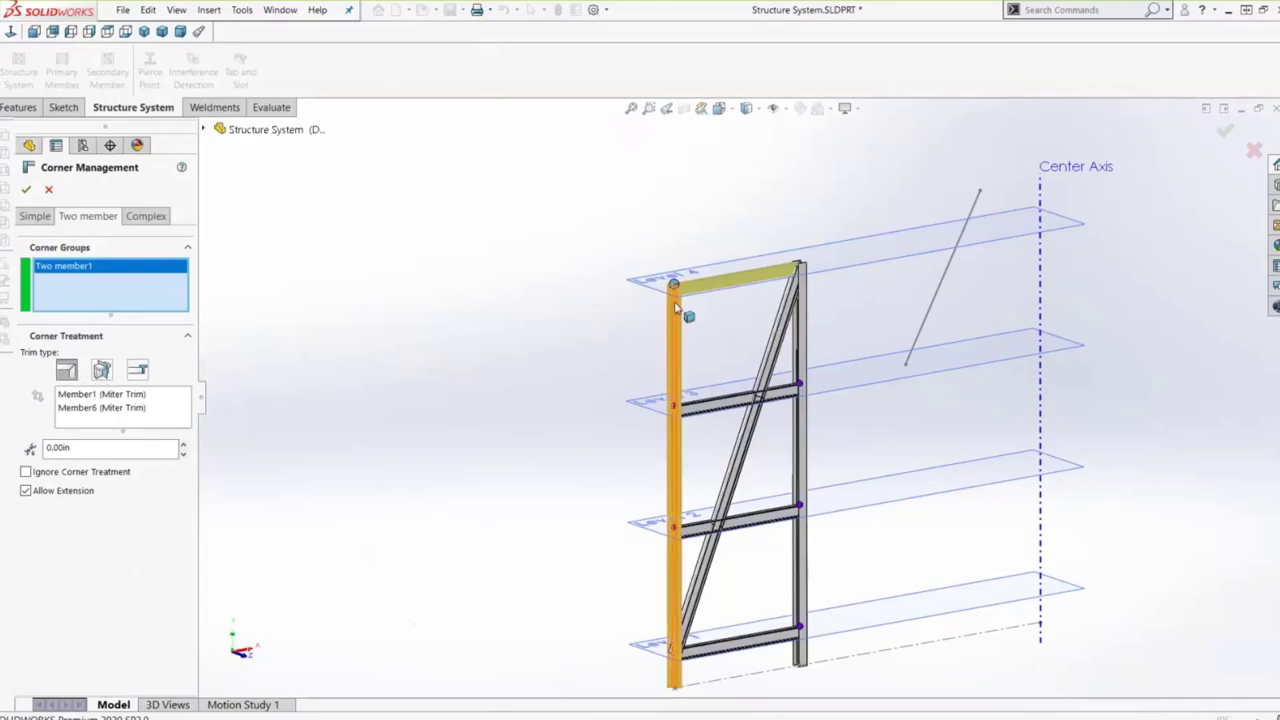
scroll(680, 300, down, 5)
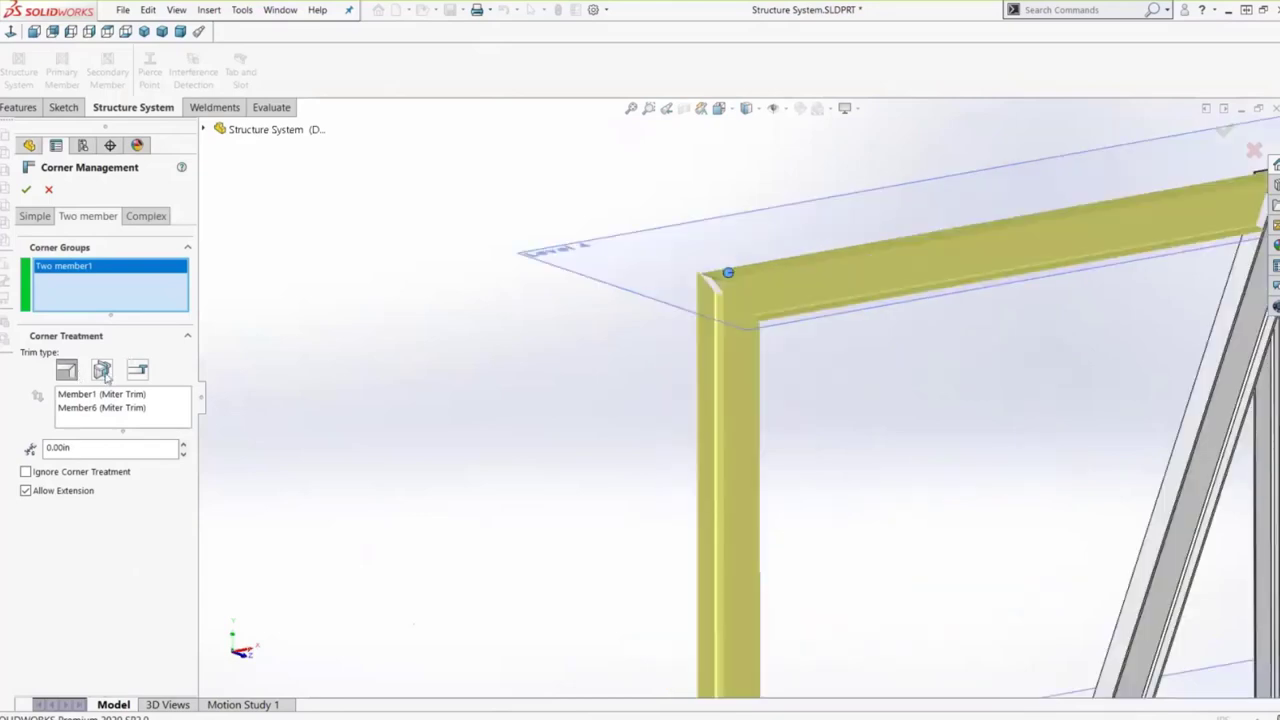
click(138, 371)
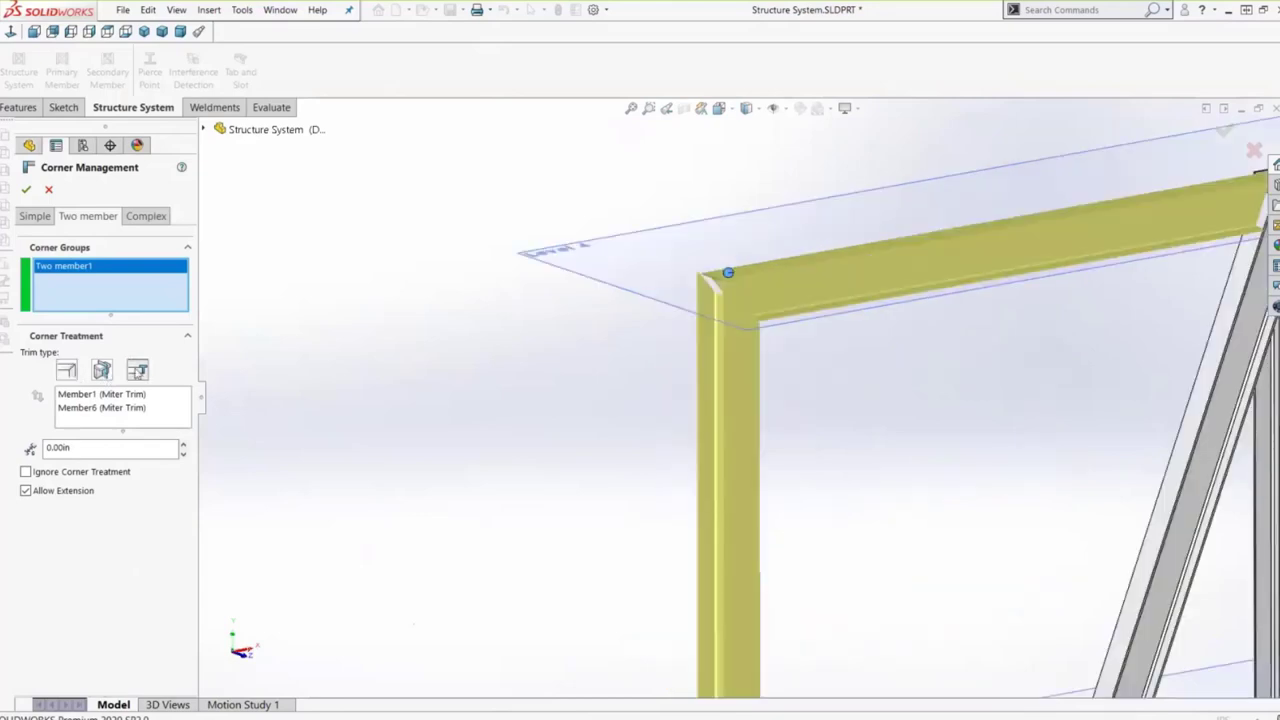
click(64, 408)
click(37, 397)
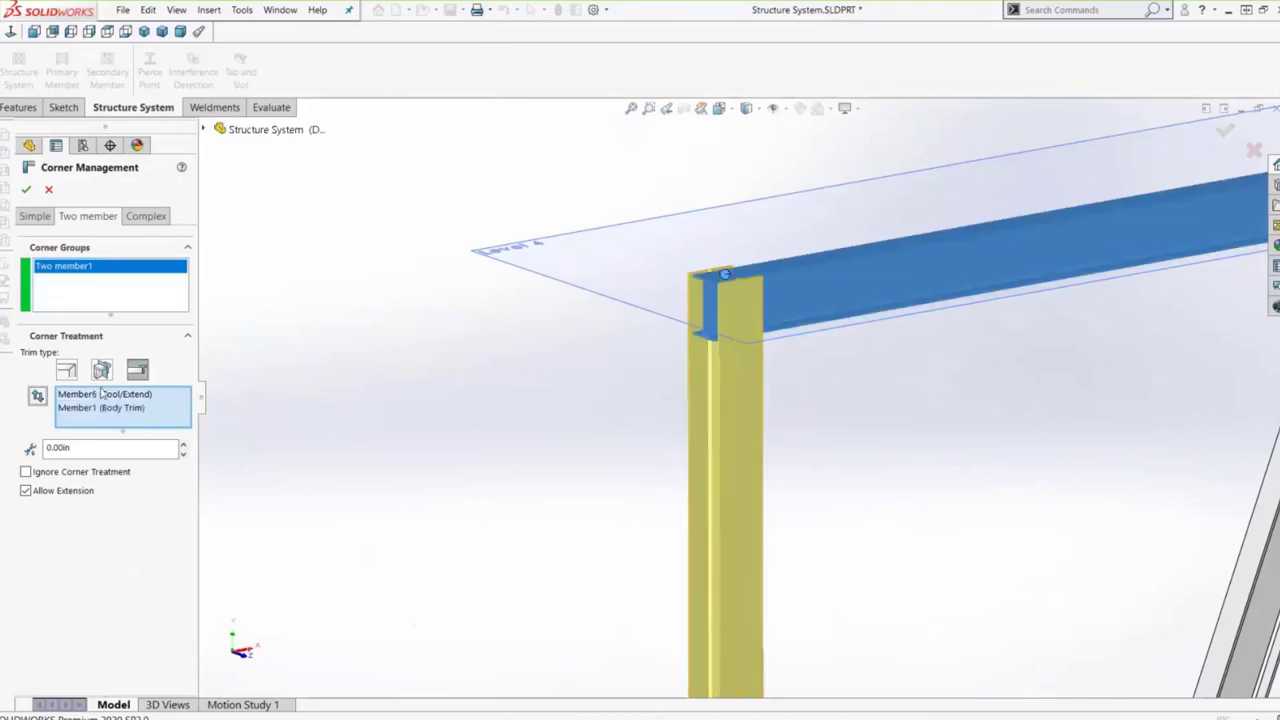
click(37, 397)
scroll(740, 330, up, 3)
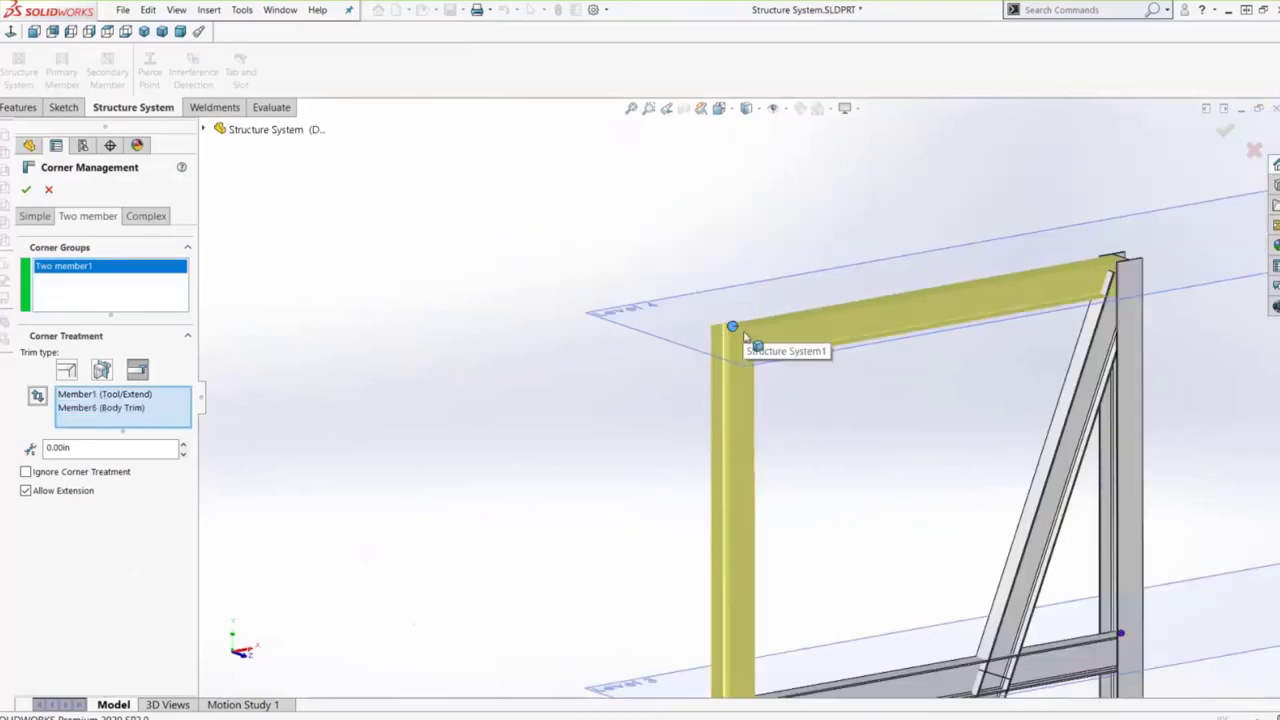
scroll(735, 330, up, 1)
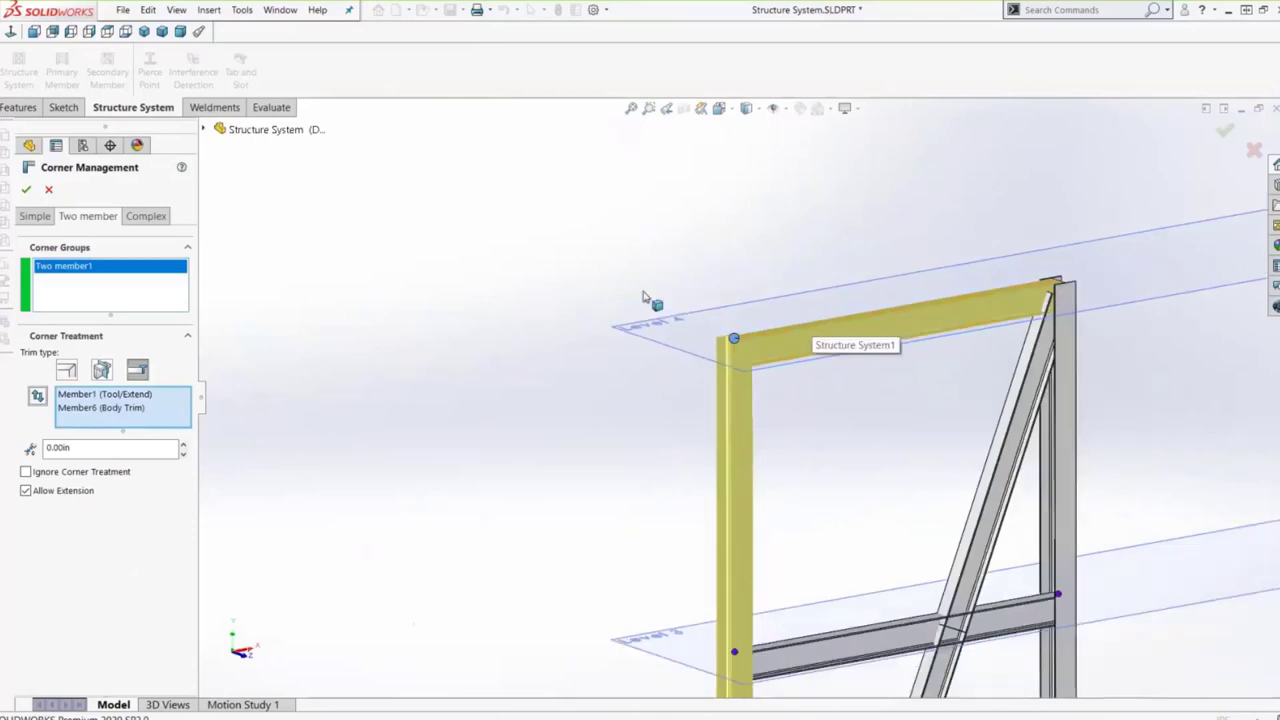
- Check the trim tool member of the complex corner at Level 4's brace end and accept the corner treatments
click(148, 215)
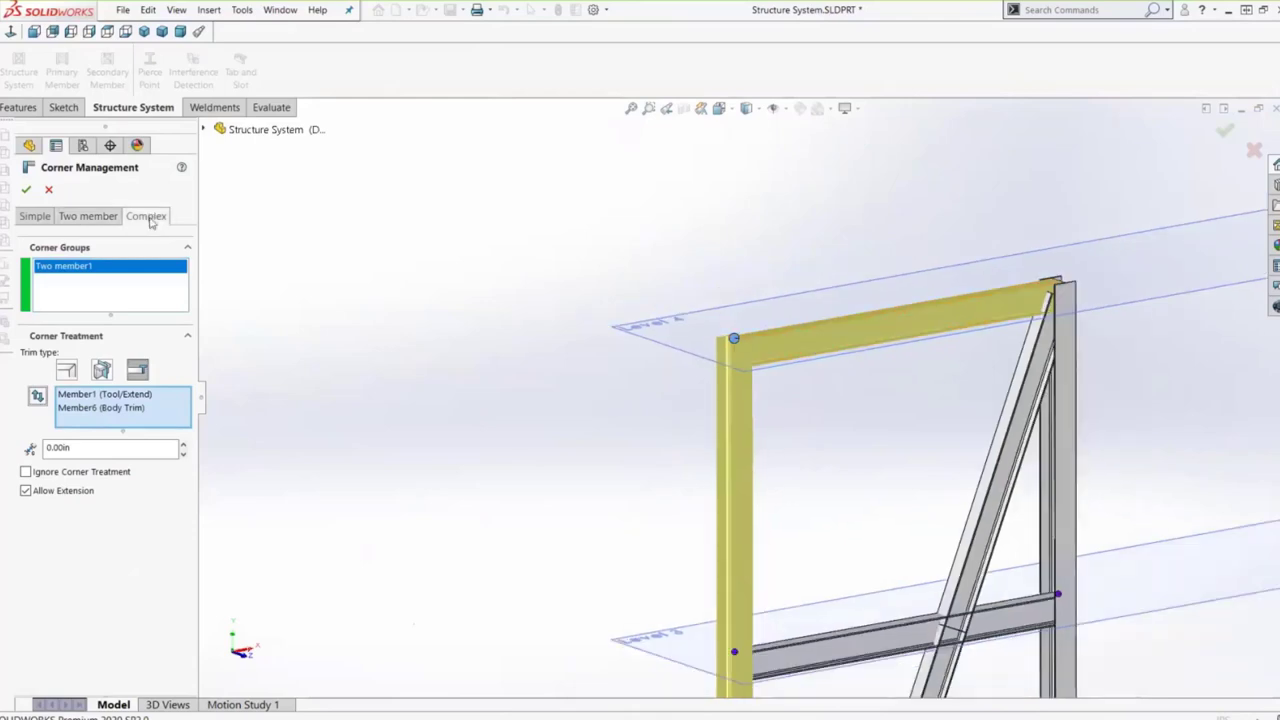
click(1058, 283)
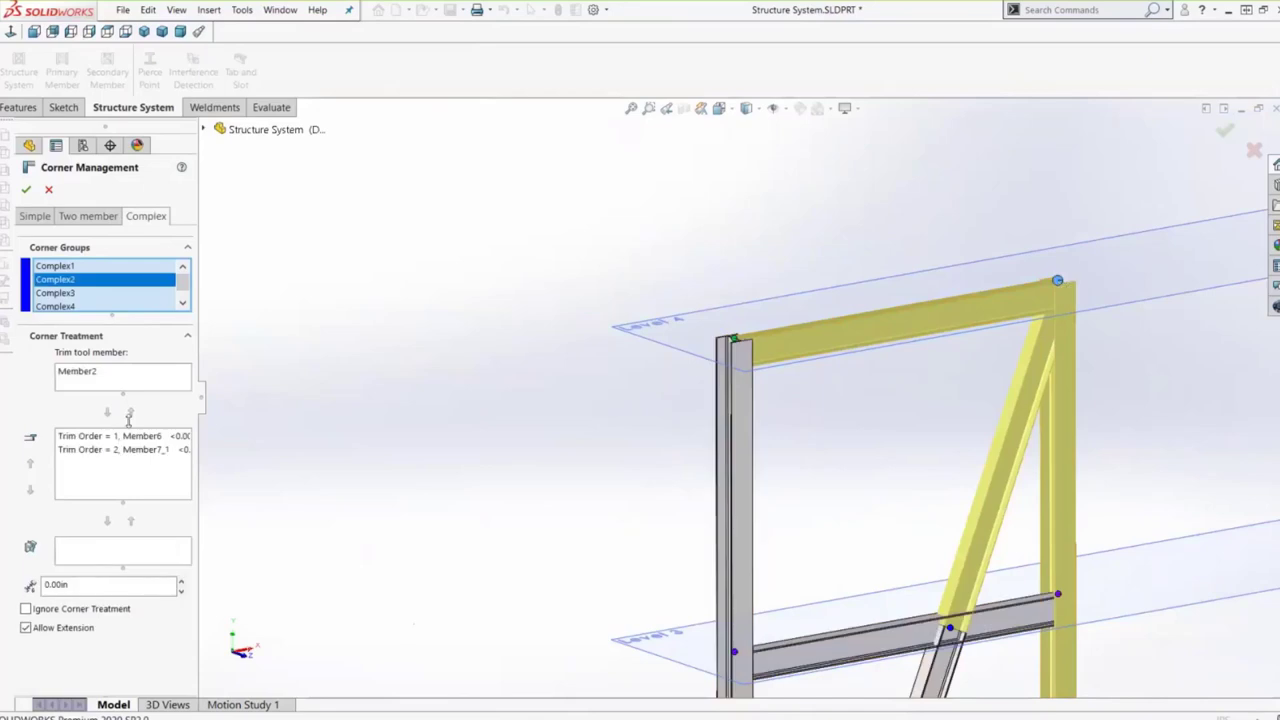
click(84, 374)
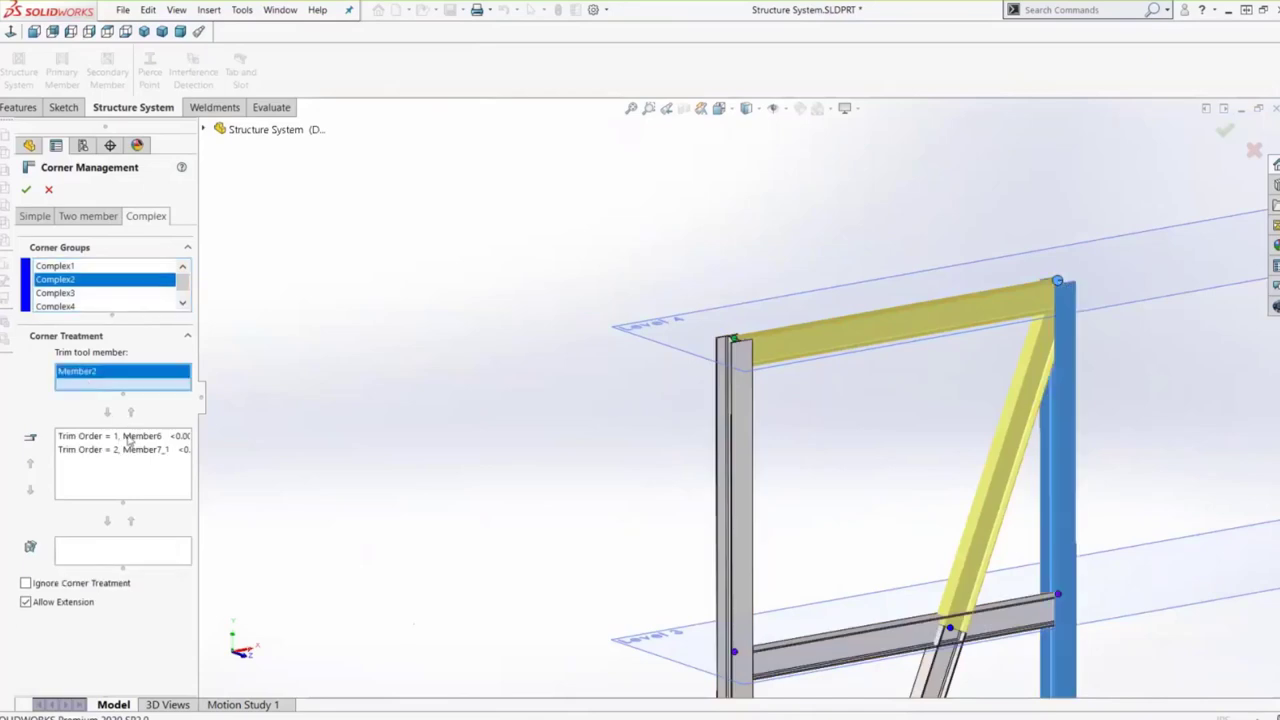
click(26, 188)
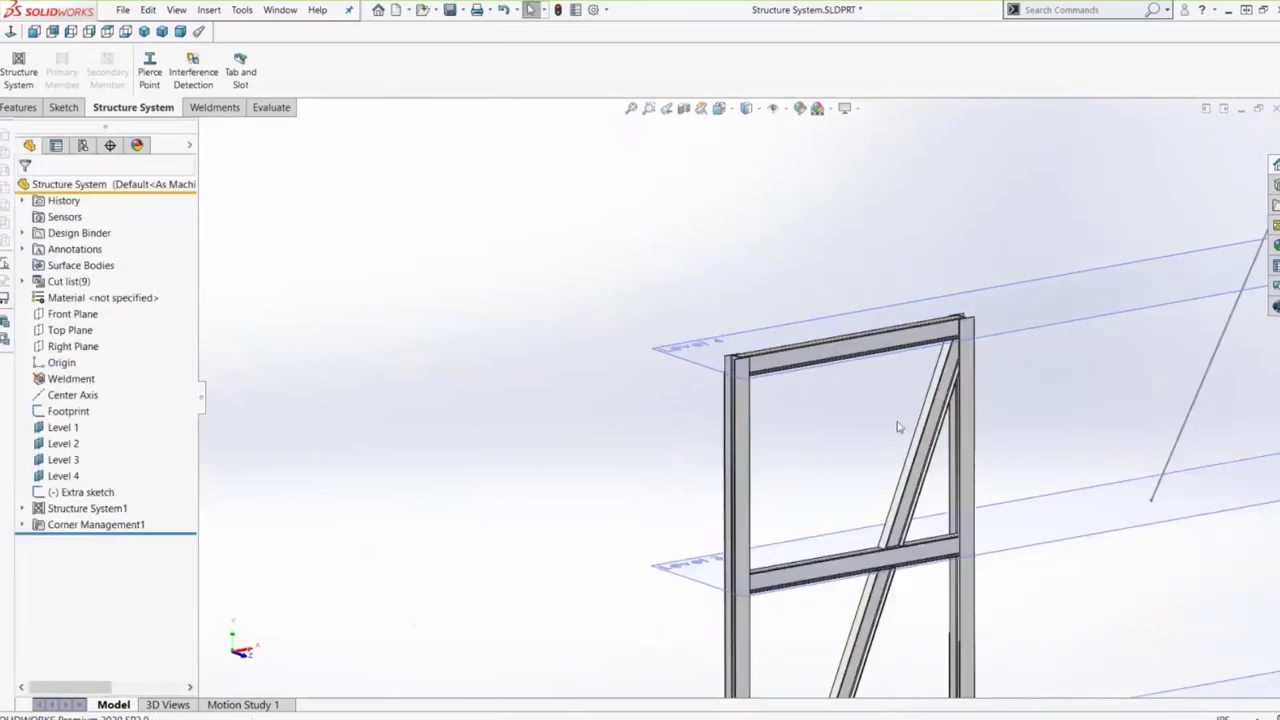
- Examine the trimmed ends of the Level 4 and Level 3 beams and the split diagonal brace
middle_drag(971, 429, 929, 414)
scroll(929, 414, down, 5)
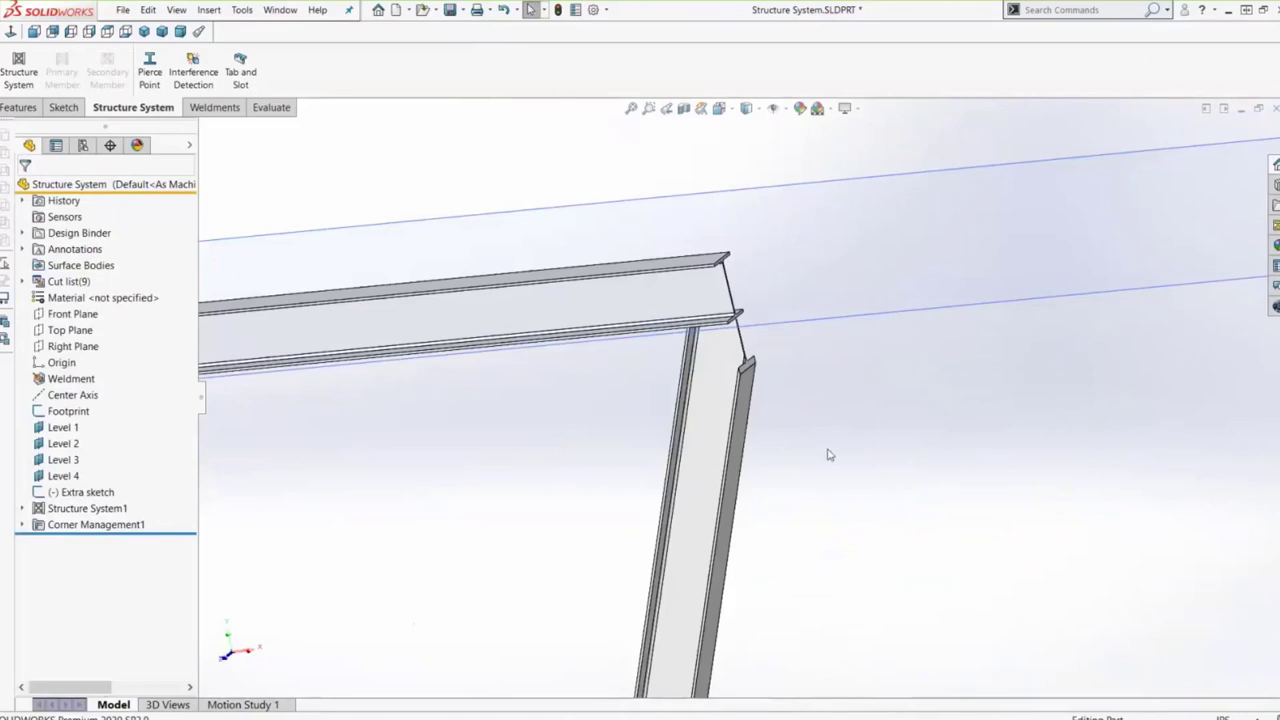
scroll(828, 455, up, 5)
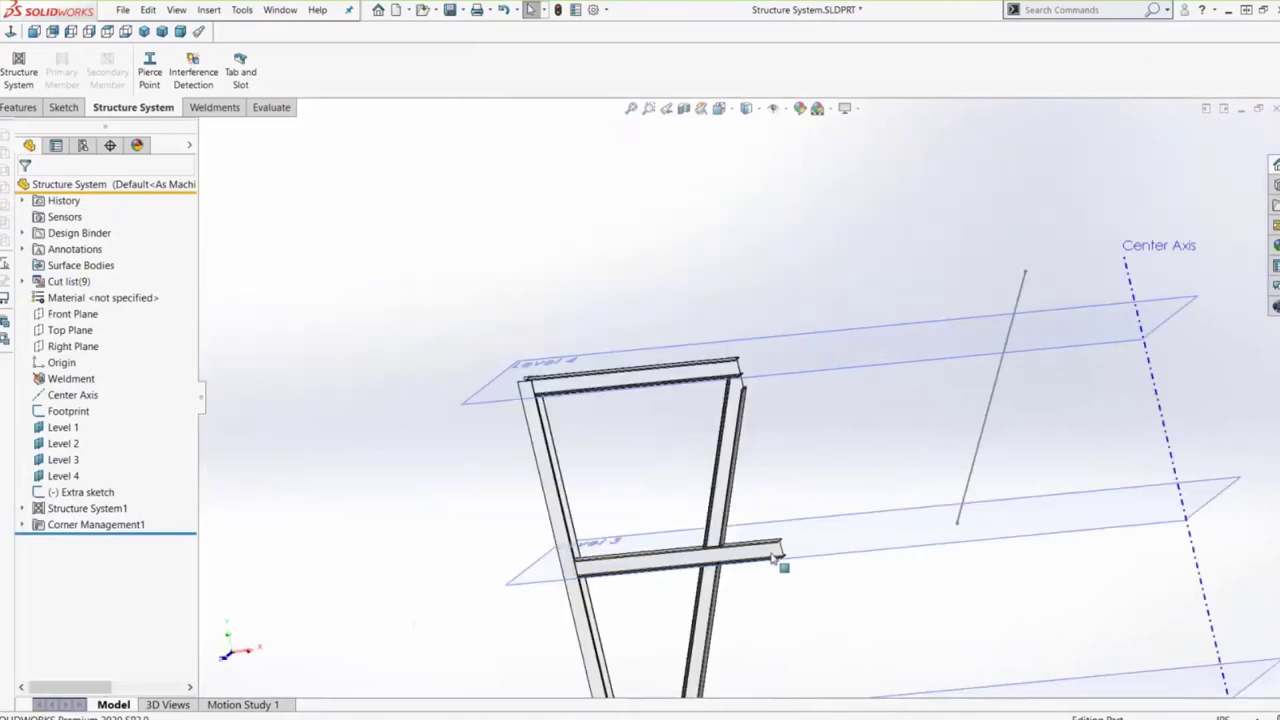
mouse_move(752, 555)
middle_down()
mouse_move(783, 514)
mouse_move(754, 543)
middle_up()
scroll(754, 543, down, 5)
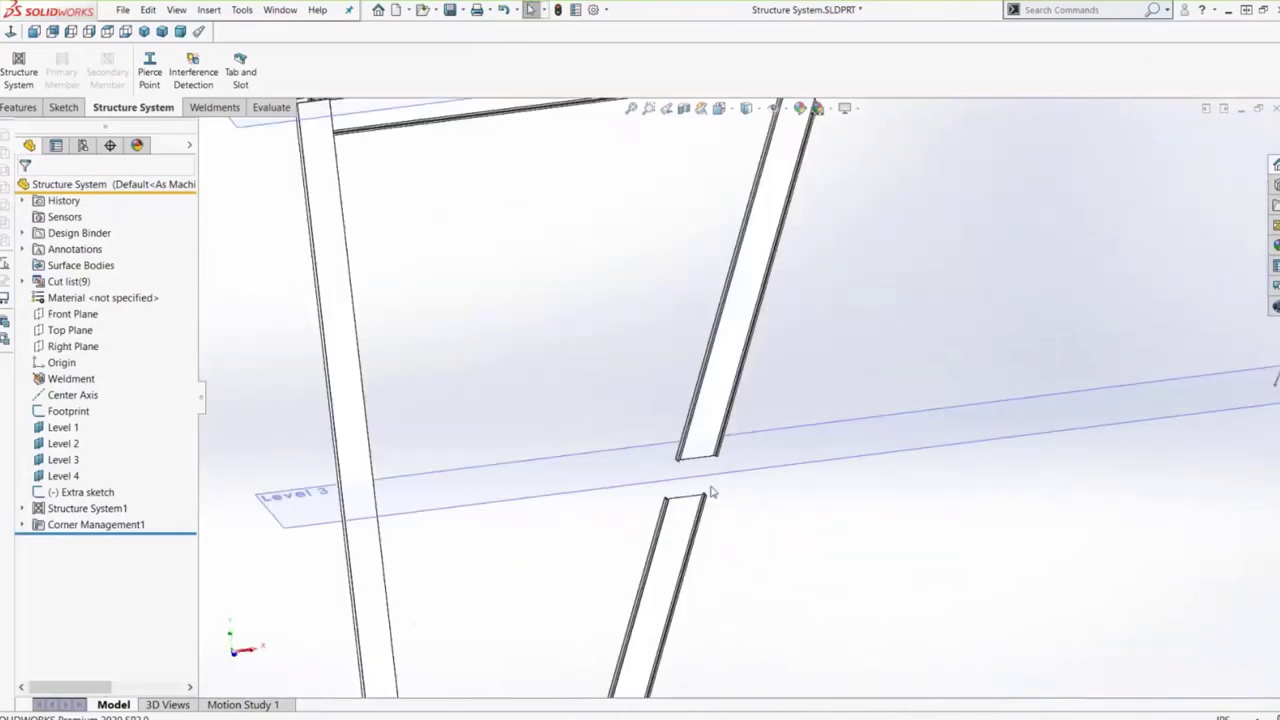
scroll(826, 306, up, 3)
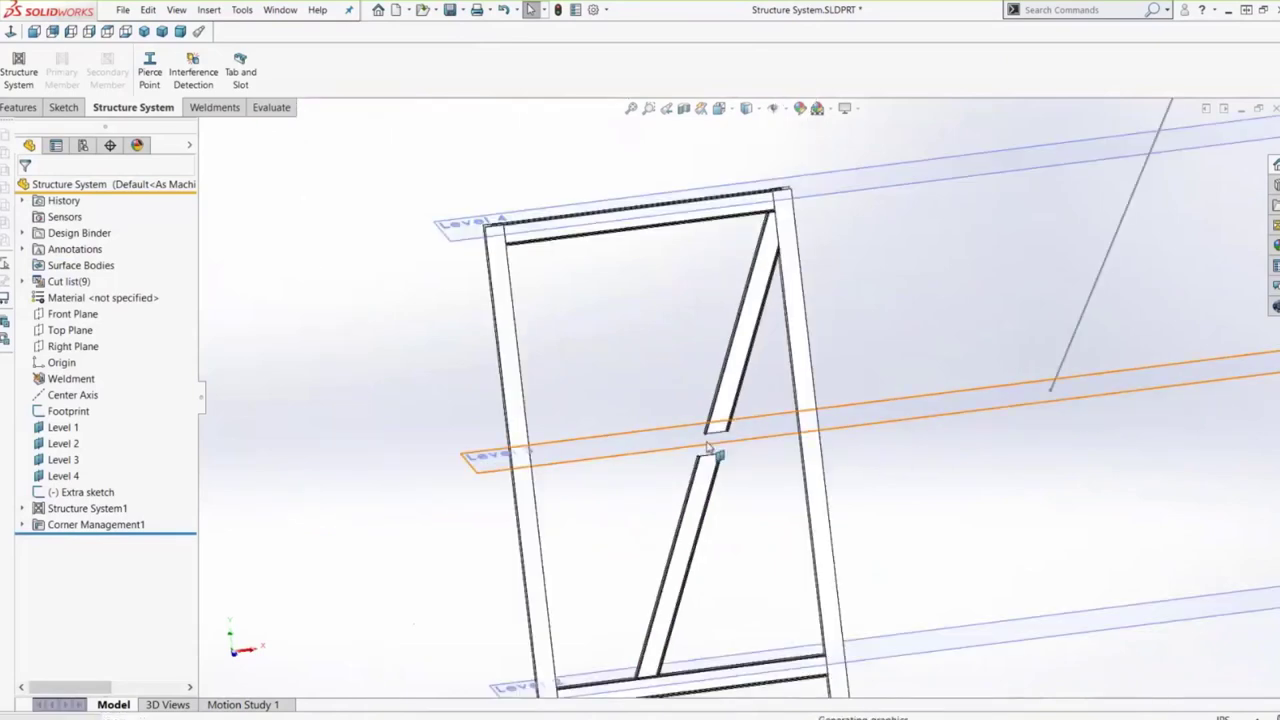
scroll(706, 444, up, 4)
middle_drag(706, 444, 870, 460)
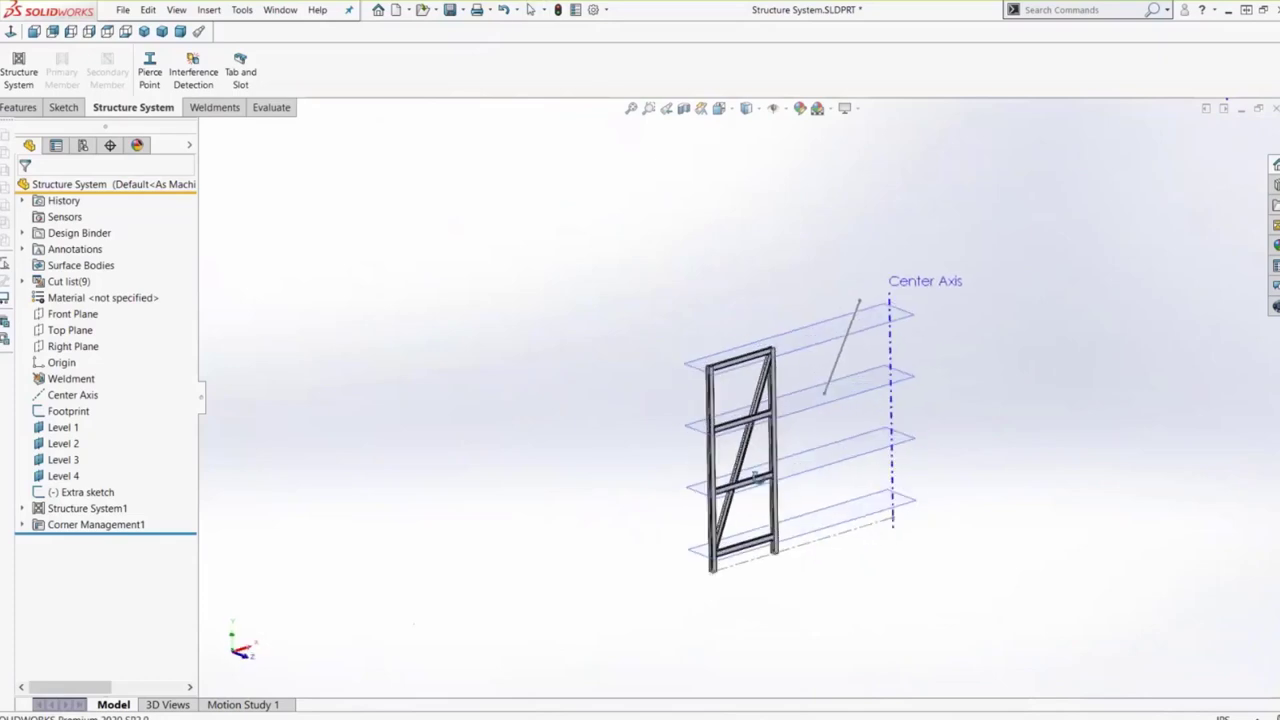
key(f)
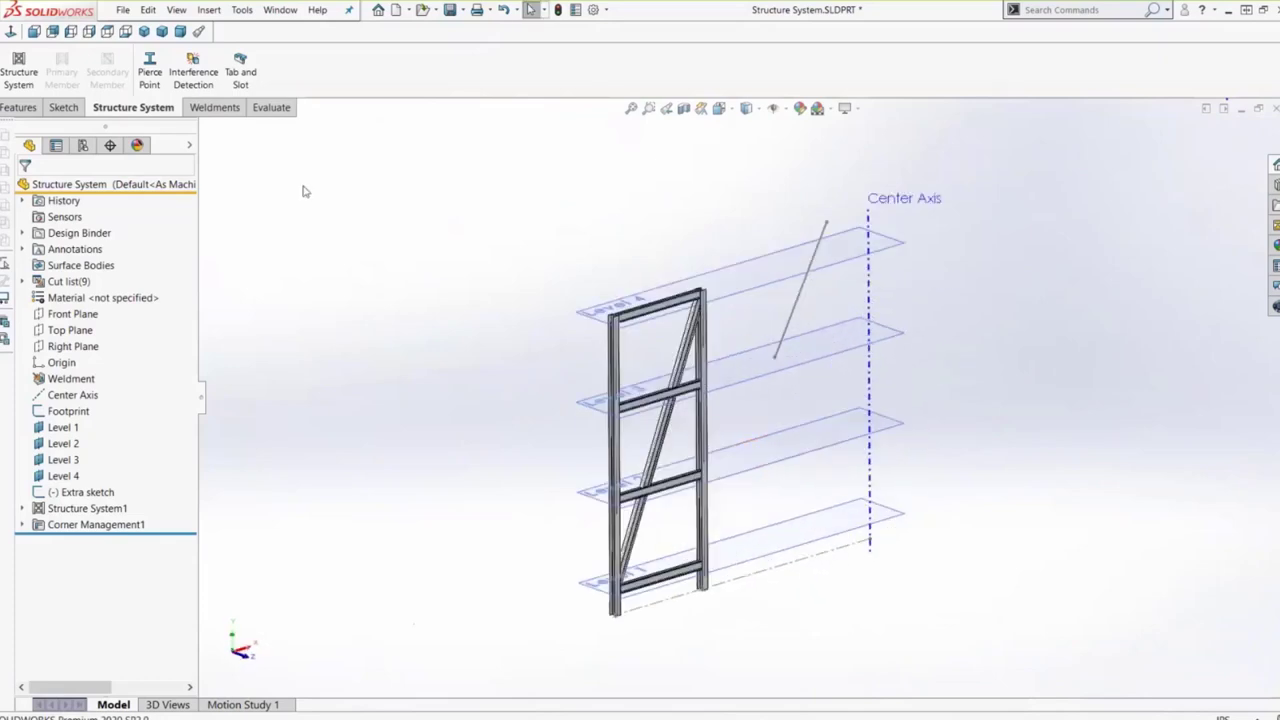
- Start a circular pattern with the Center Axis as its rotation axis
click(18, 107)
key(s)
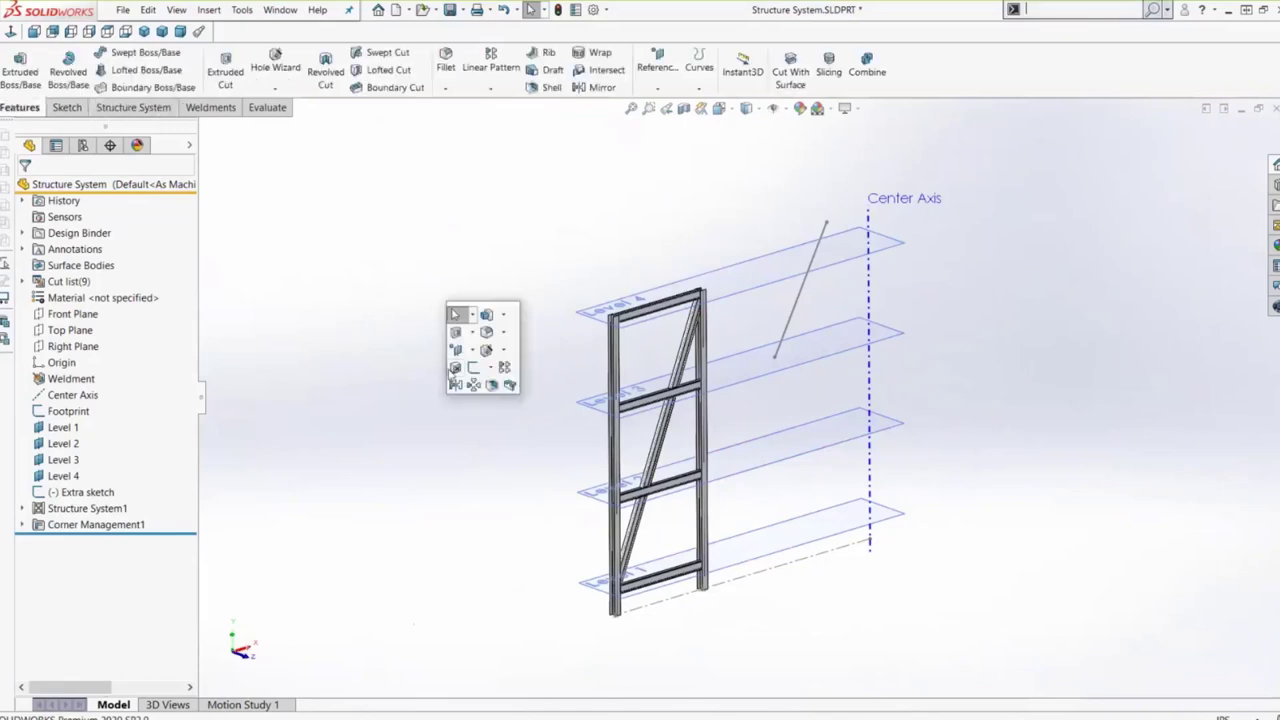
click(474, 386)
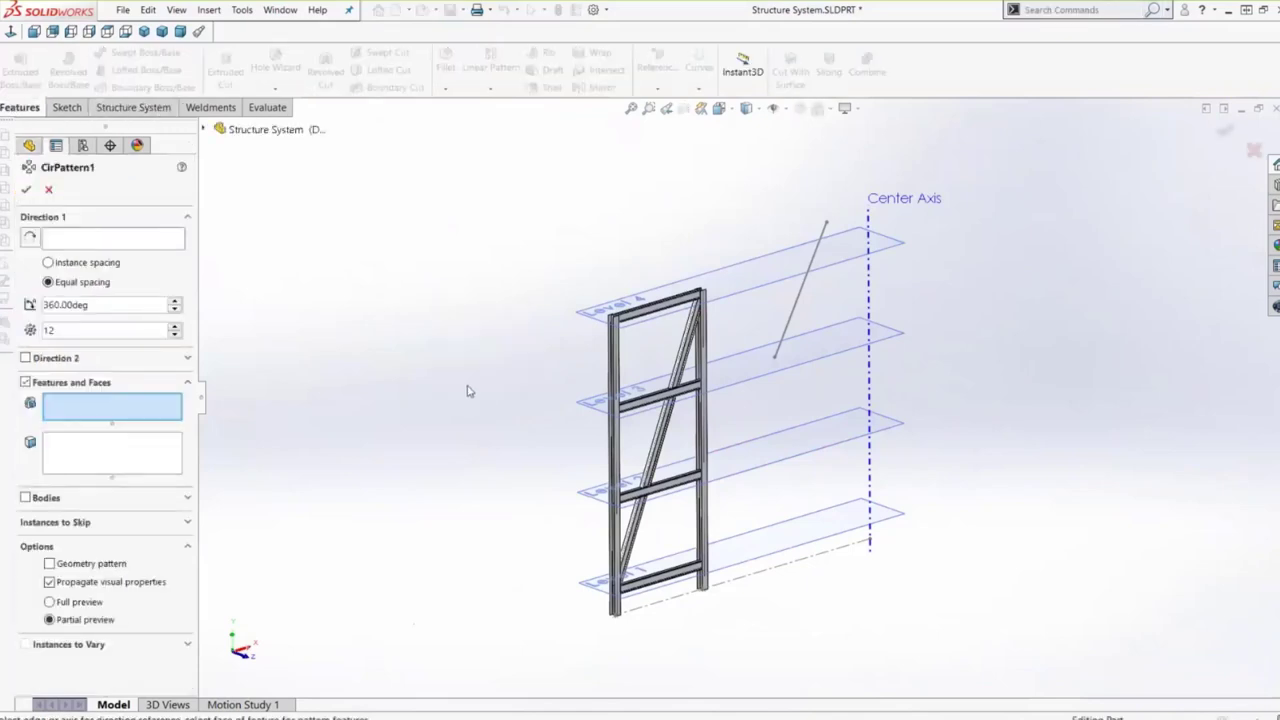
click(125, 239)
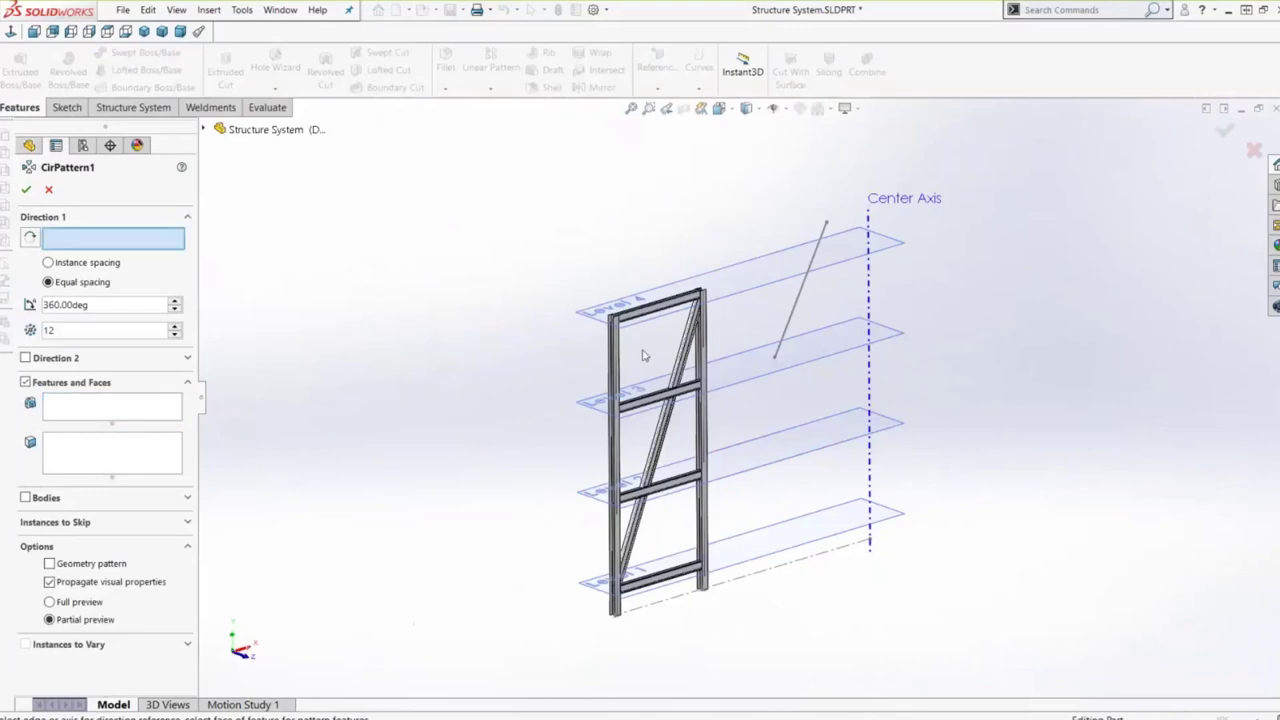
click(871, 291)
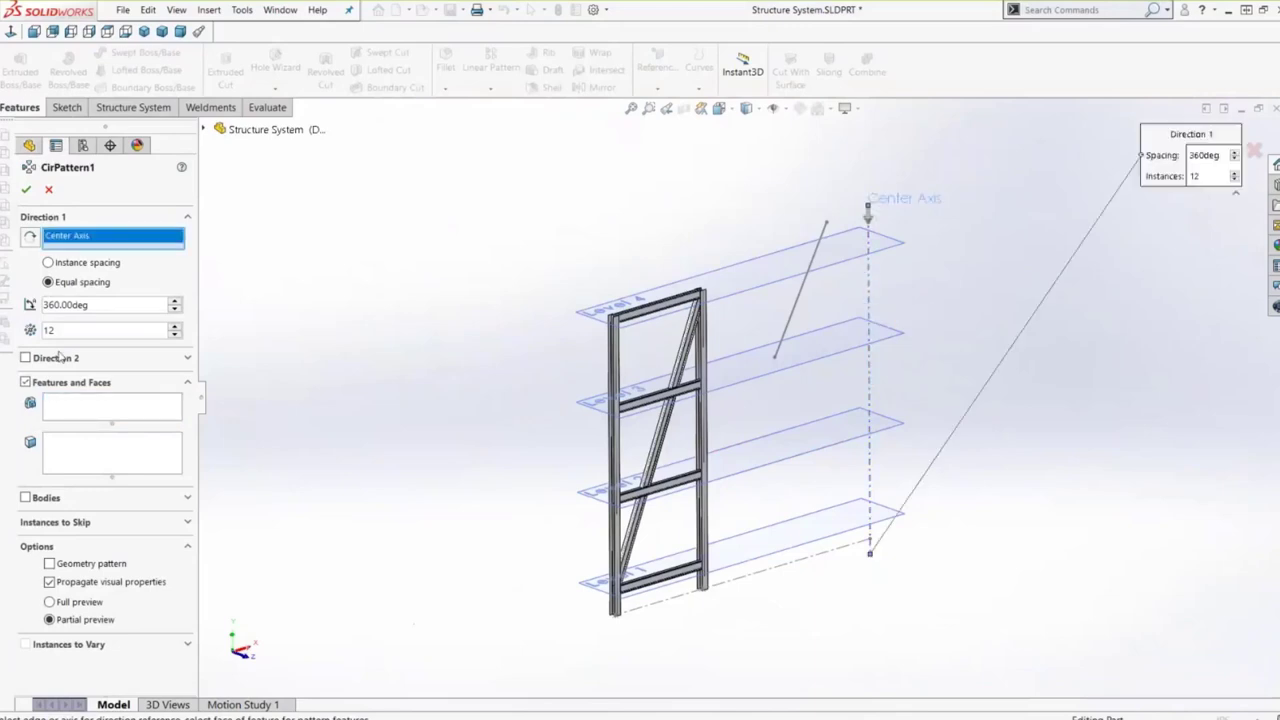
- Pattern the whole Structure System1 as bodies, with 12 instances equally spaced over 360 degrees
click(28, 498)
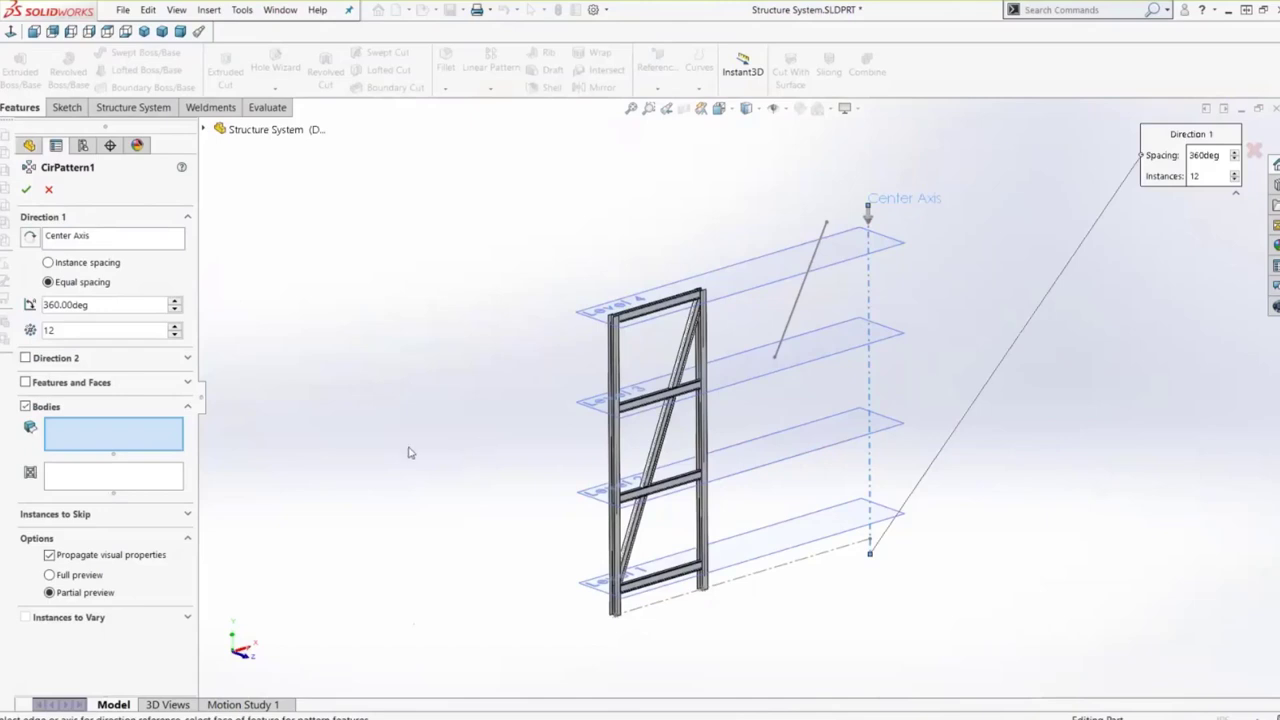
click(153, 468)
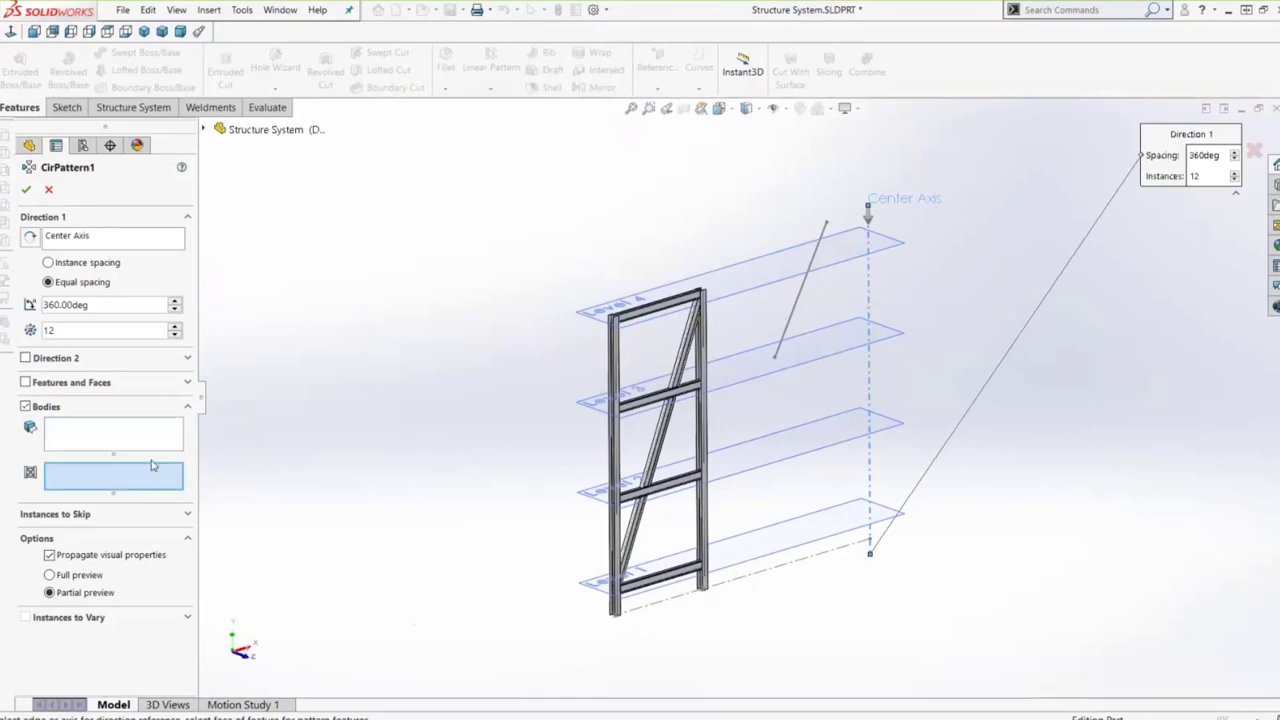
click(614, 355)
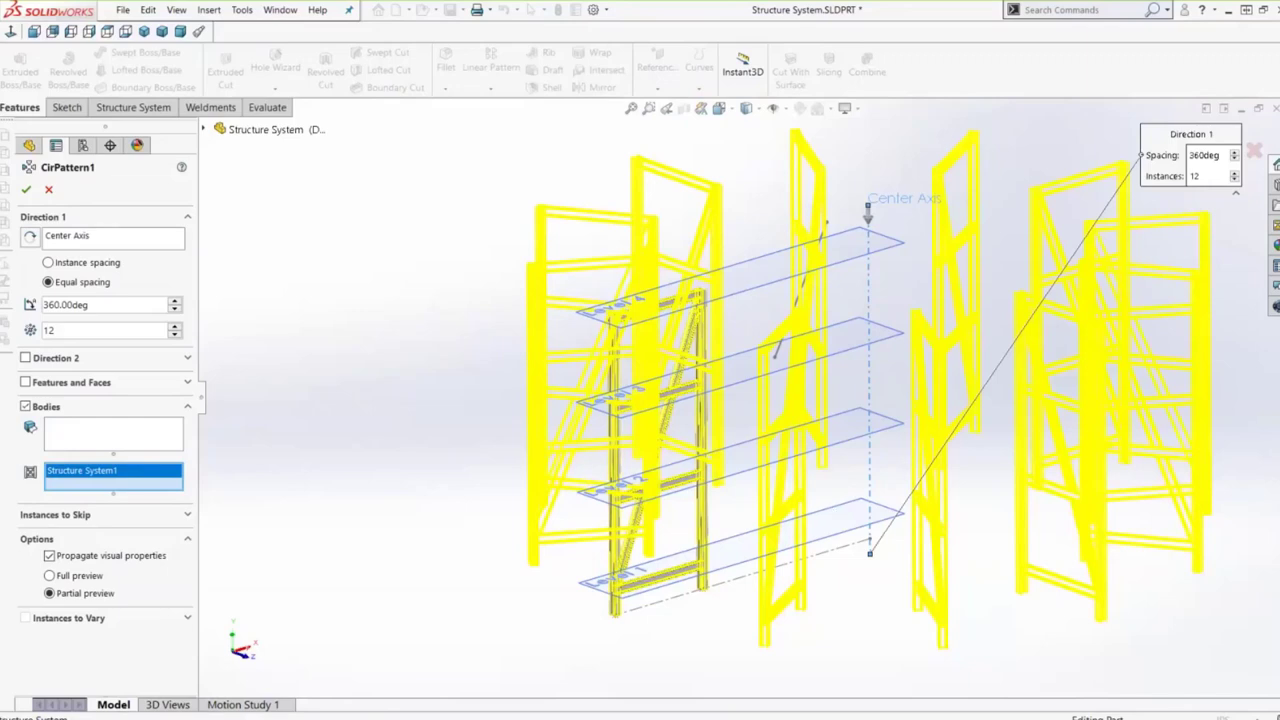
click(26, 190)
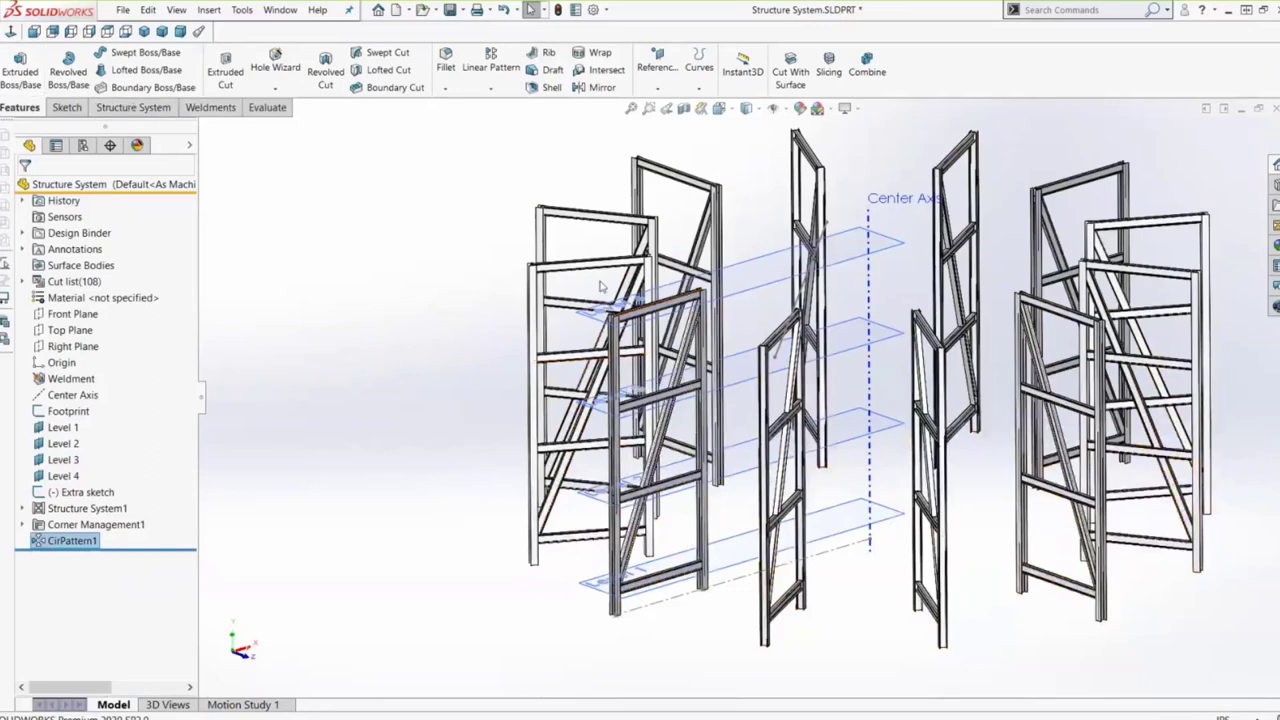
- Open a new structure system and start a secondary member using the support plane member type
click(163, 108)
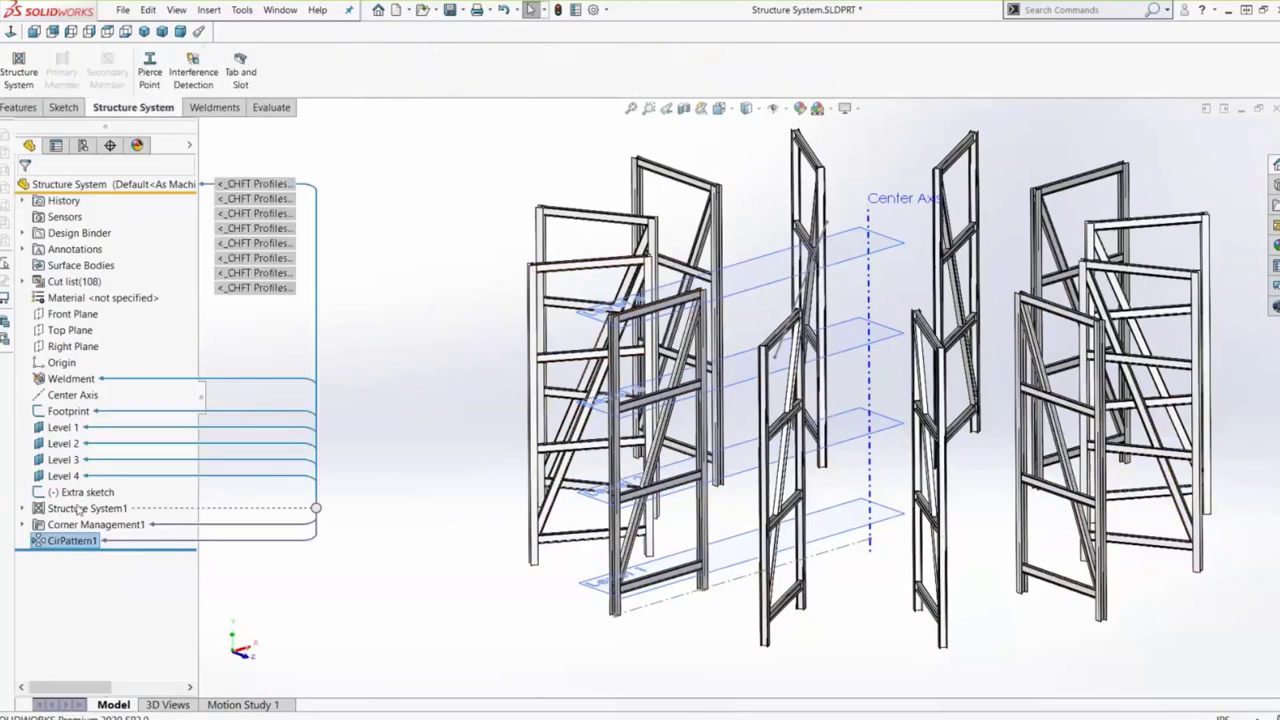
click(22, 78)
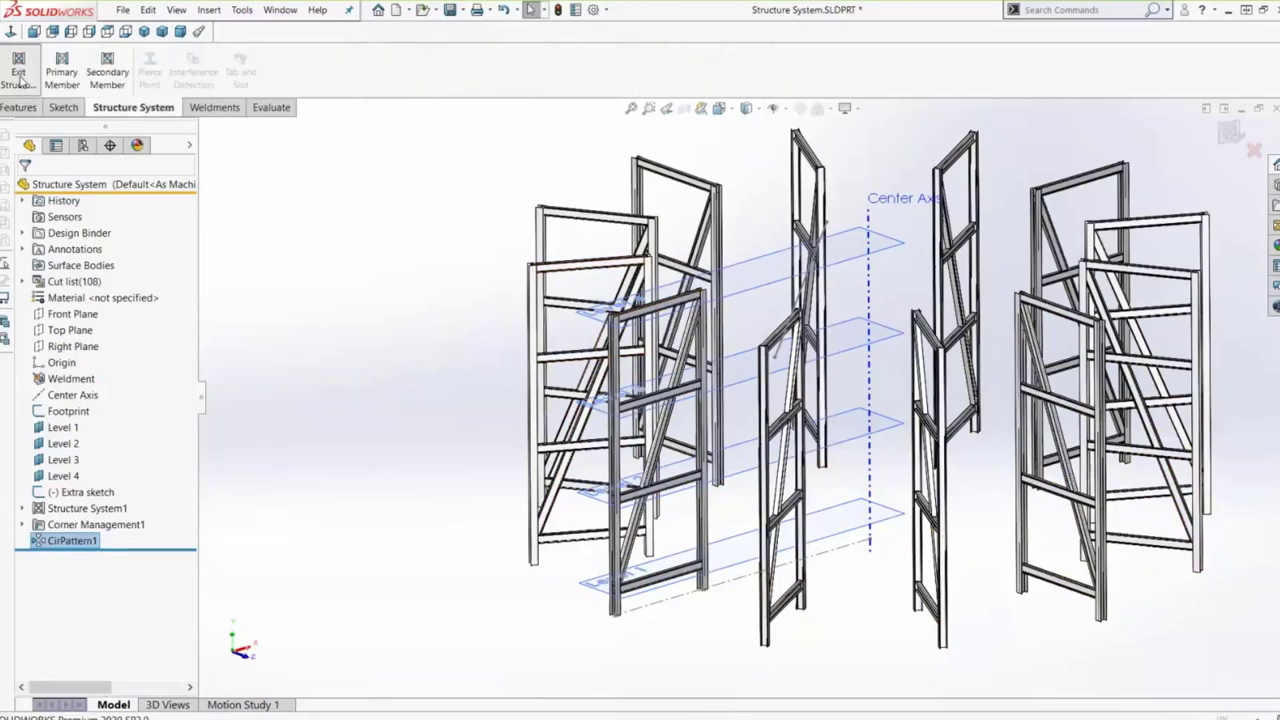
click(62, 70)
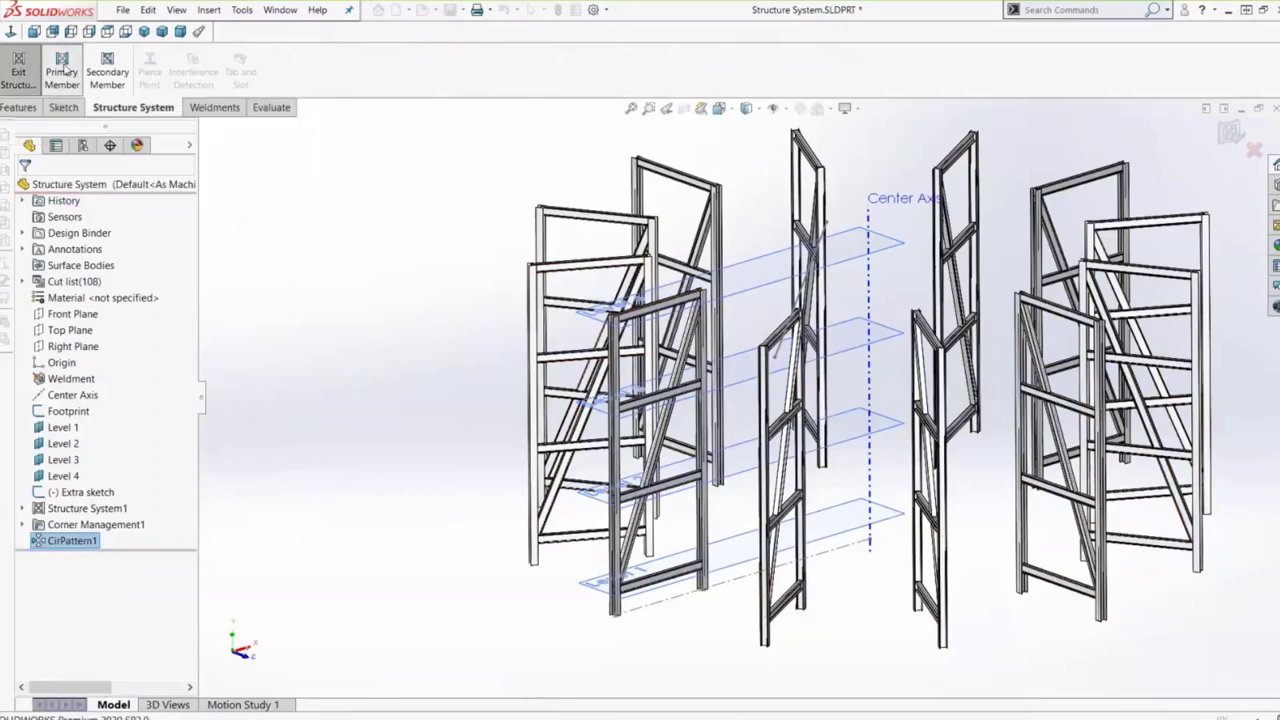
click(48, 190)
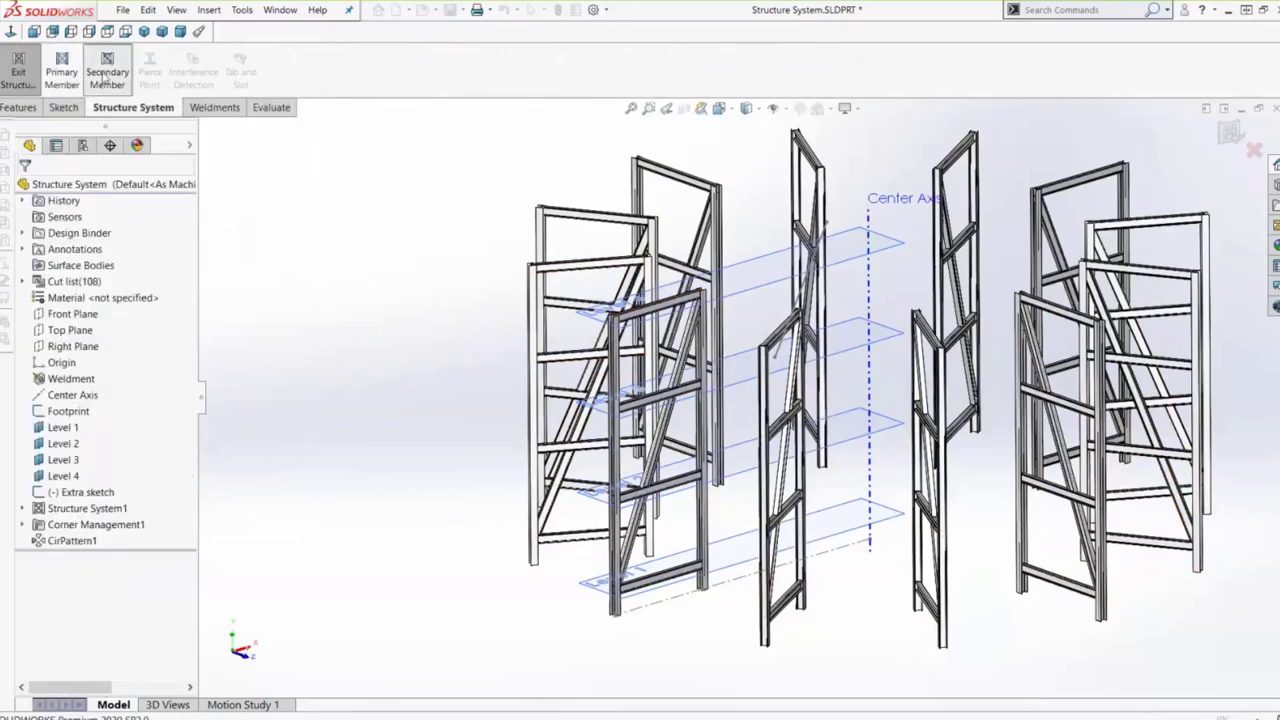
click(107, 72)
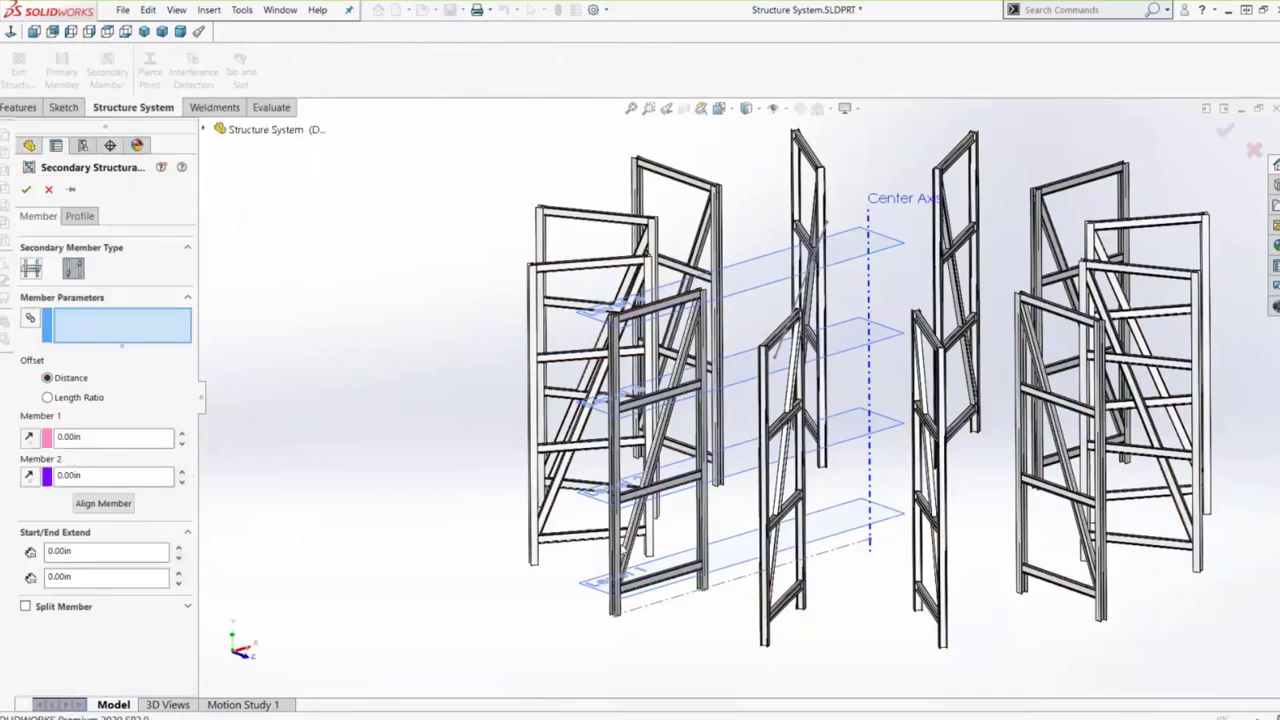
click(31, 268)
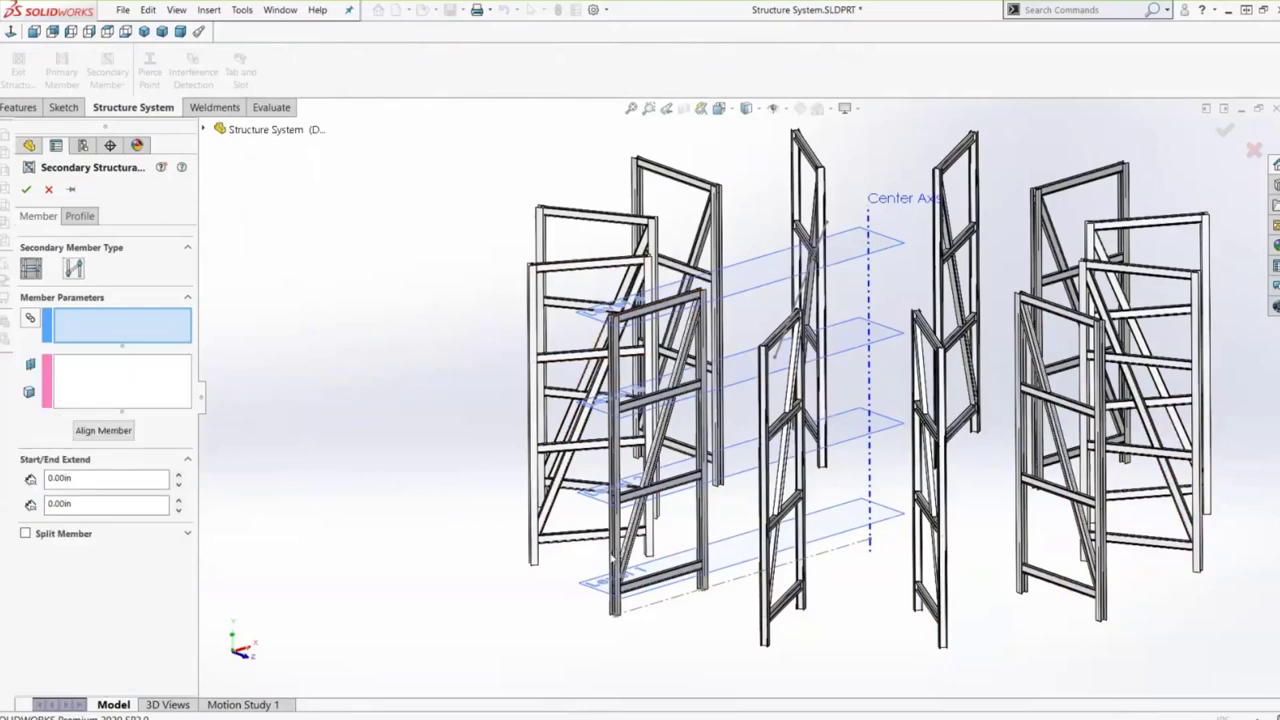
- Choose two column pairs for the secondary members, joining the original frame's outer and inner columns to the adjacent patterned frame's
click(613, 559)
click(534, 510)
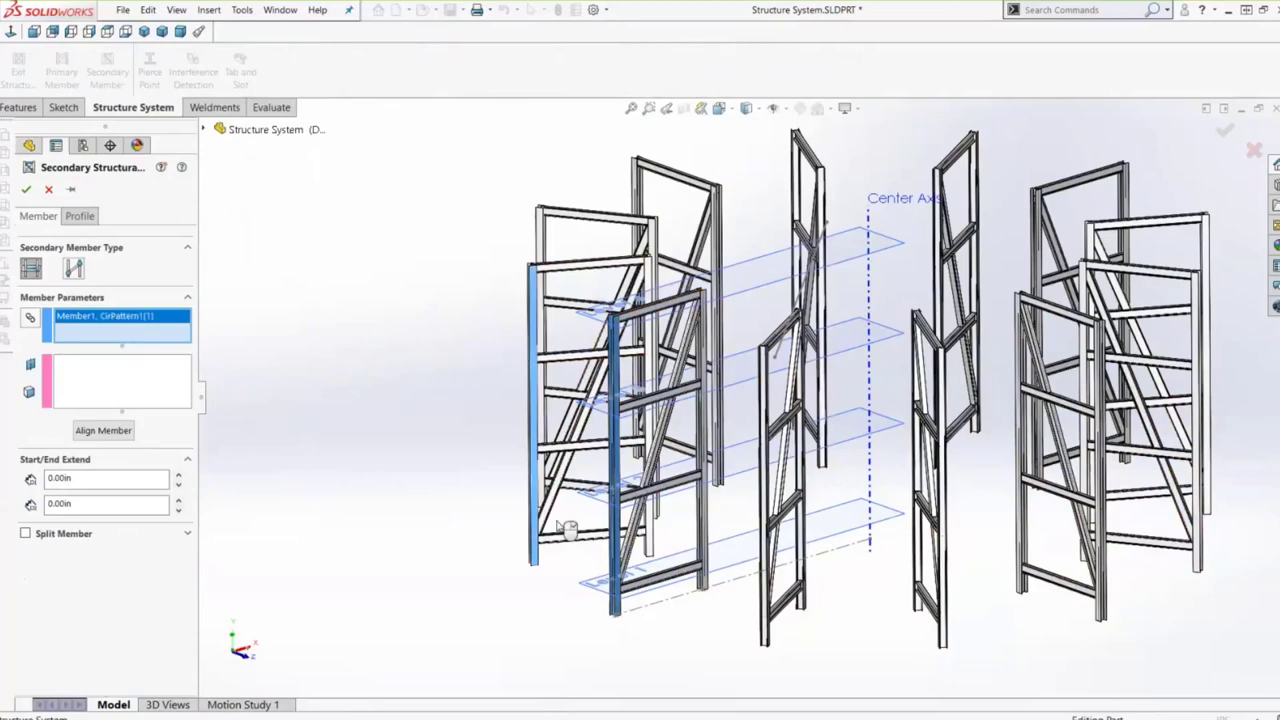
scroll(688, 551, down, 3)
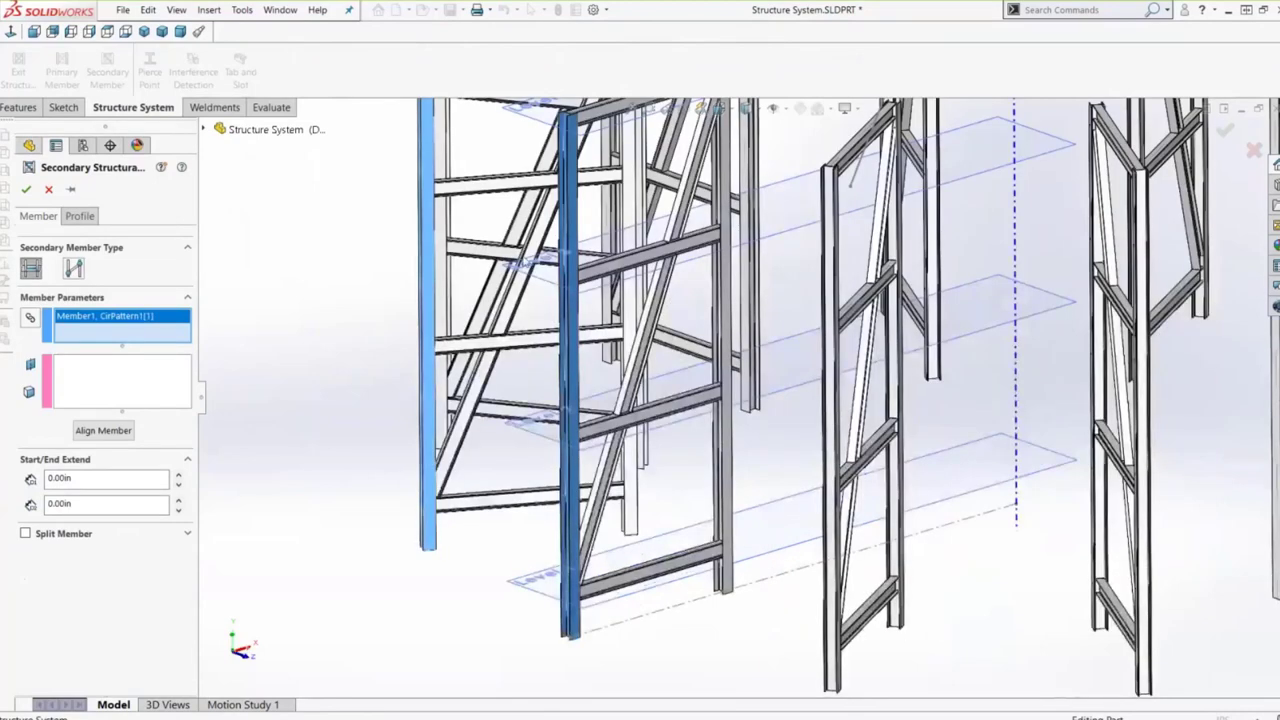
click(630, 475)
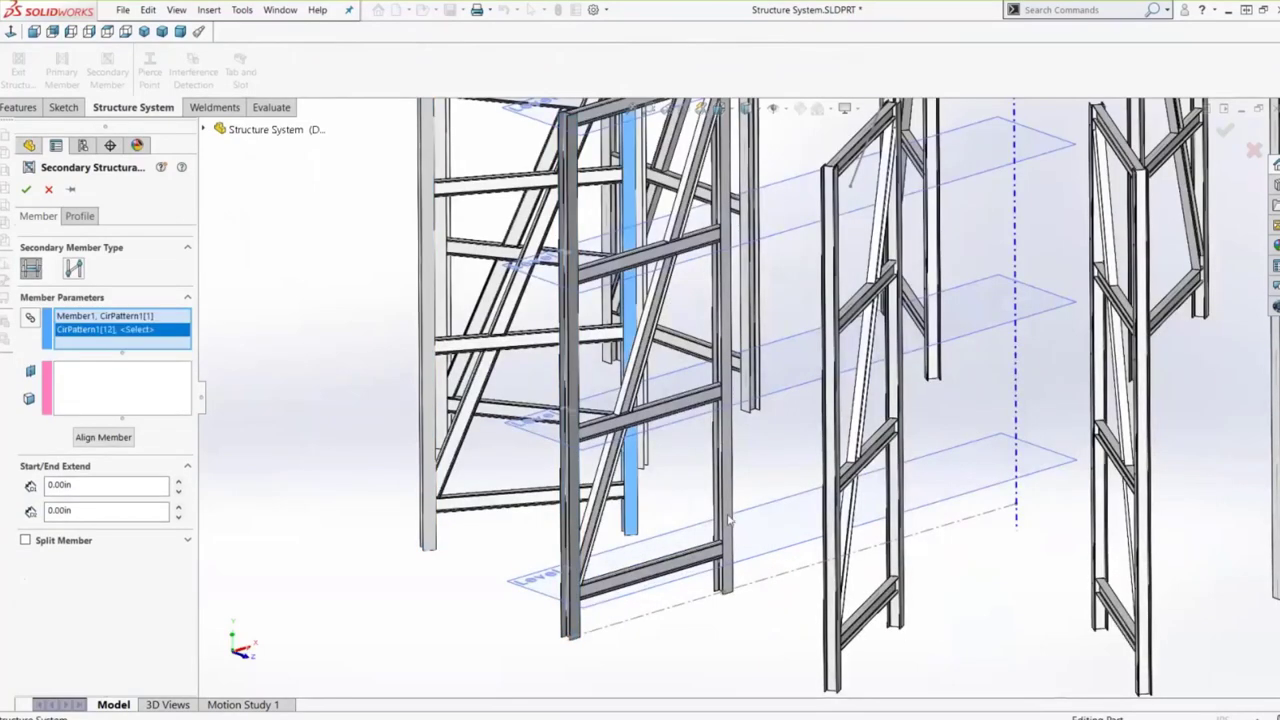
click(726, 512)
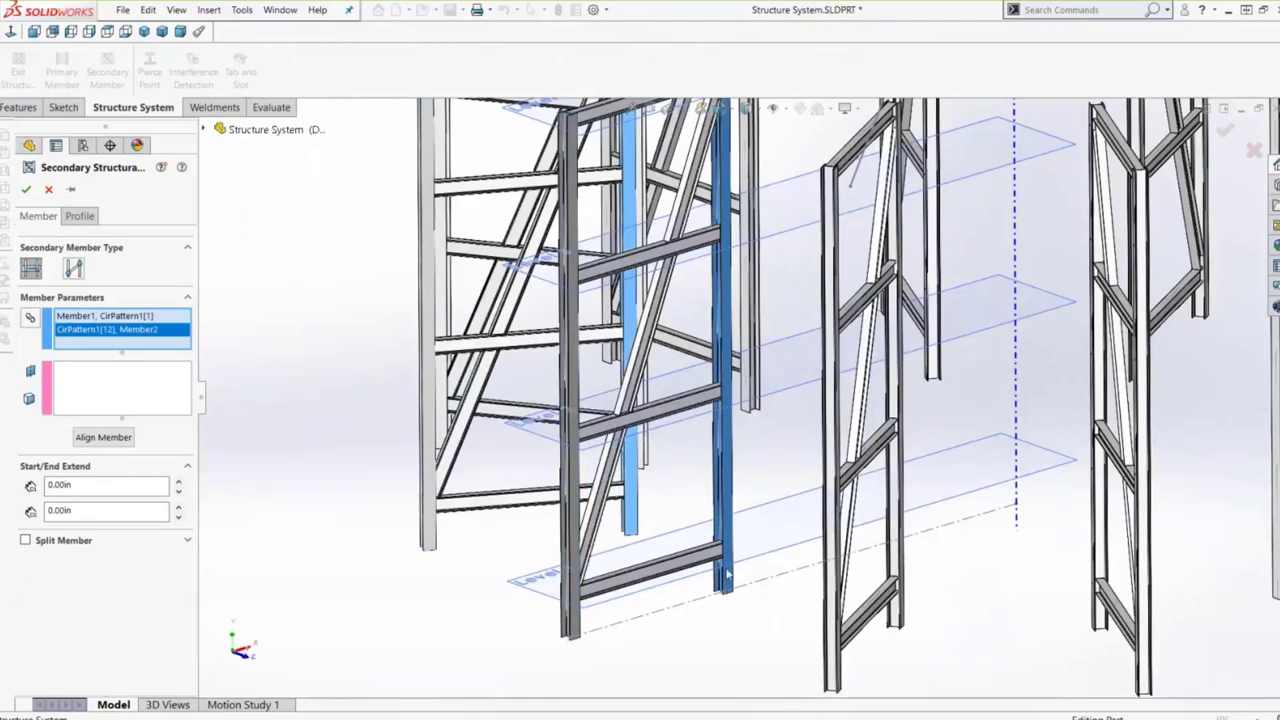
- Assign the Level 1, Level 2, Level 3 and Level 4 planes as support planes for the secondary members
click(139, 395)
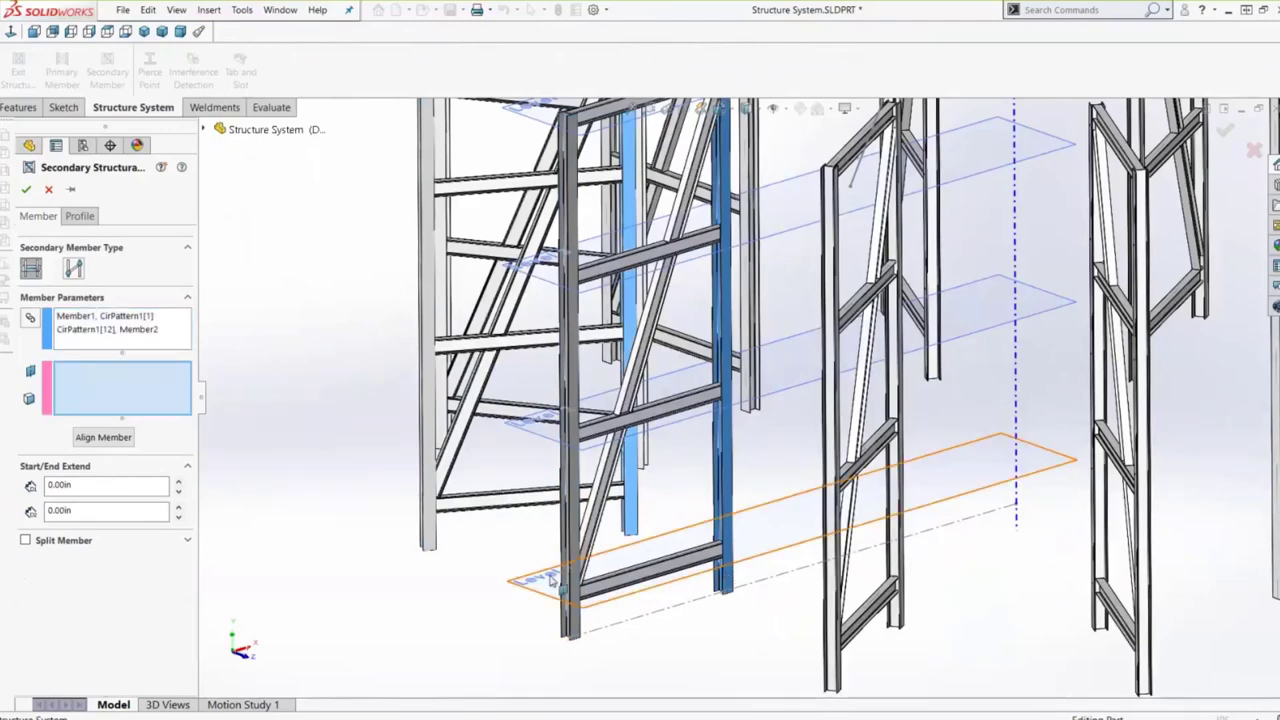
click(540, 582)
click(545, 430)
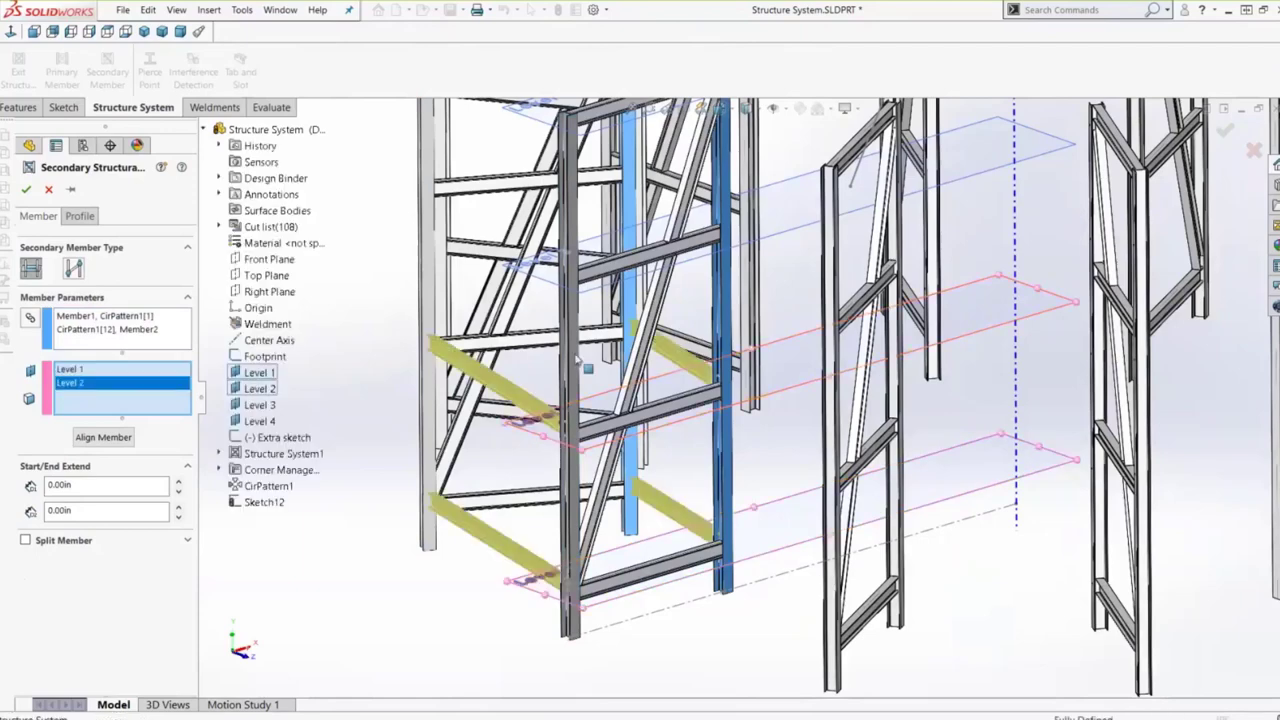
click(549, 278)
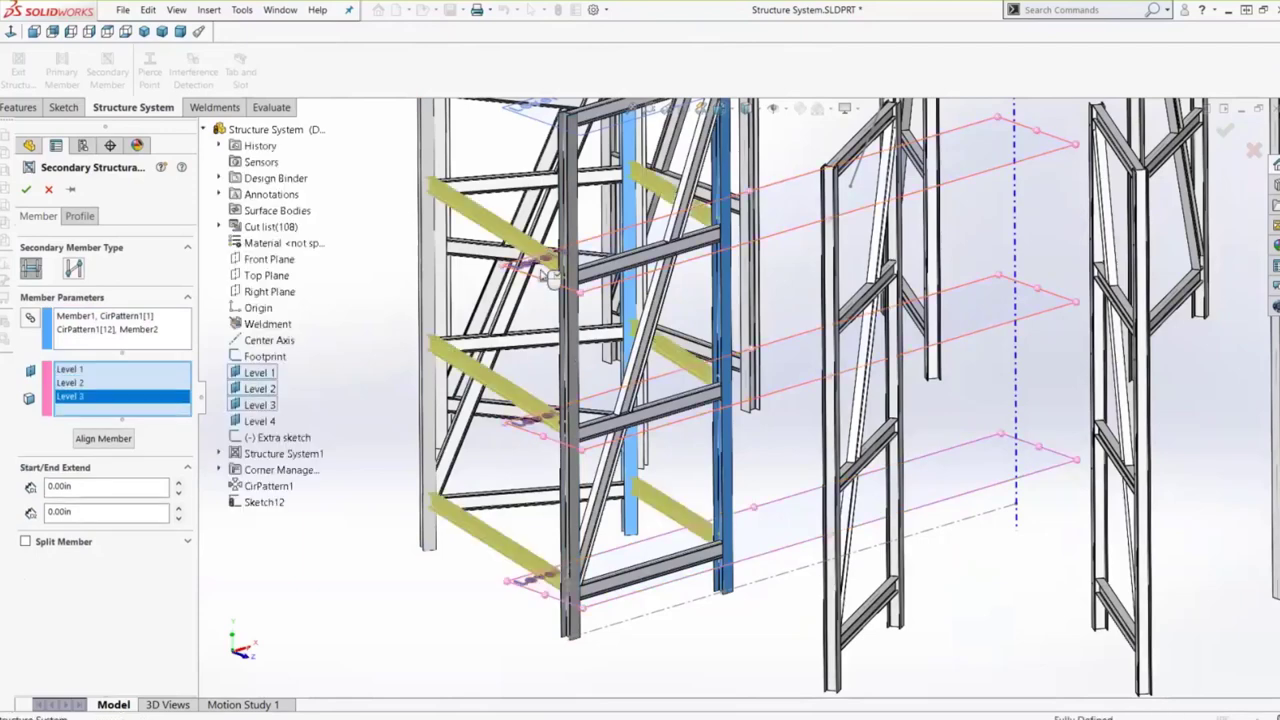
scroll(550, 275, up, 3)
click(628, 236)
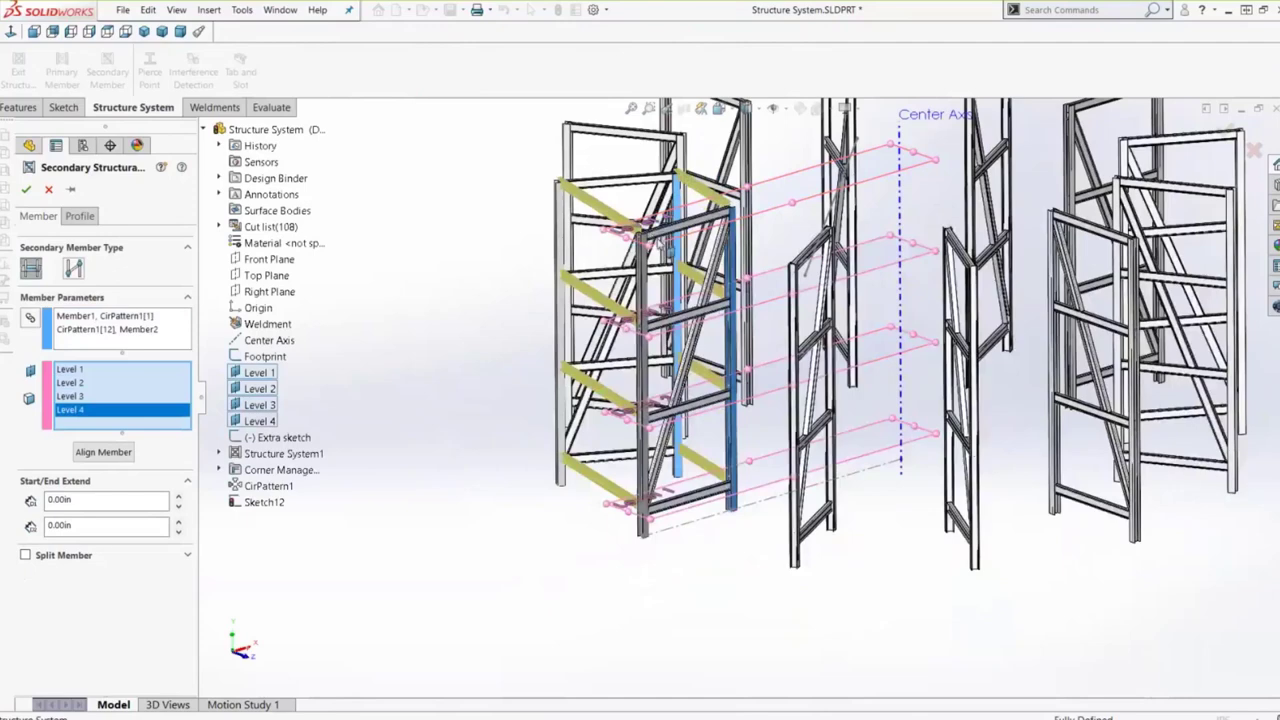
- Set the secondary members' pierce point by selection to the top centre point of the W14x48 profile
scroll(660, 240, down, 2)
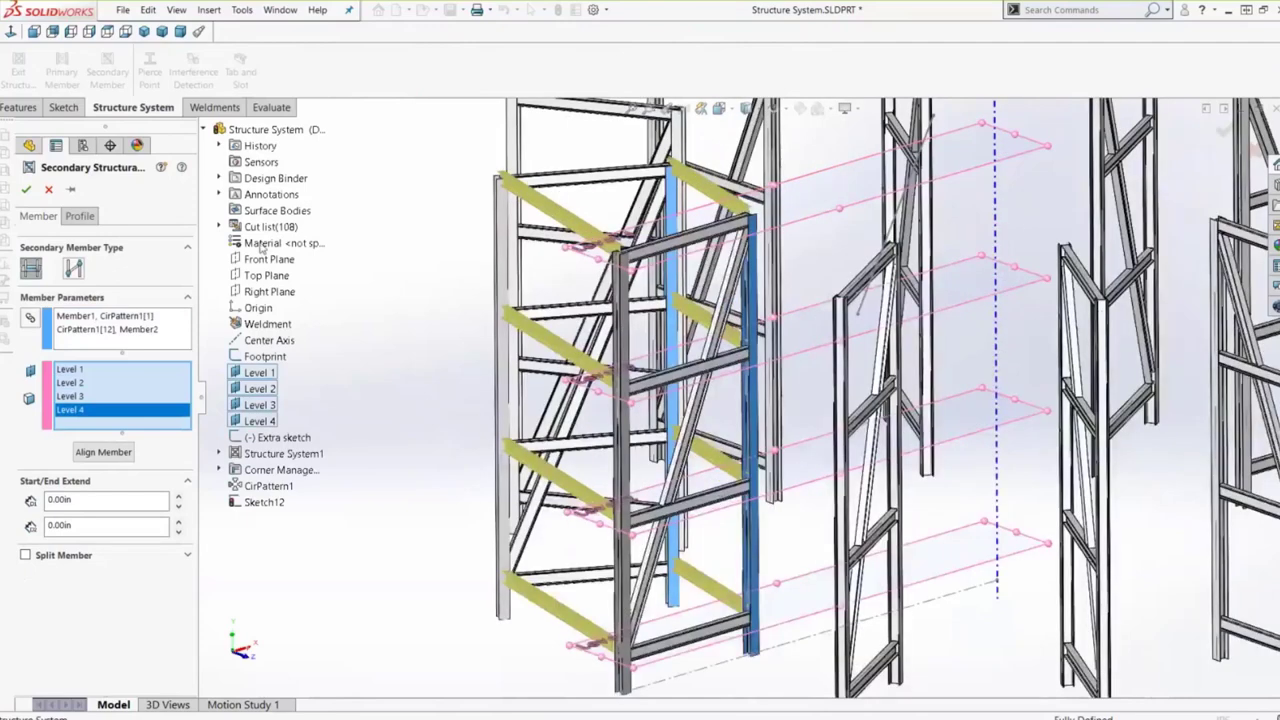
click(80, 216)
click(69, 474)
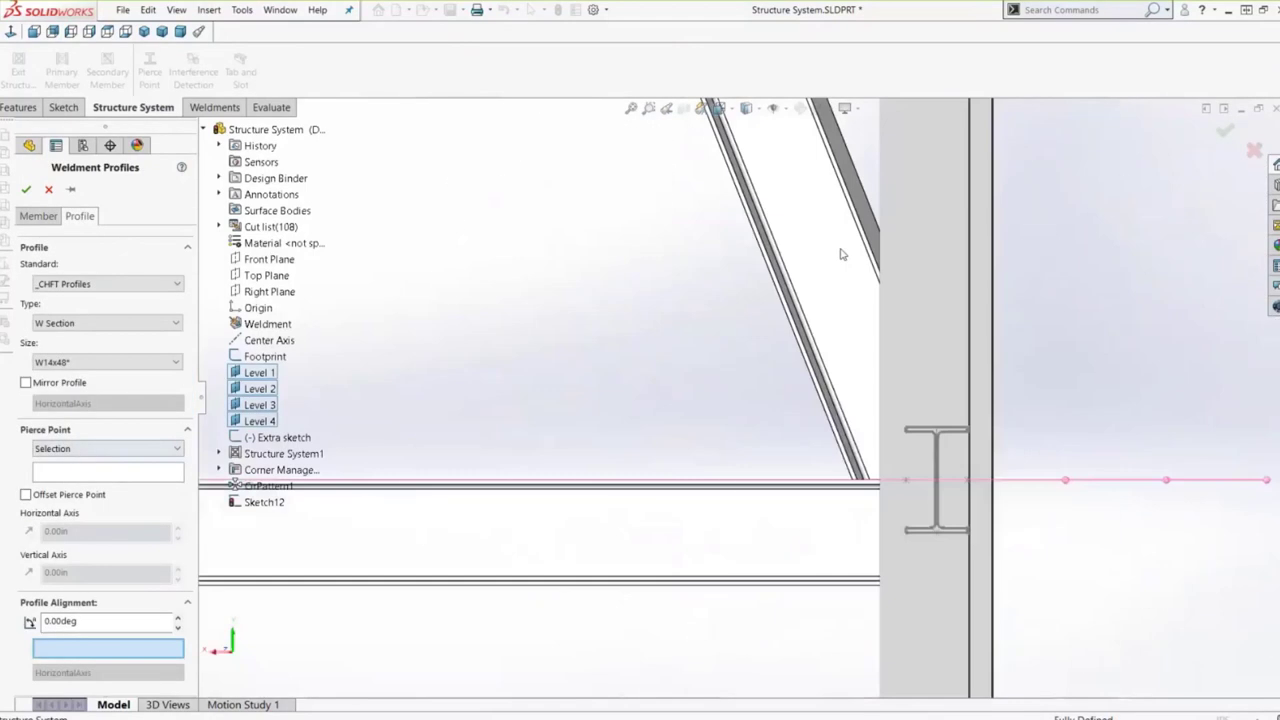
click(741, 151)
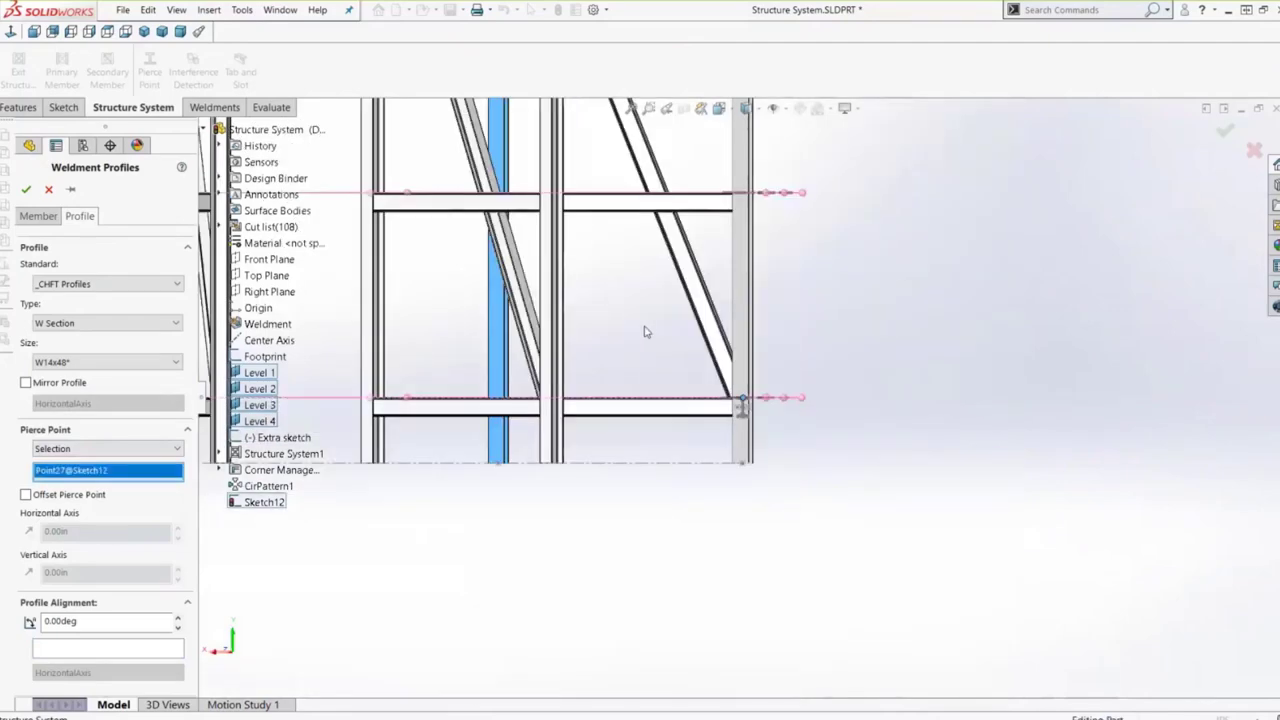
- Accept the W14x48 secondary members between the two frames and proceed to corner management
middle_drag(540, 240, 495, 295)
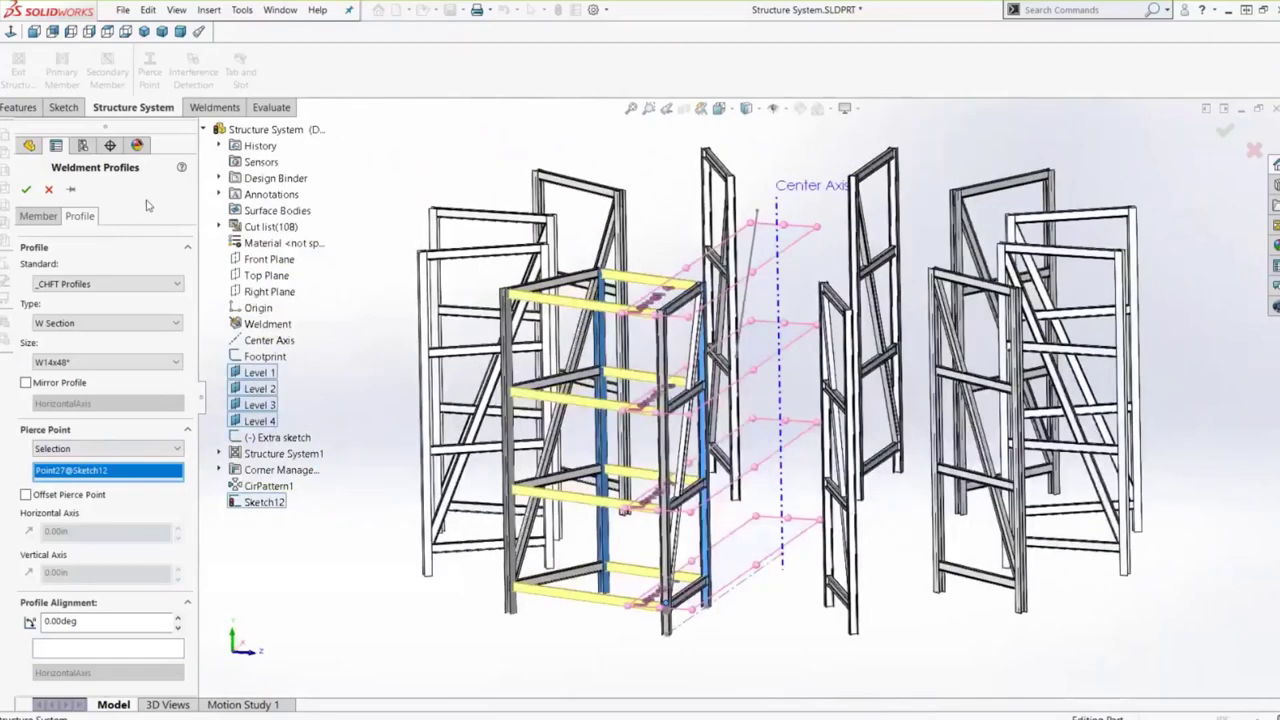
click(26, 189)
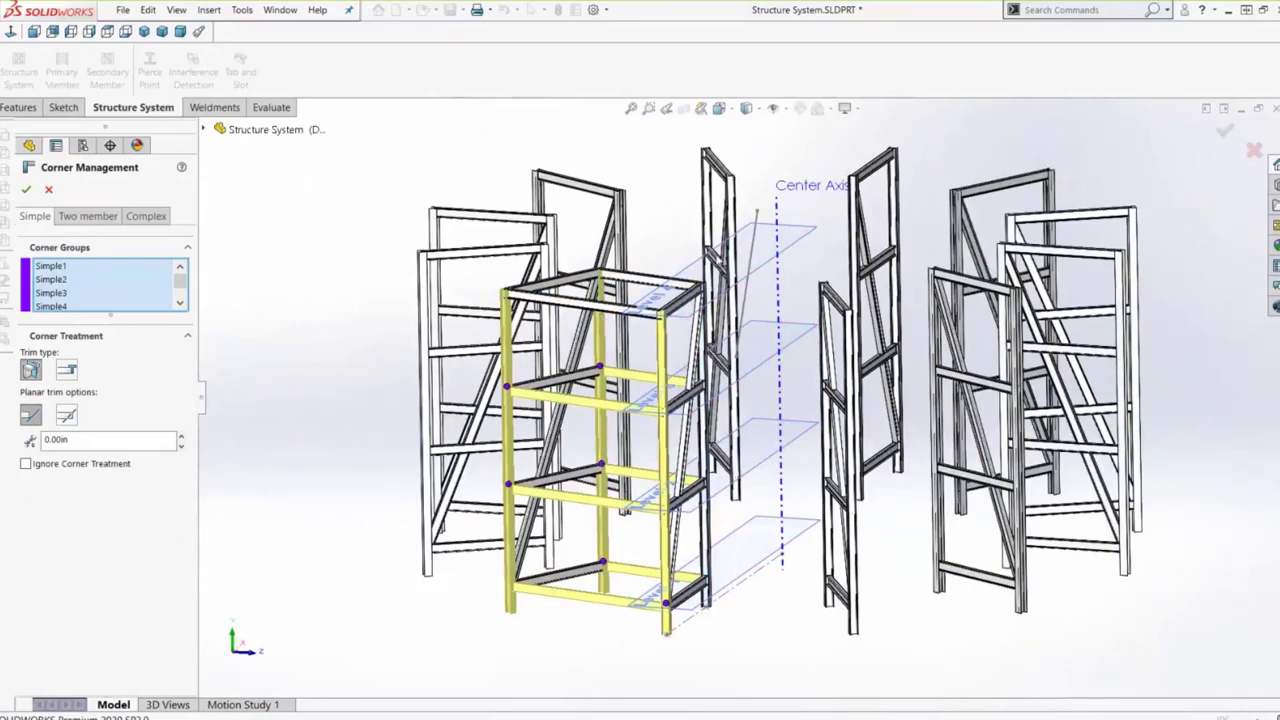
- Select the simple corner groups Simple3 through Simple6 to examine their corners and trim treatment
scroll(680, 330, down, 3)
scroll(678, 336, down, 2)
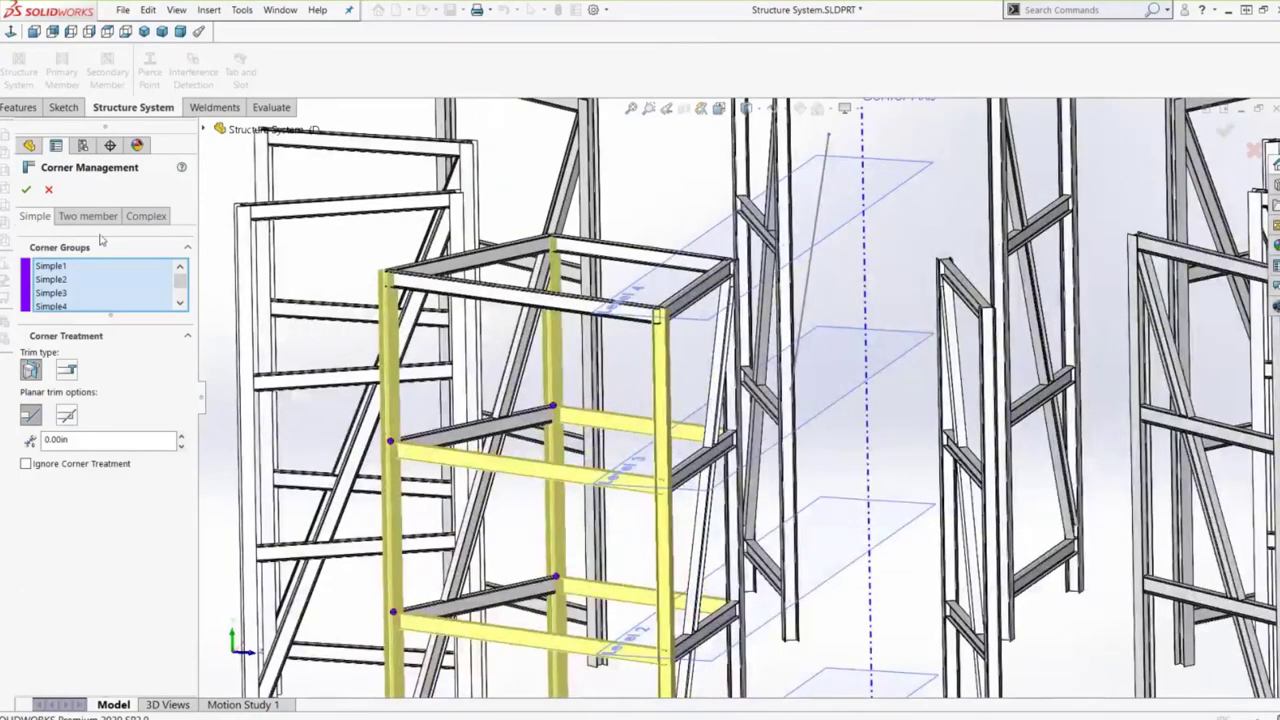
click(58, 292)
scroll(63, 298, down, 1)
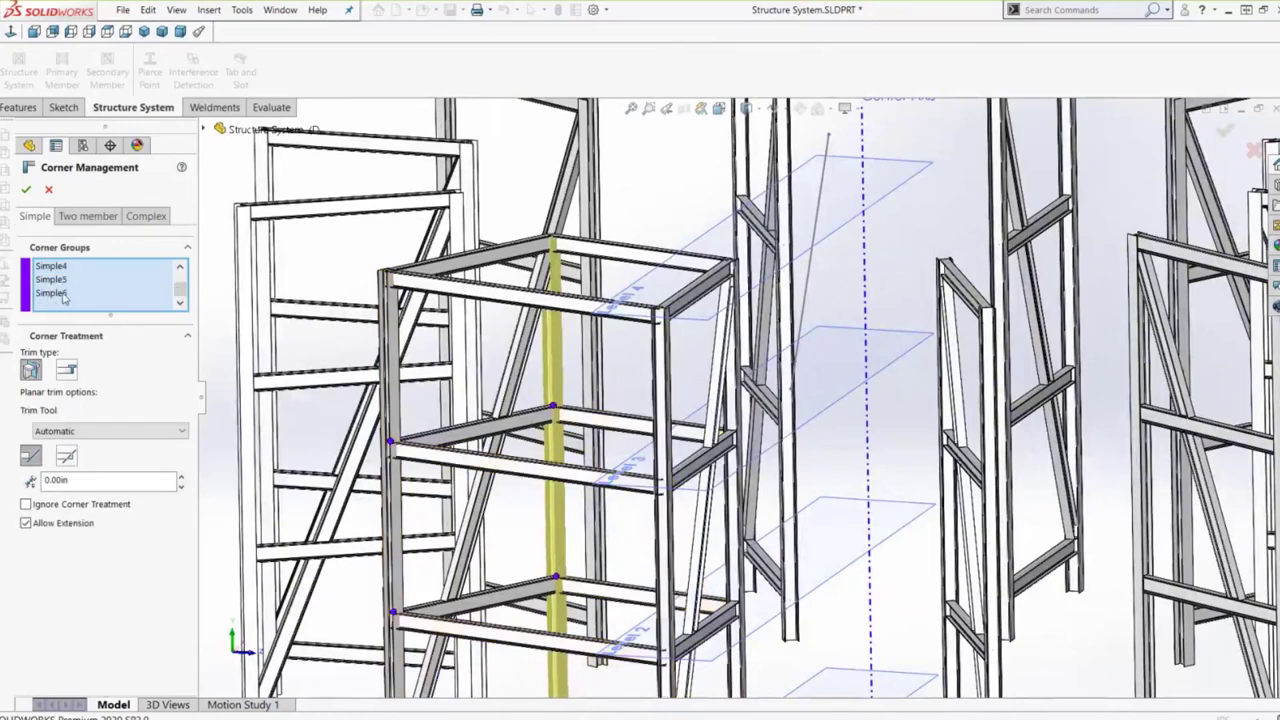
shift+click(62, 296)
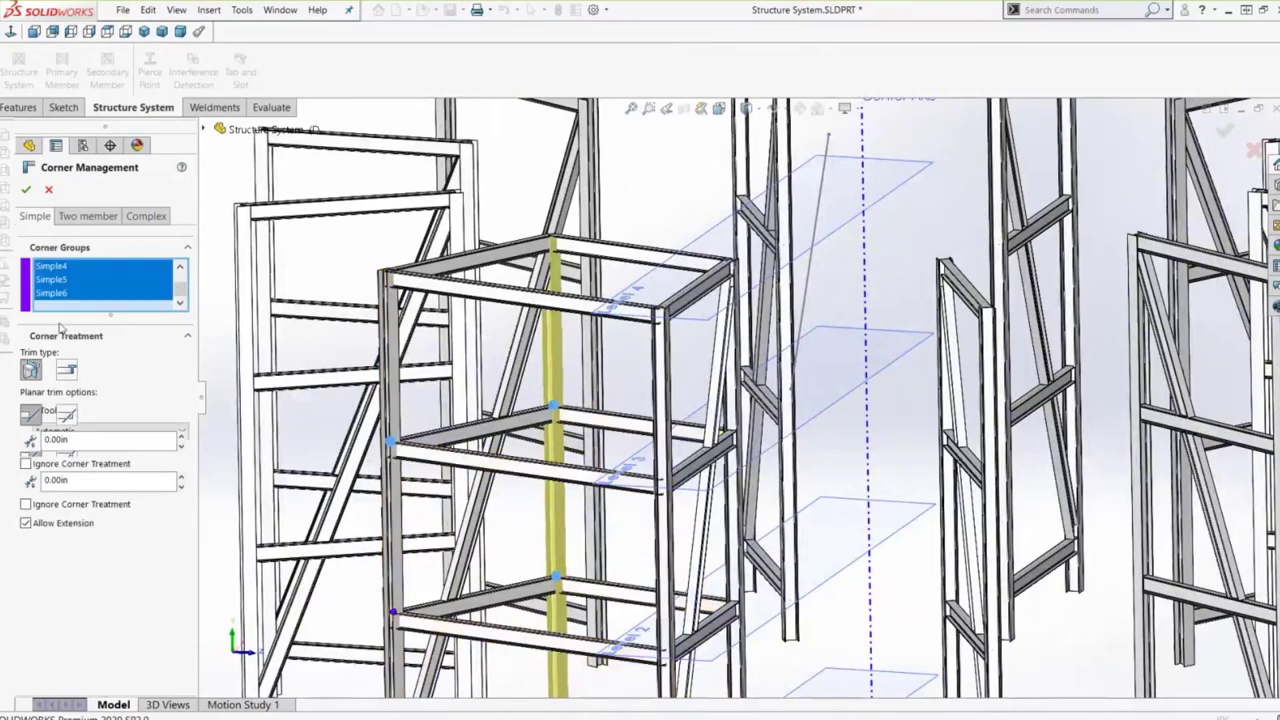
- Select both two-member corner groups and examine their trim type options
click(87, 216)
click(64, 266)
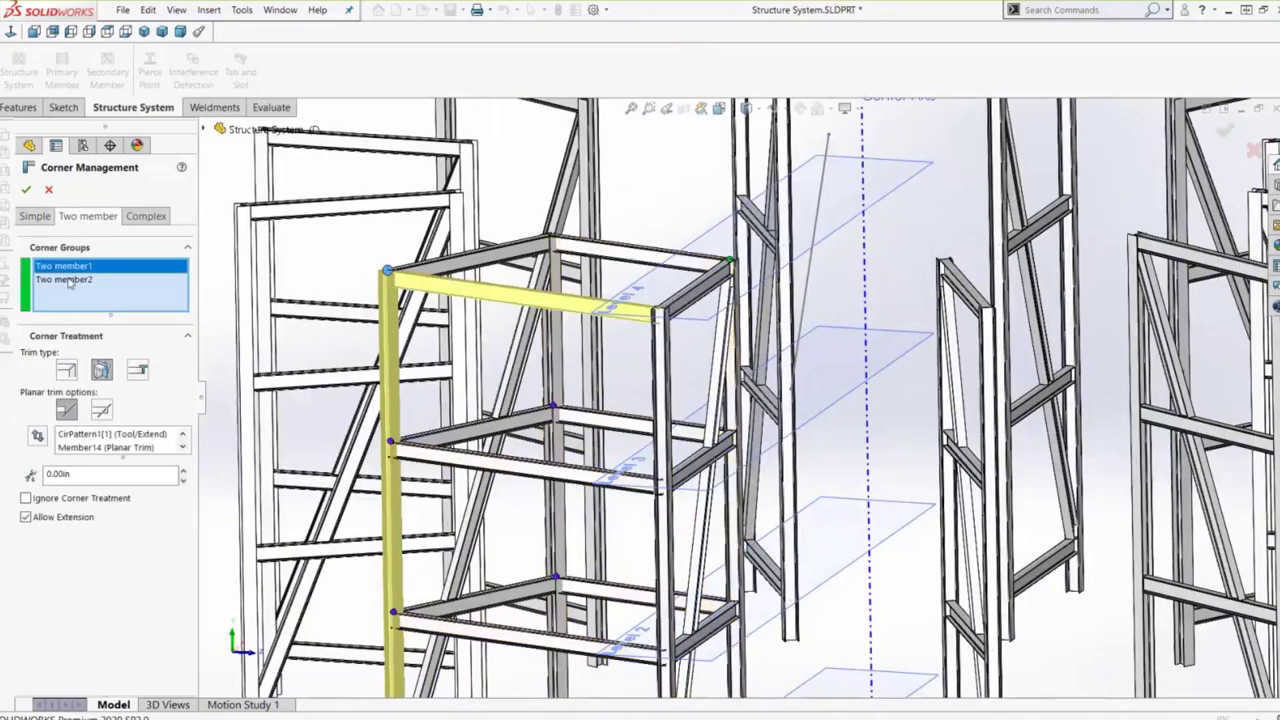
shift+click(66, 280)
click(137, 370)
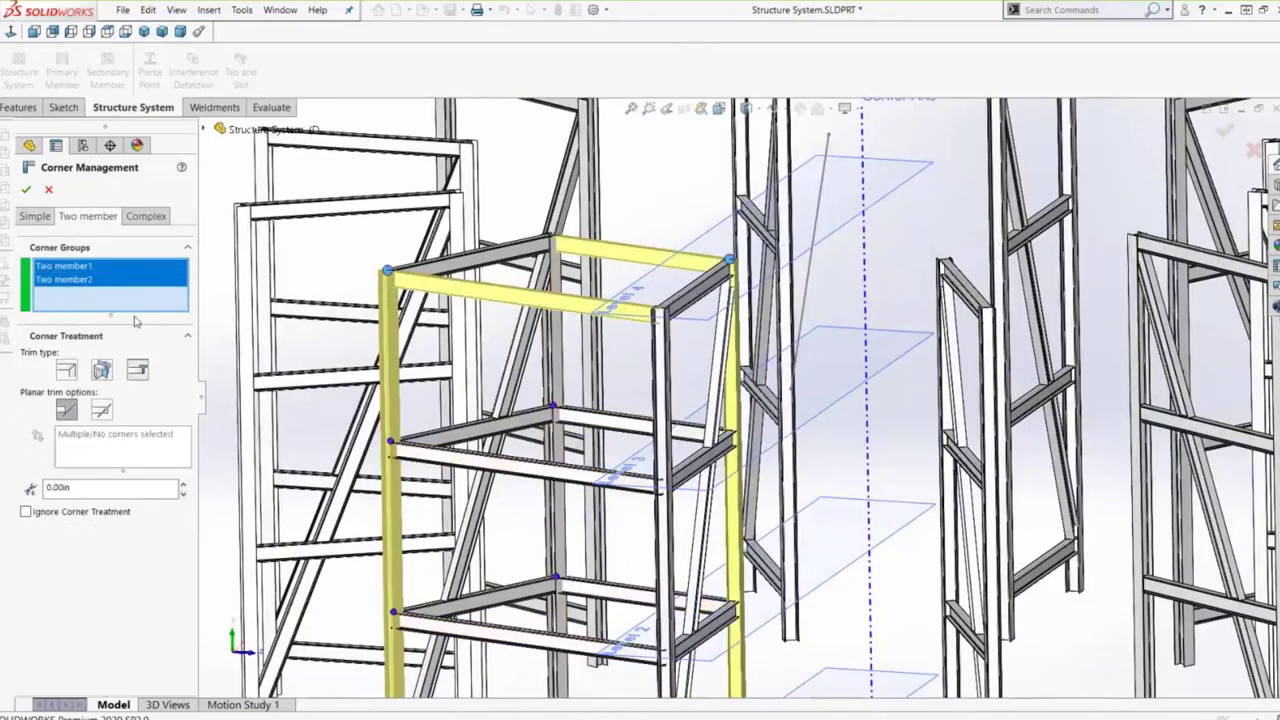
- Check the trim tool member and trim order of complex corner group Complex2 and accept the corner management
click(146, 216)
click(55, 279)
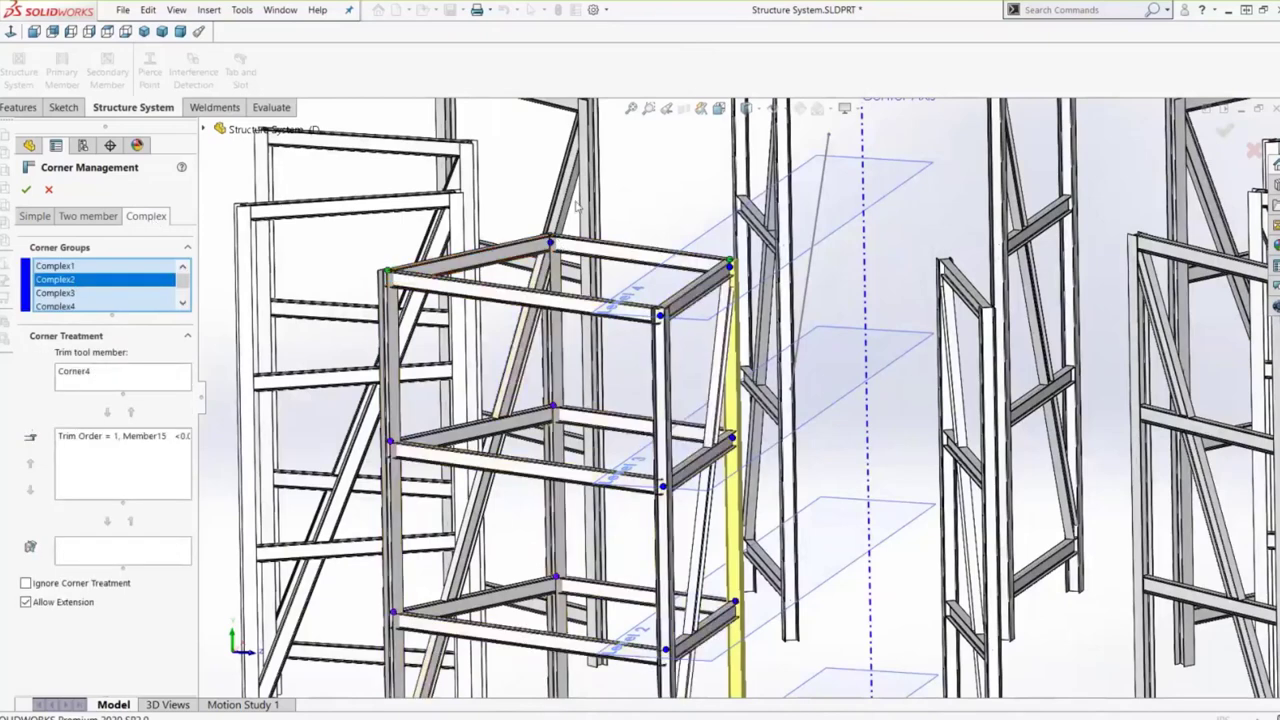
click(110, 372)
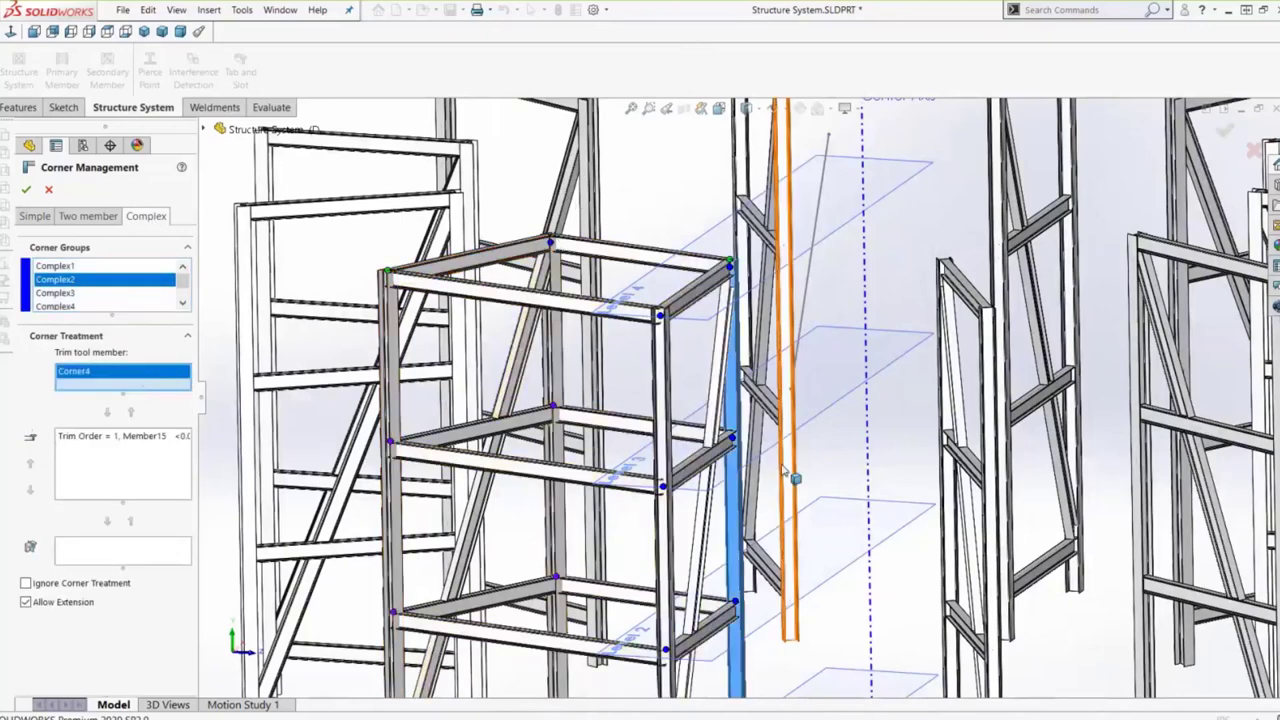
click(95, 437)
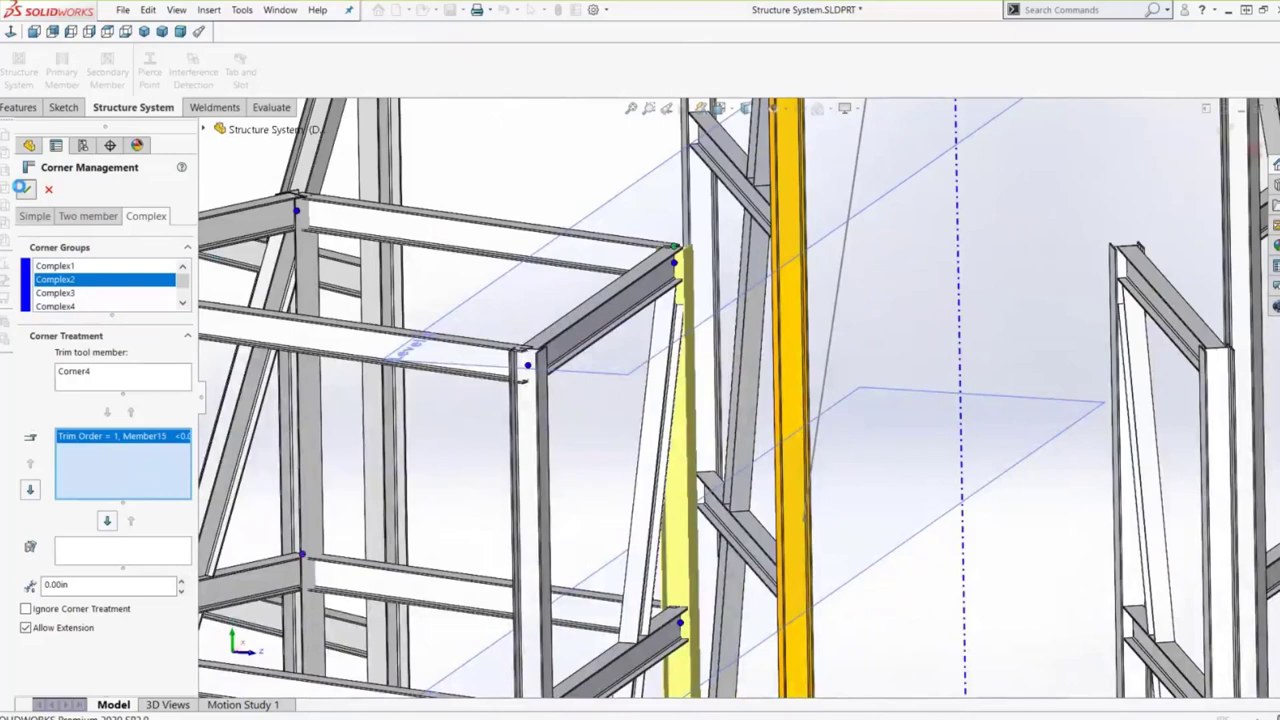
click(21, 187)
- Circular-pattern the second structure system around the Center Axis with 12 equally spaced instances over 360 degrees
scroll(443, 351, up, 5)
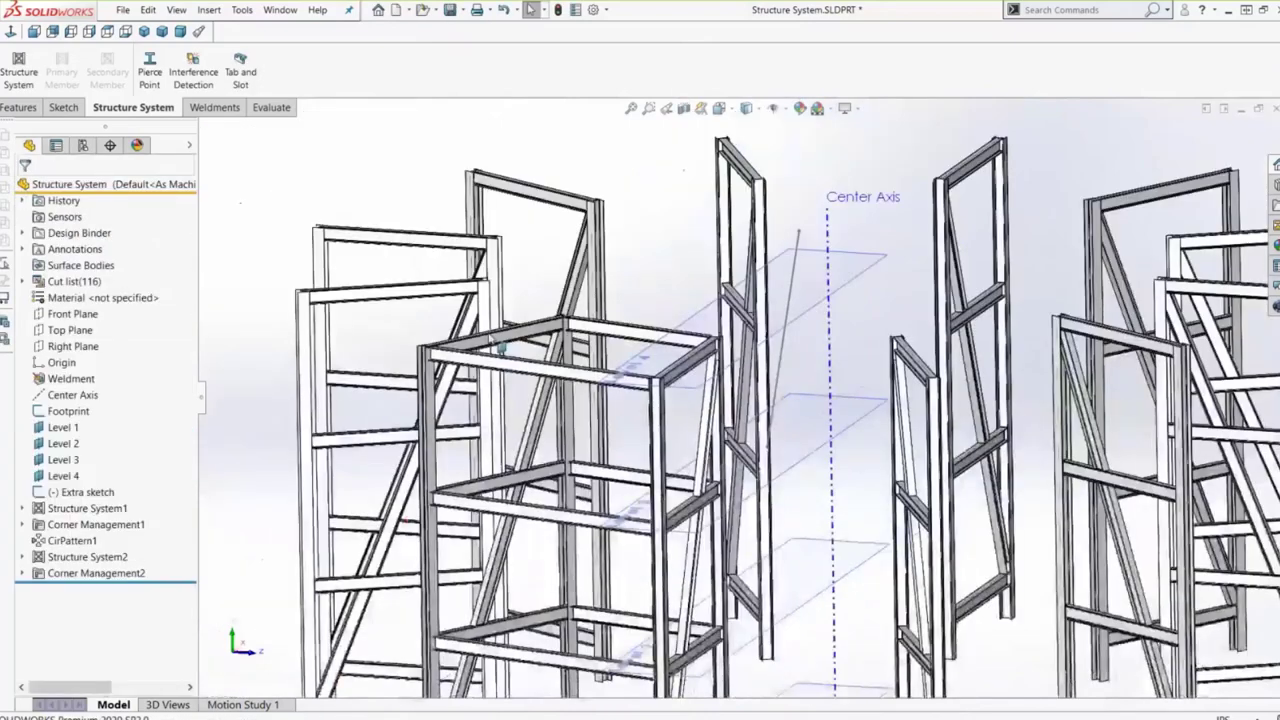
scroll(500, 348, up, 2)
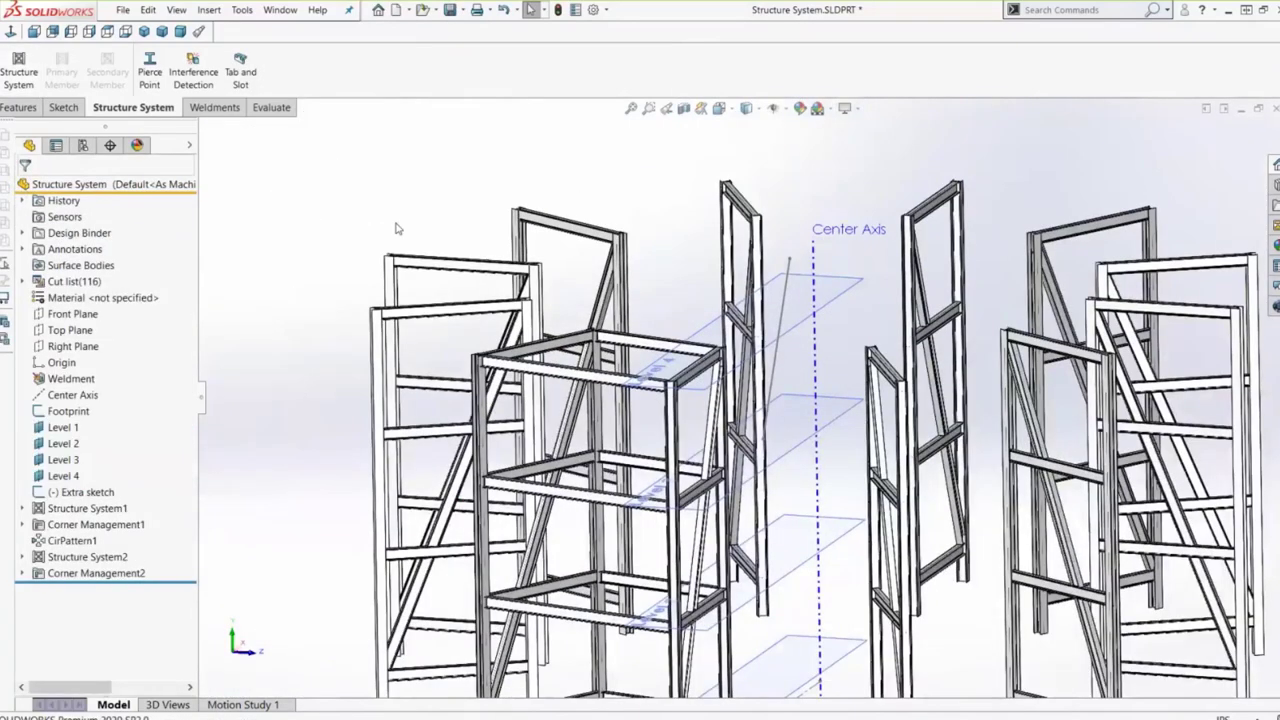
key(s)
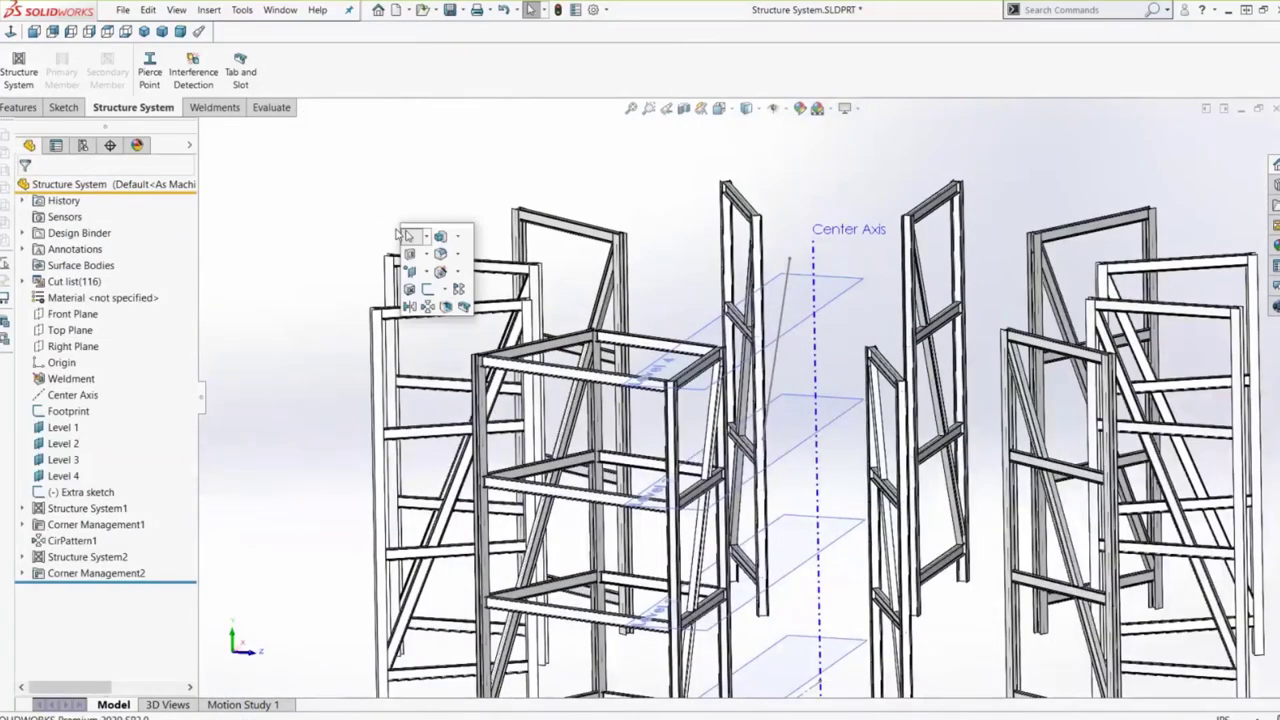
click(427, 307)
click(813, 250)
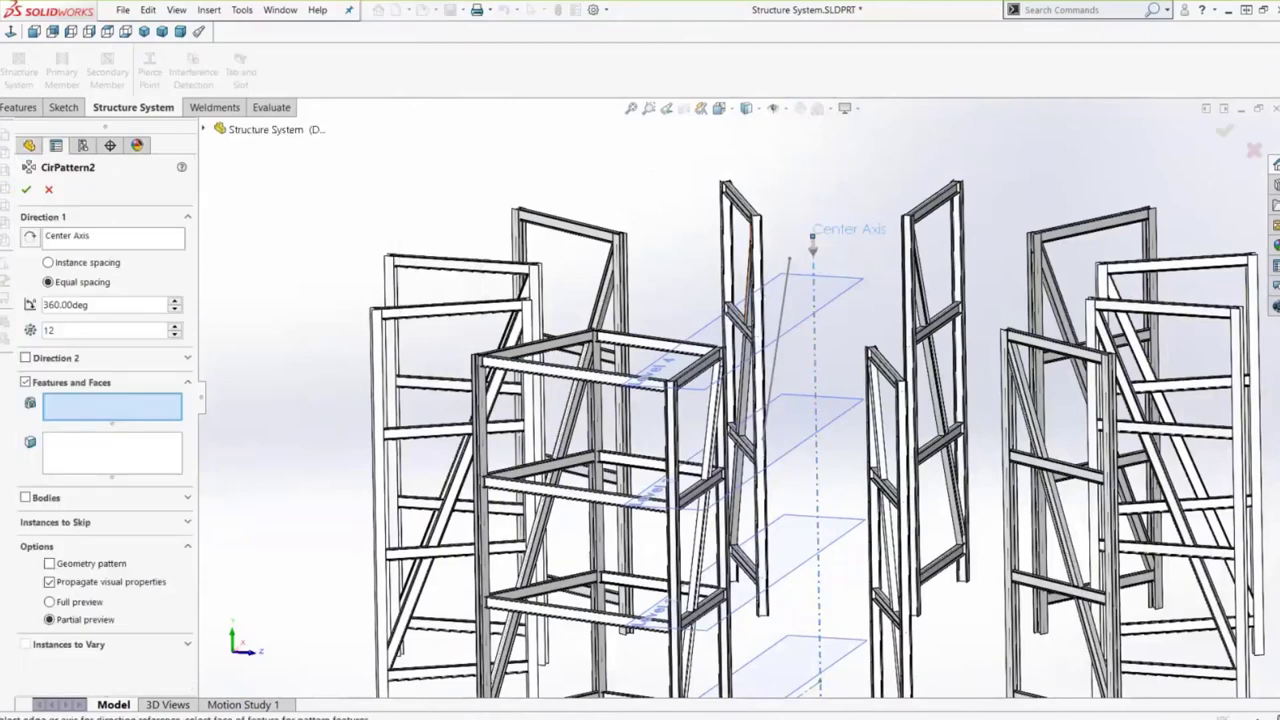
click(27, 497)
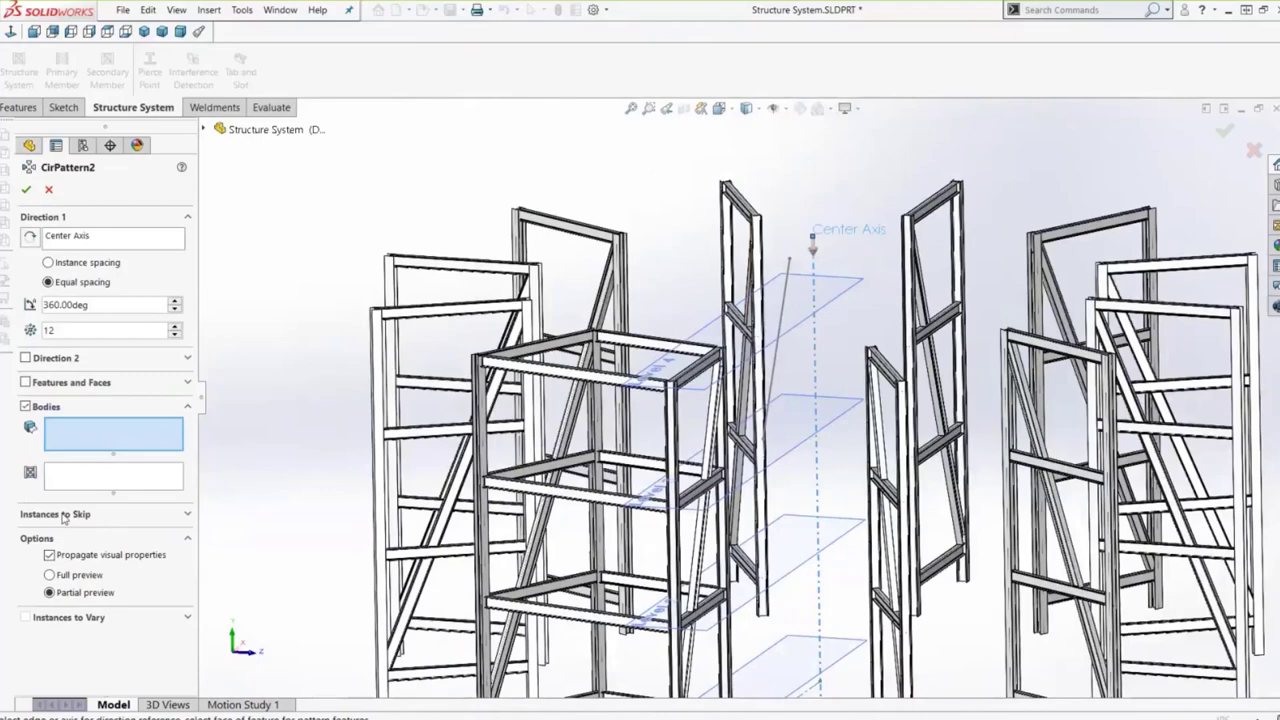
click(113, 476)
click(628, 420)
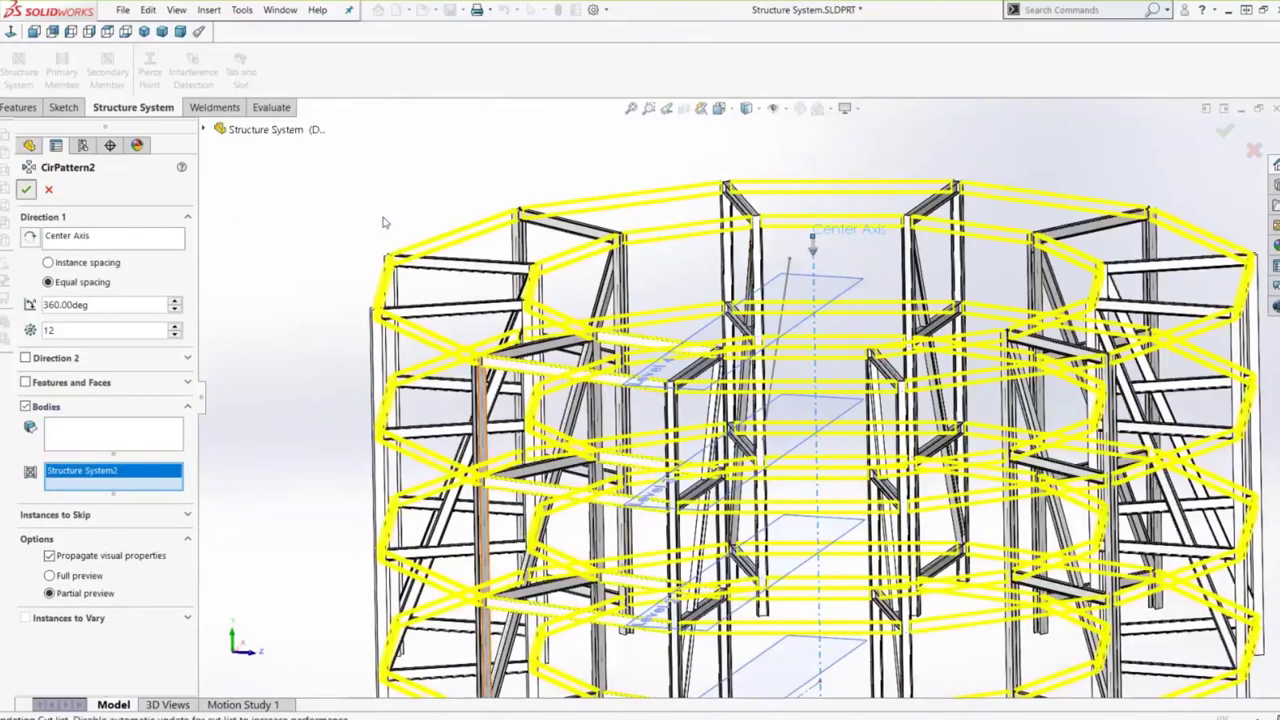
key(Return)
- Examine the whole circular structure with its patterned secondary members from several distances and angles
key(f)
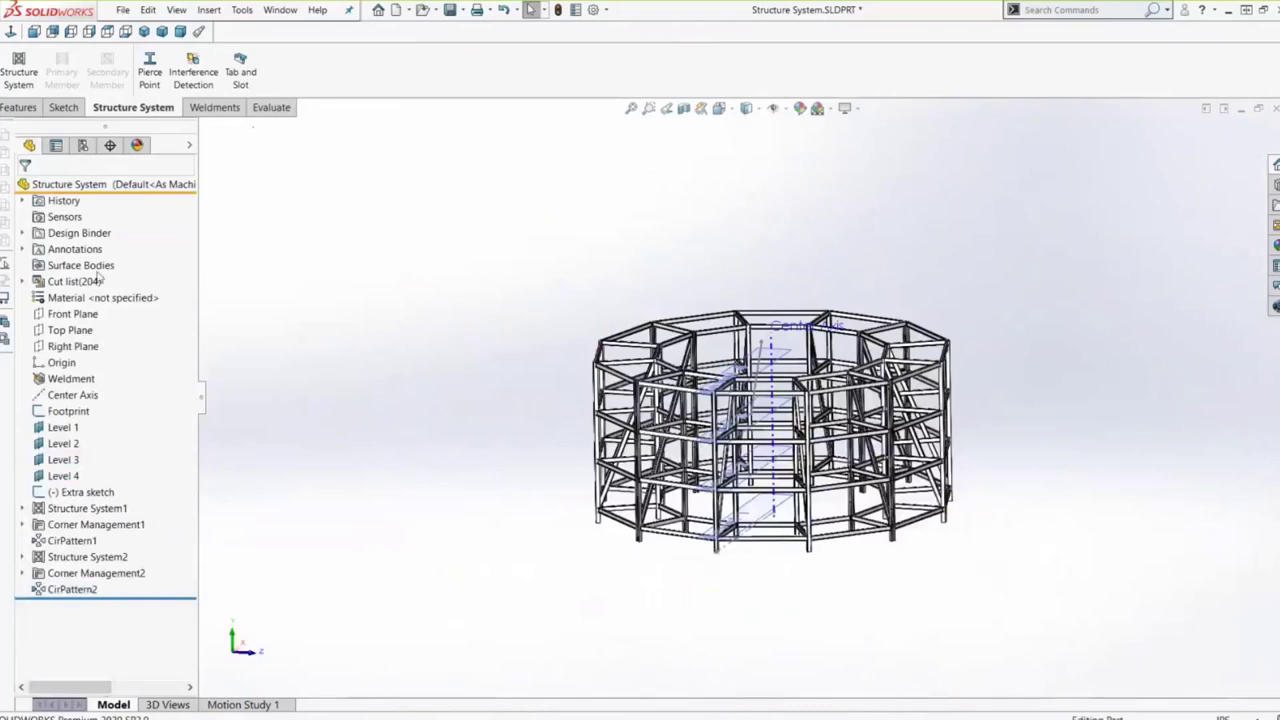
scroll(740, 412, down, 3)
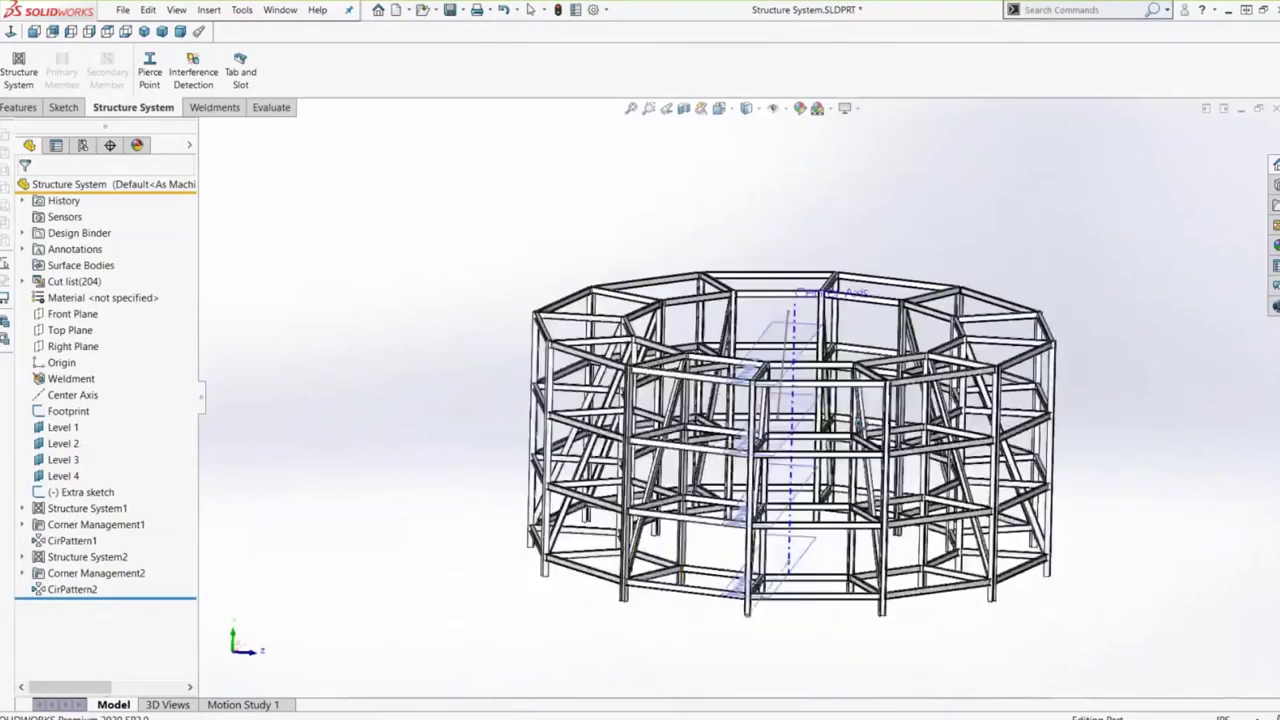
middle_drag(740, 412, 799, 385)
scroll(799, 385, up, 2)
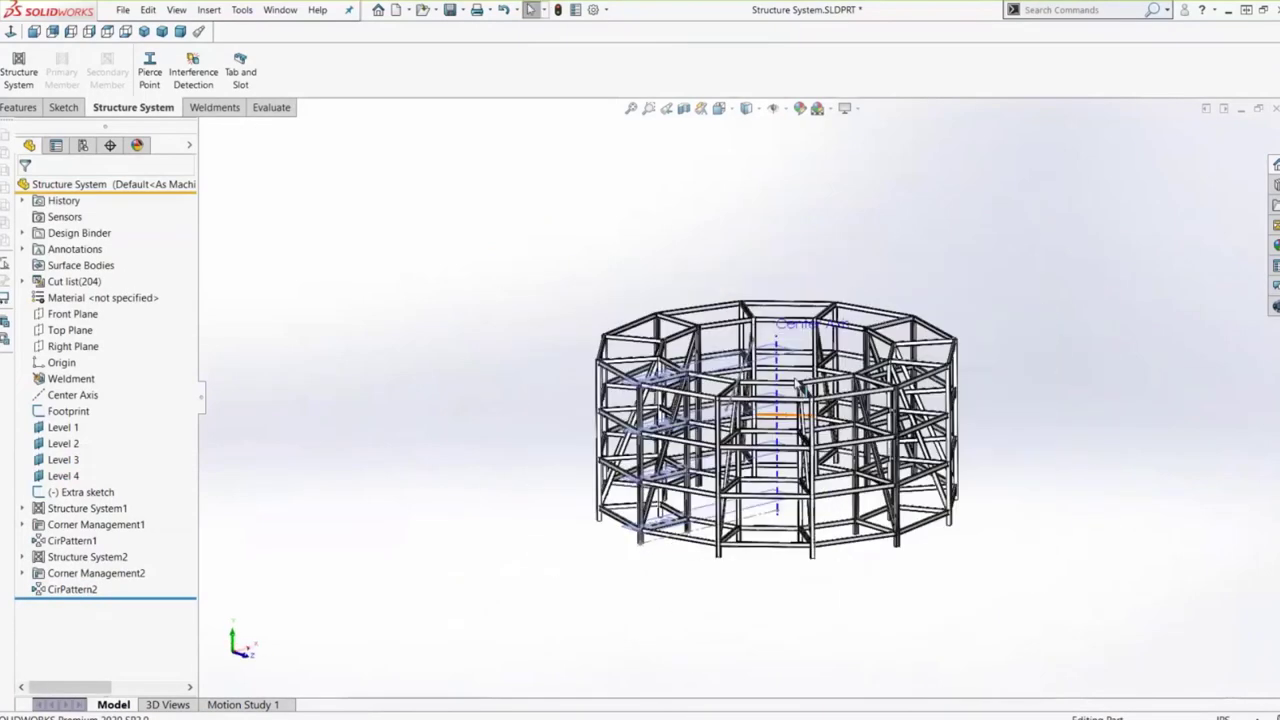
scroll(799, 385, down, 3)
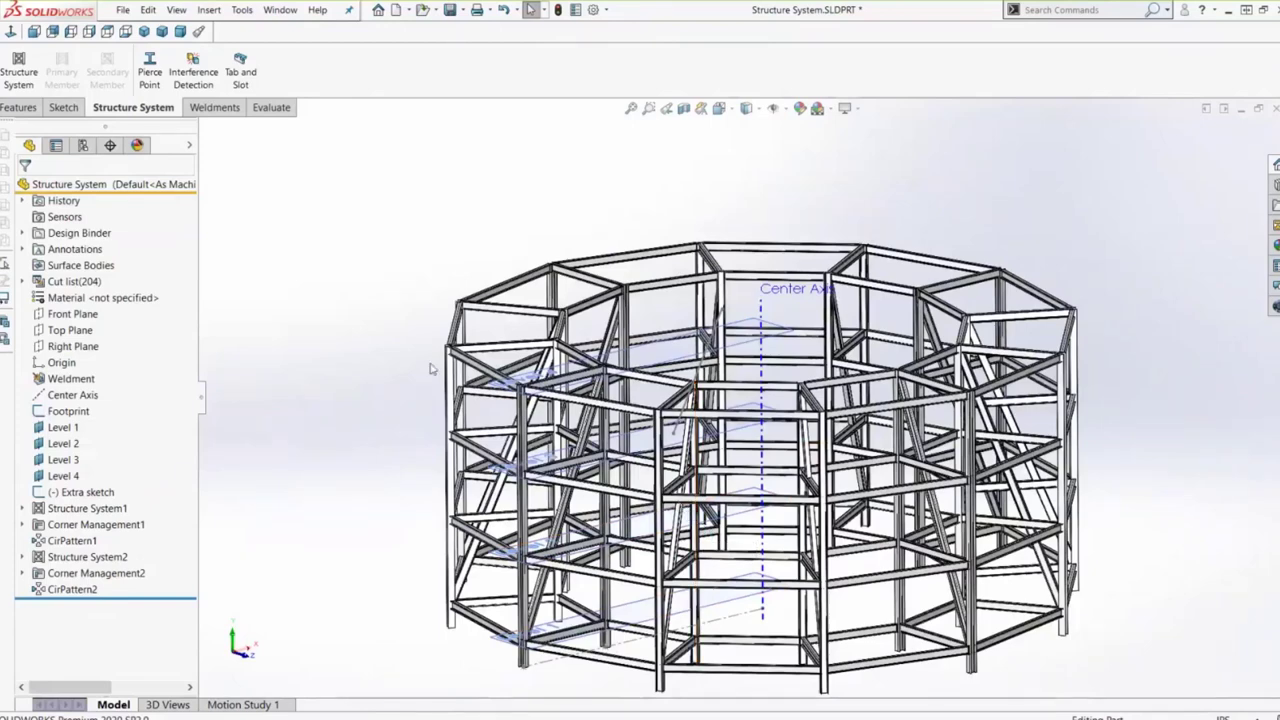
scroll(735, 373, up, 2)
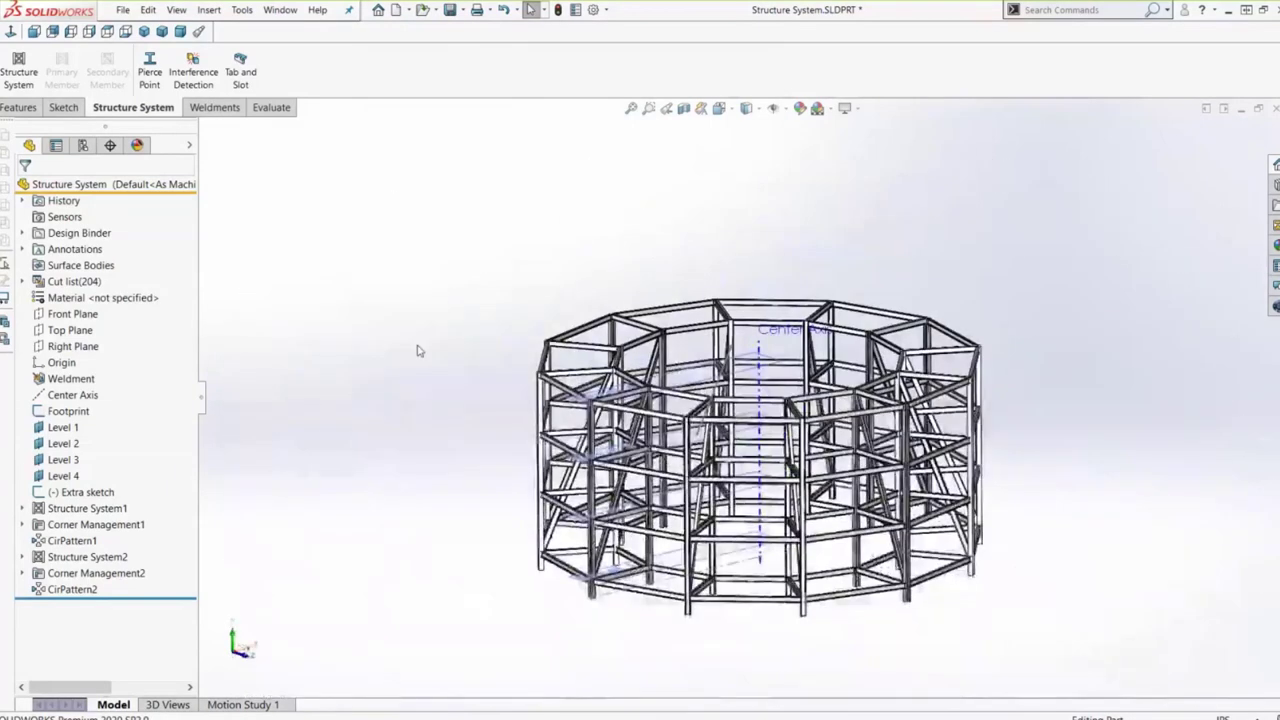
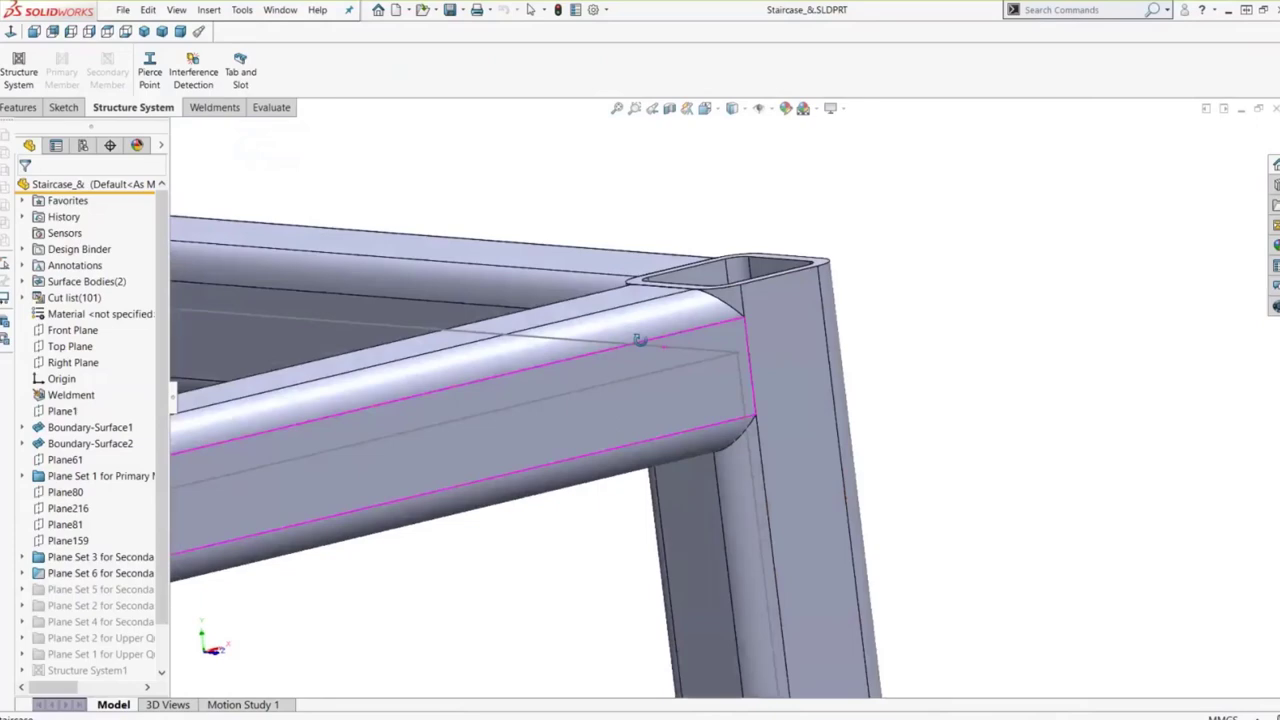
- Inspect the staircase model's railing, landing and stringer members, including the post end where the lower flight meets the landing
scroll(640, 340, up, 5)
scroll(655, 410, up, 5)
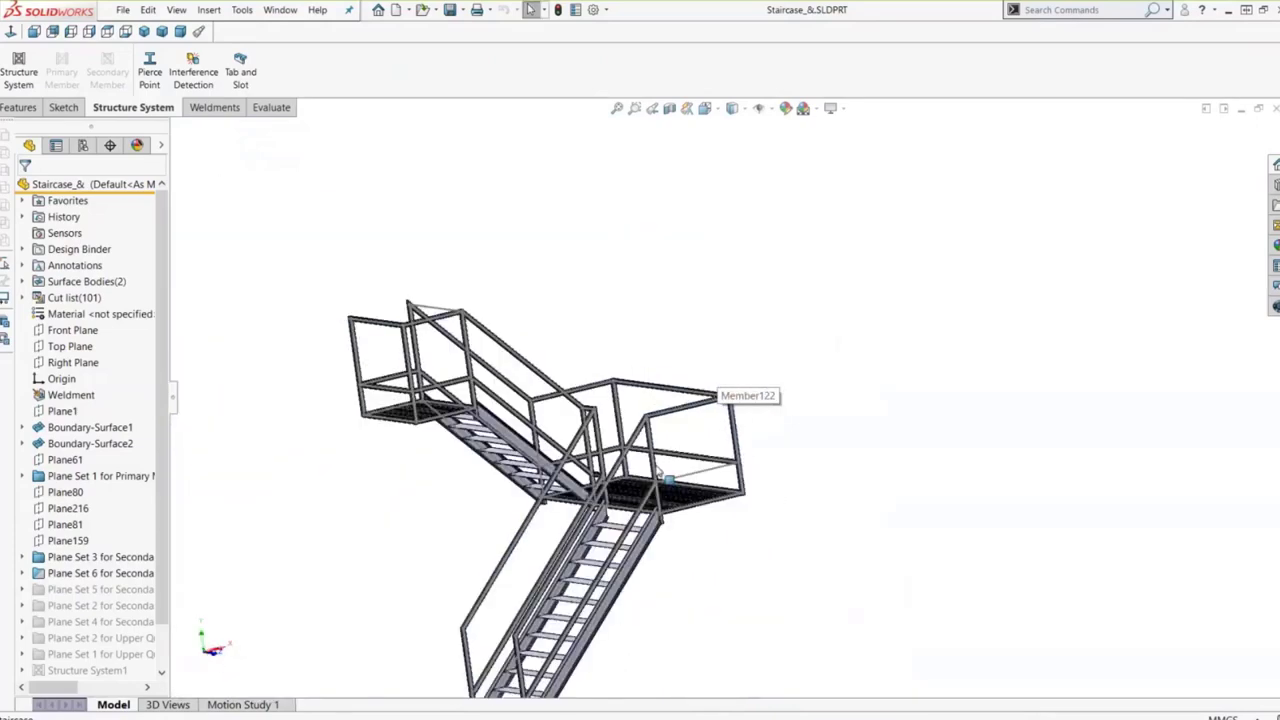
scroll(665, 550, down, 10)
scroll(660, 500, down, 6)
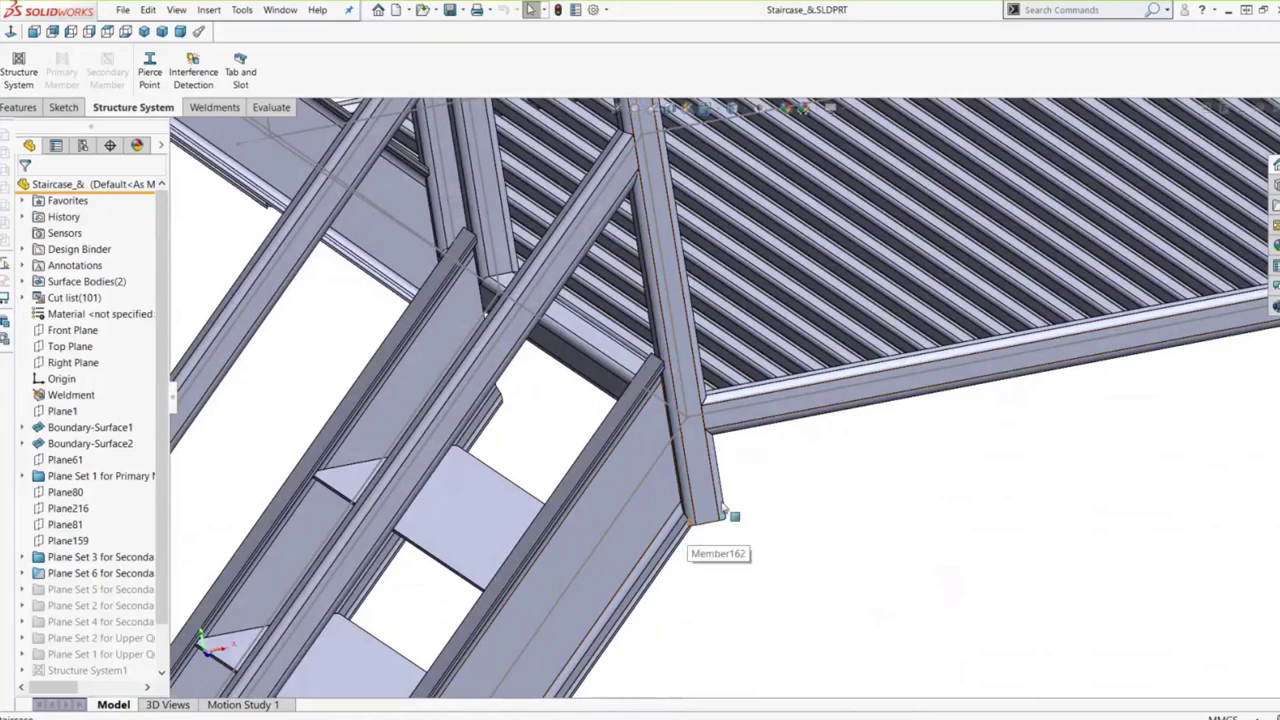
click(725, 508)
scroll(715, 490, down, 5)
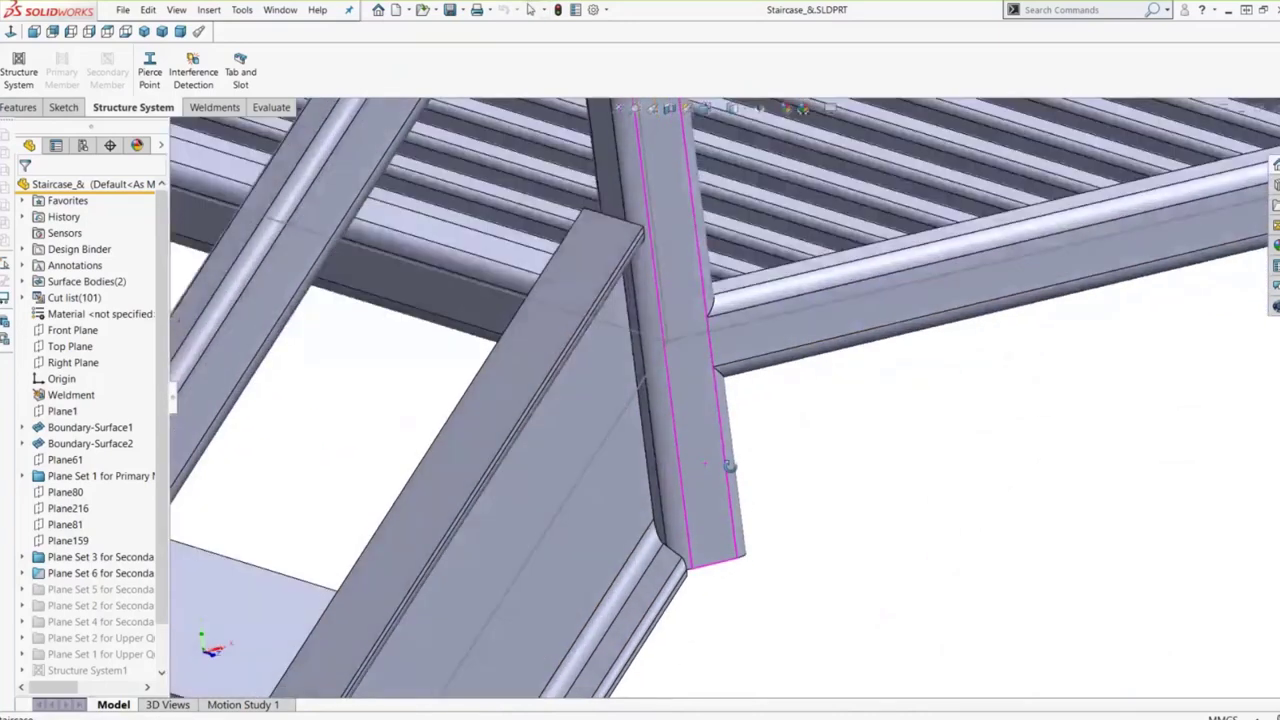
scroll(733, 476, up, 8)
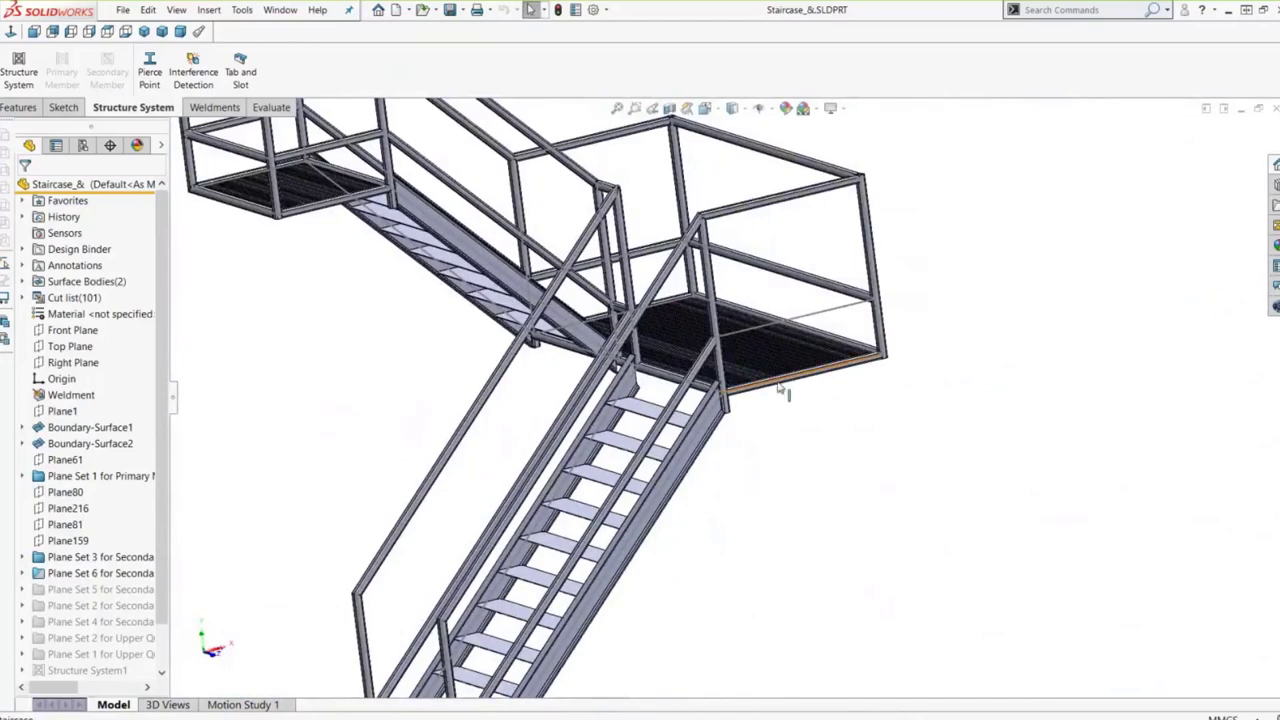
middle_drag(780, 392, 630, 247)
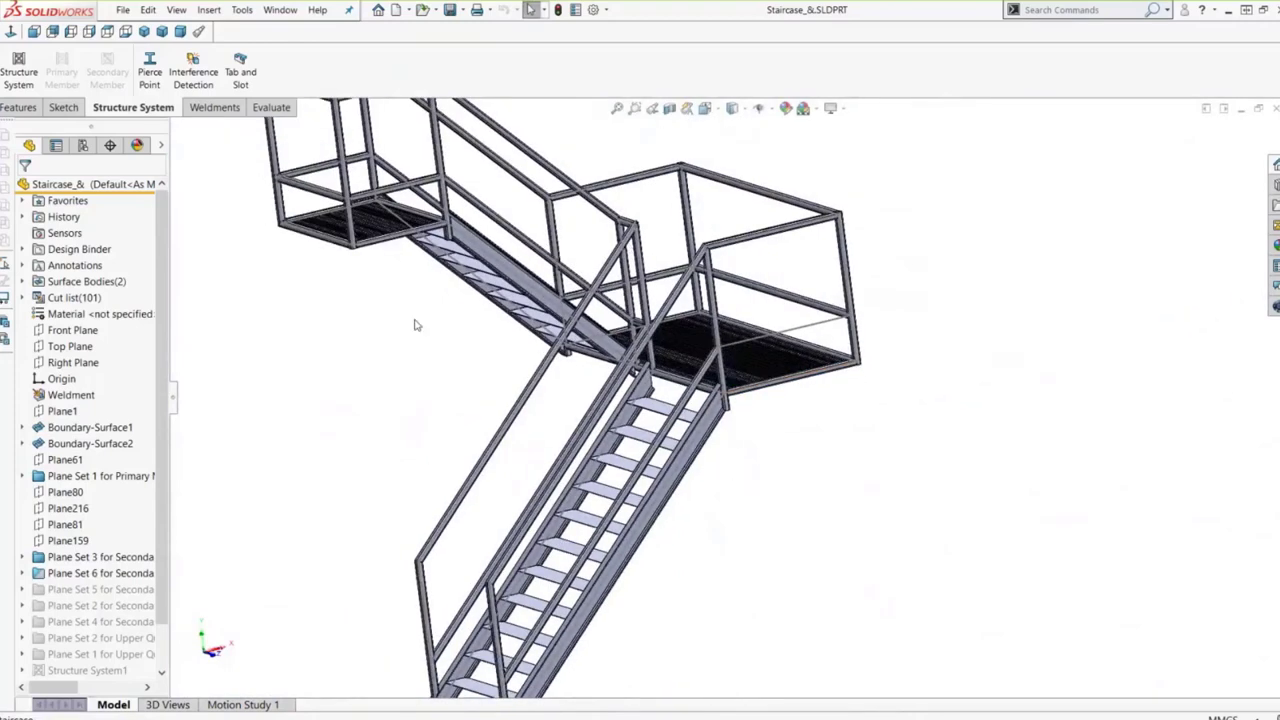
- Fit the staircase in view and switch to the Shed_Frame document
key(f)
key(ctrl+Tab)
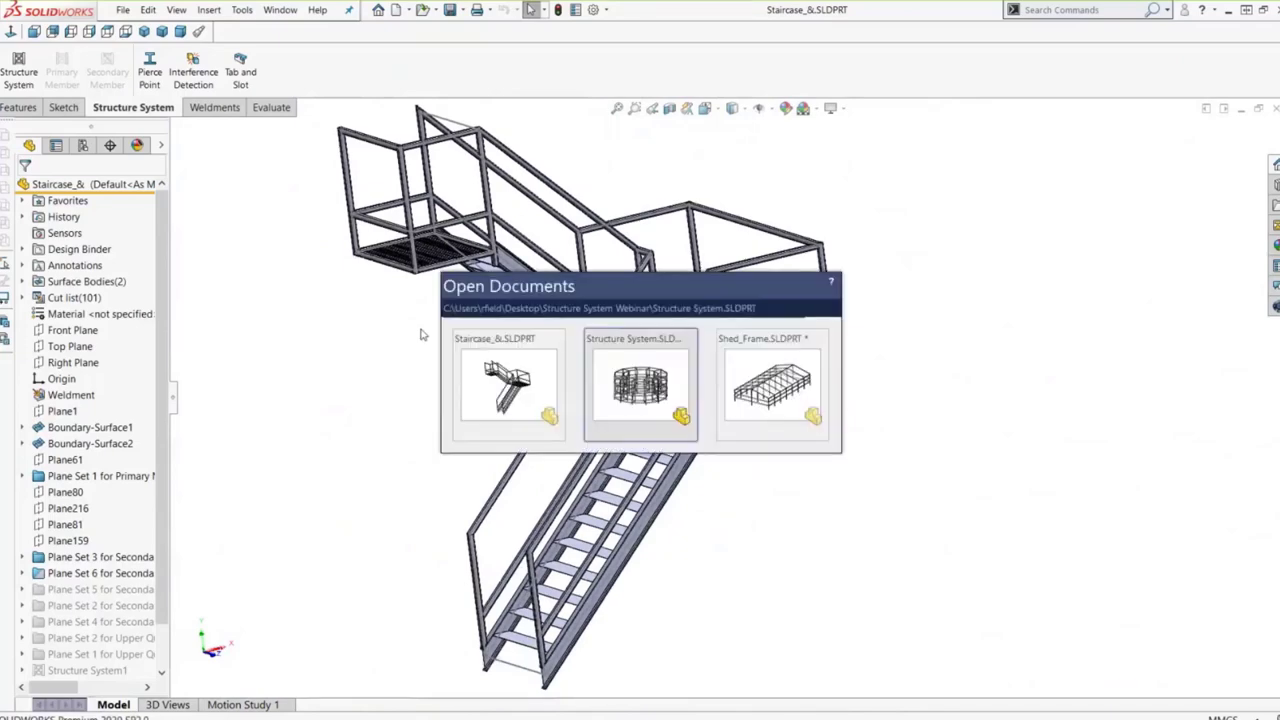
key(ctrl+Tab)
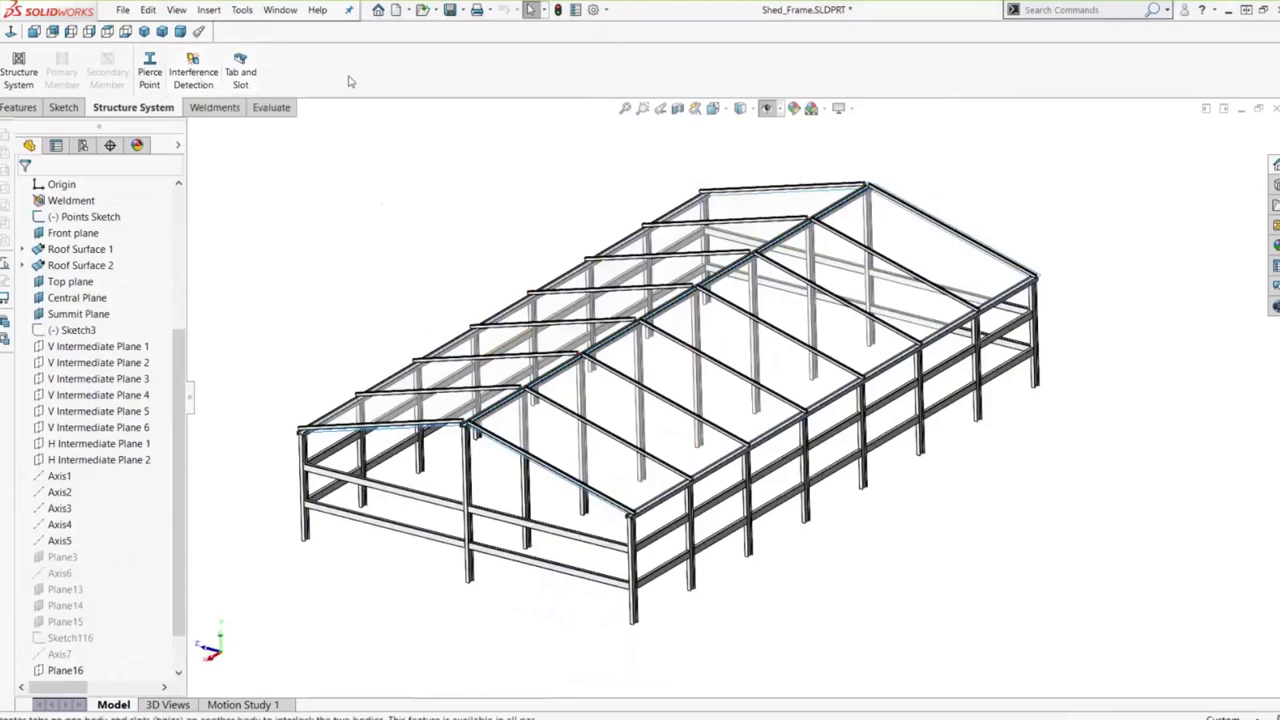
- Search the commands for INTER to locate Interference Detection, and dismiss the search without running it
click(1064, 9)
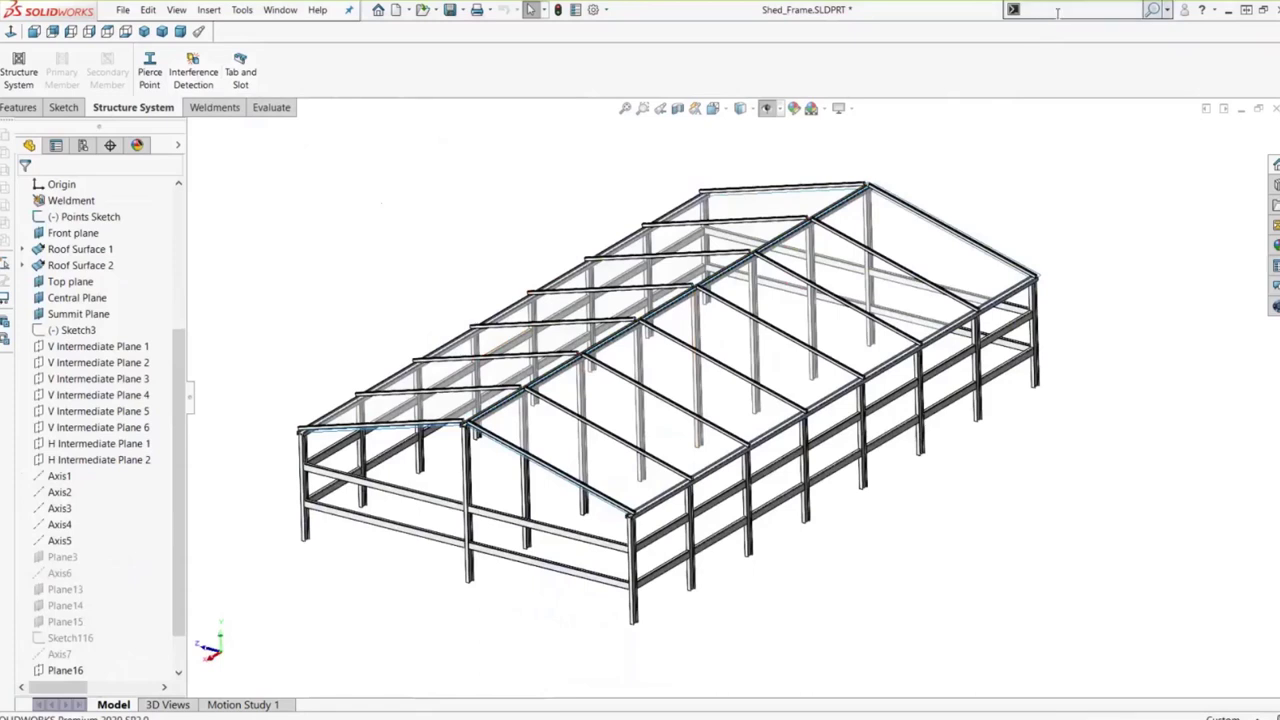
text(INTER)
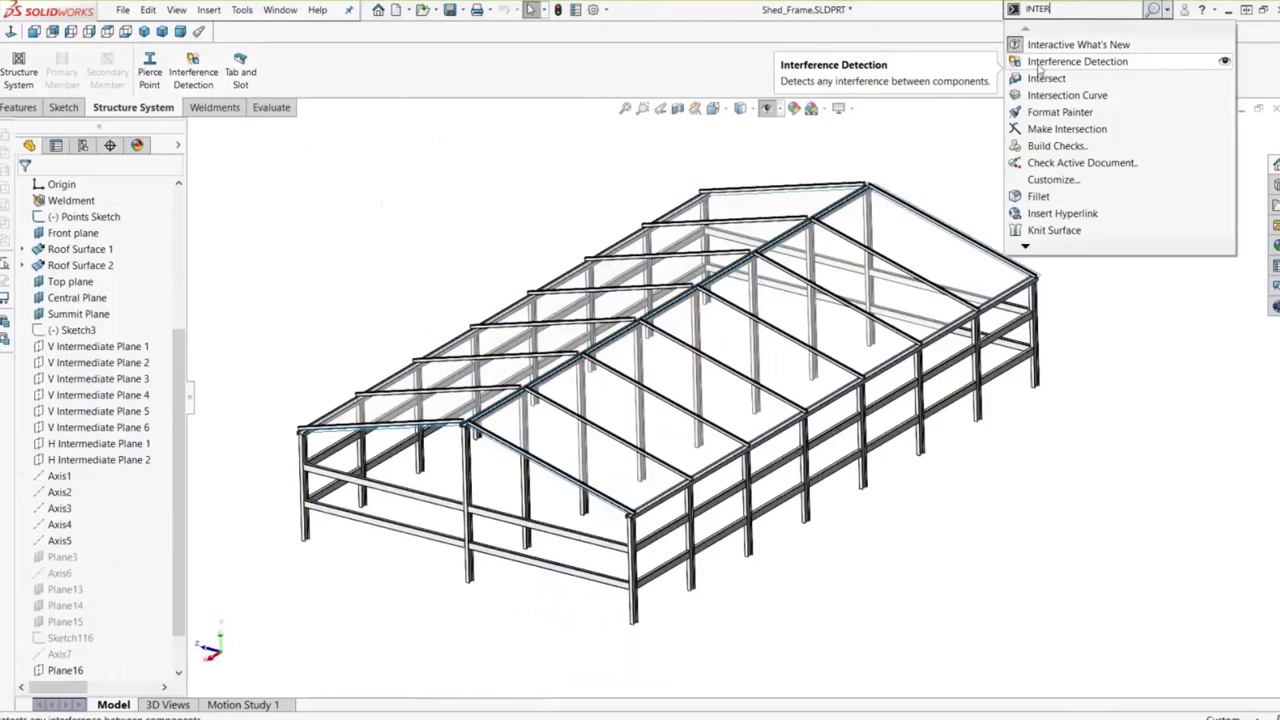
click(776, 82)
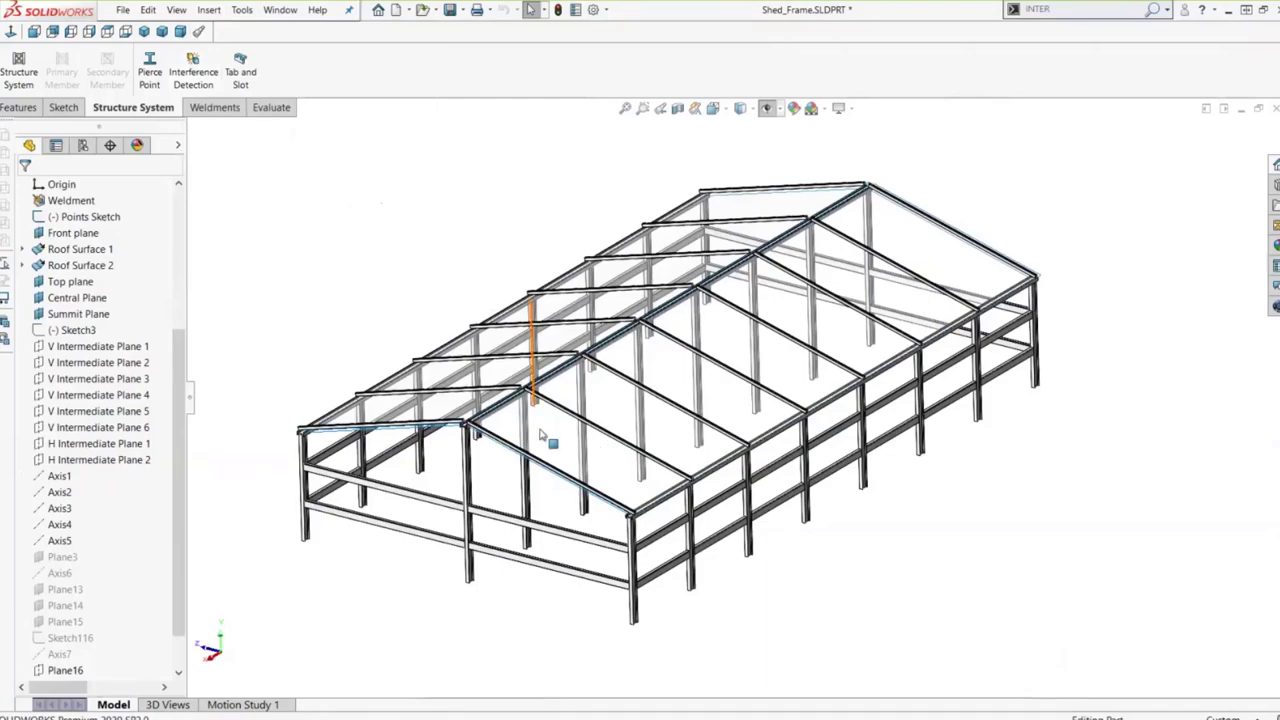
- Start Interference Detection and replace the whole-part selection with two neighbouring sloped roof members and the eave beam beneath their ends
scroll(540, 435, down, 2)
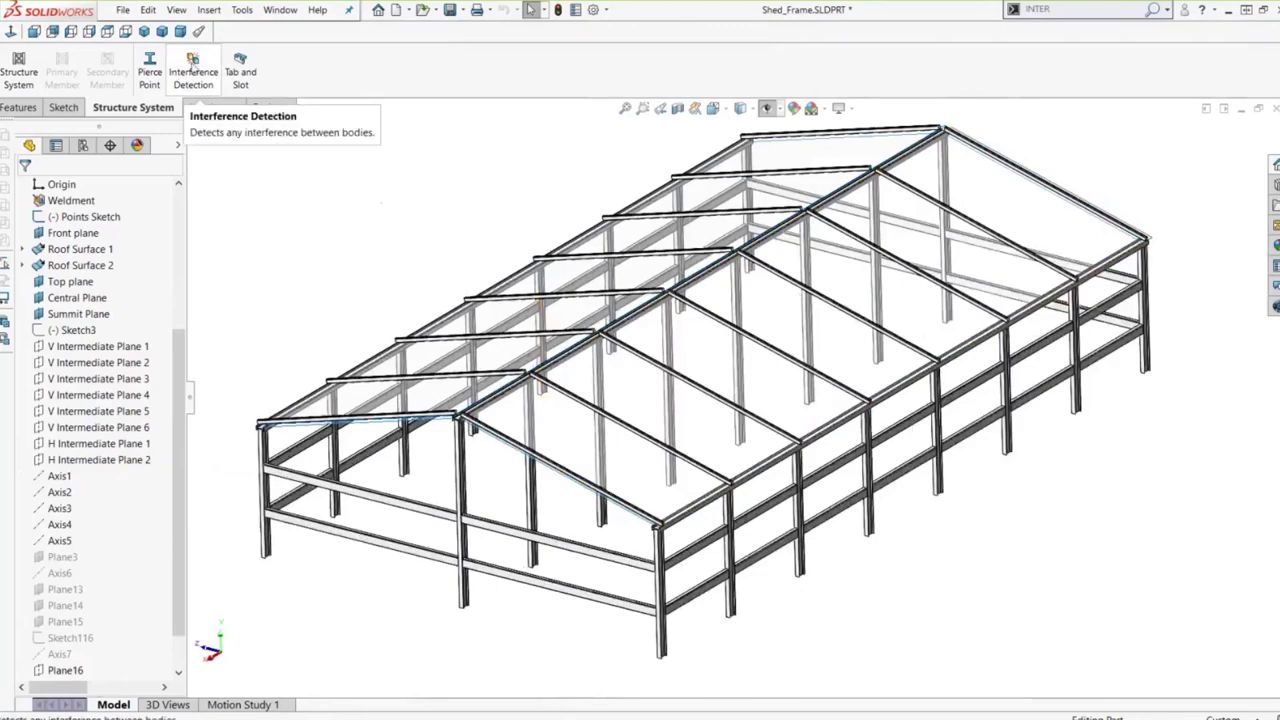
click(195, 74)
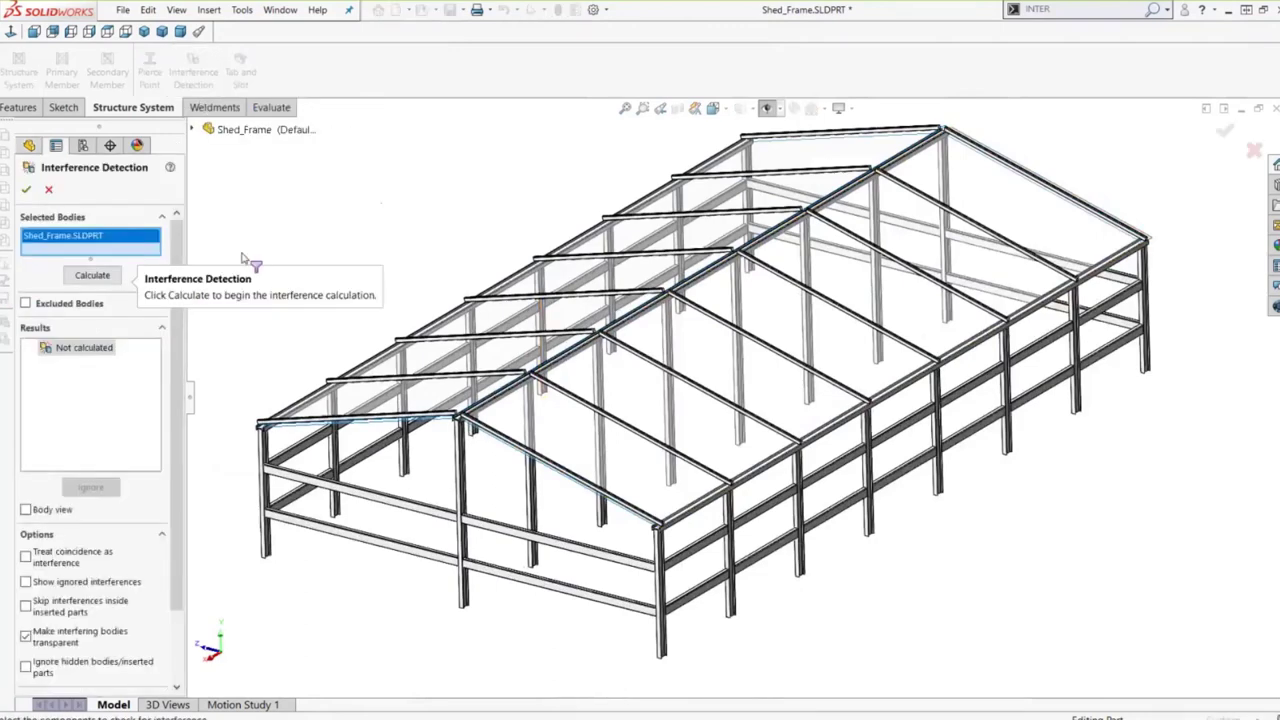
scroll(585, 475, down, 3)
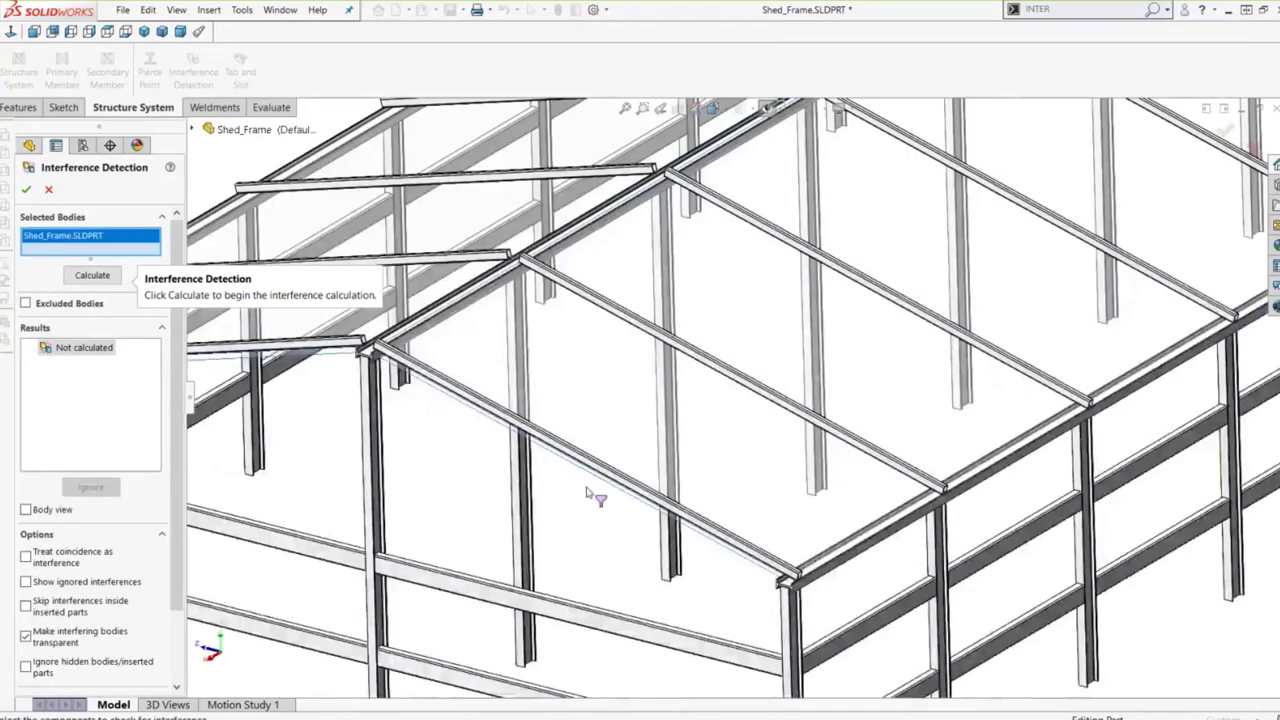
right_click(85, 245)
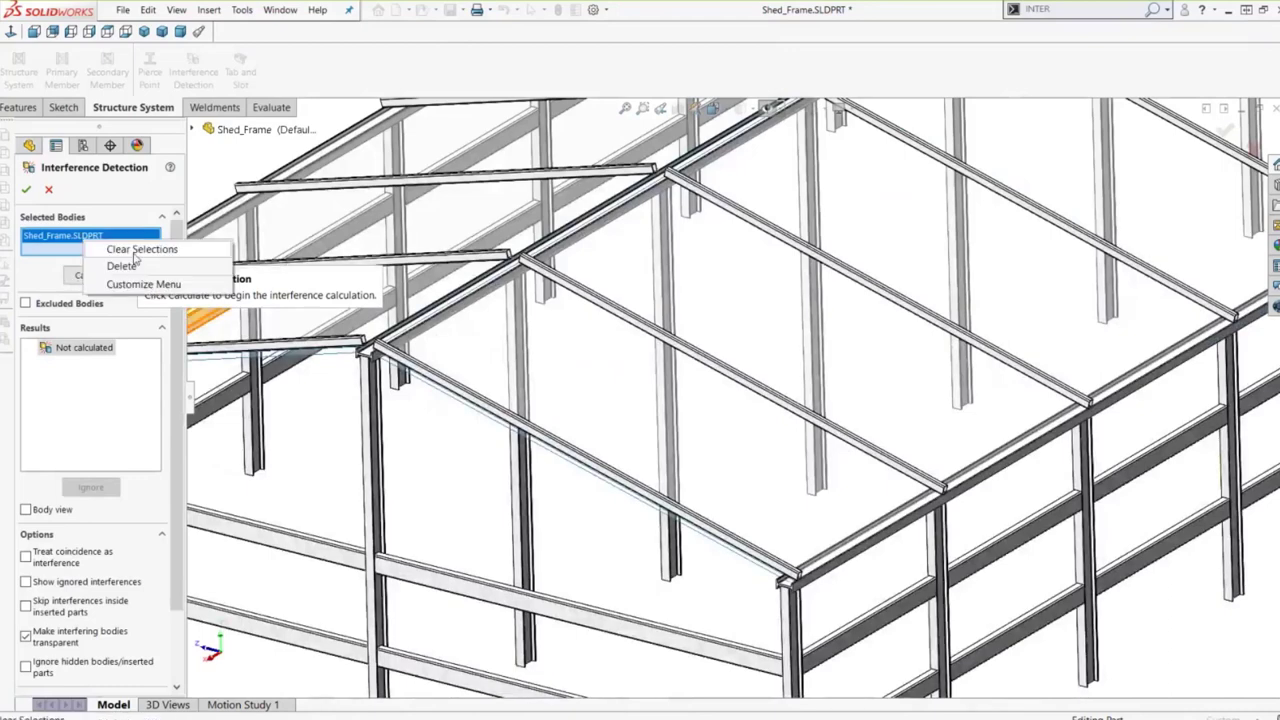
click(92, 250)
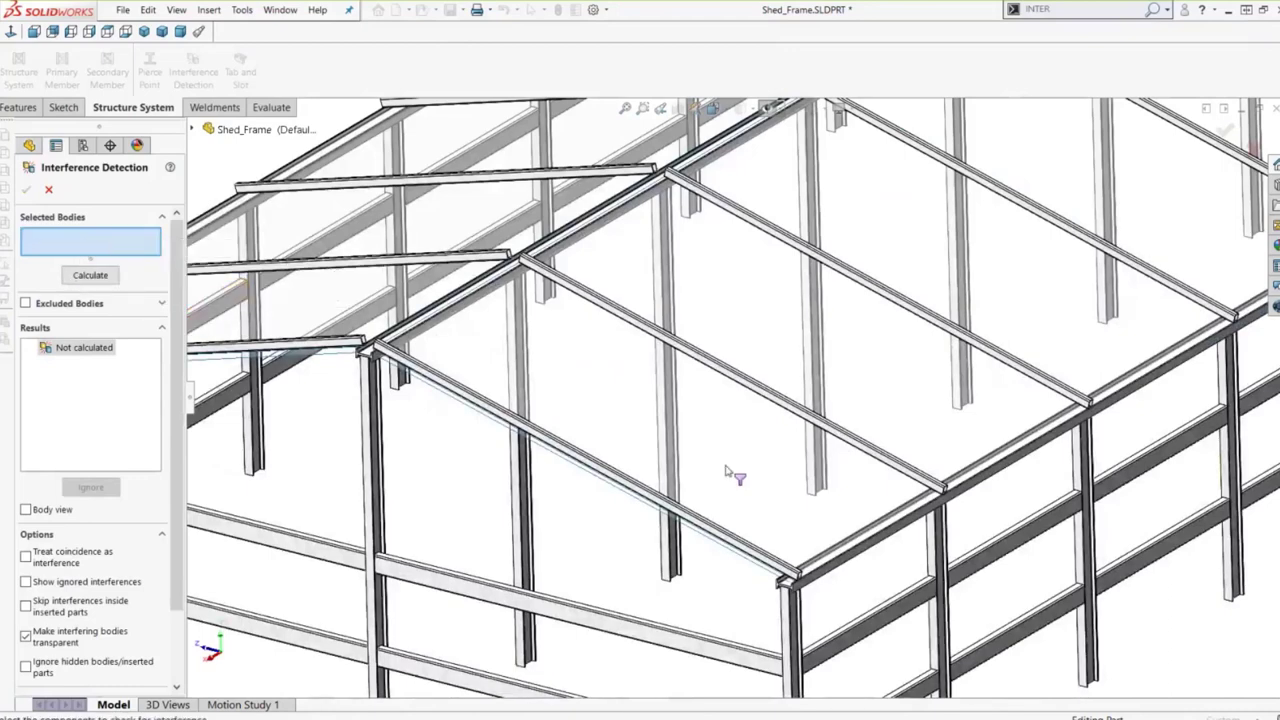
click(928, 472)
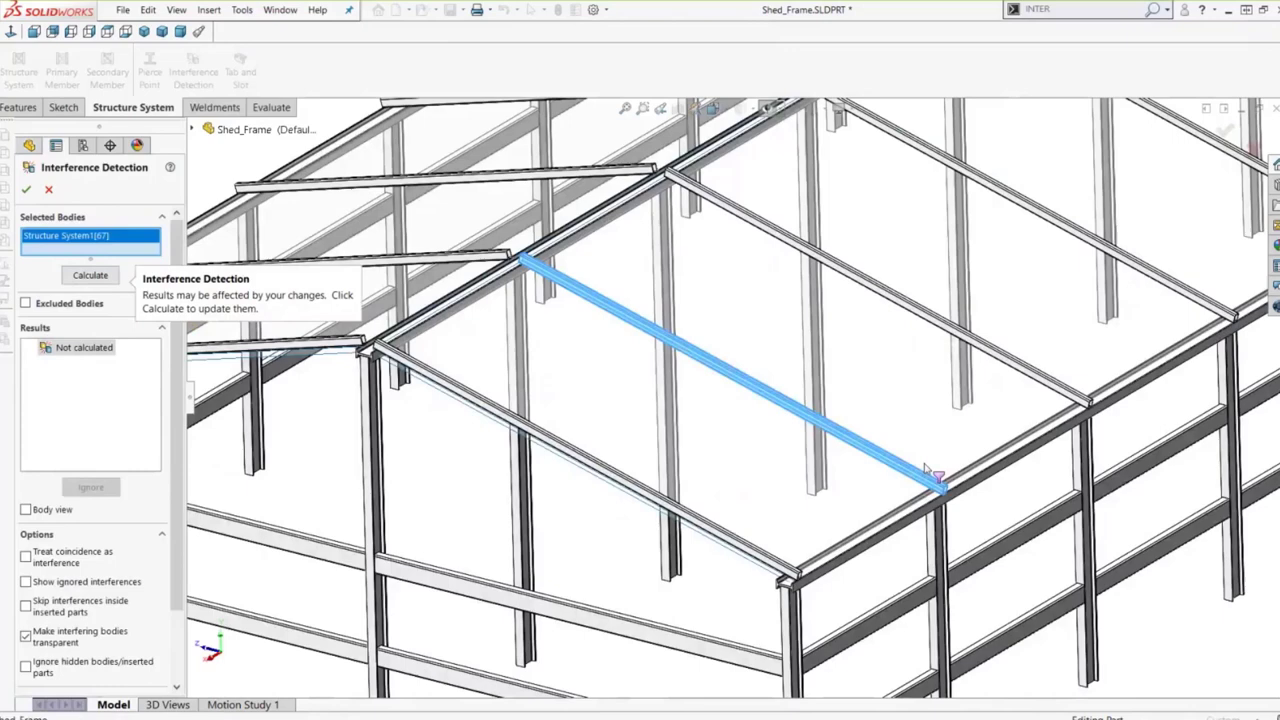
click(1045, 390)
click(940, 492)
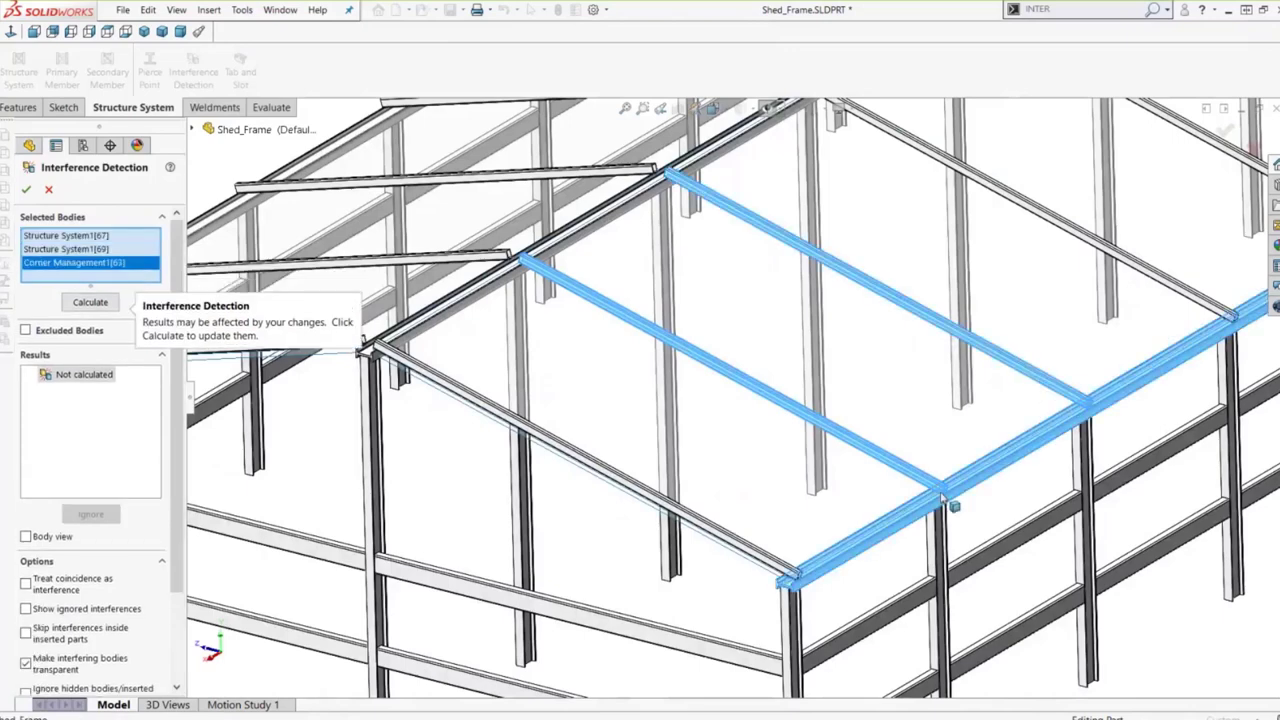
- Review the detection options and calculate the interferences between the selected roof members and eave beam
scroll(940, 497, up, 3)
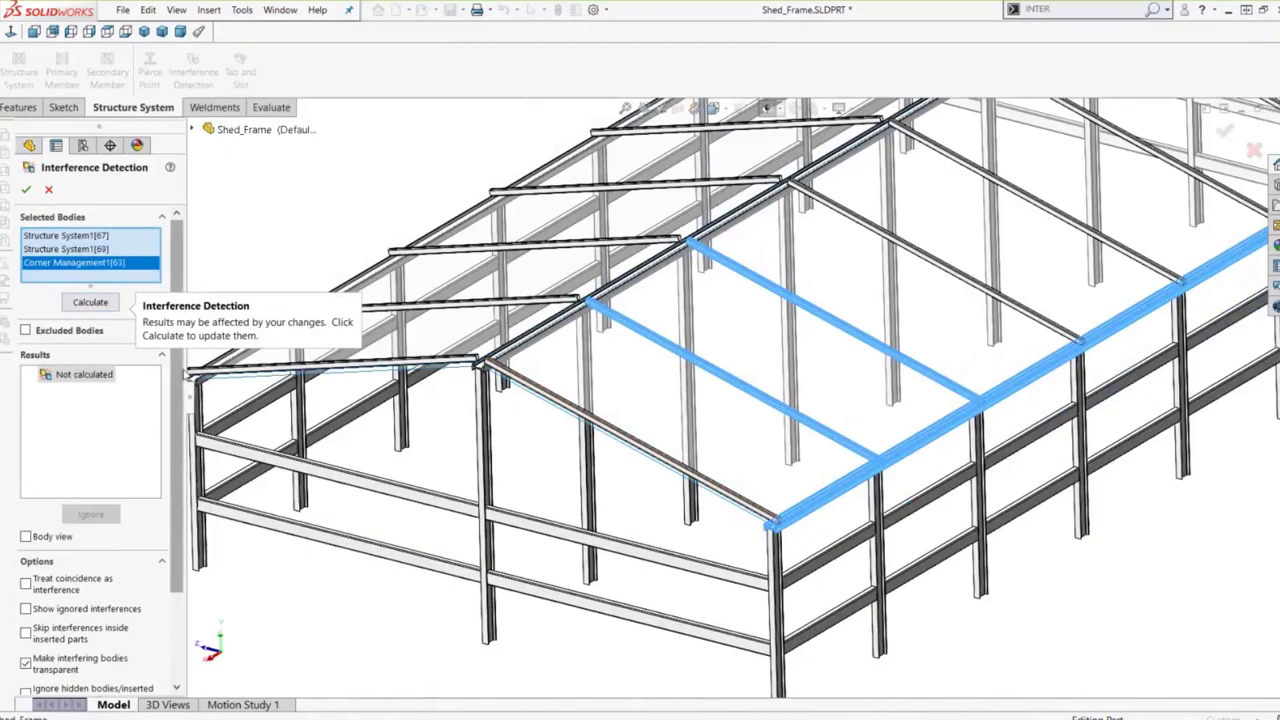
scroll(182, 380, down, 1)
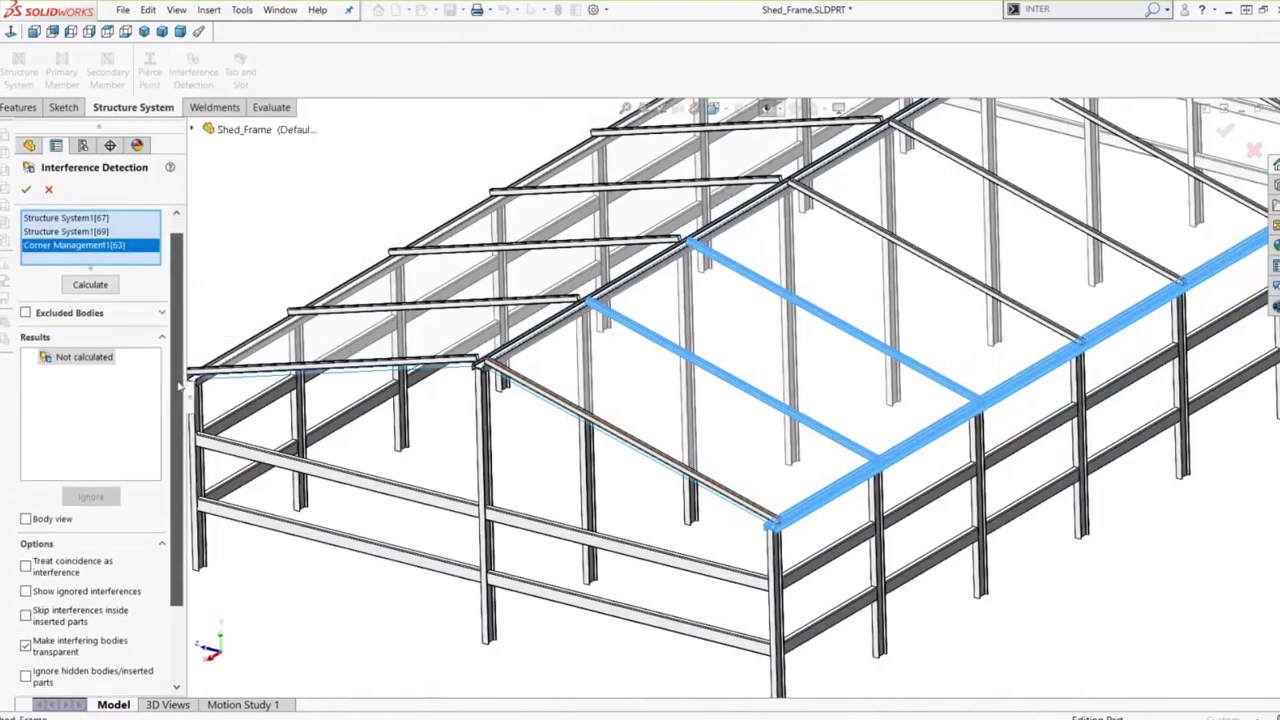
scroll(178, 375, down, 2)
scroll(177, 360, up, 3)
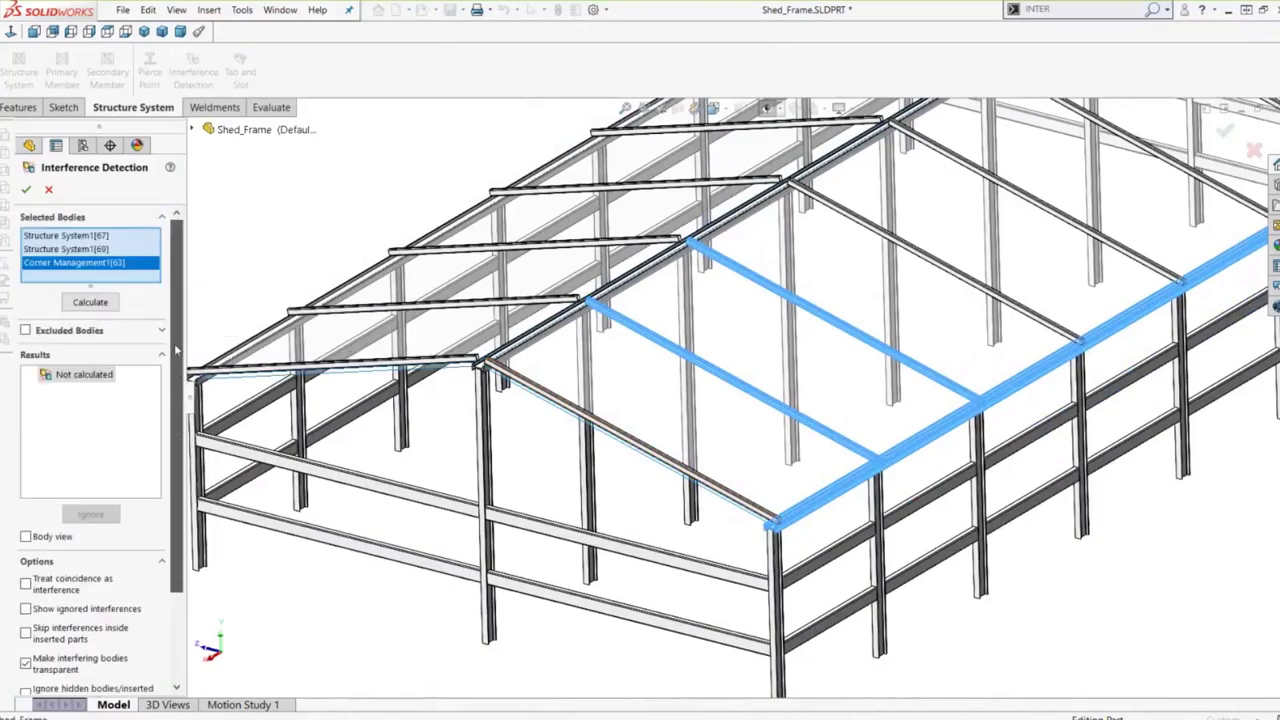
click(90, 304)
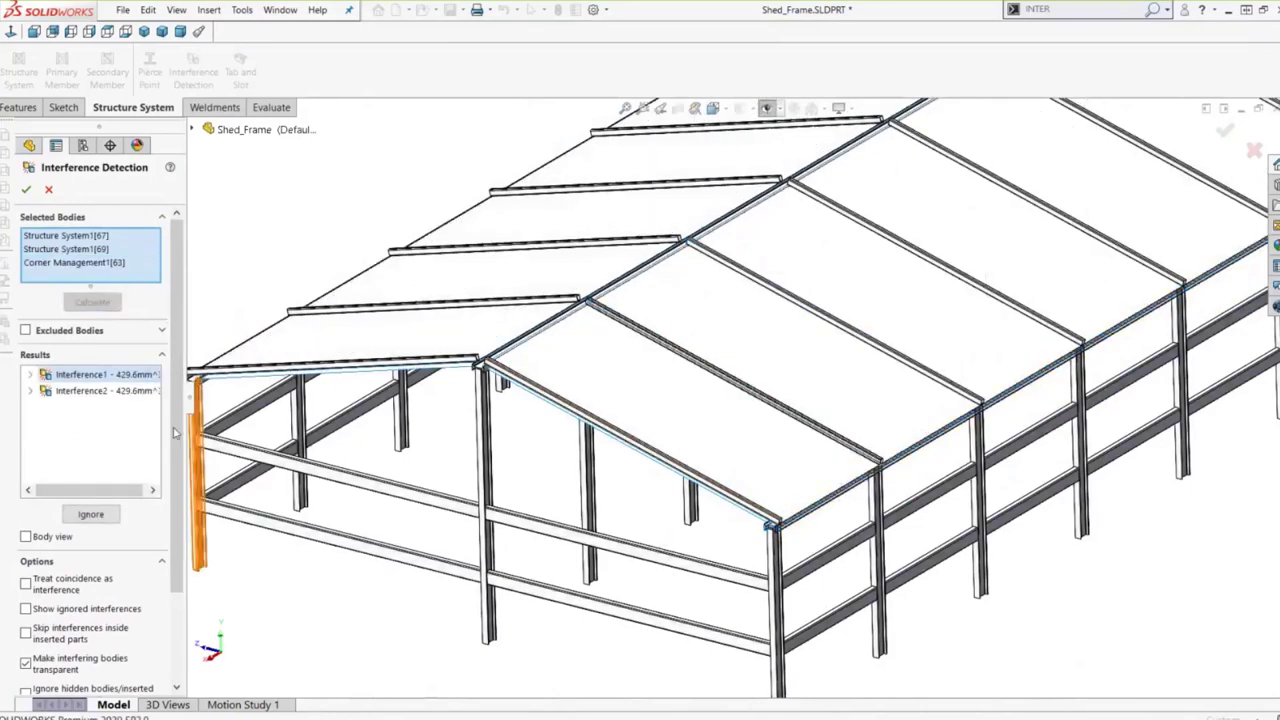
- Inspect the first interference result where the roof member meets the eave beam, and close Interference Detection without accepting
click(134, 377)
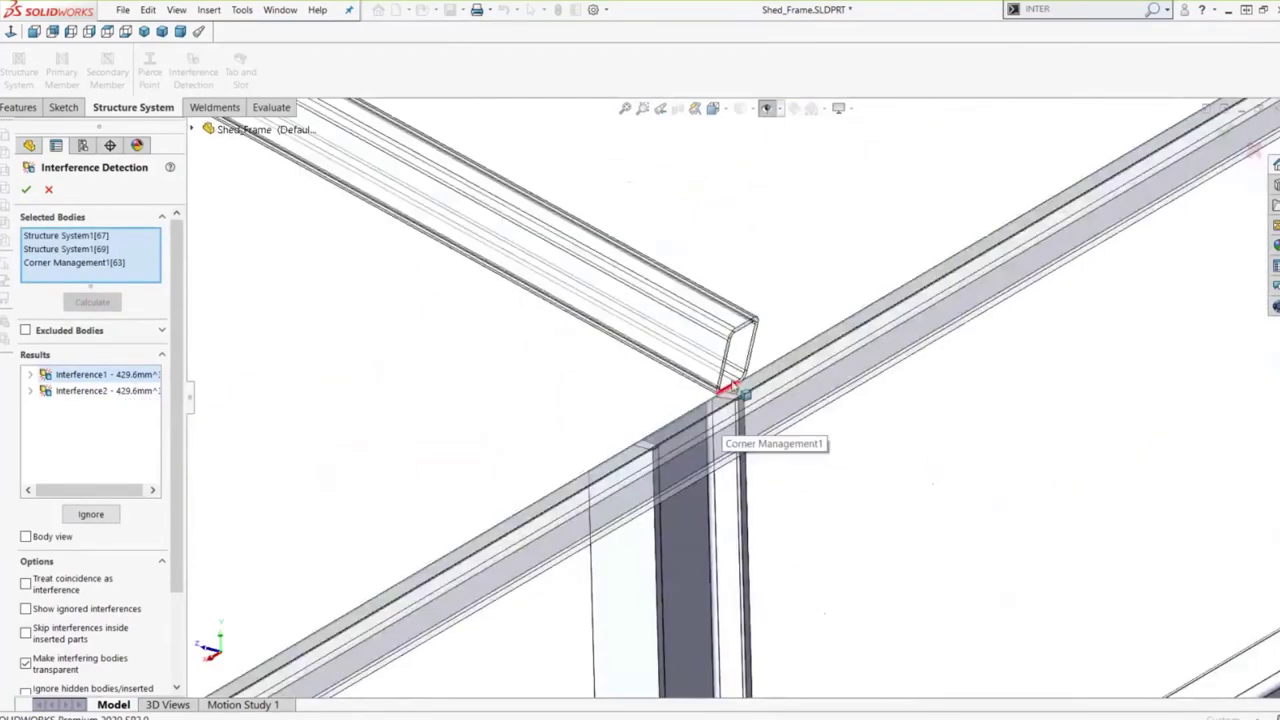
scroll(735, 390, up, 2)
scroll(727, 402, up, 2)
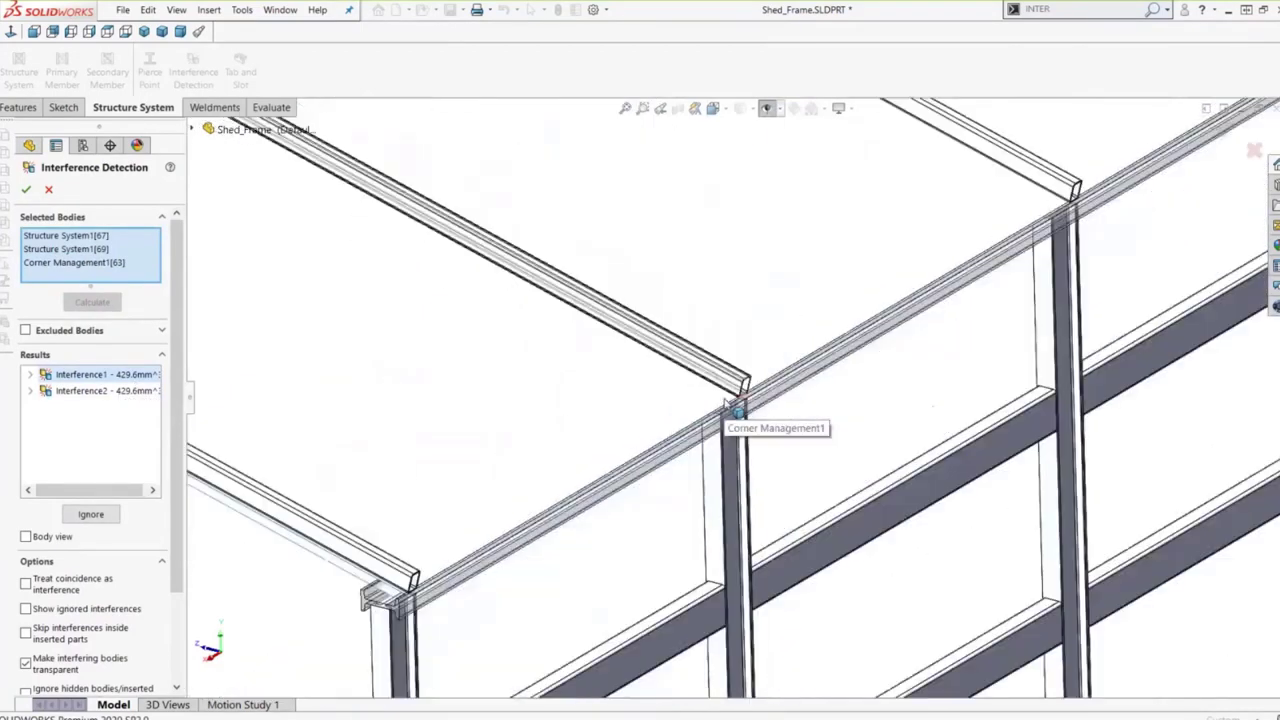
scroll(727, 403, up, 3)
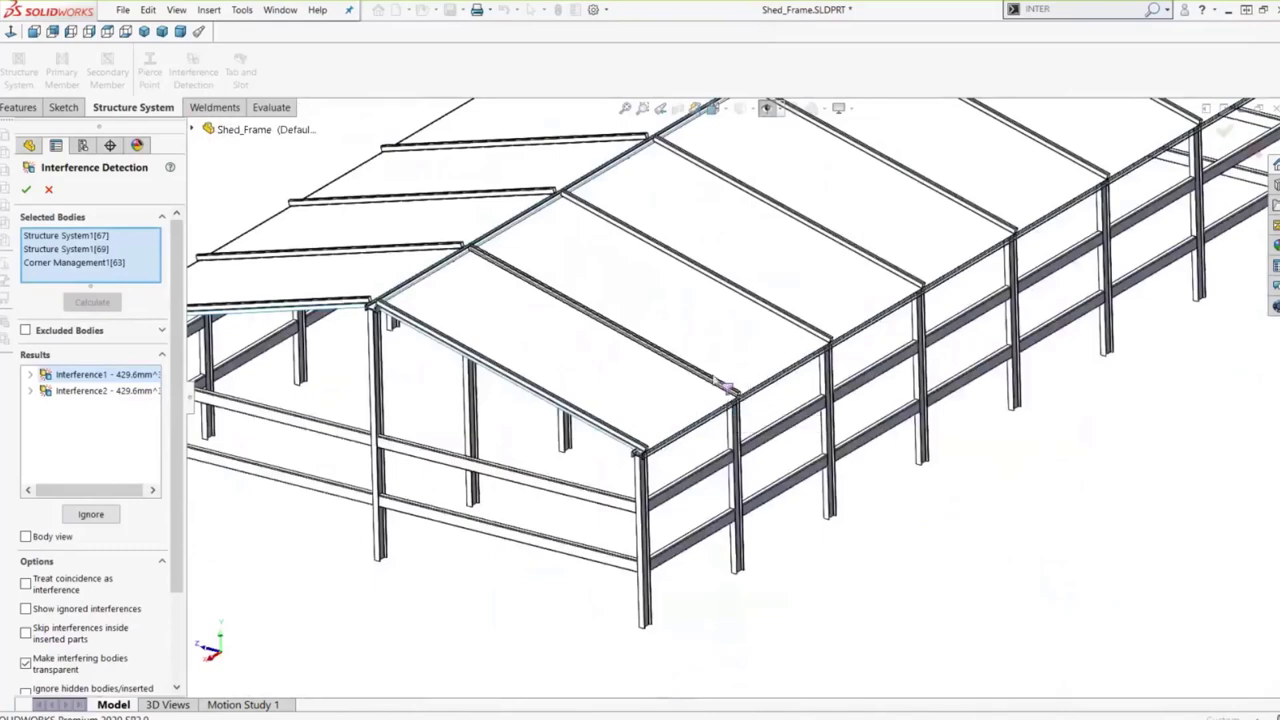
click(50, 190)
- Open Sketch124 of Roof Surface 2 for editing and delete the height dimension of the vertical construction line at the eave
drag(175, 385, 176, 218)
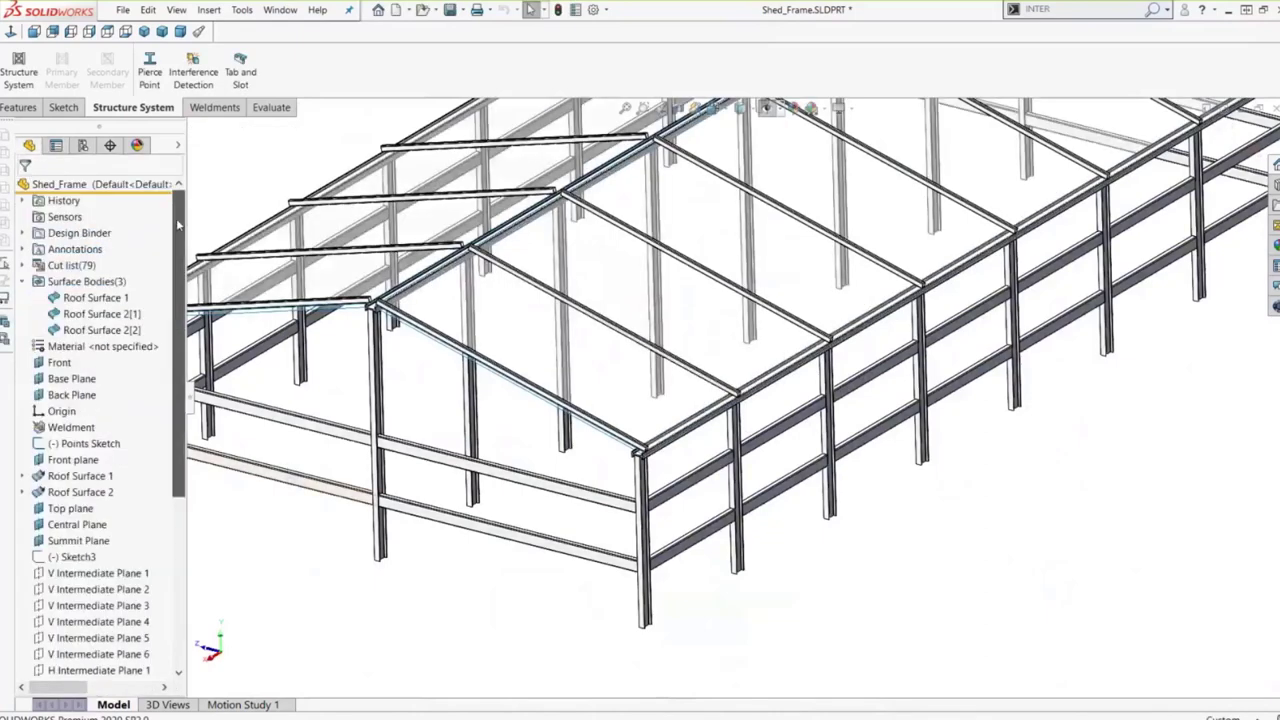
click(22, 492)
click(85, 508)
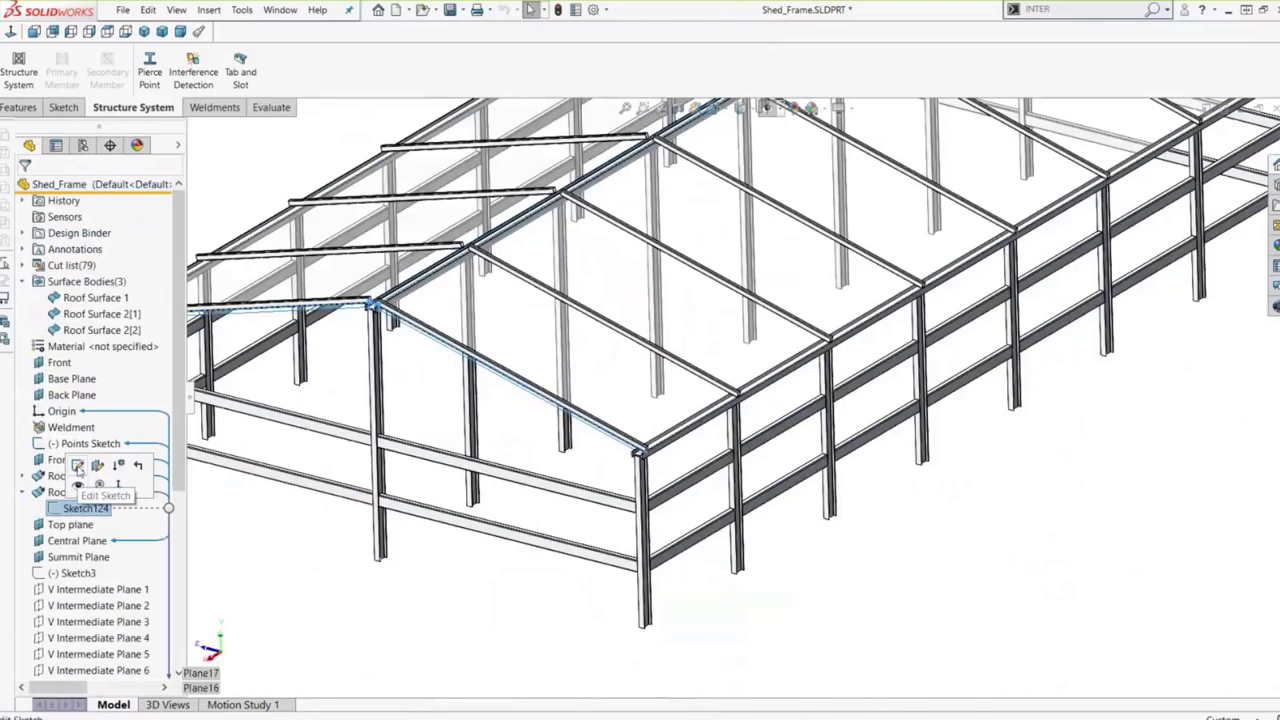
click(93, 465)
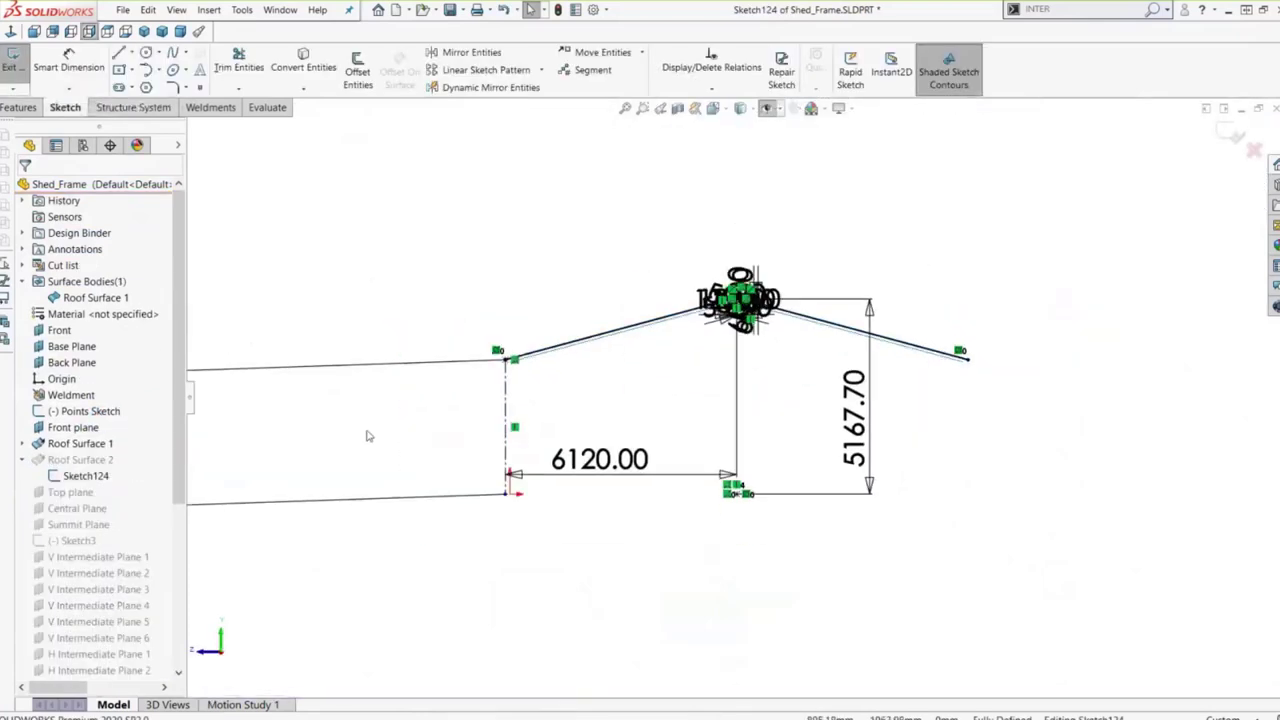
drag(287, 351, 225, 500)
key(Delete)
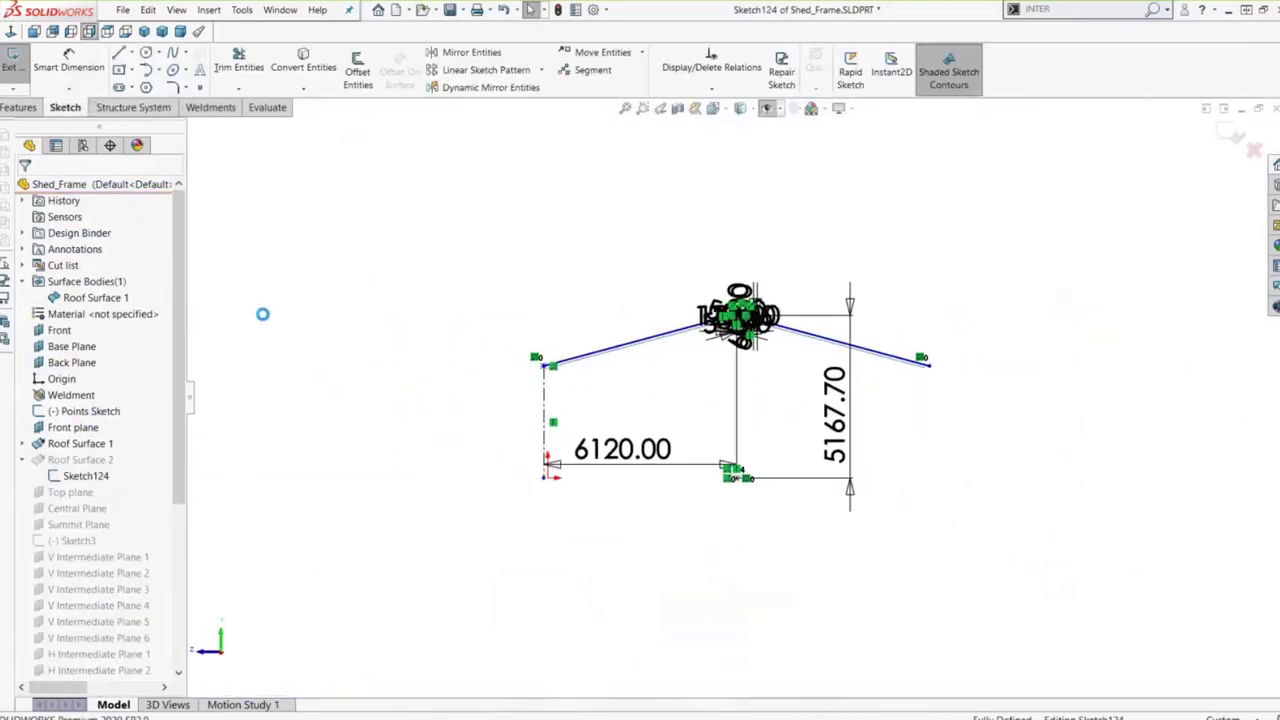
- Dimension the height between the vertical construction line's endpoints as 3560 mm and exit the sketch to rebuild the frame
click(68, 60)
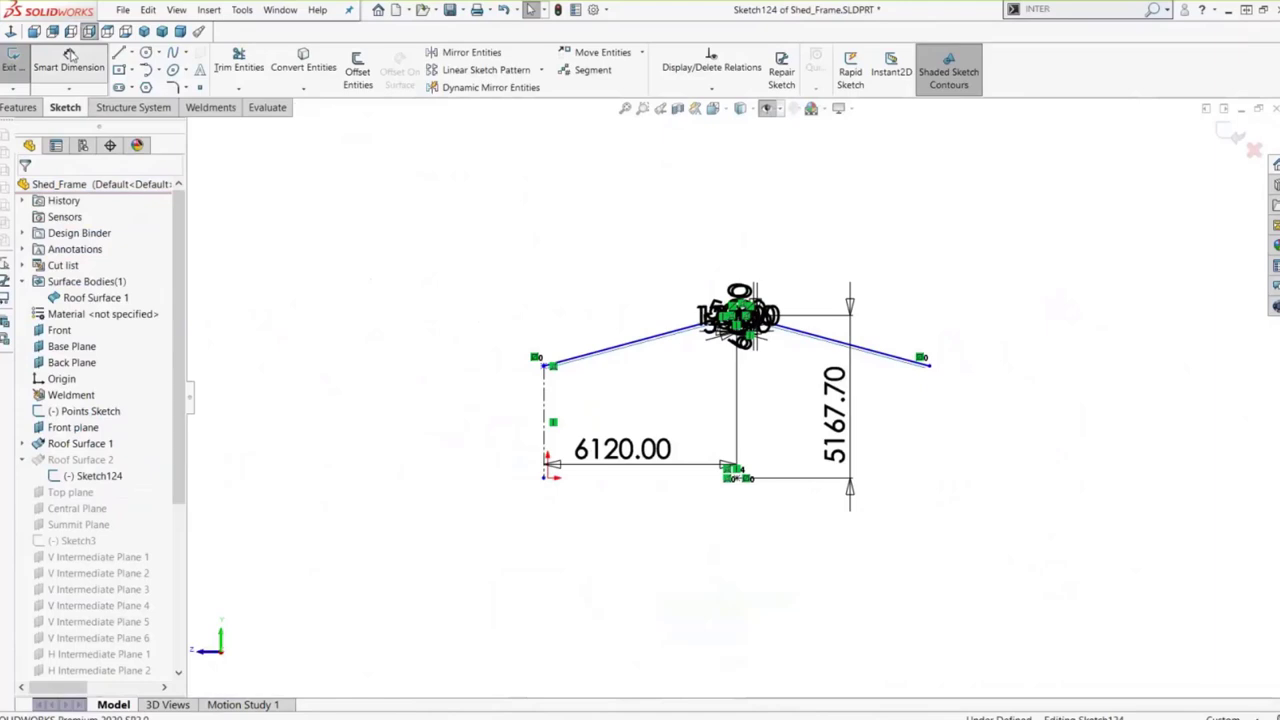
click(547, 477)
click(544, 365)
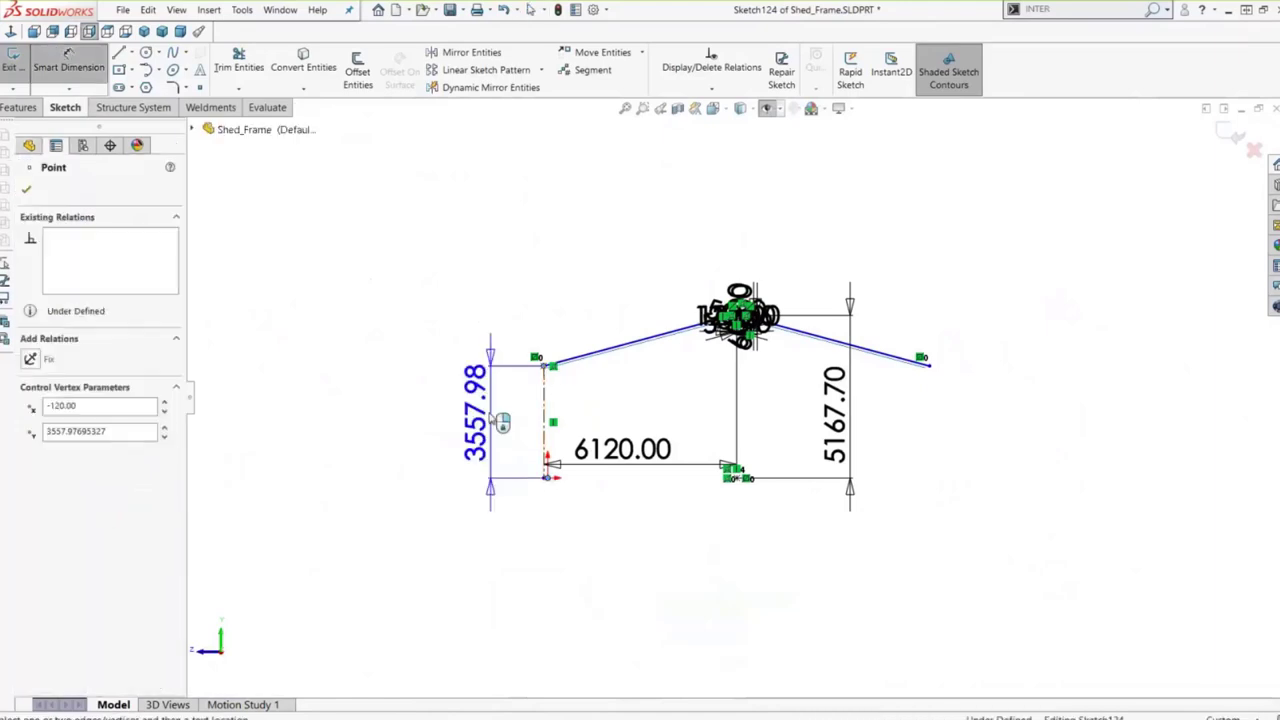
click(487, 411)
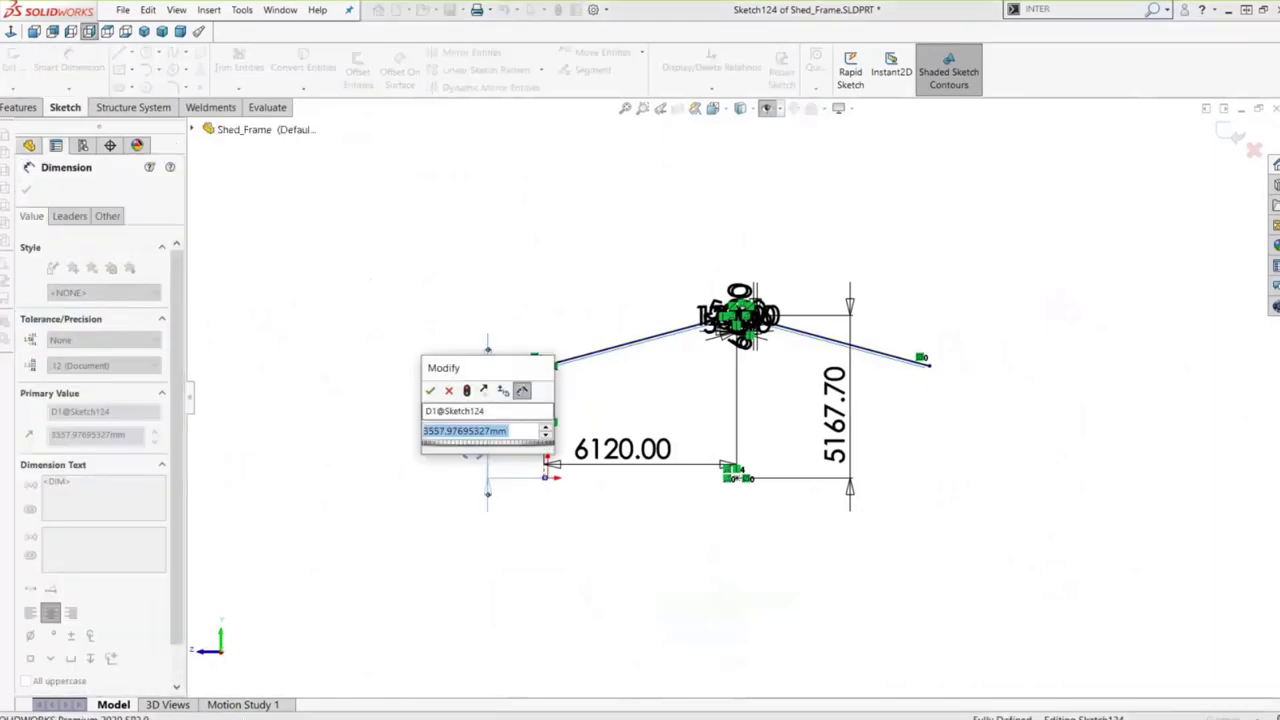
text(3560)
key(Return)
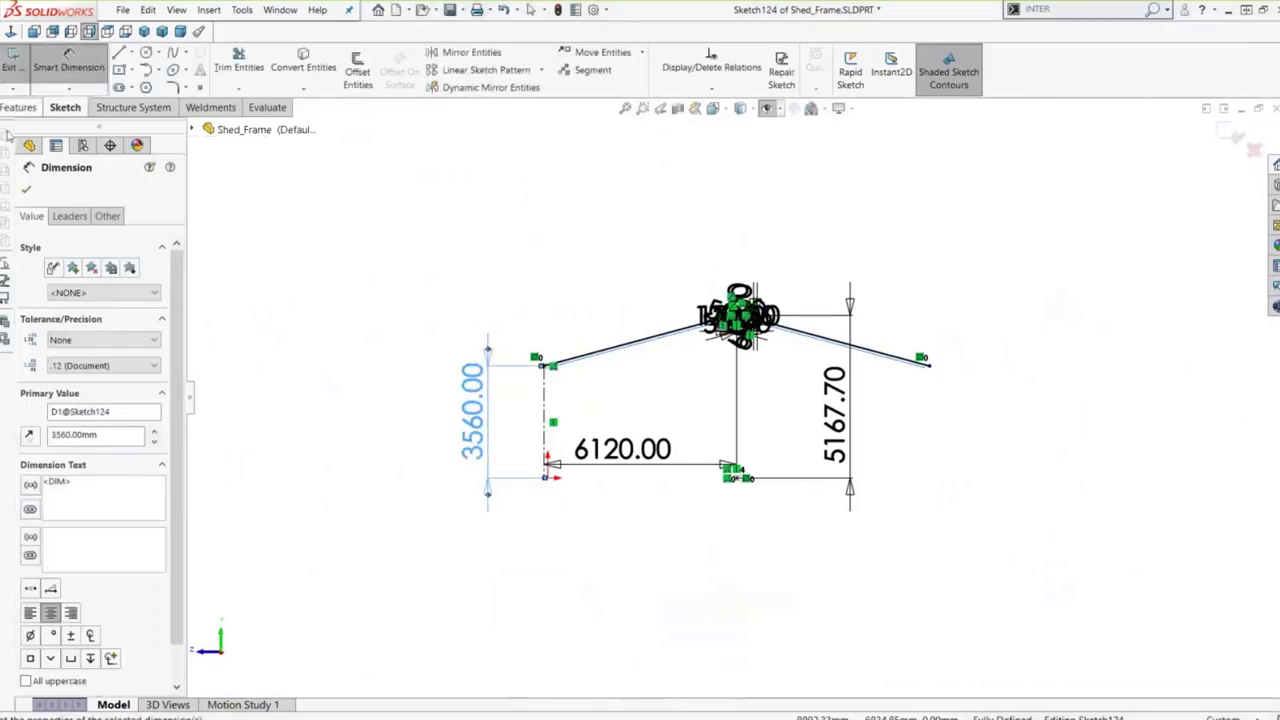
click(27, 191)
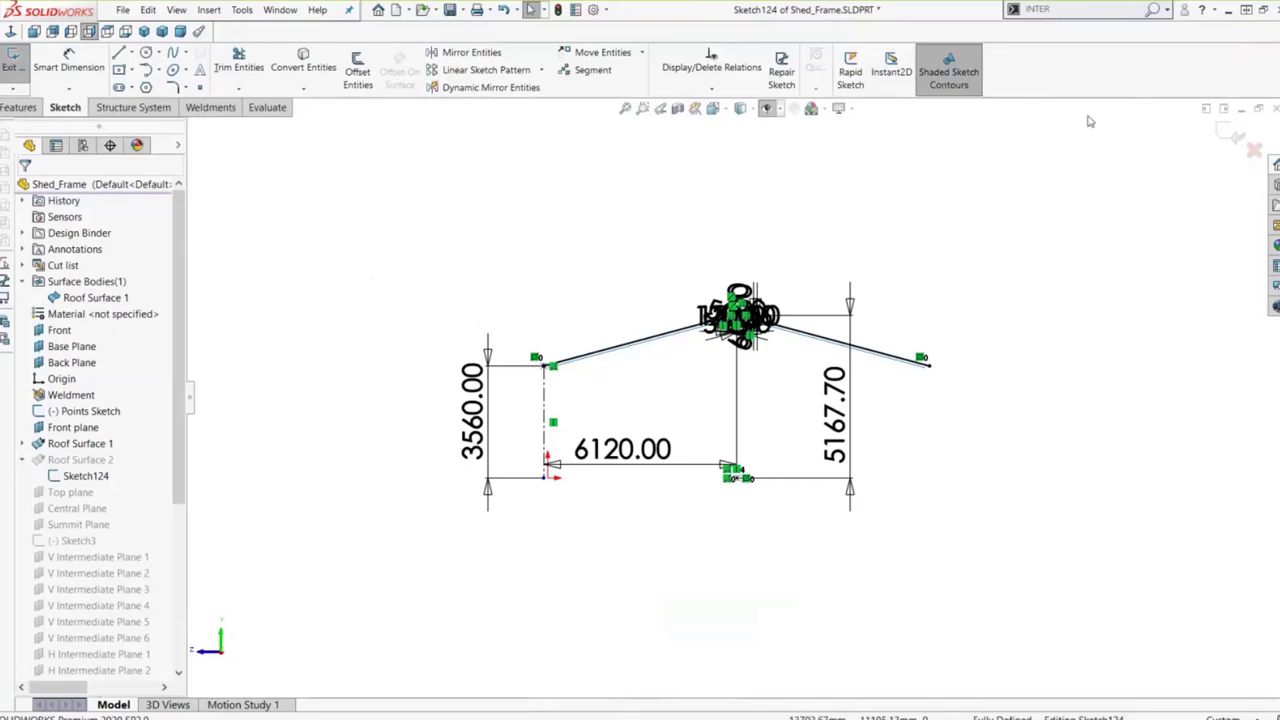
click(1230, 133)
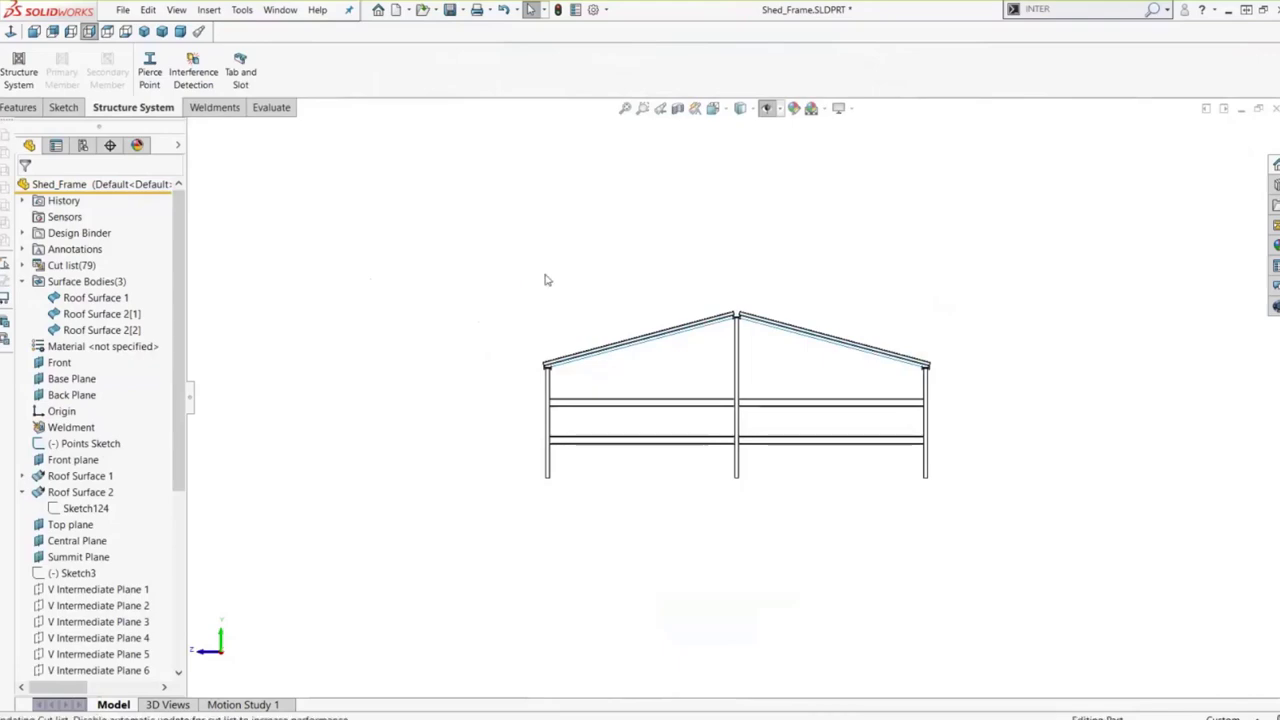
- Rerun Interference Detection on only the same two sloped roof members and the eave beam, and close it
click(193, 72)
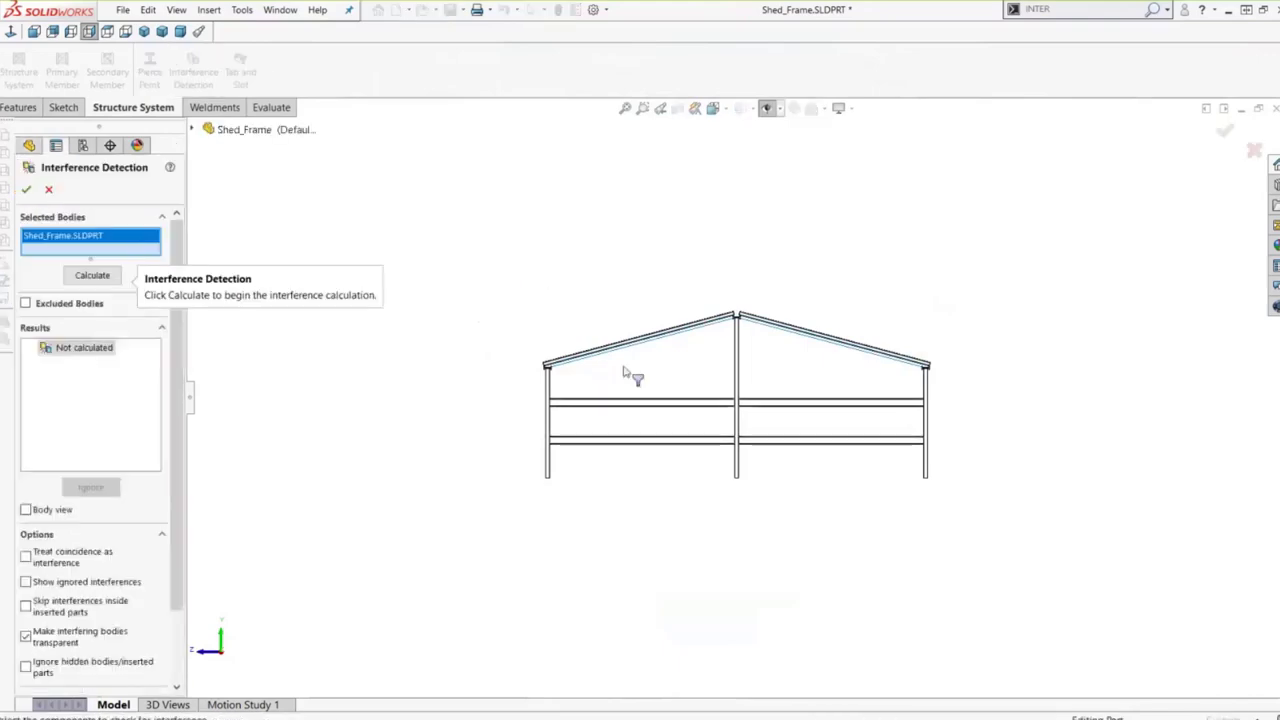
key(ctrl+7)
scroll(720, 450, down, 5)
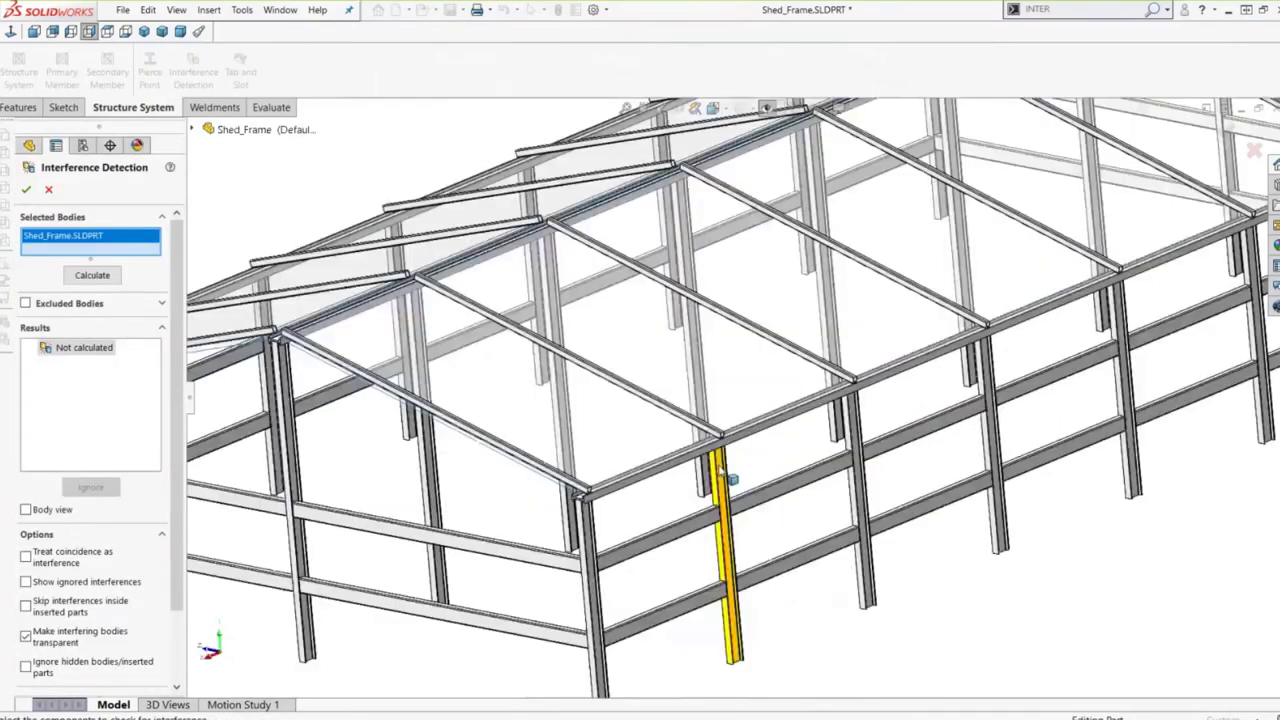
right_click(104, 238)
click(155, 242)
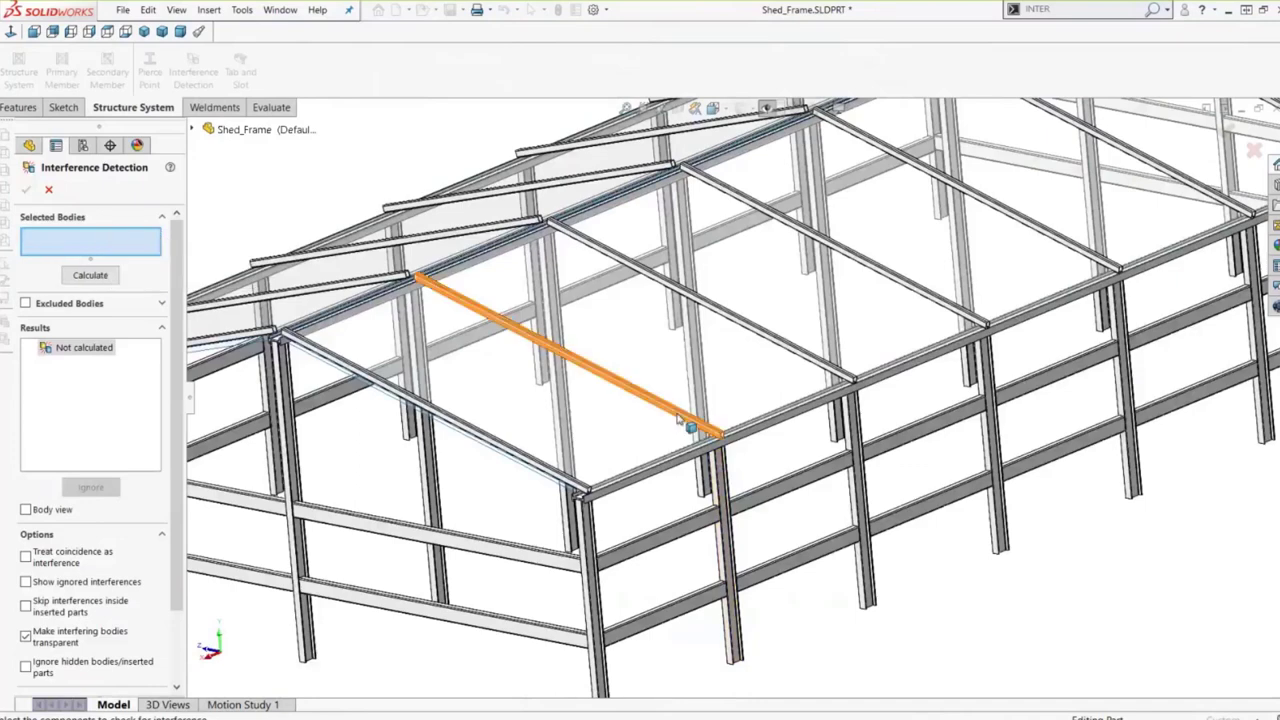
click(692, 430)
click(700, 447)
click(840, 375)
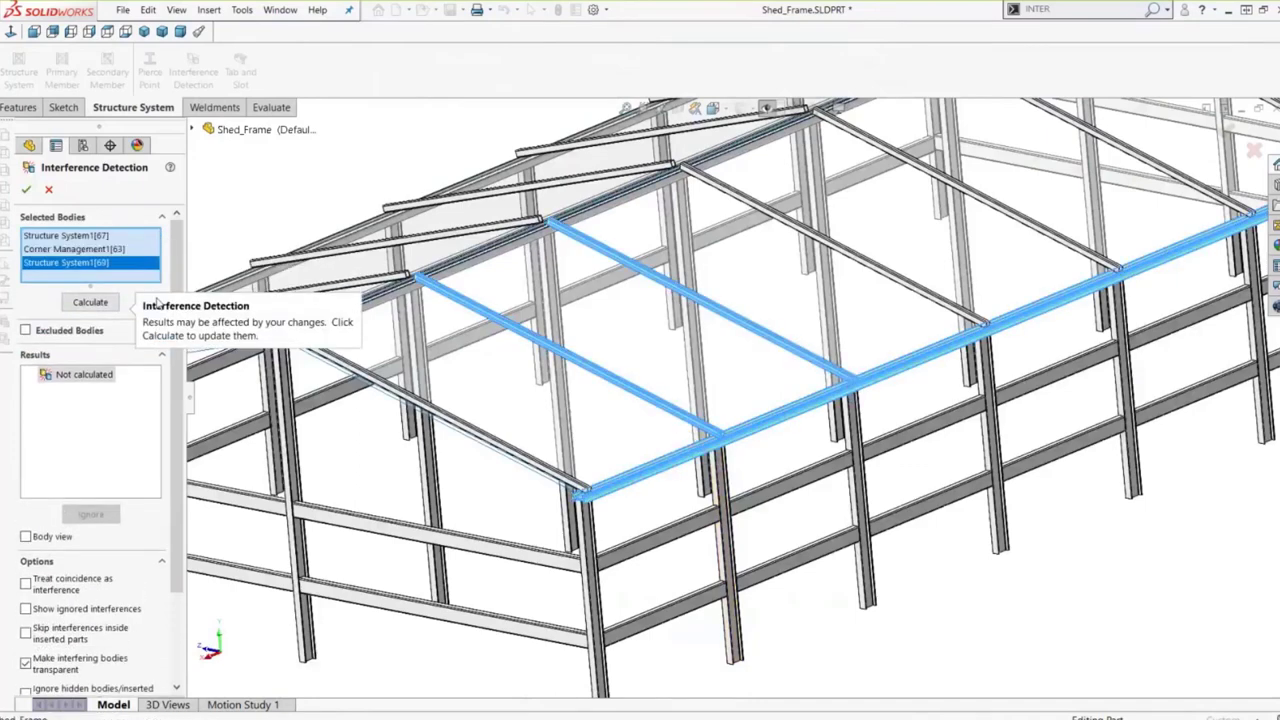
click(90, 302)
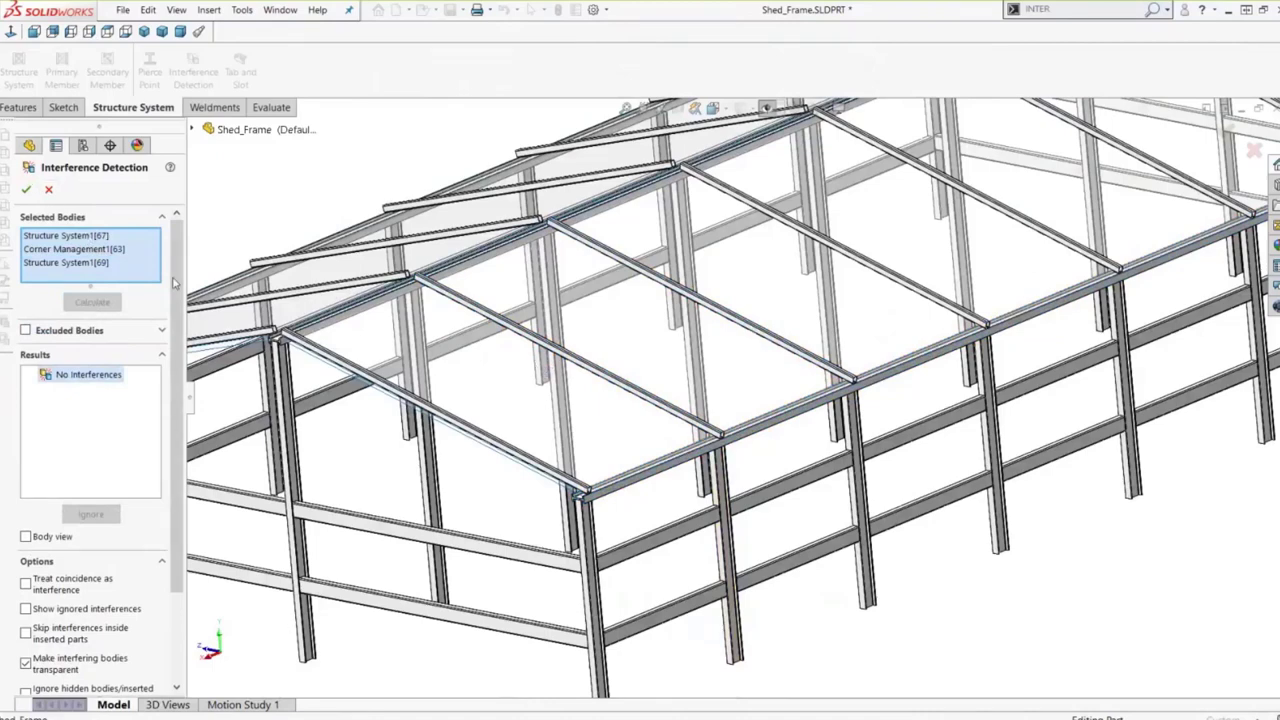
click(48, 189)
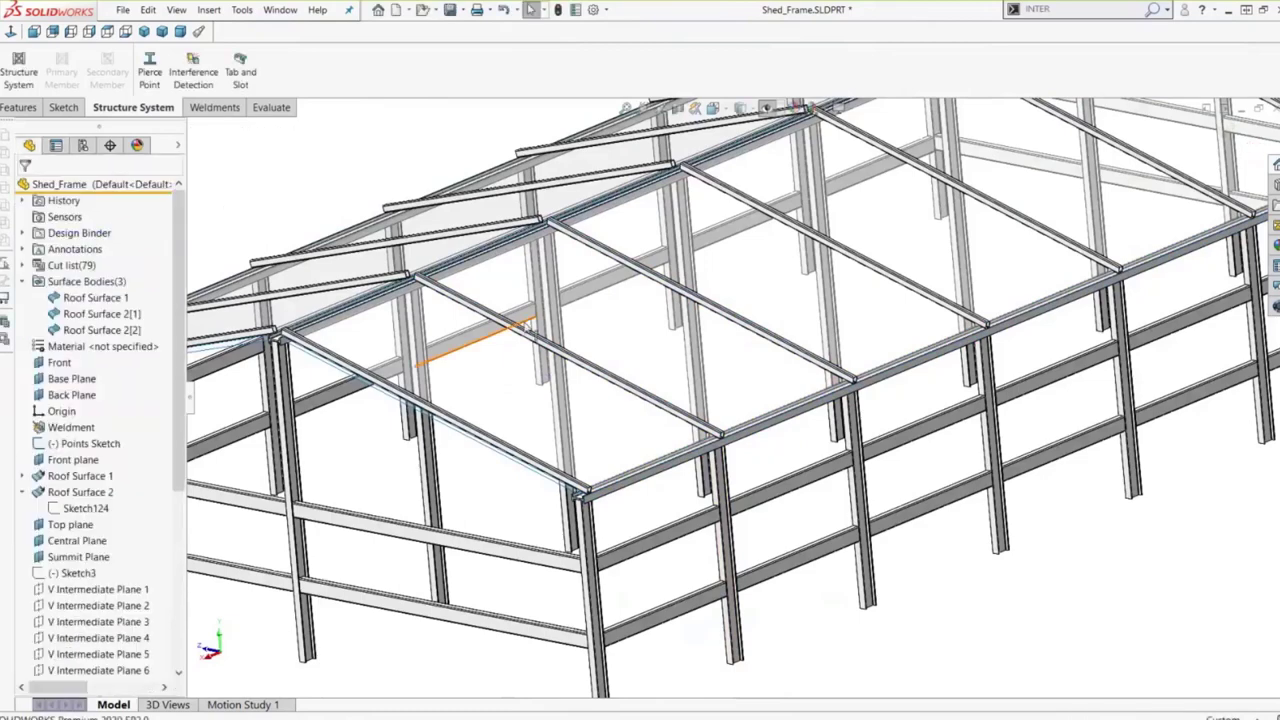
- Expand the cut list, review the cut-list properties of the first SB BEAM 240.00 X 12 item, and close them
scroll(528, 328, up, 3)
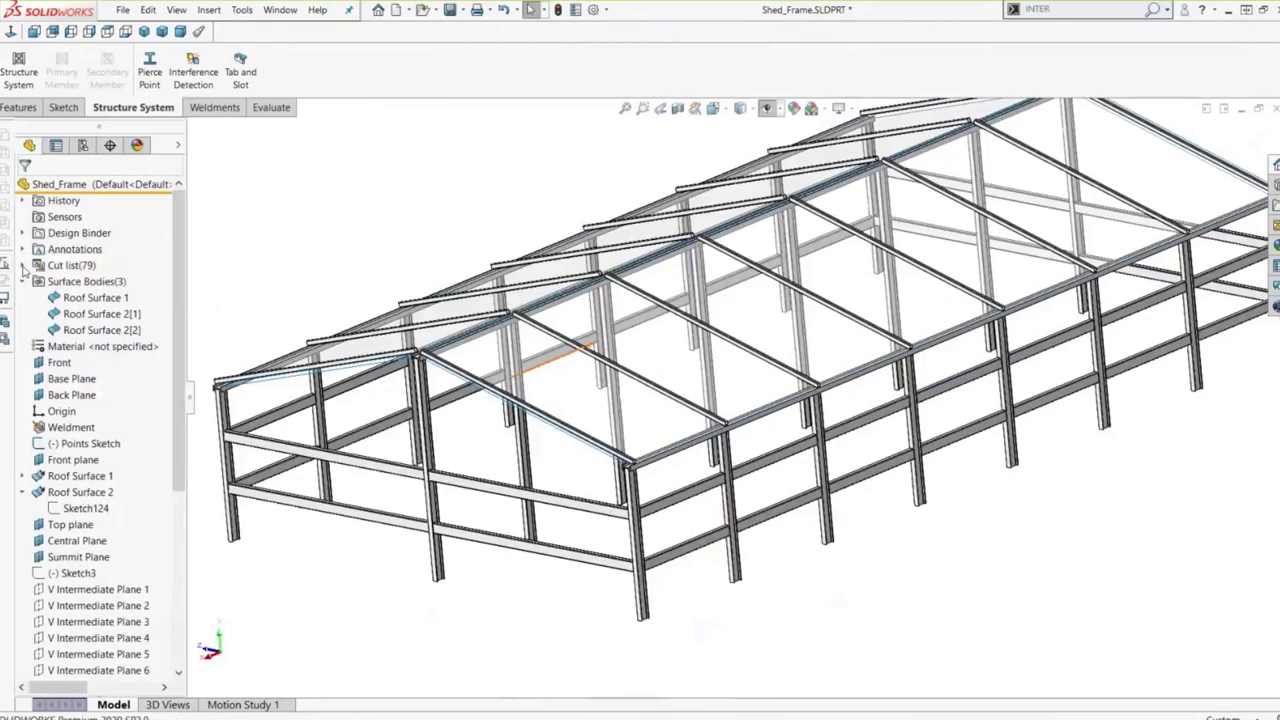
click(22, 265)
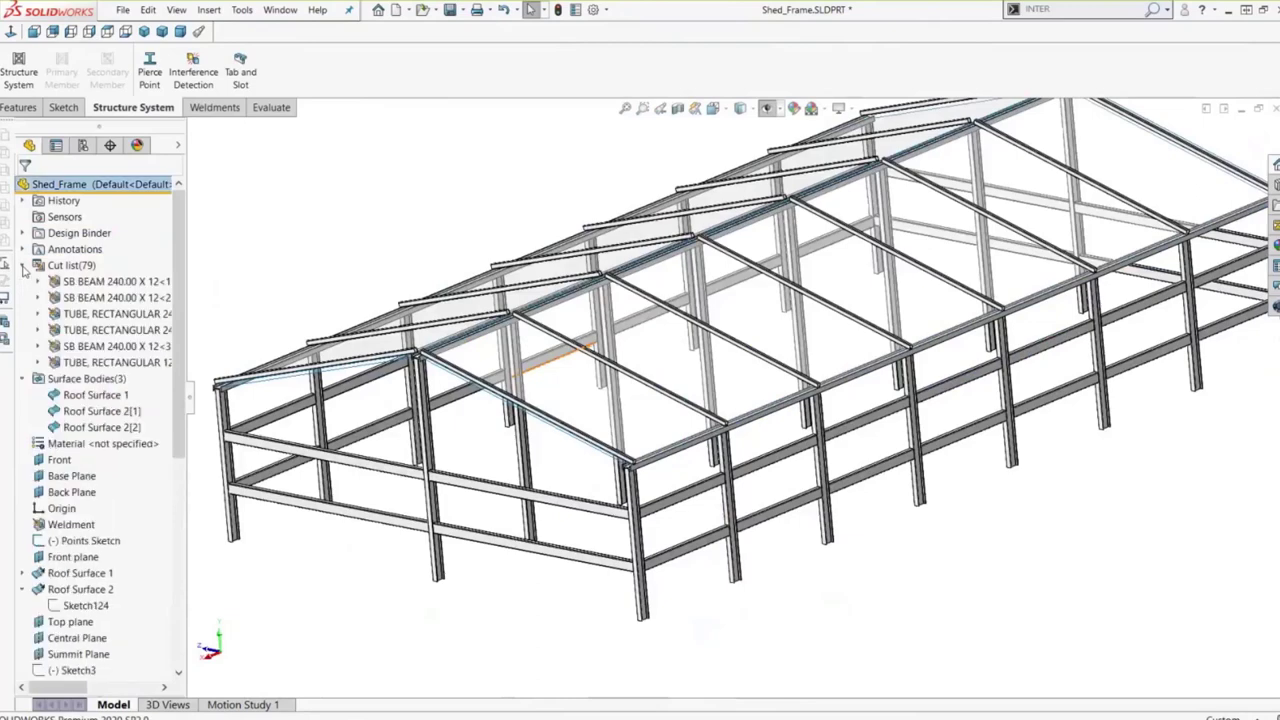
right_click(92, 284)
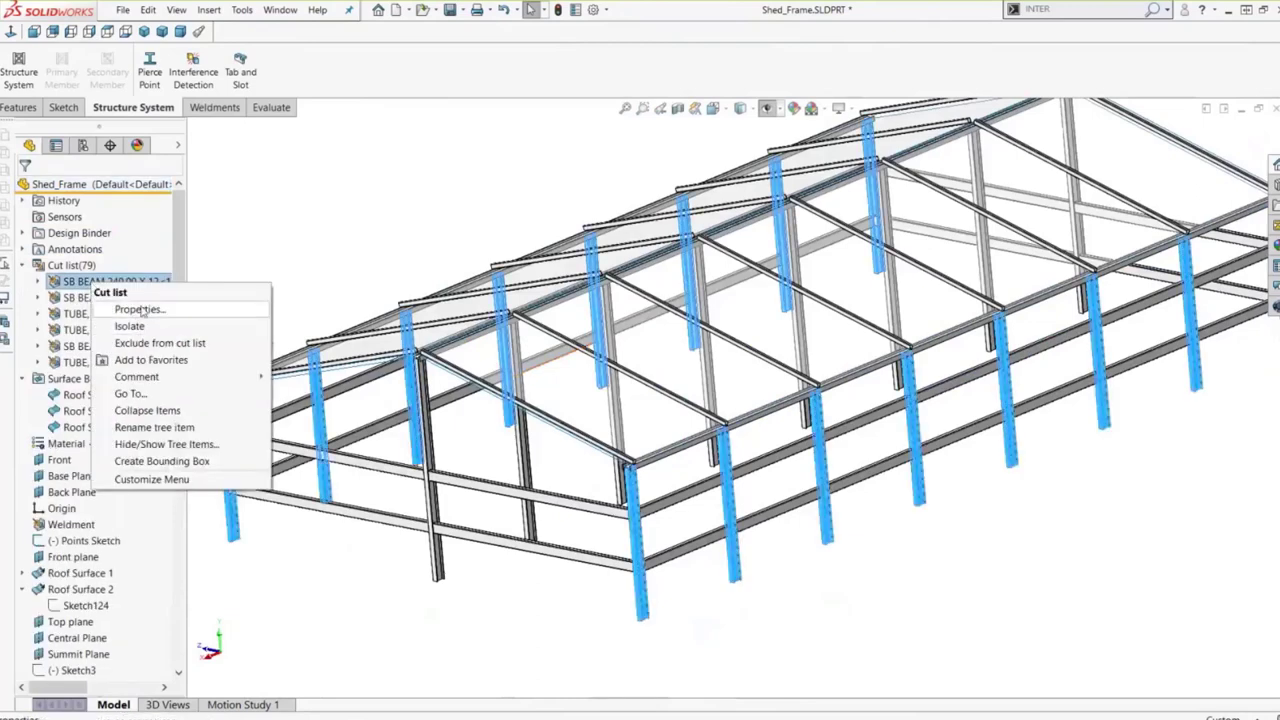
click(140, 310)
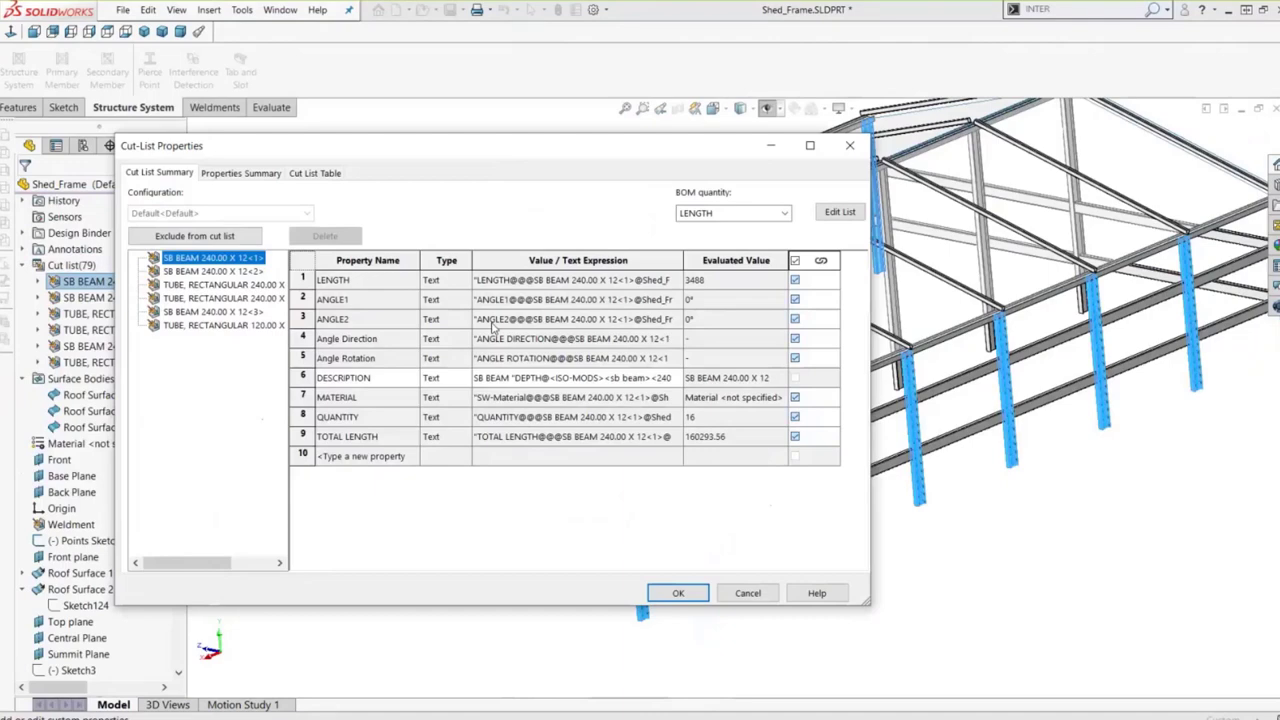
click(851, 146)
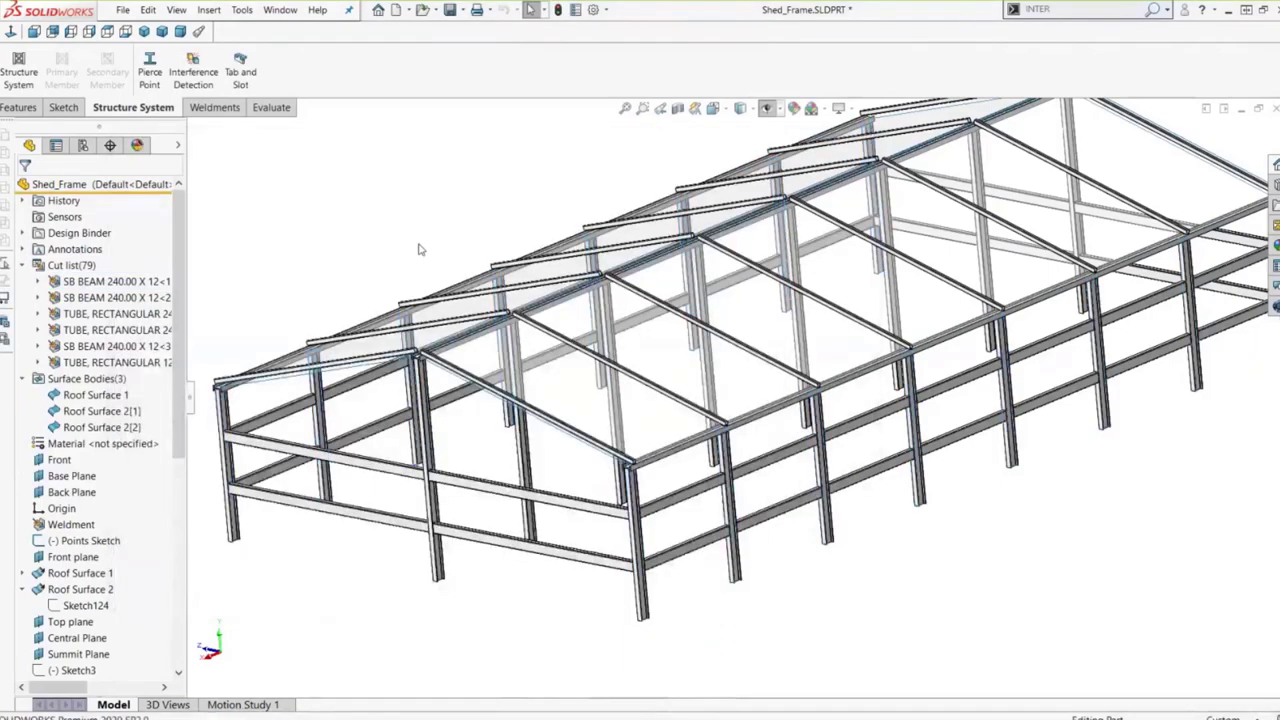
- Switch to the Staircase_& part and start a gusset supported by the landing's corner post and the underside of its top rail
key(ctrl+Tab)
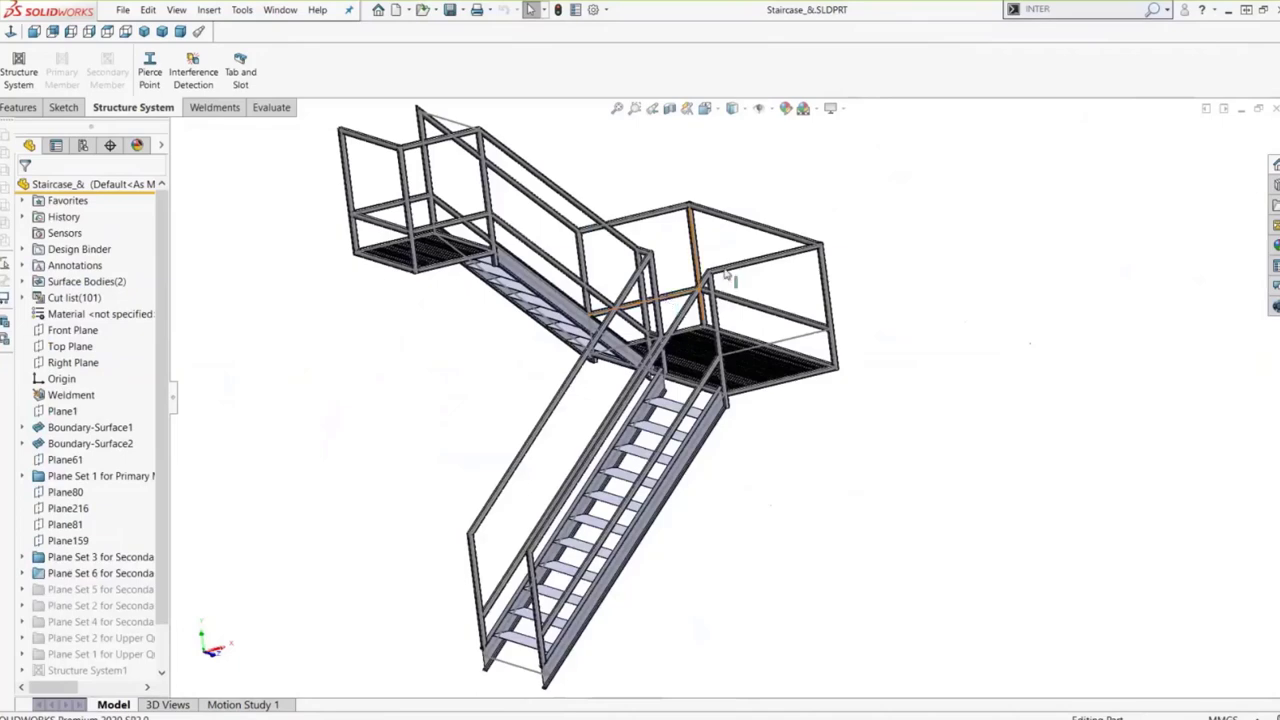
scroll(727, 272, down, 5)
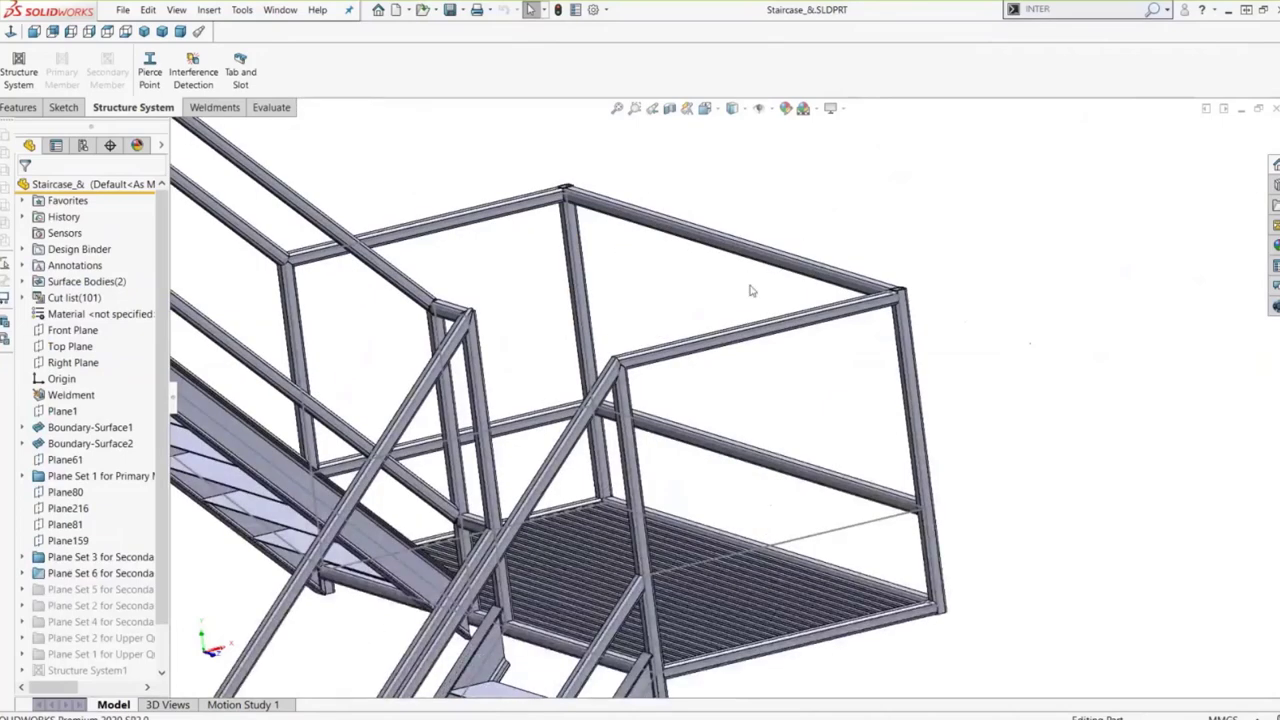
scroll(752, 290, down, 2)
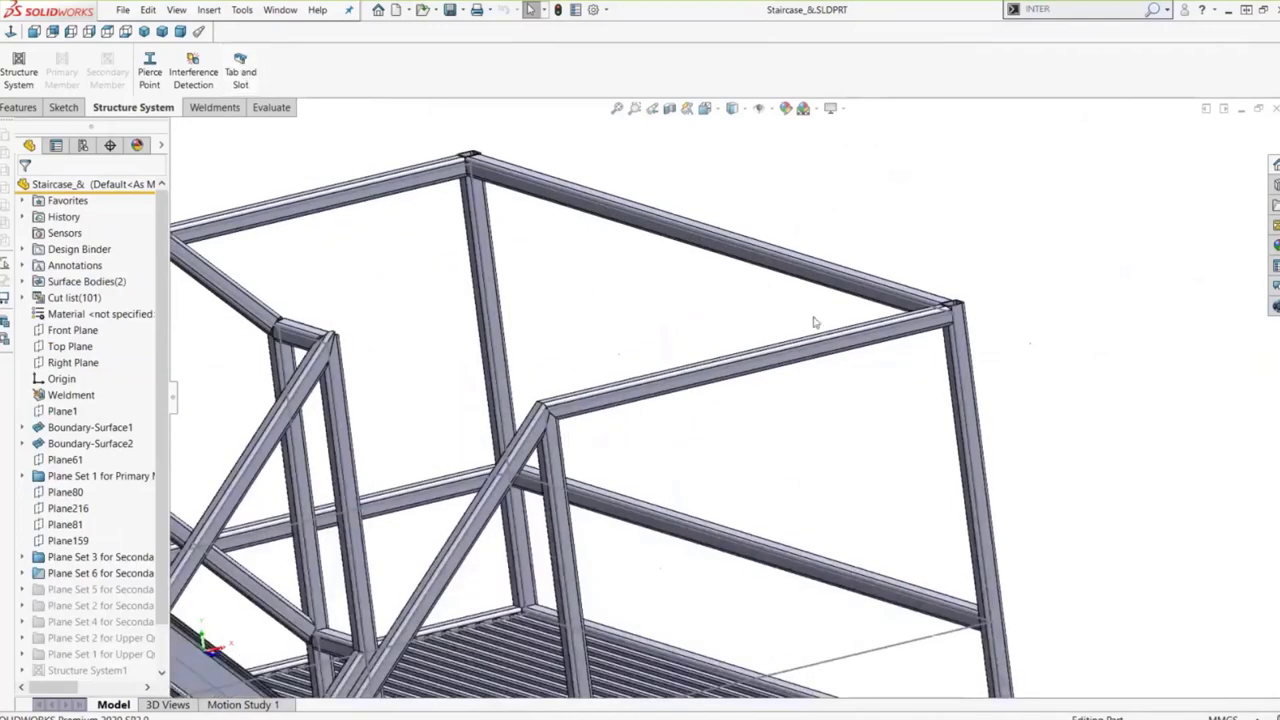
click(205, 108)
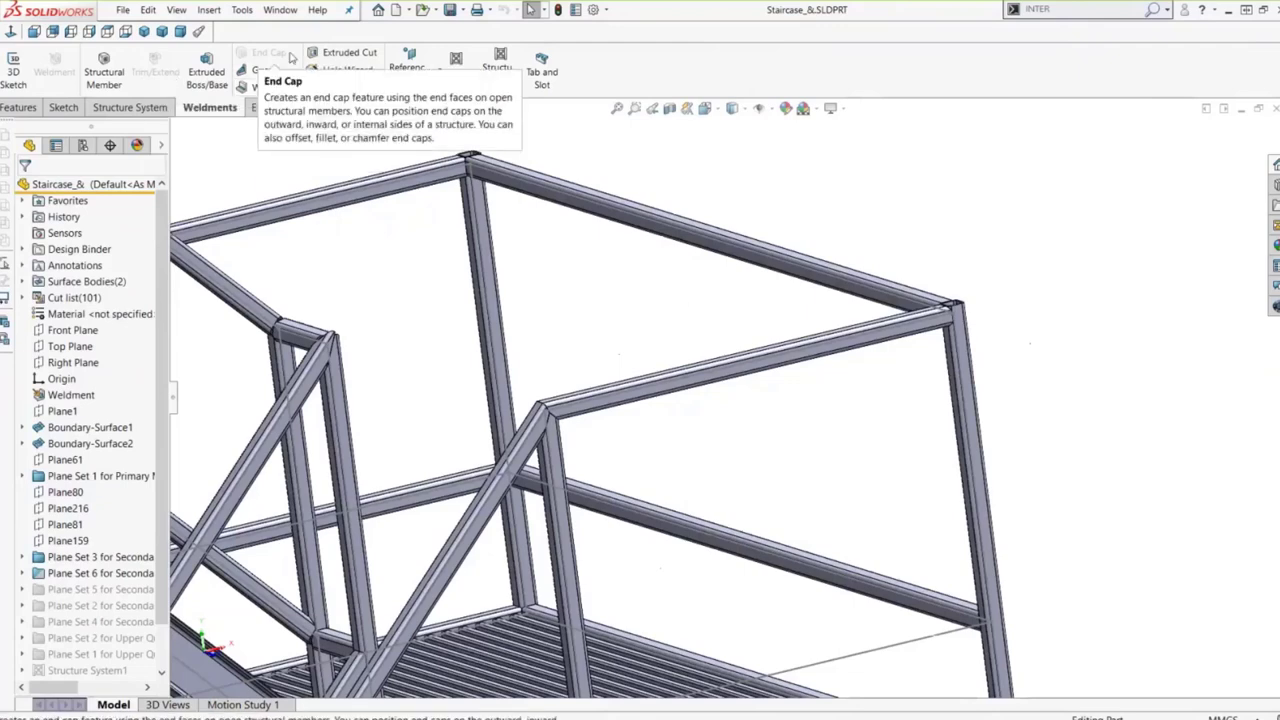
scroll(741, 283, down, 5)
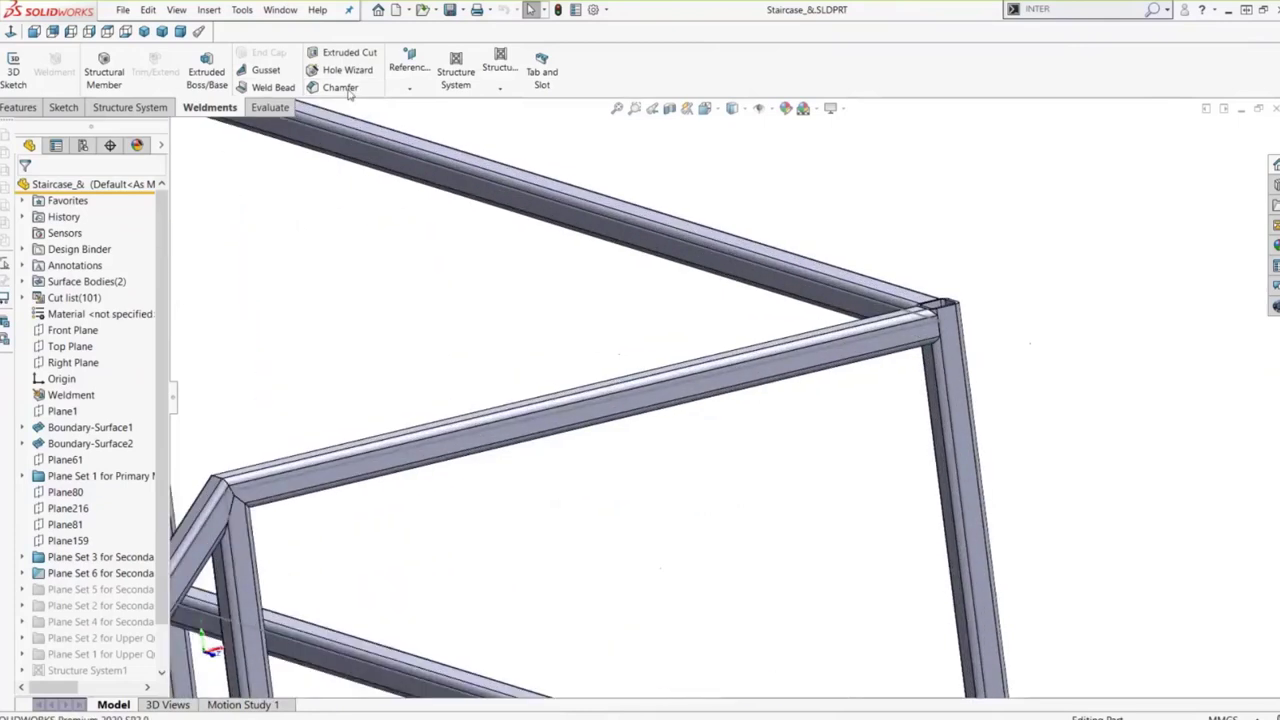
click(265, 70)
middle_drag(894, 529, 923, 349)
click(928, 368)
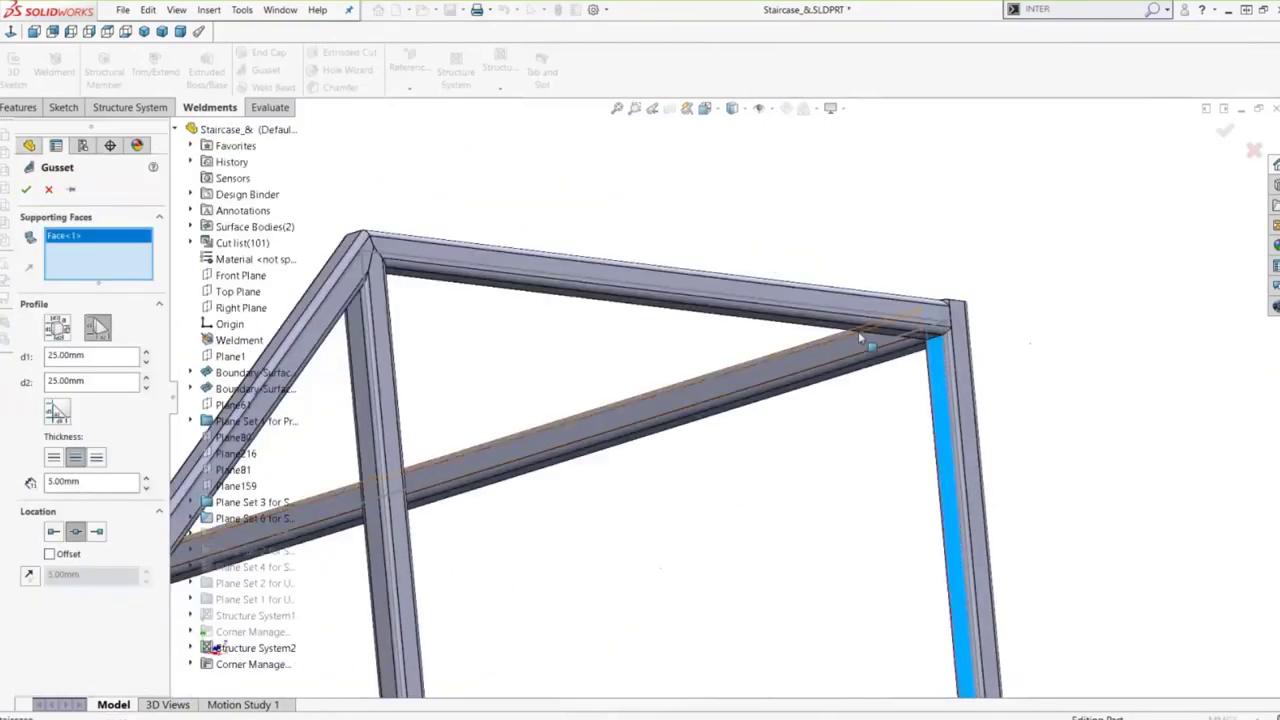
click(858, 332)
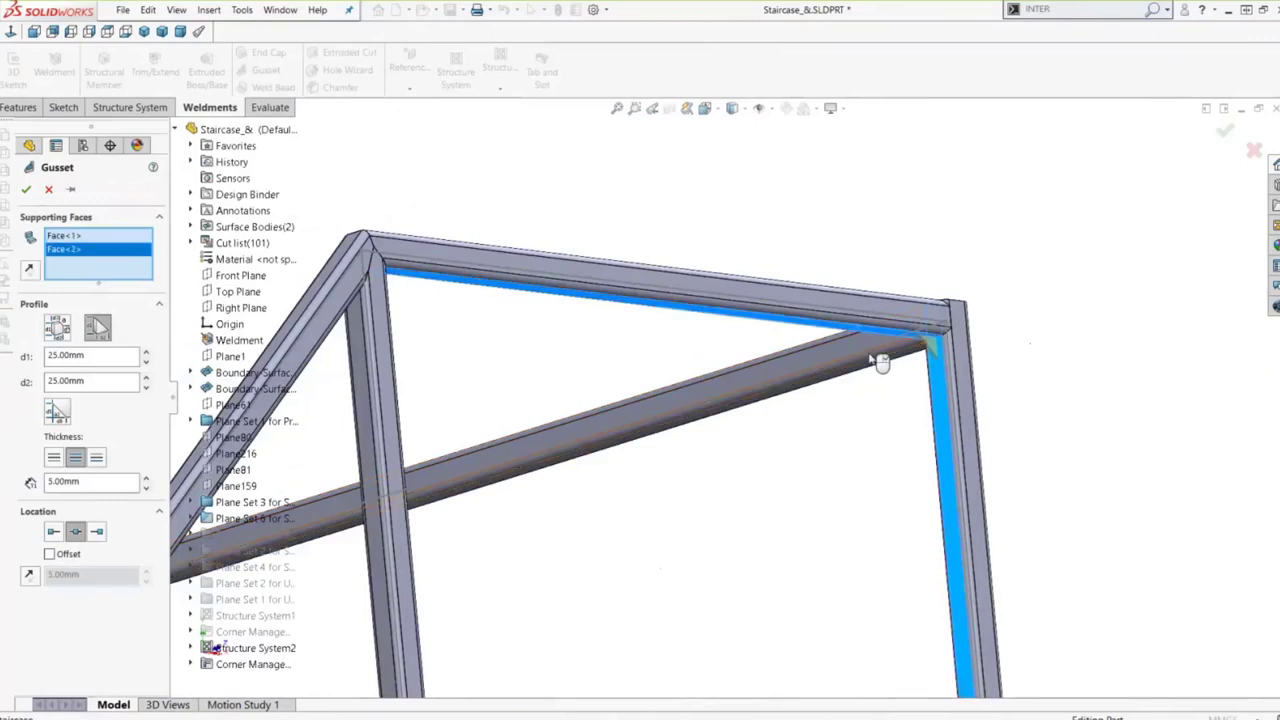
- Give the gusset a polygonal profile with d1 and d2 set to 100 mm, and create it
click(57, 327)
double_click(83, 355)
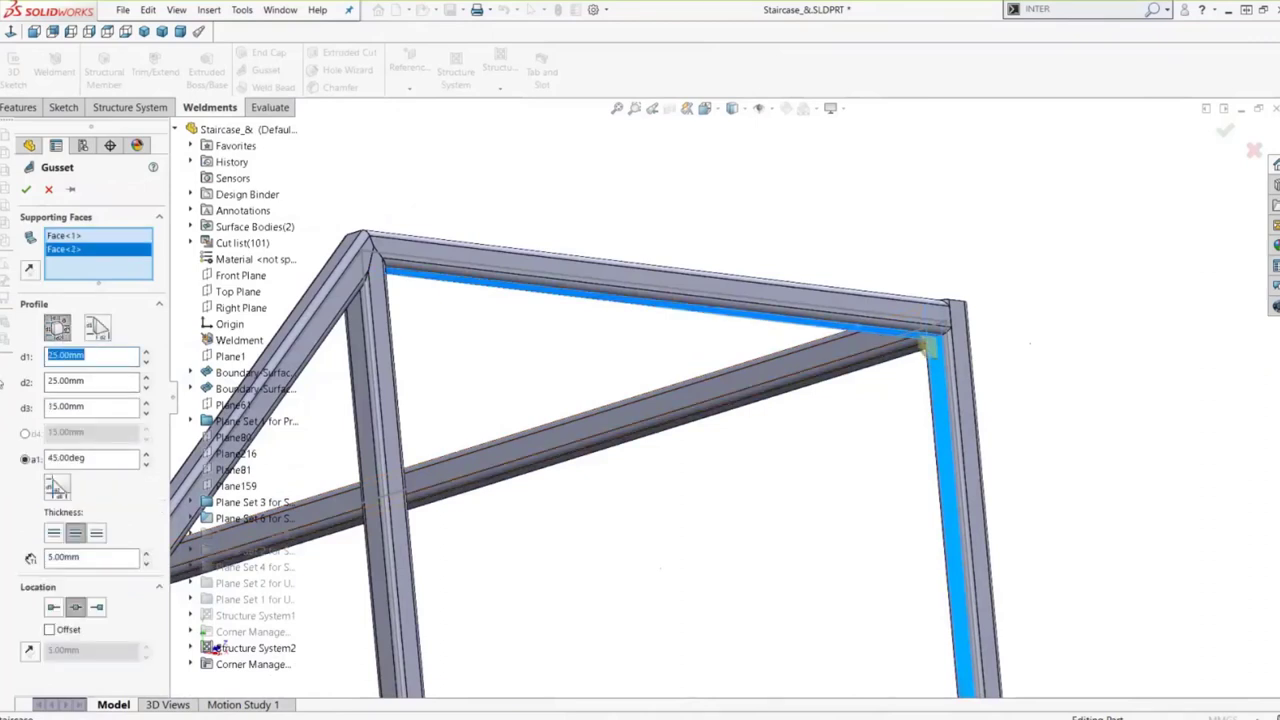
text(100)
key(Return)
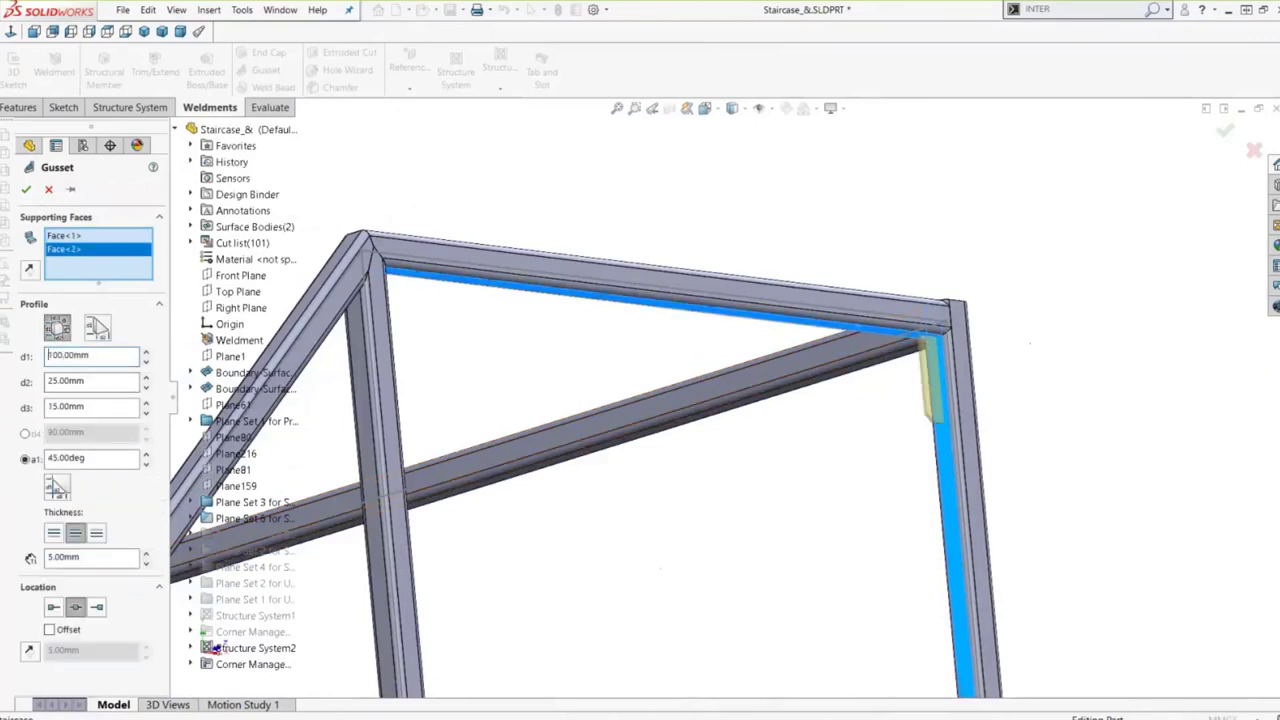
double_click(66, 381)
text(100)
key(Return)
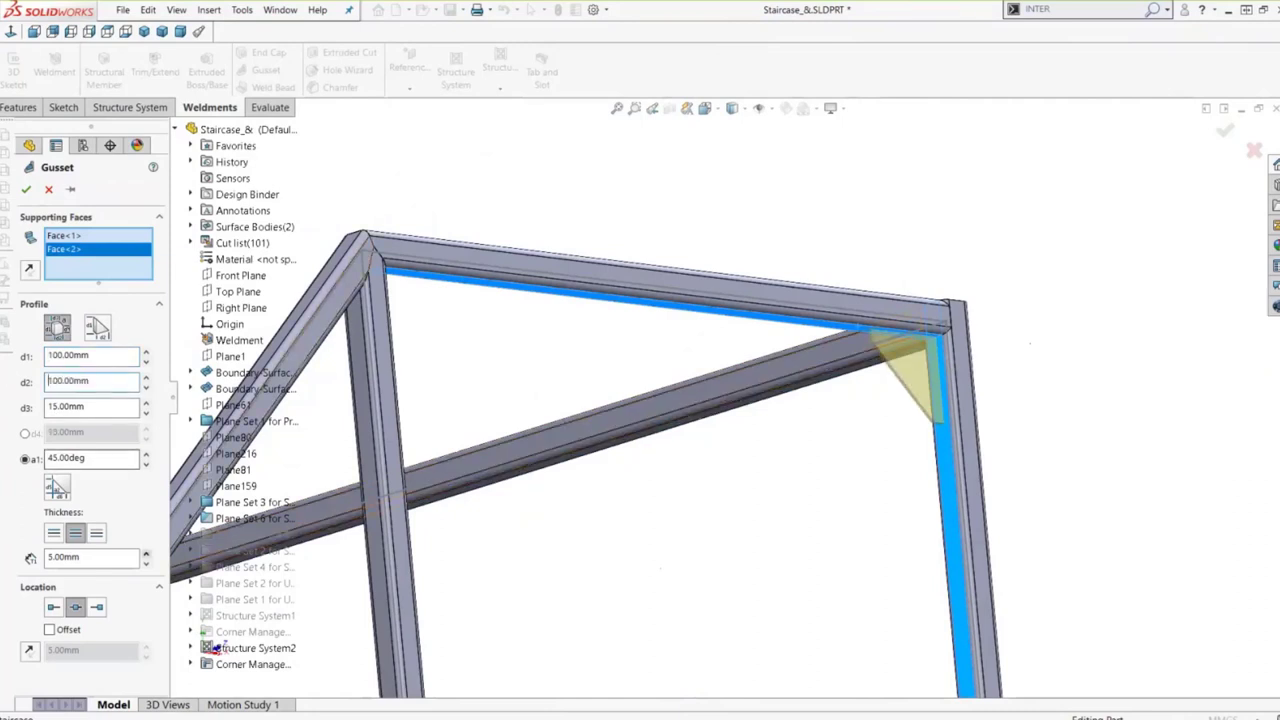
click(26, 189)
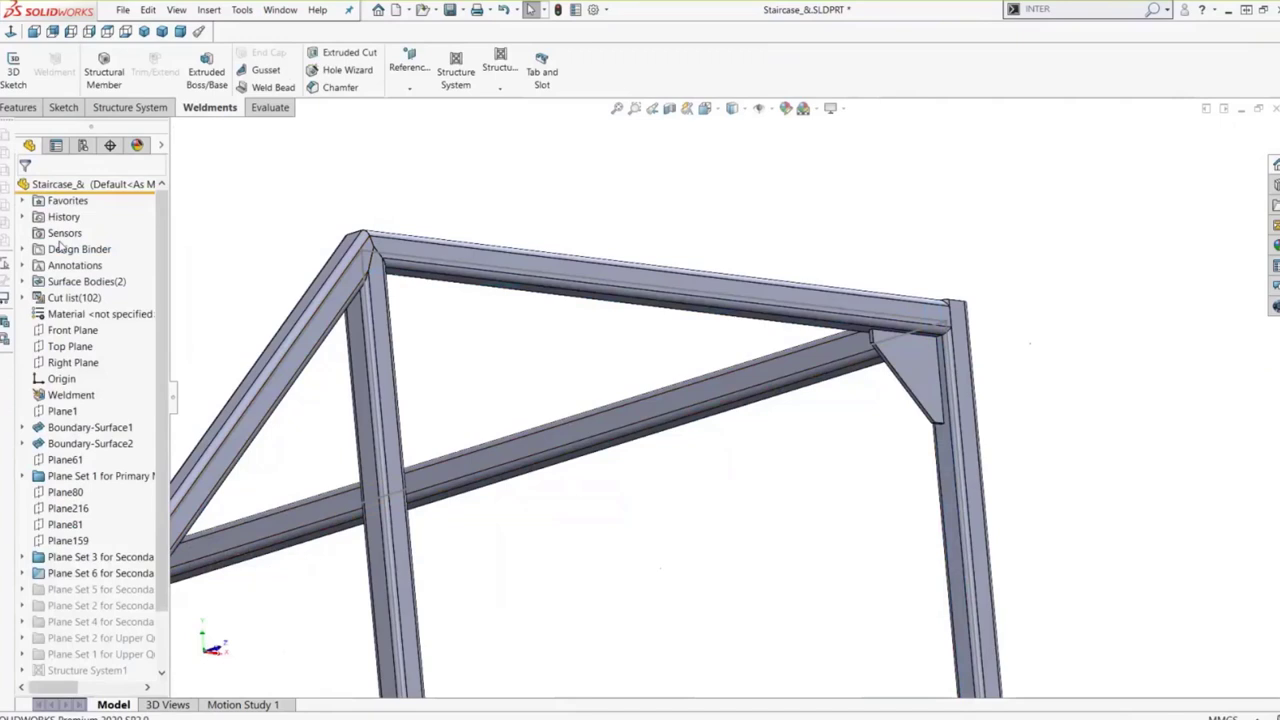
- Start the Tab and Slot feature and pick the gusset's vertical edge along the post as the tab edge
scroll(971, 371, down, 3)
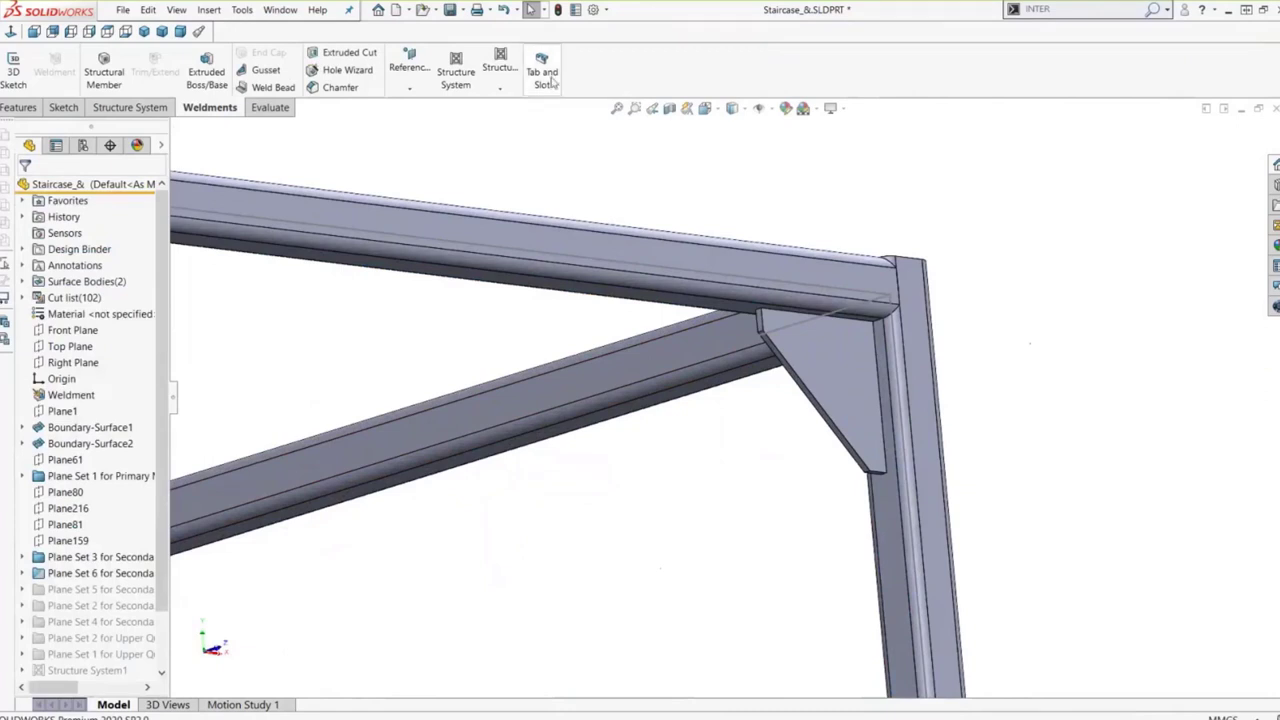
scroll(870, 390, down, 3)
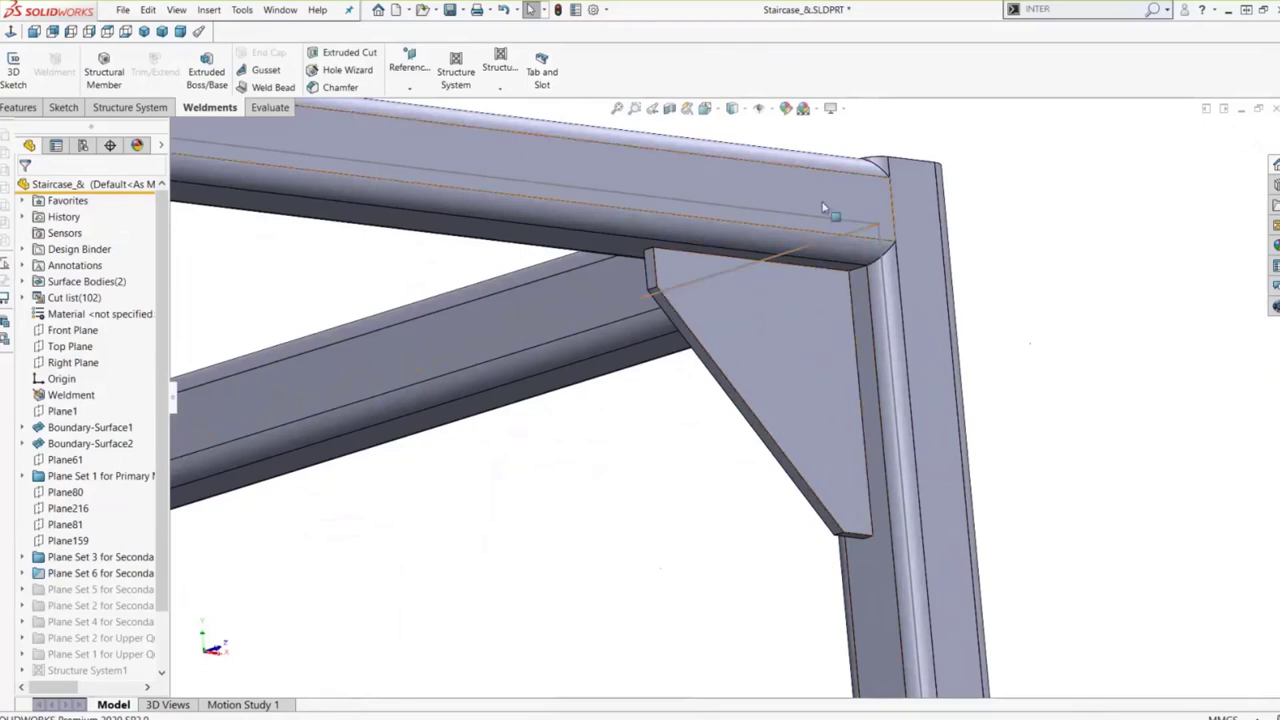
scroll(966, 271, up, 2)
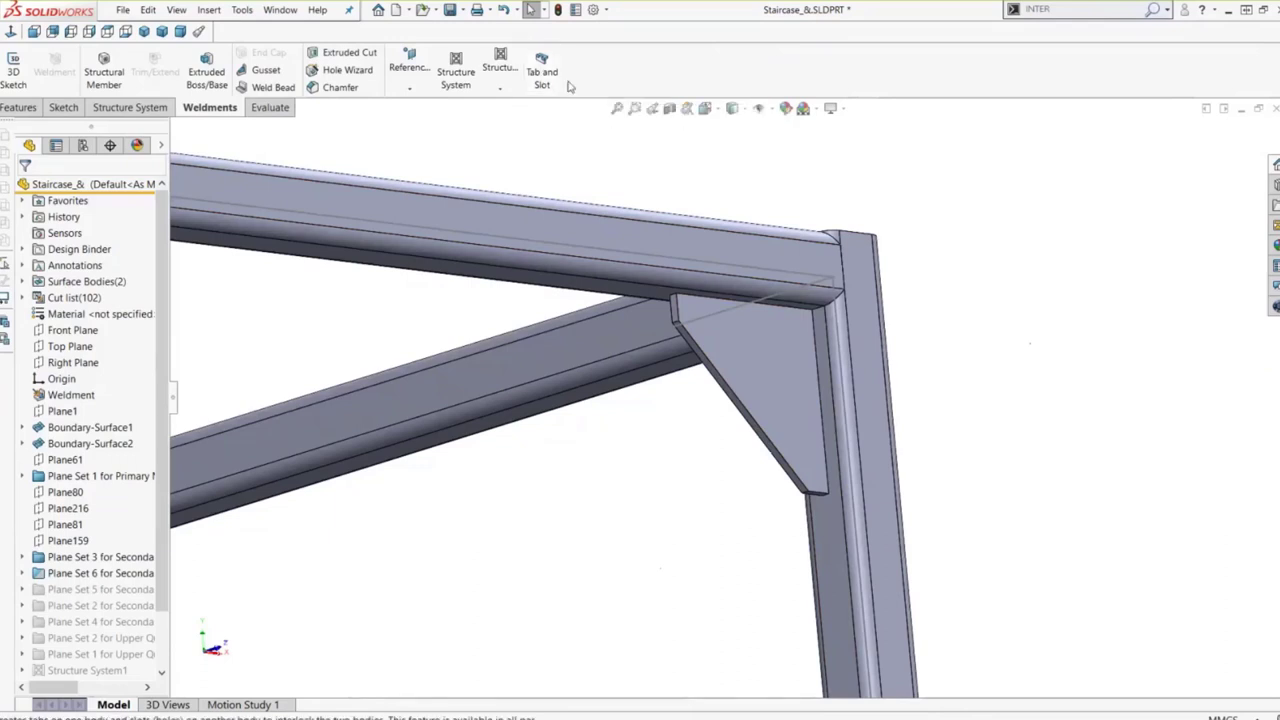
click(132, 107)
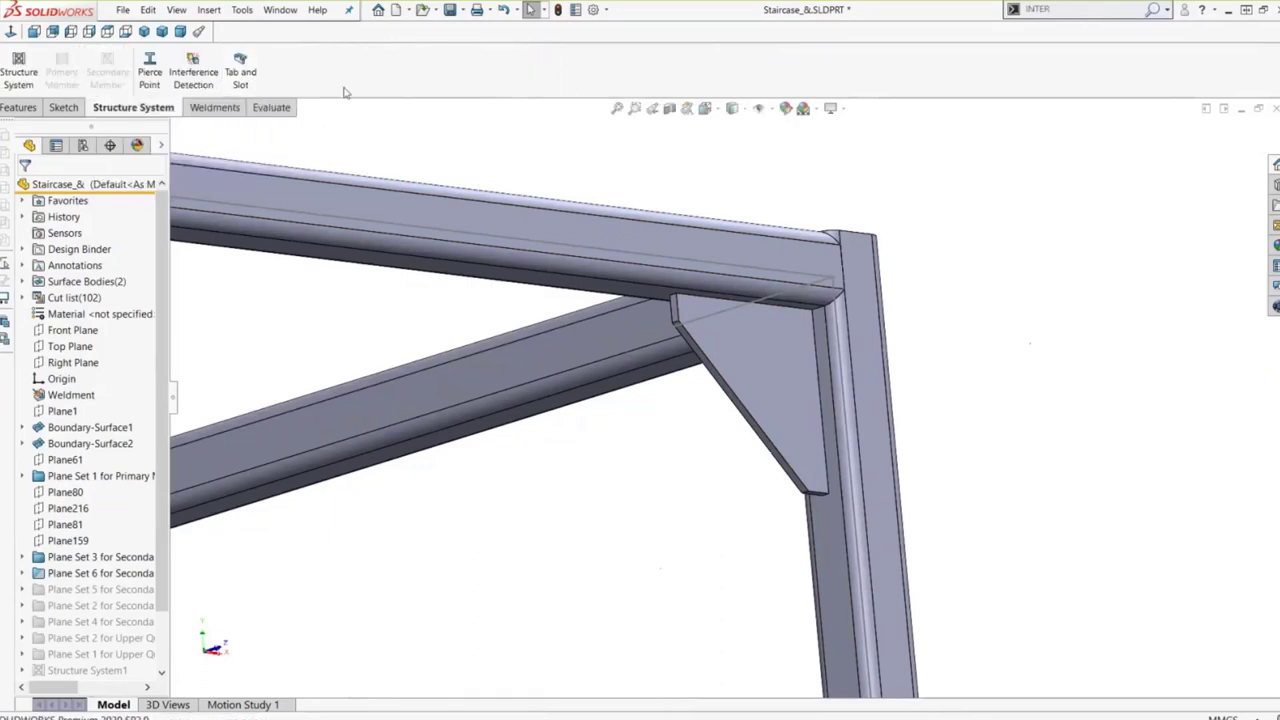
click(241, 72)
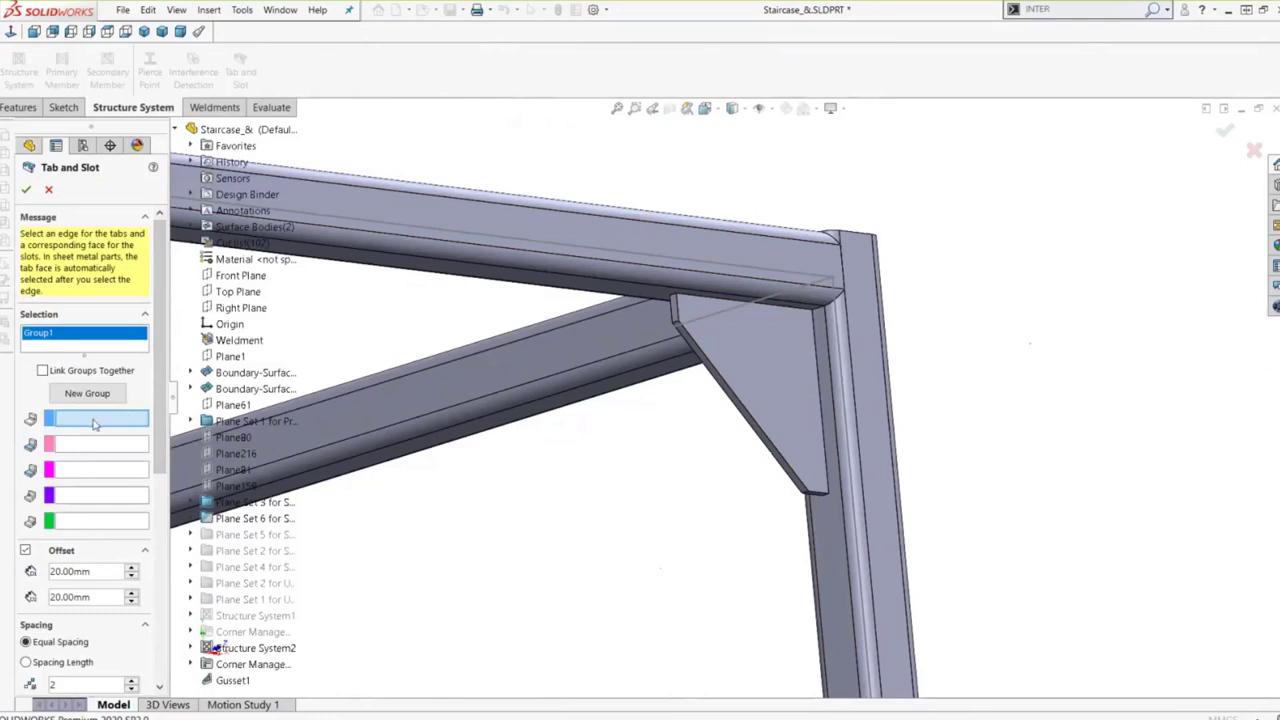
click(815, 335)
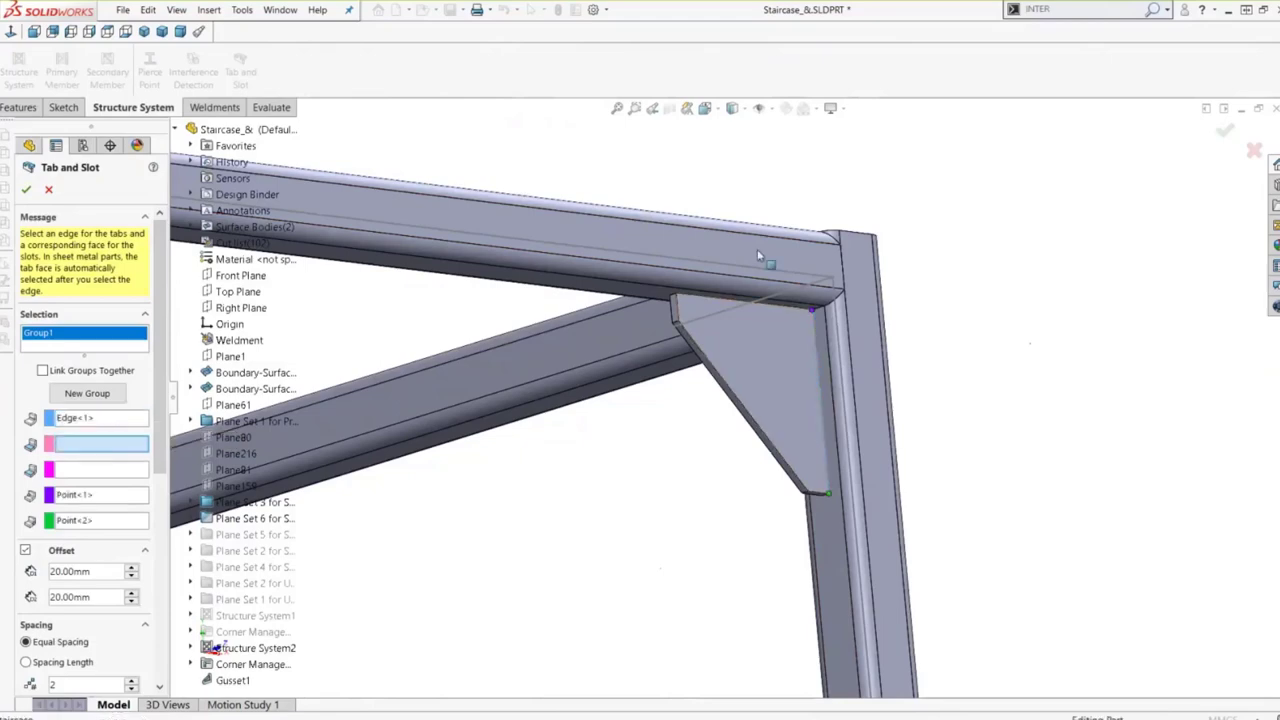
- Pick the inner wall face of the hollow corner post as the slot face
middle_drag(766, 258, 820, 290)
scroll(818, 287, down, 3)
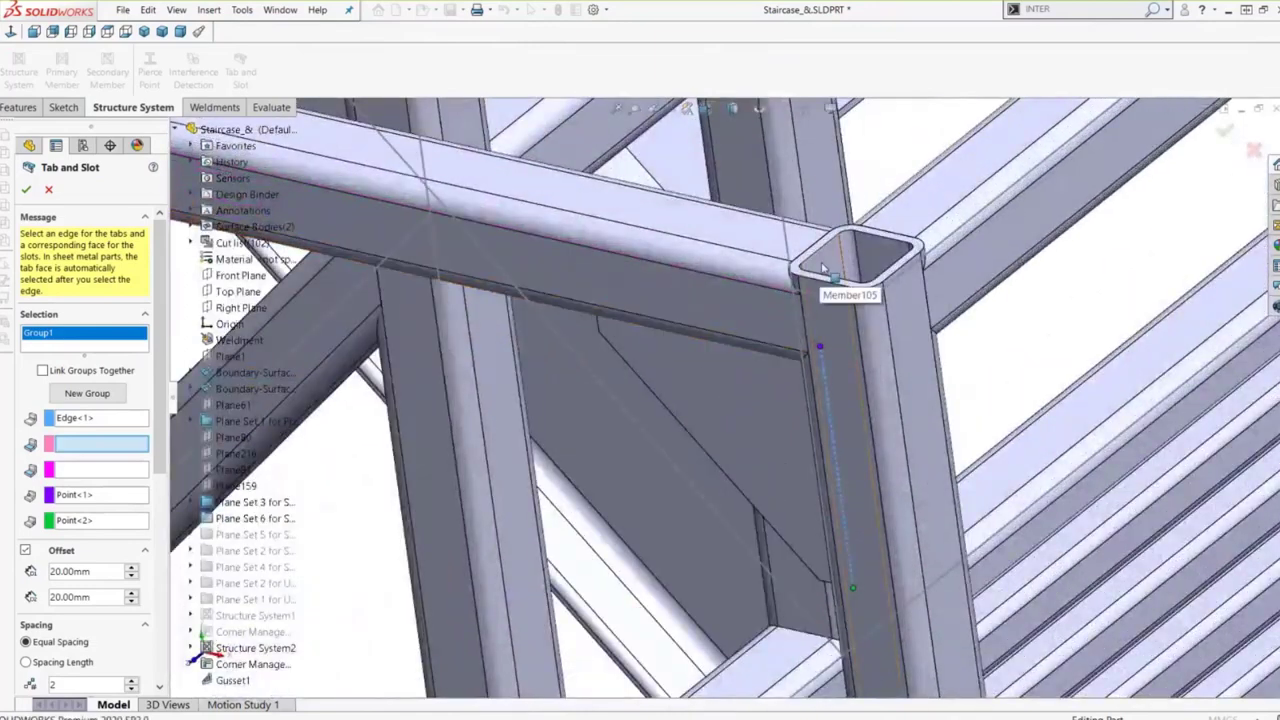
click(826, 264)
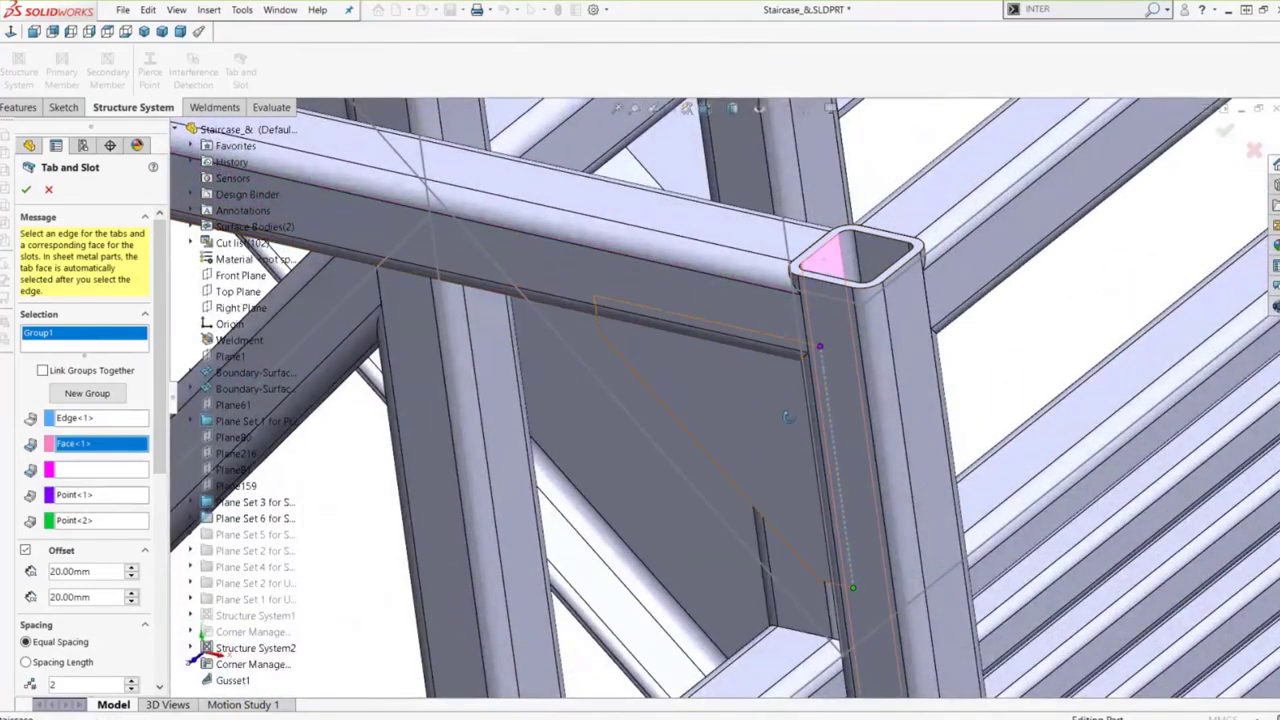
middle_drag(788, 434, 930, 362)
scroll(816, 349, down, 3)
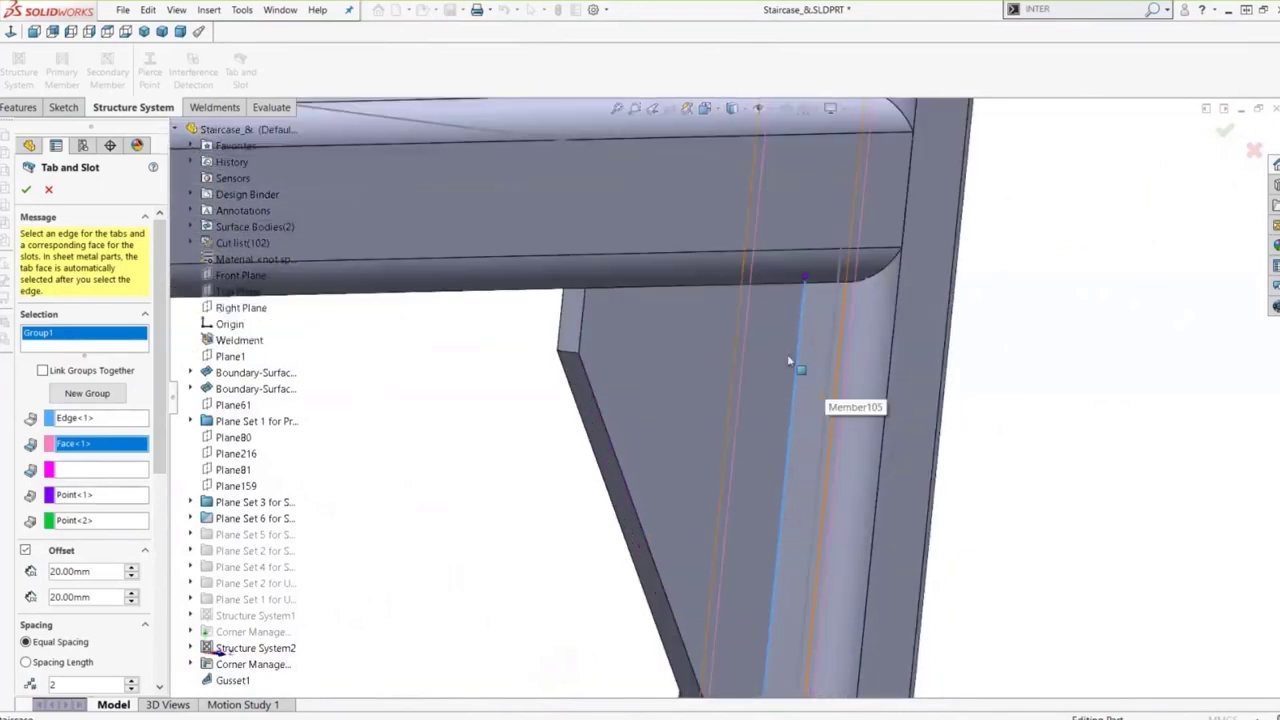
scroll(787, 354, down, 3)
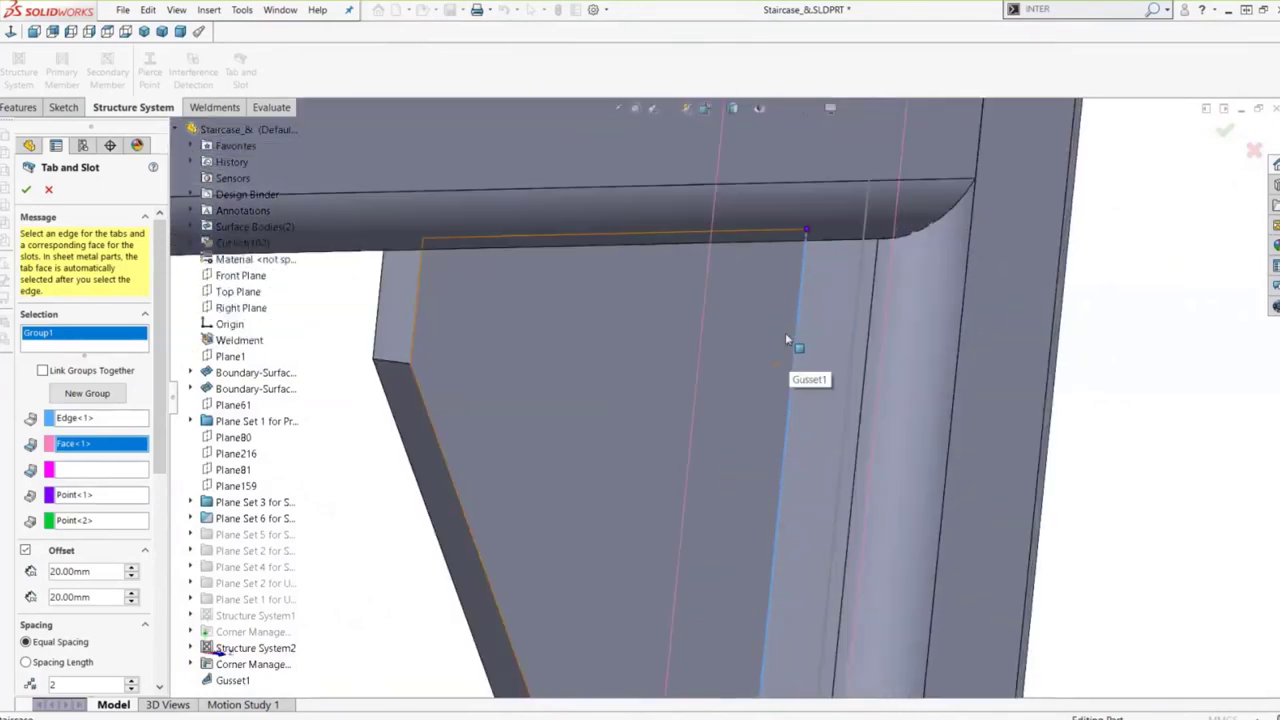
scroll(790, 378, up, 2)
scroll(790, 380, up, 5)
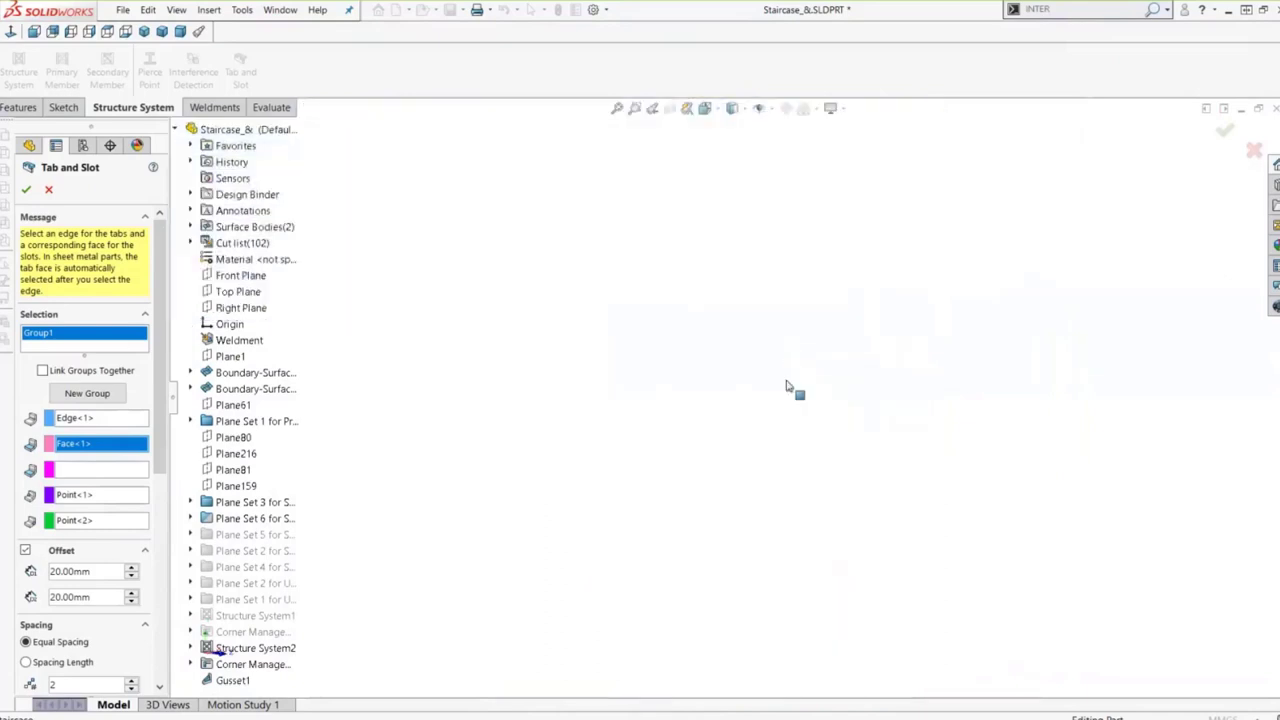
scroll(690, 452, down, 6)
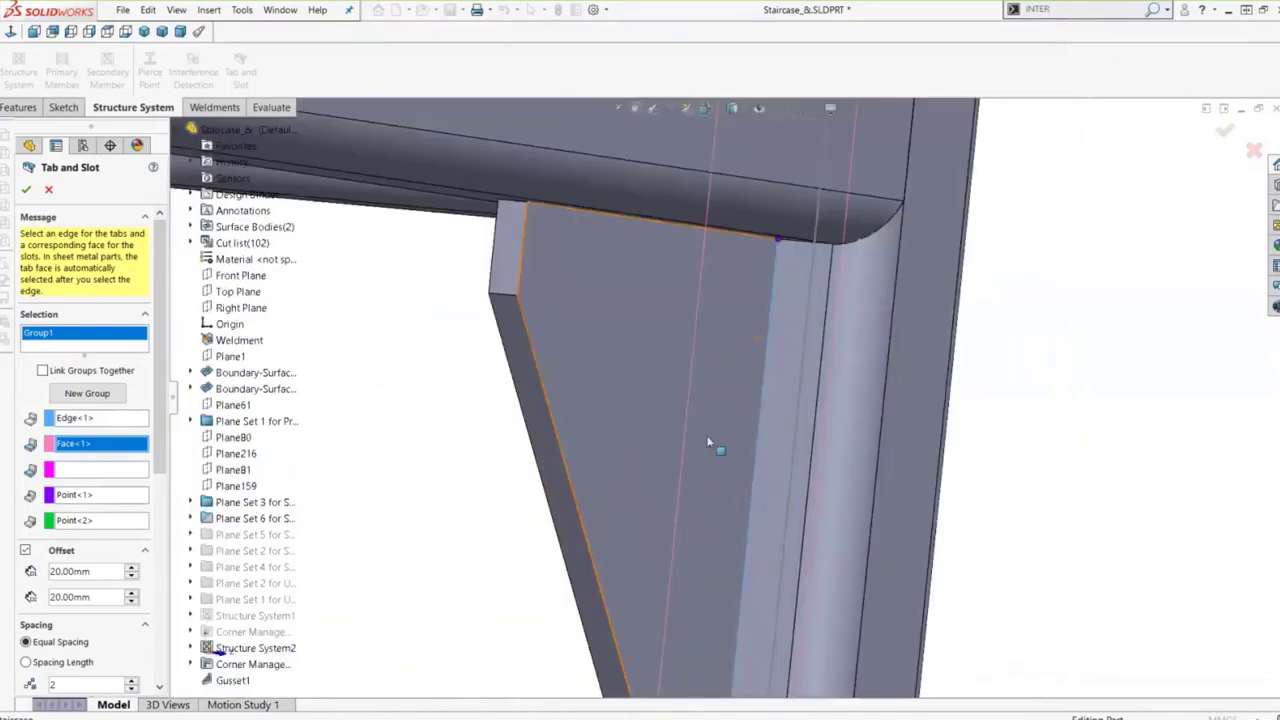
right_click(754, 413)
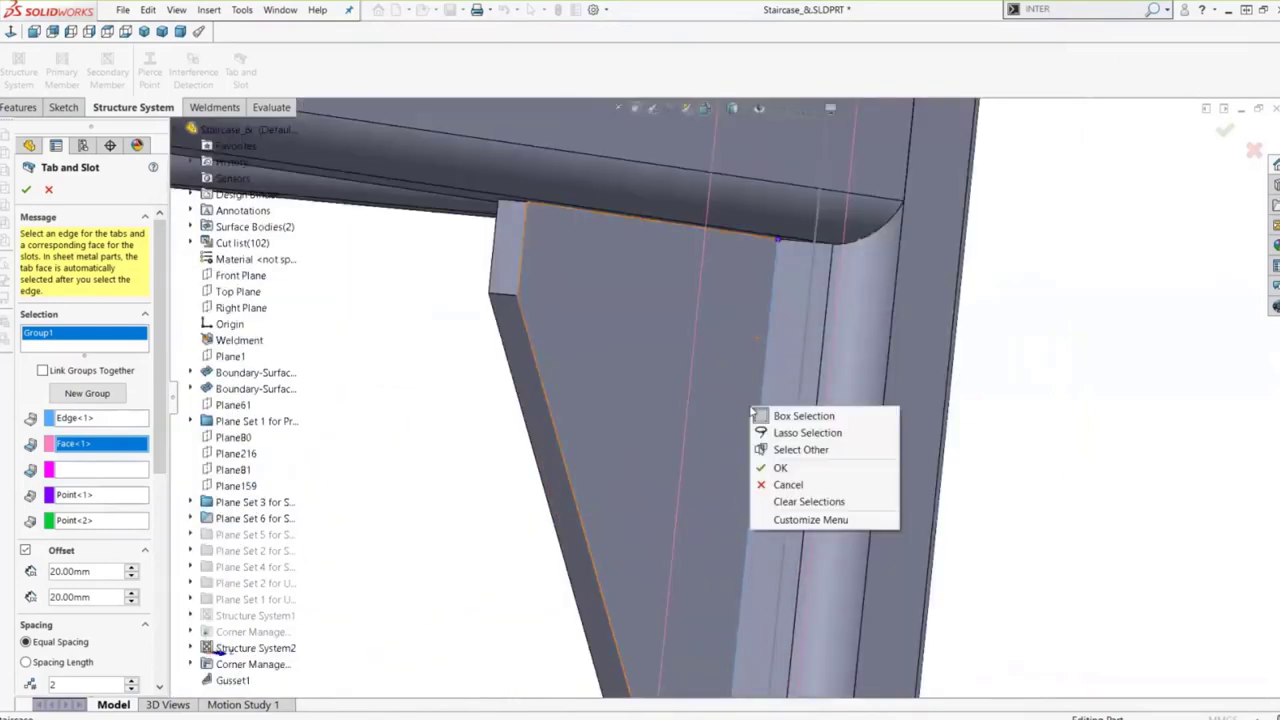
click(800, 449)
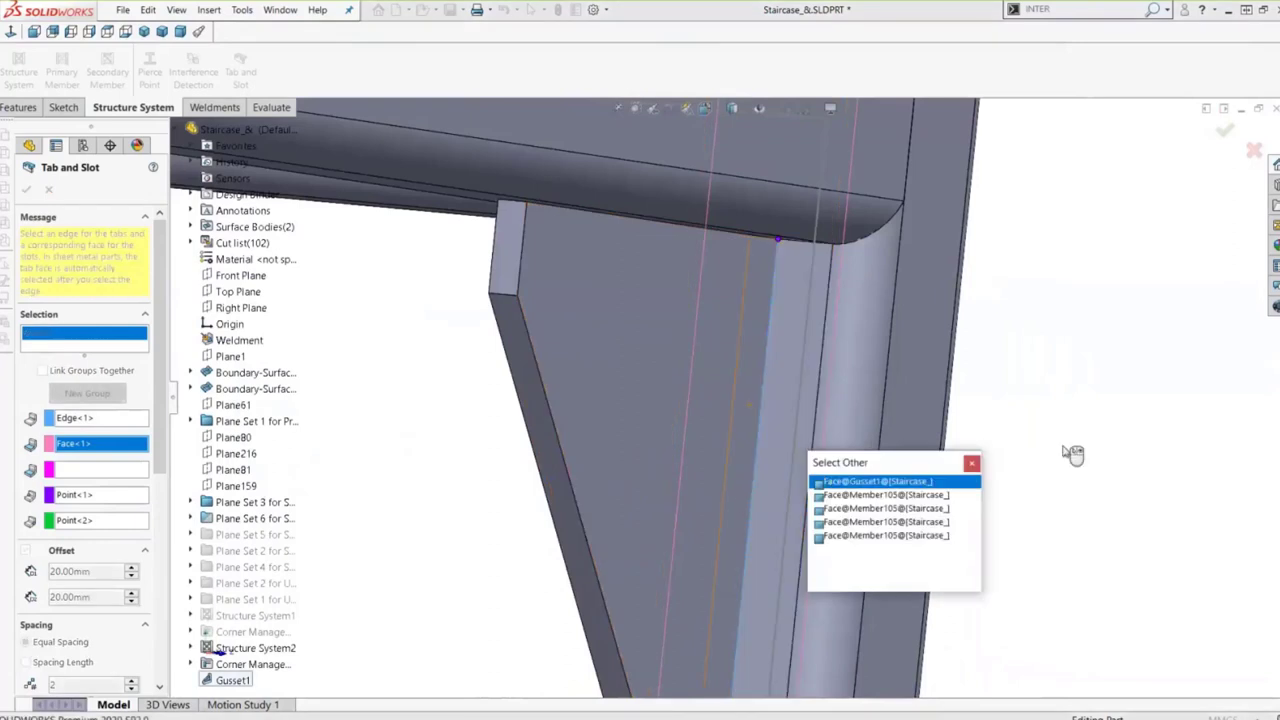
click(714, 466)
- Assign the gusset's hidden narrow face against the post as the remaining face selection of the tab group, using Select Other
click(128, 474)
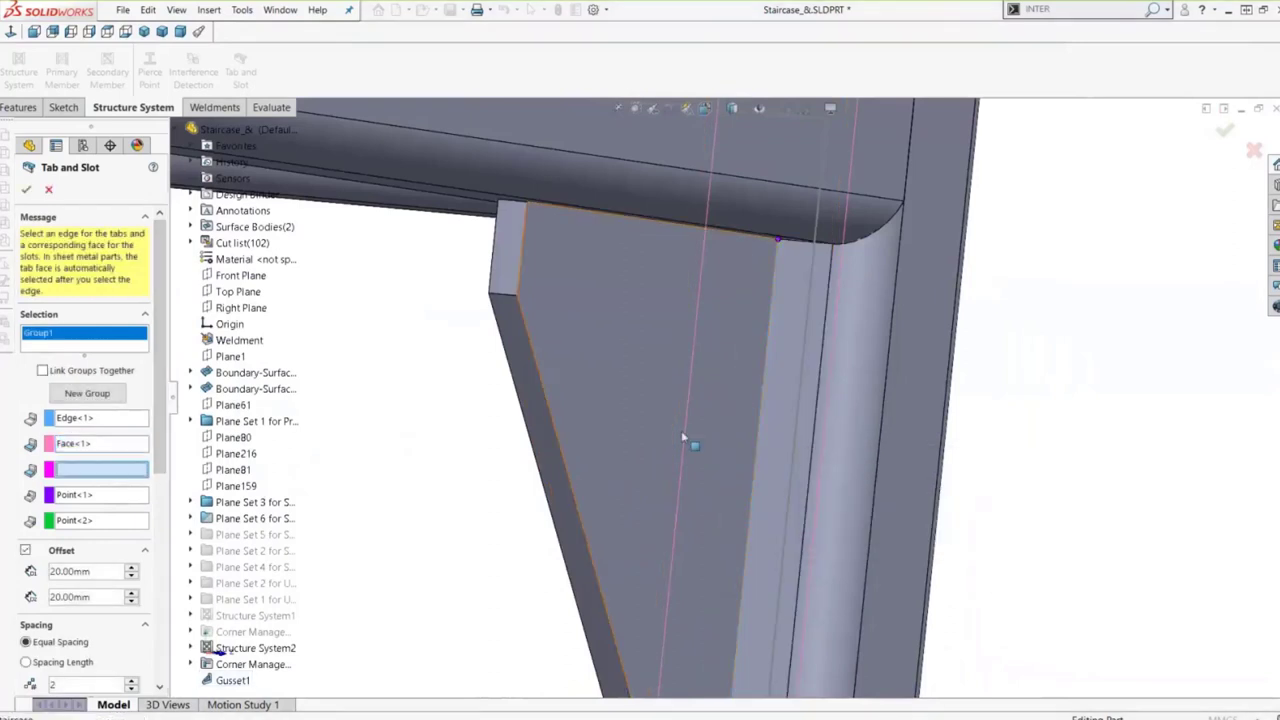
right_click(741, 426)
click(772, 469)
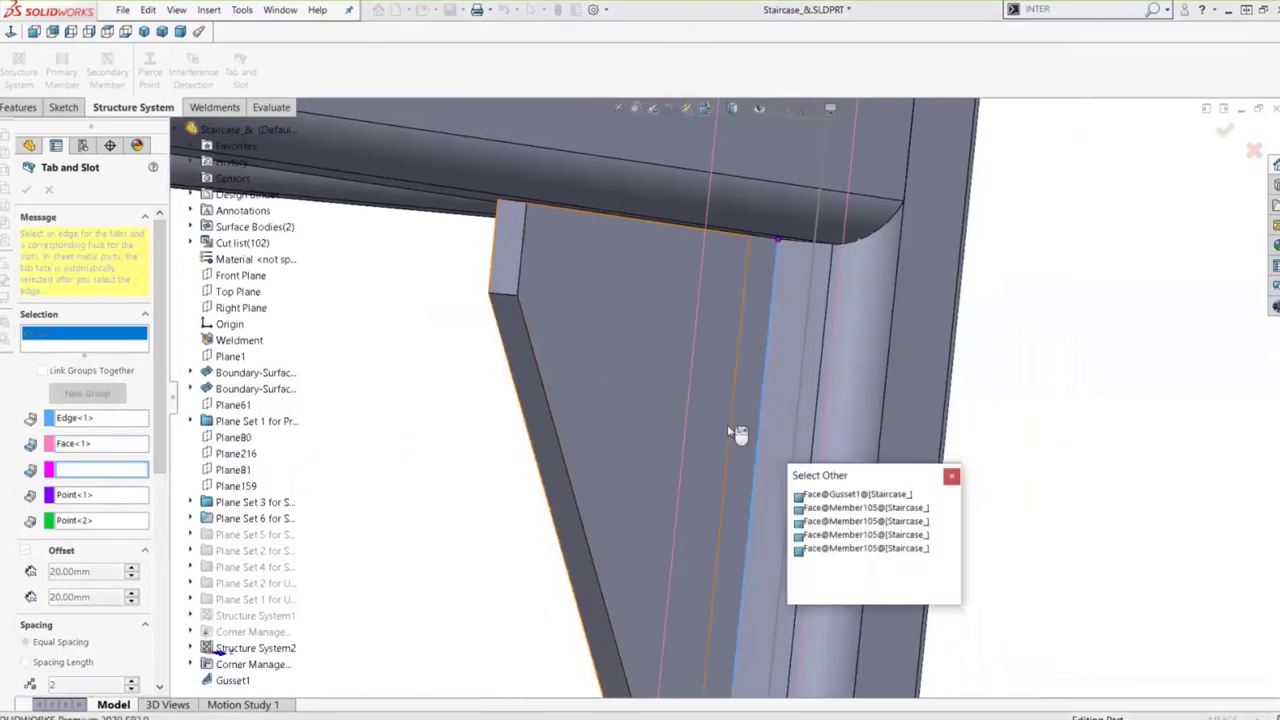
click(854, 494)
- Test the tab placement with a 10 mm start offset and with no offset, keeping the 20 mm offsets
scroll(715, 448, up, 5)
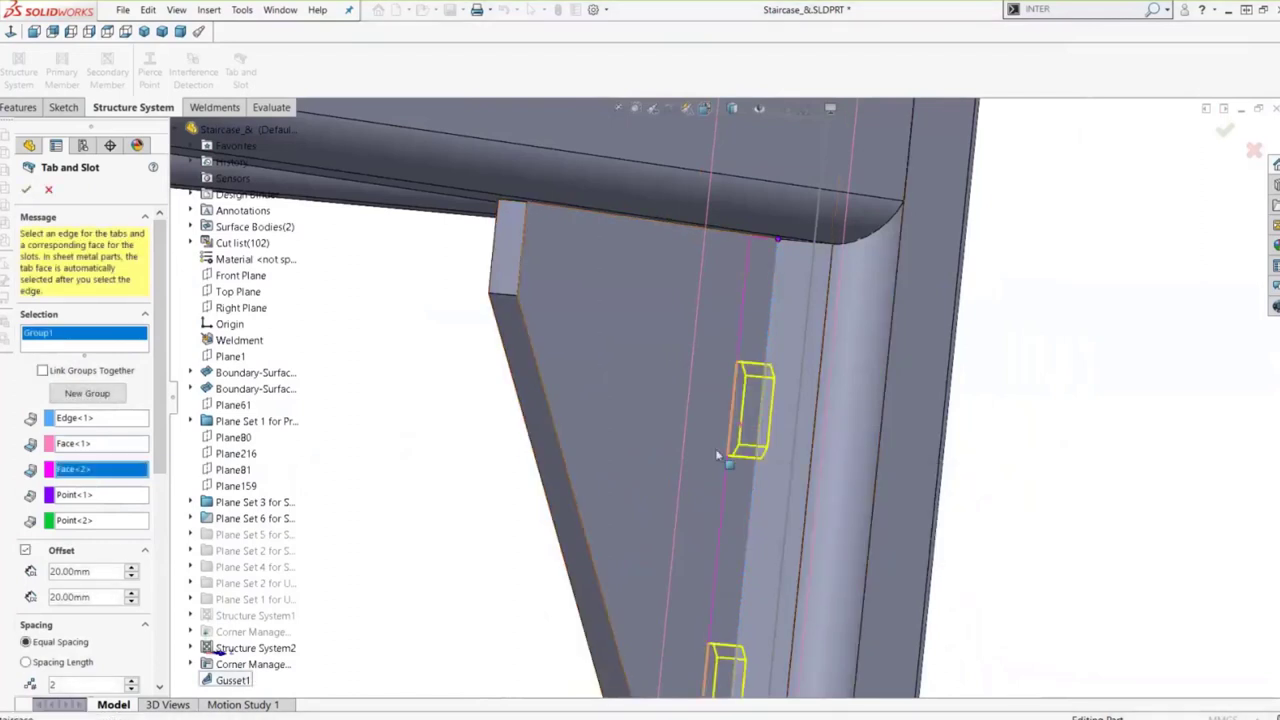
scroll(584, 453, down, 2)
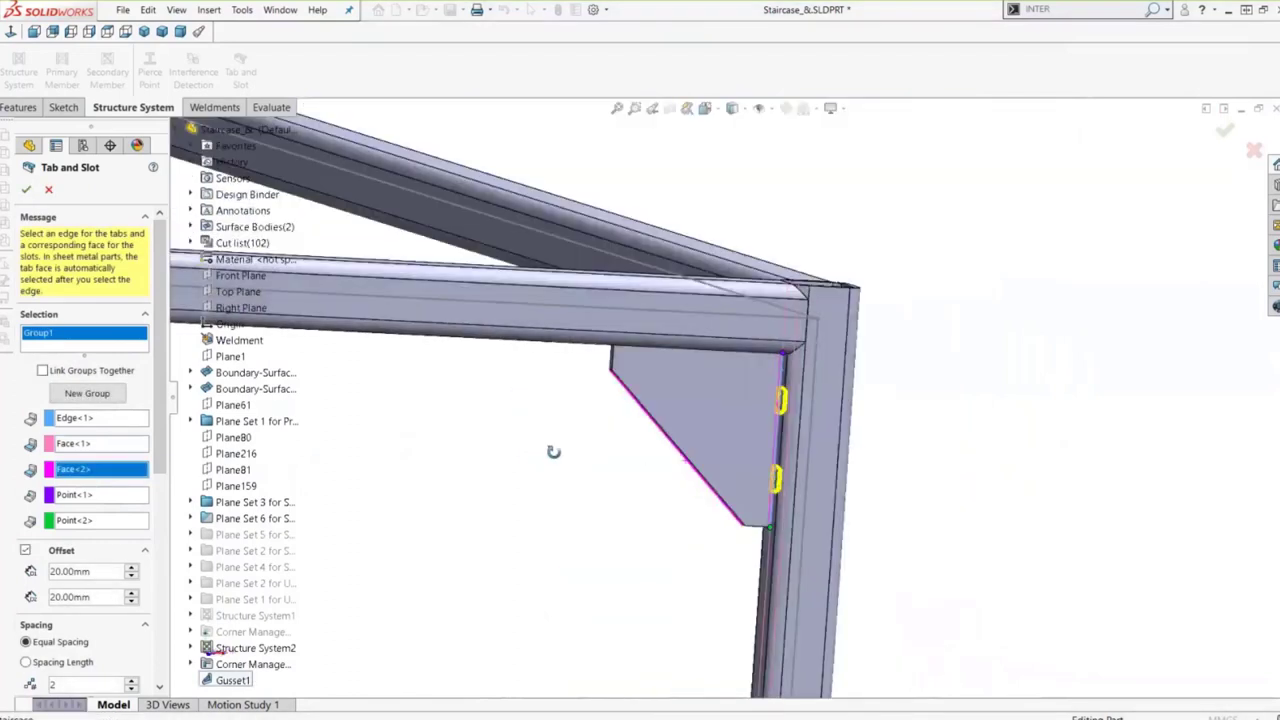
scroll(786, 445, down, 3)
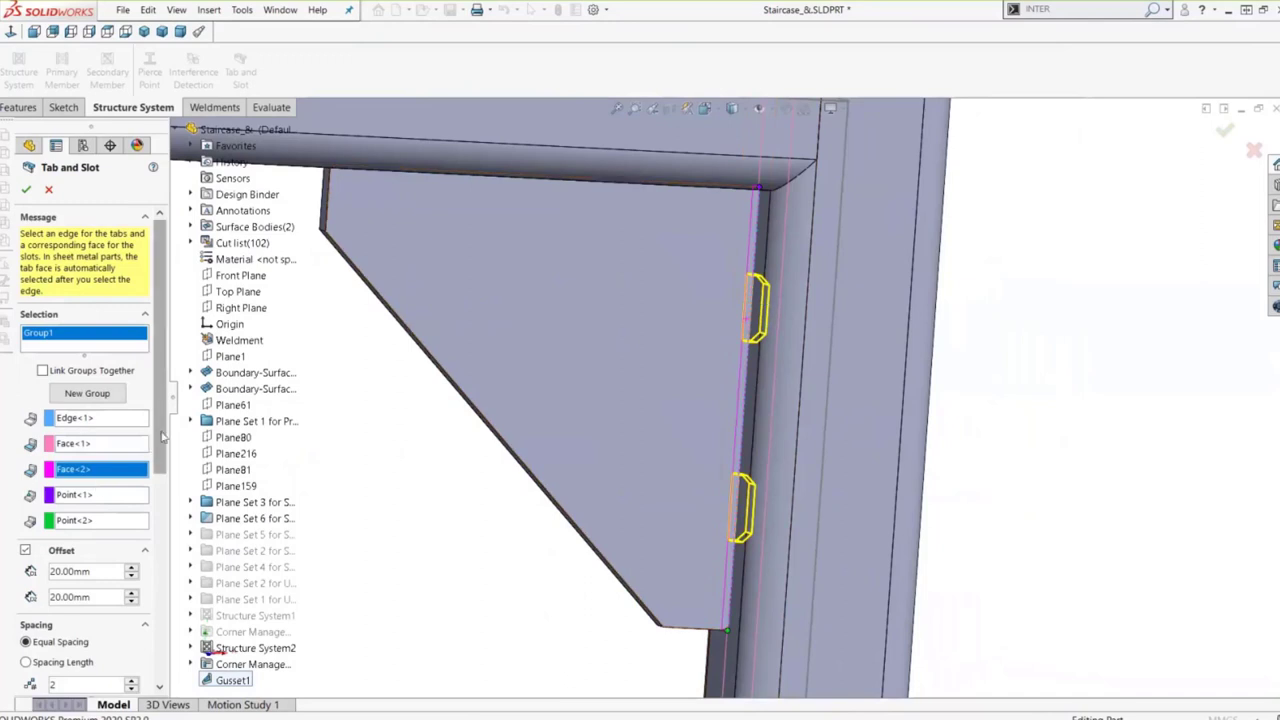
scroll(155, 487, down, 2)
click(103, 466)
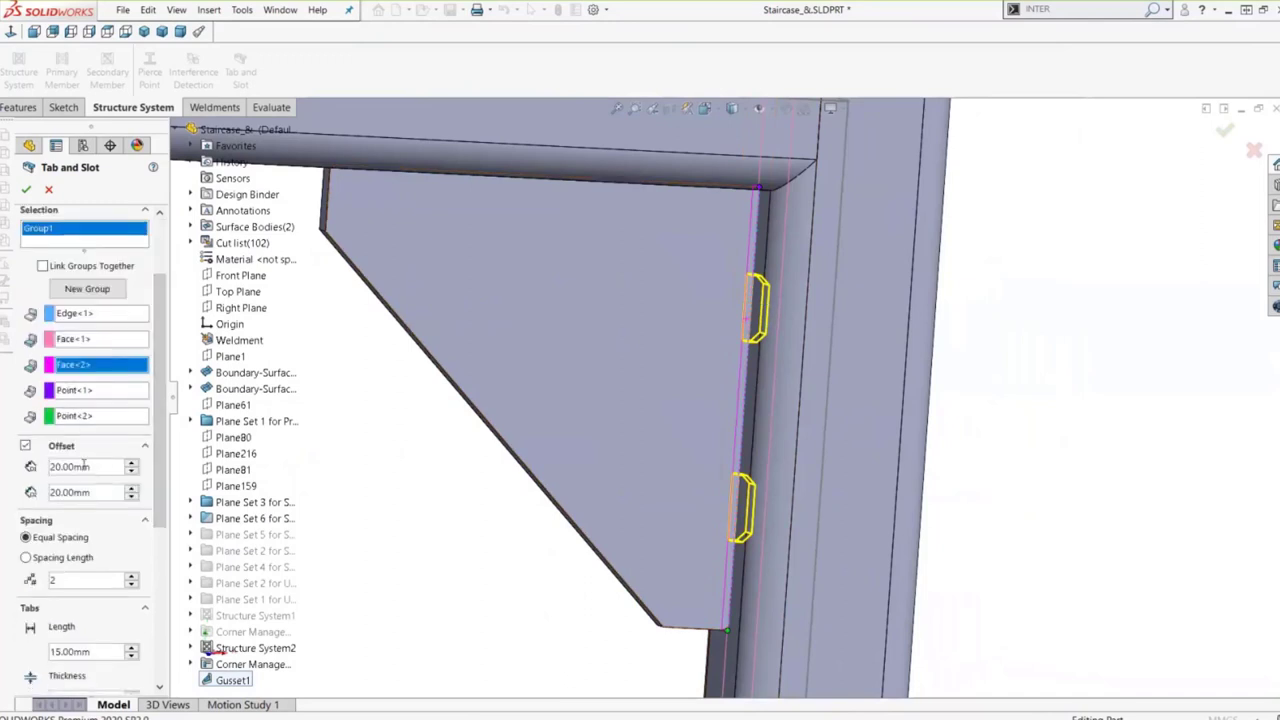
text(10)
key(Return)
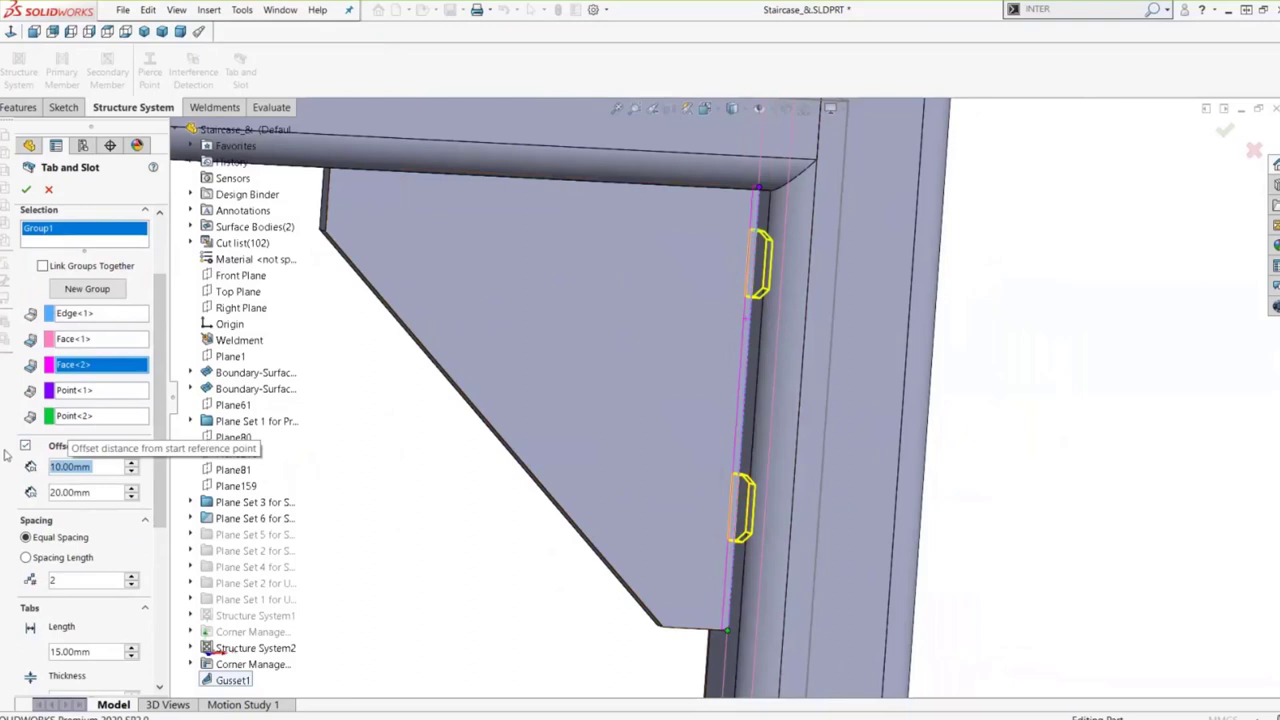
text(20)
key(Return)
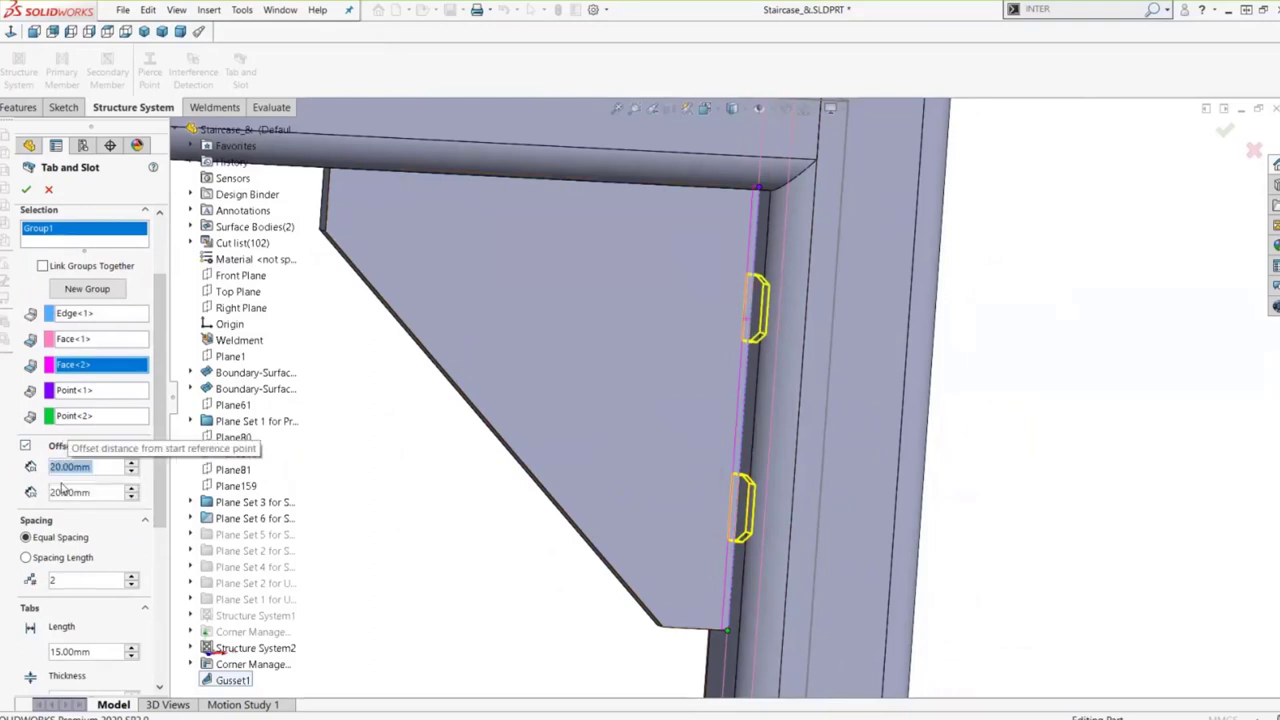
click(25, 446)
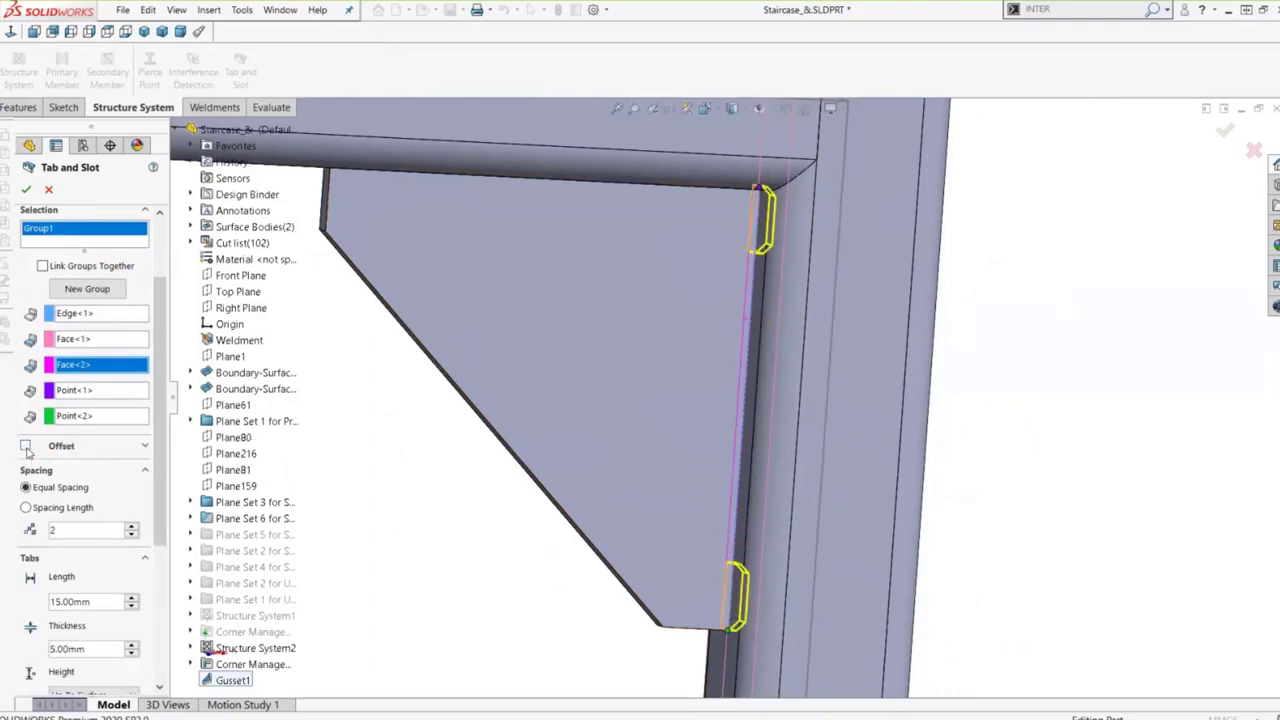
scroll(157, 488, down, 3)
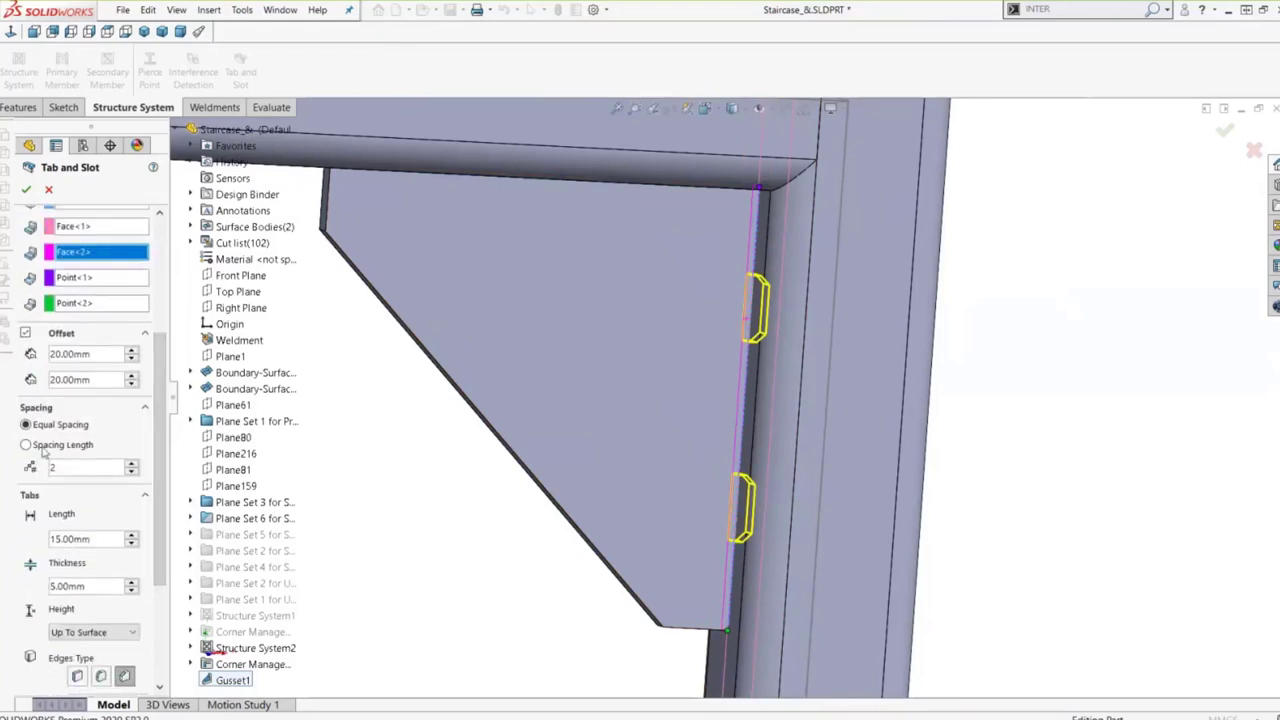
- Try three equally spaced tabs and a 20 mm tab length, returning to two tabs of 15 mm
click(131, 466)
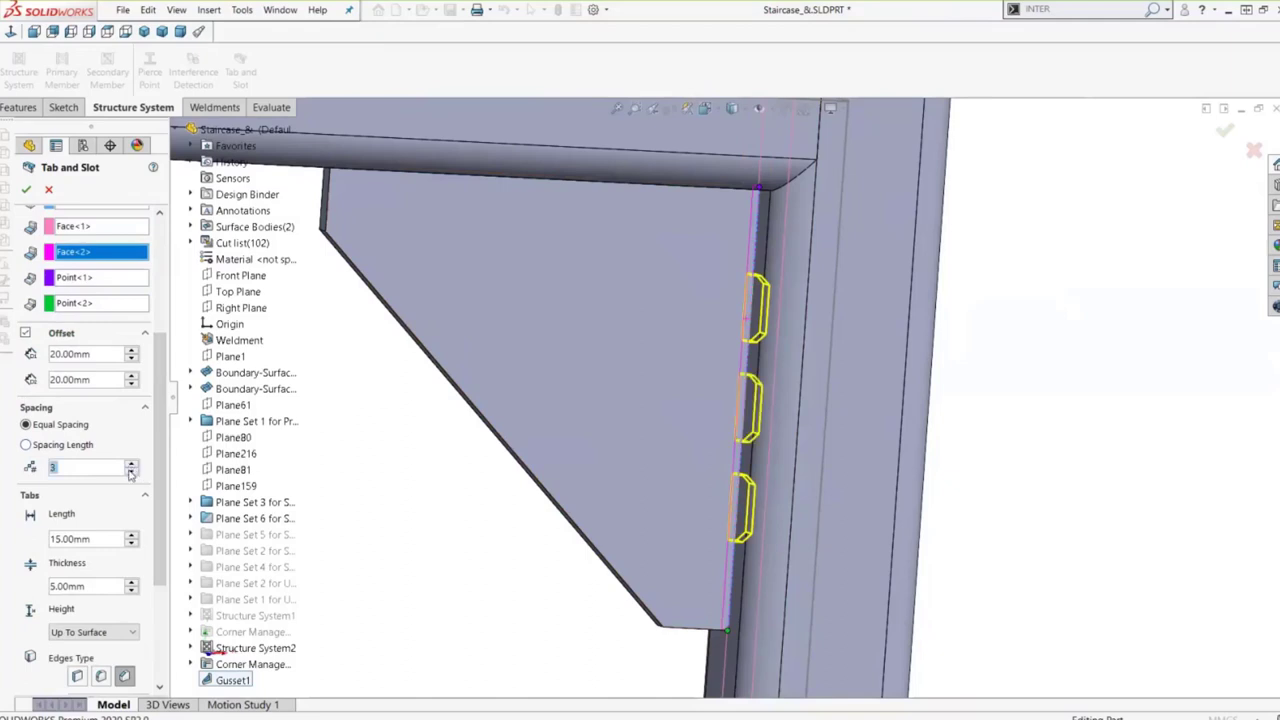
click(131, 472)
scroll(162, 472, down, 2)
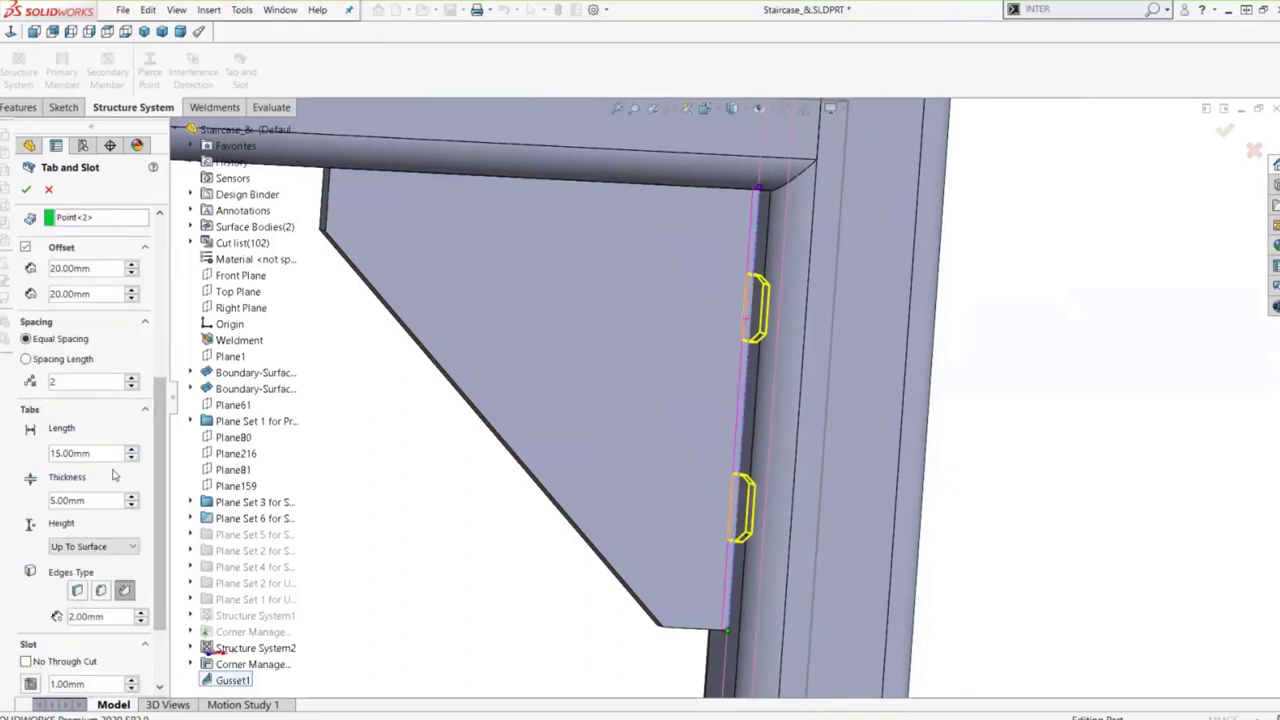
key(Tab)
text(20)
key(Return)
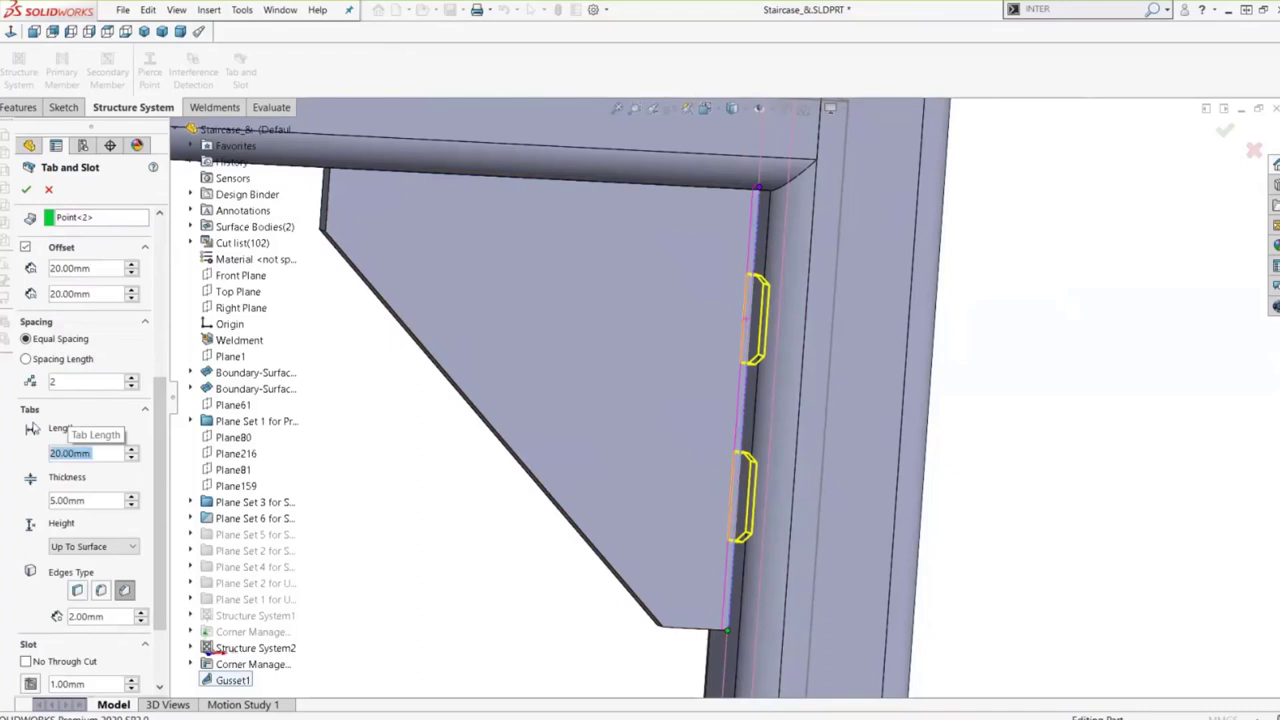
text(15)
key(Return)
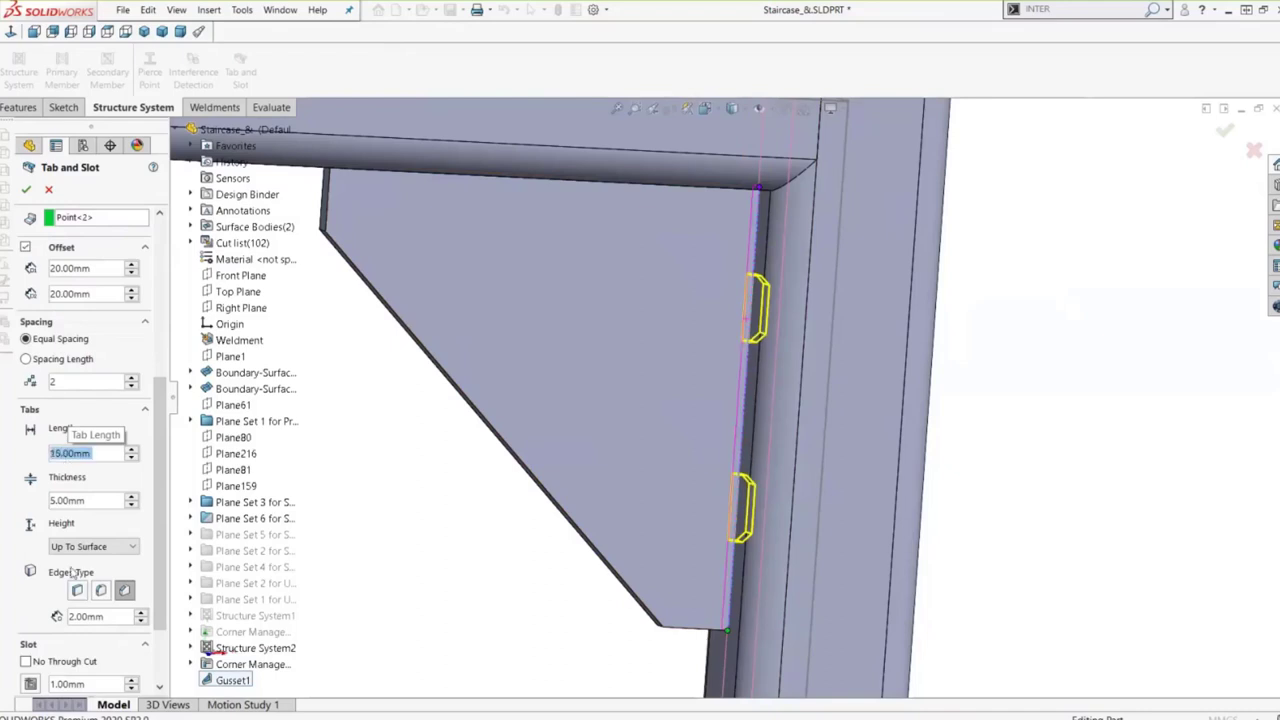
- Inspect the previewed tabs against the post wall and review the tab height options, keeping Up To Surface
middle_drag(287, 519, 555, 350)
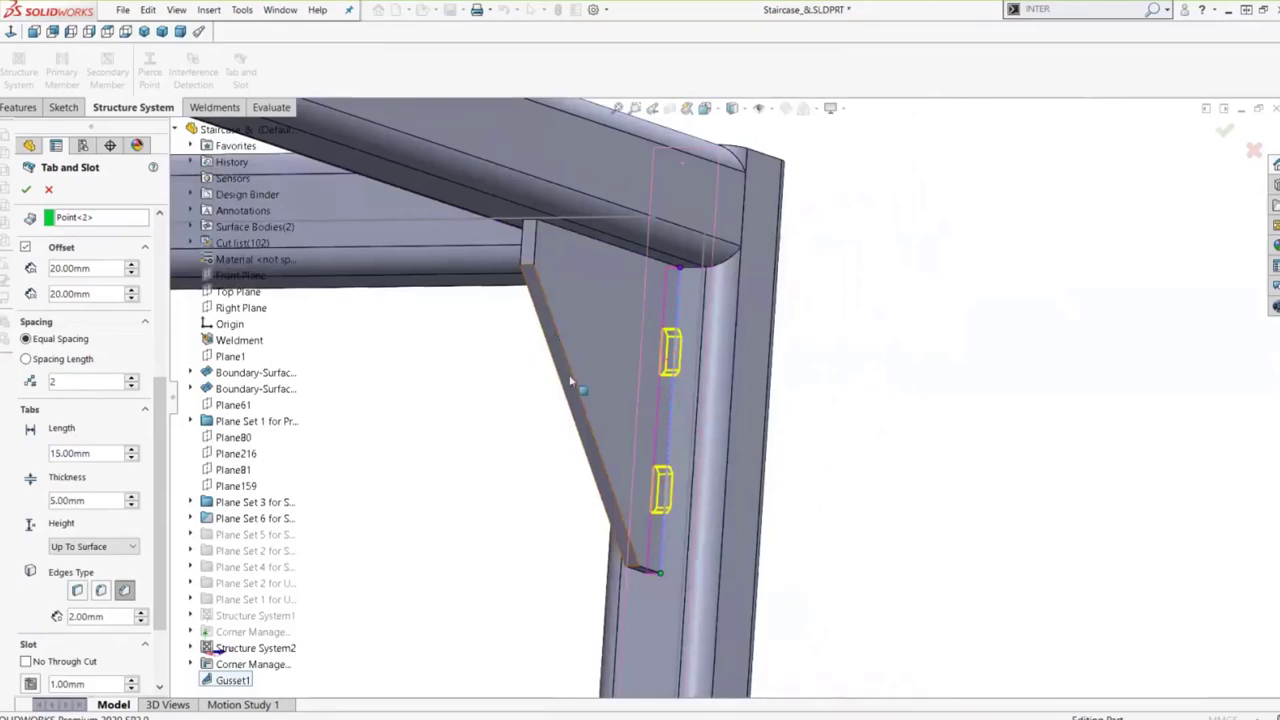
middle_drag(623, 498, 467, 510)
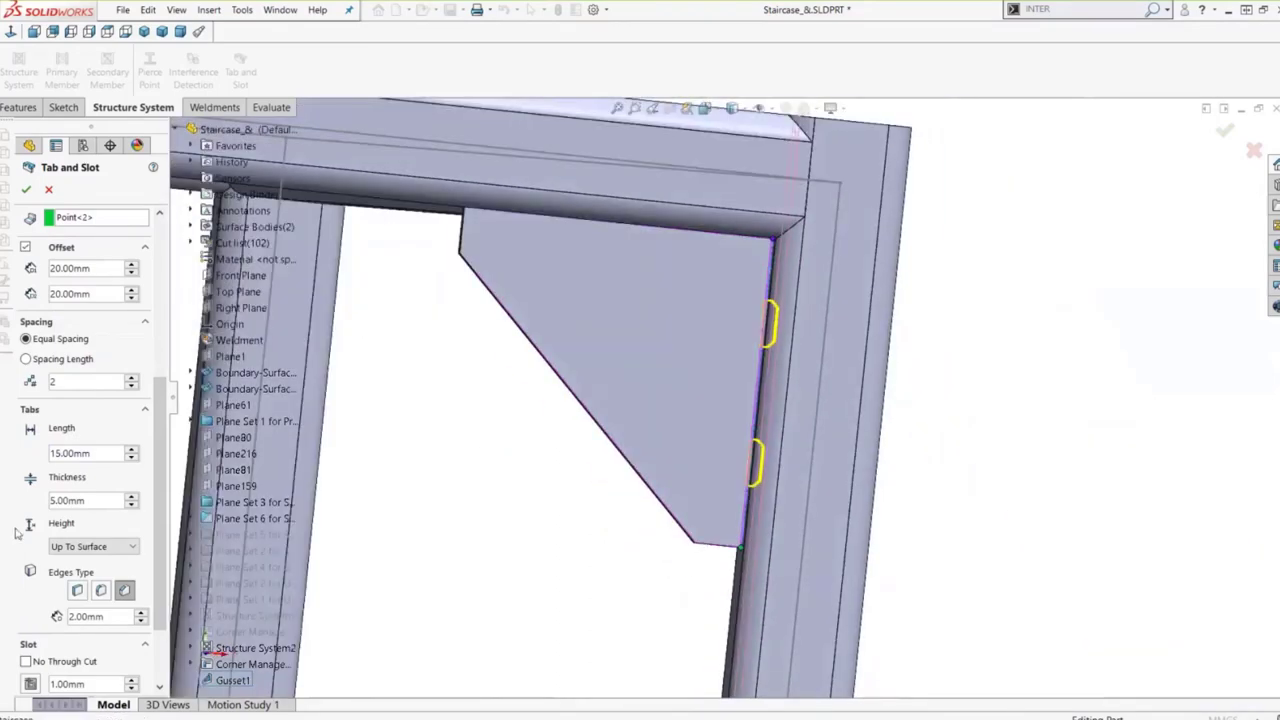
scroll(770, 361, down, 3)
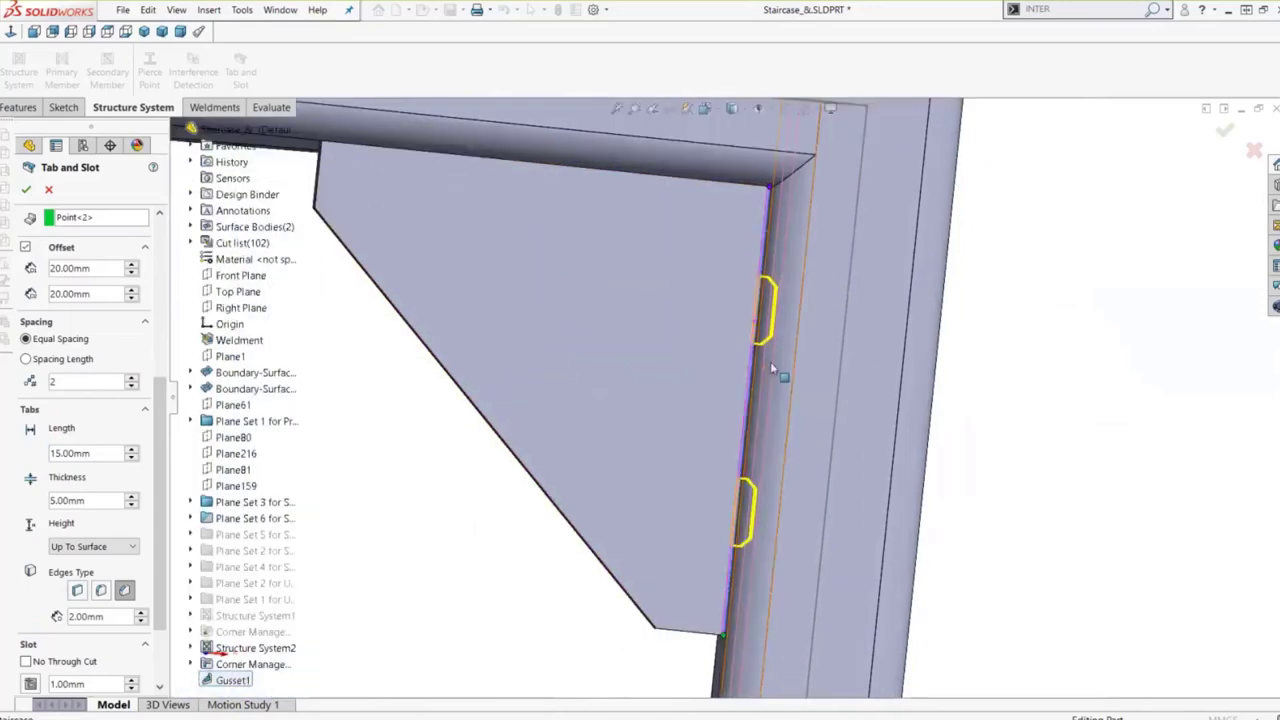
scroll(743, 263, up, 4)
middle_drag(743, 263, 670, 292)
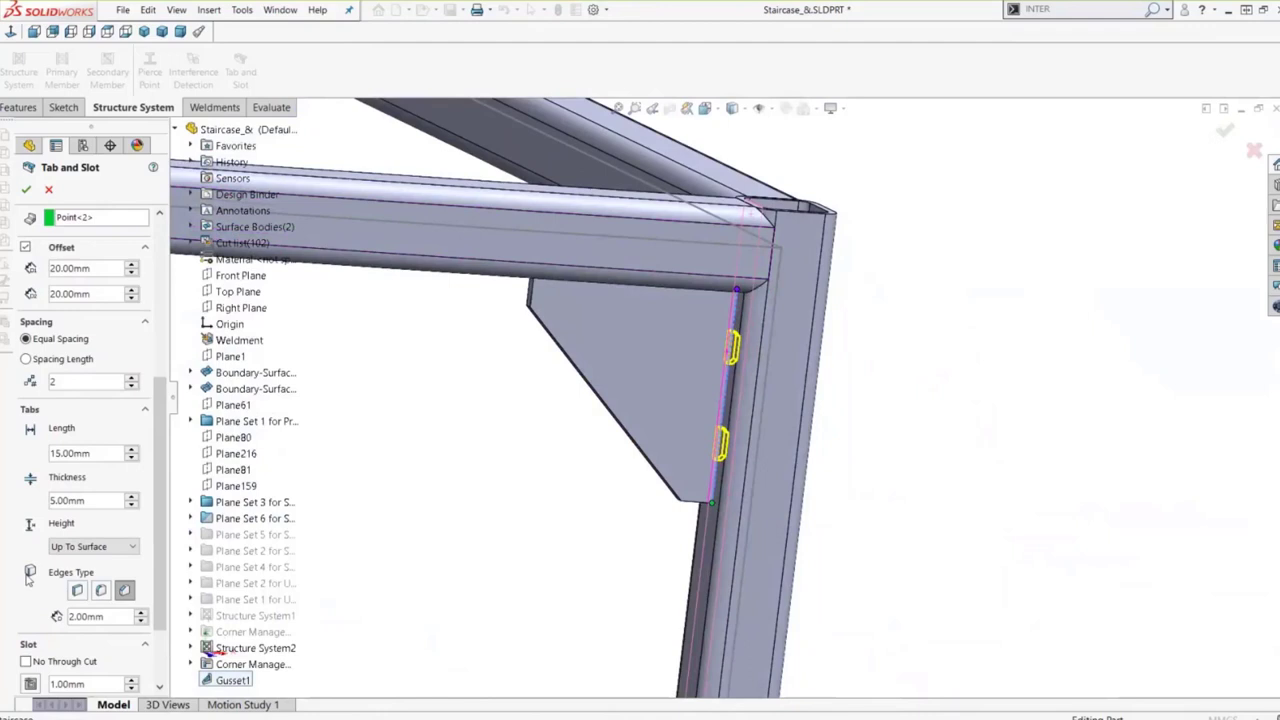
click(102, 547)
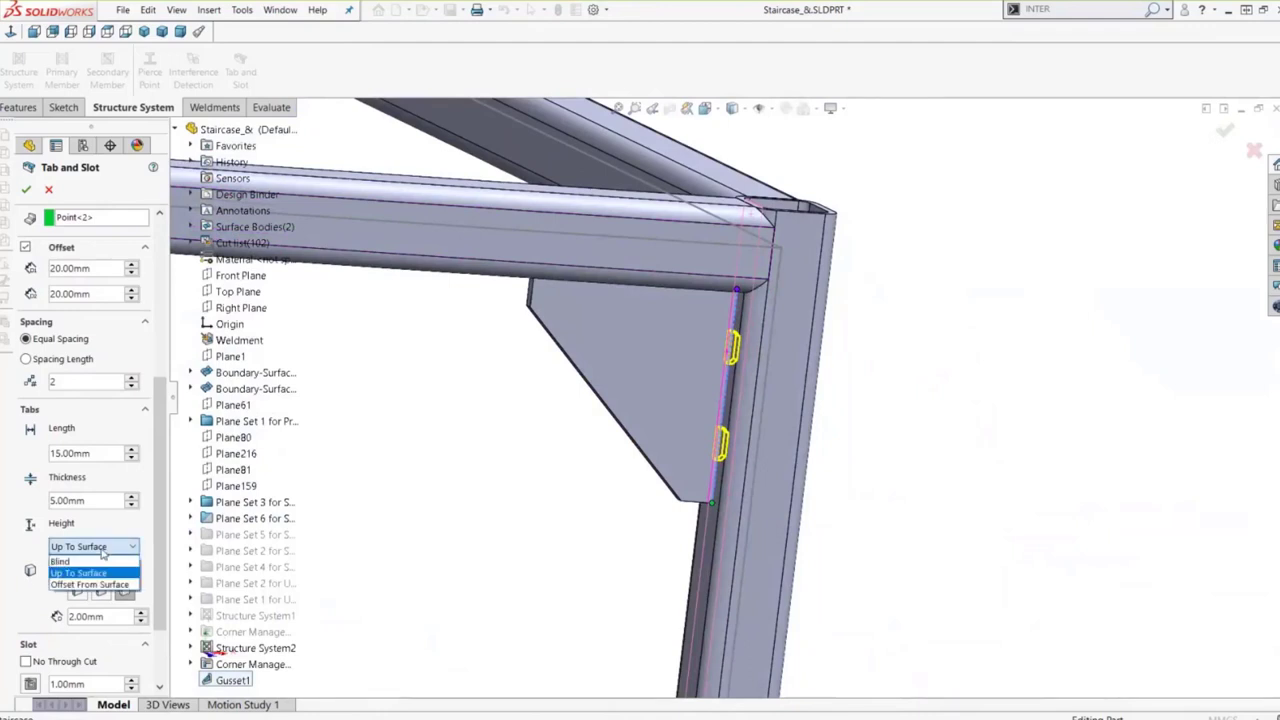
click(36, 563)
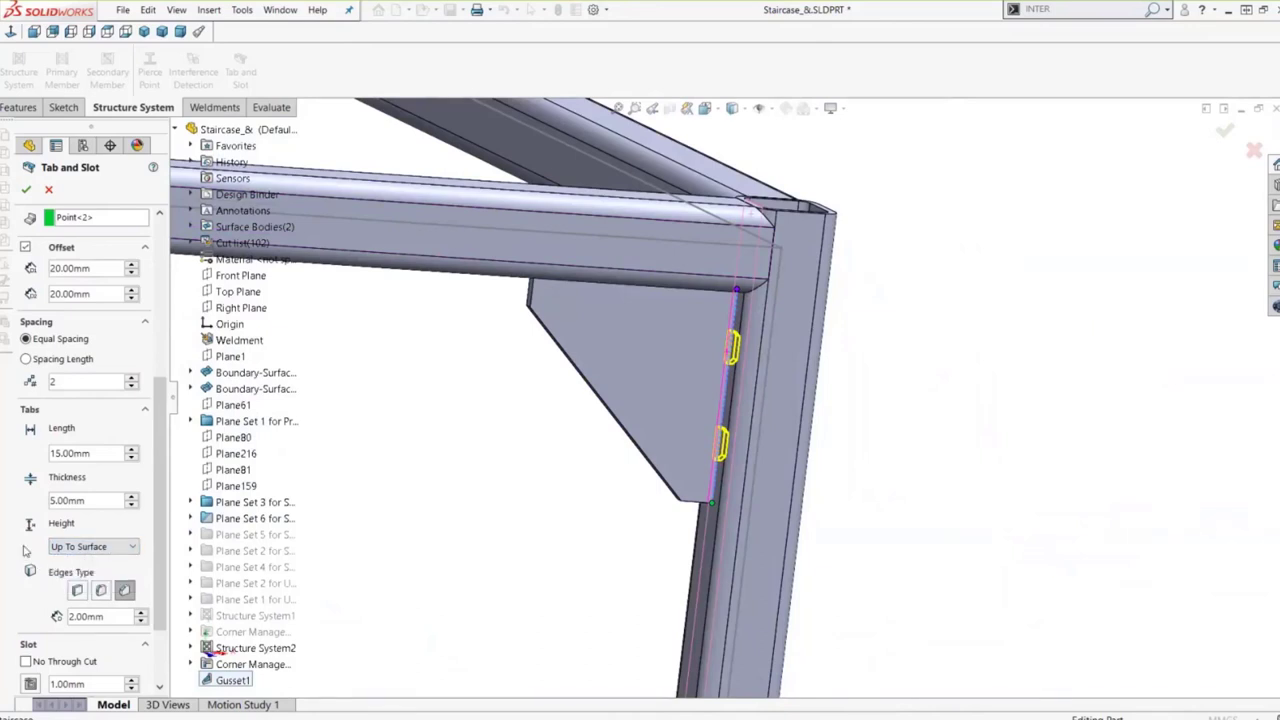
- Preview the sharp and fillet tab edge types, returning to the chamfer edge type with 2 mm
scroll(701, 460, down, 5)
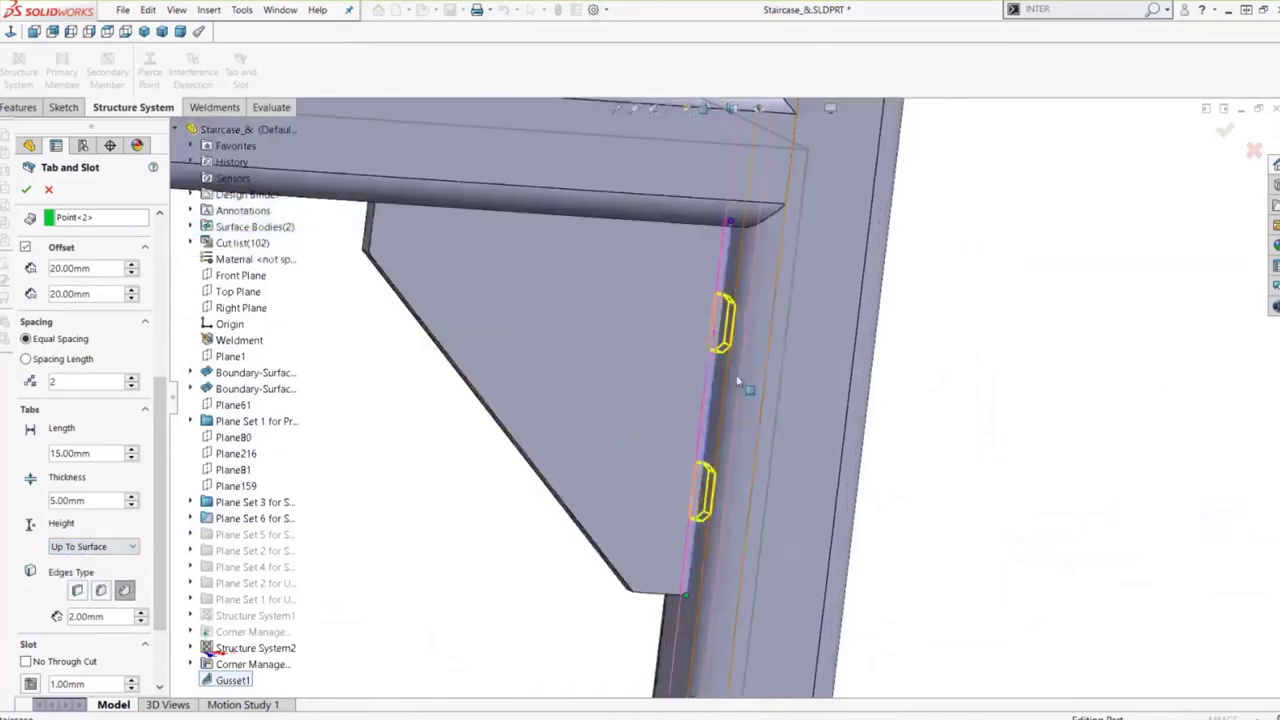
click(77, 590)
click(100, 590)
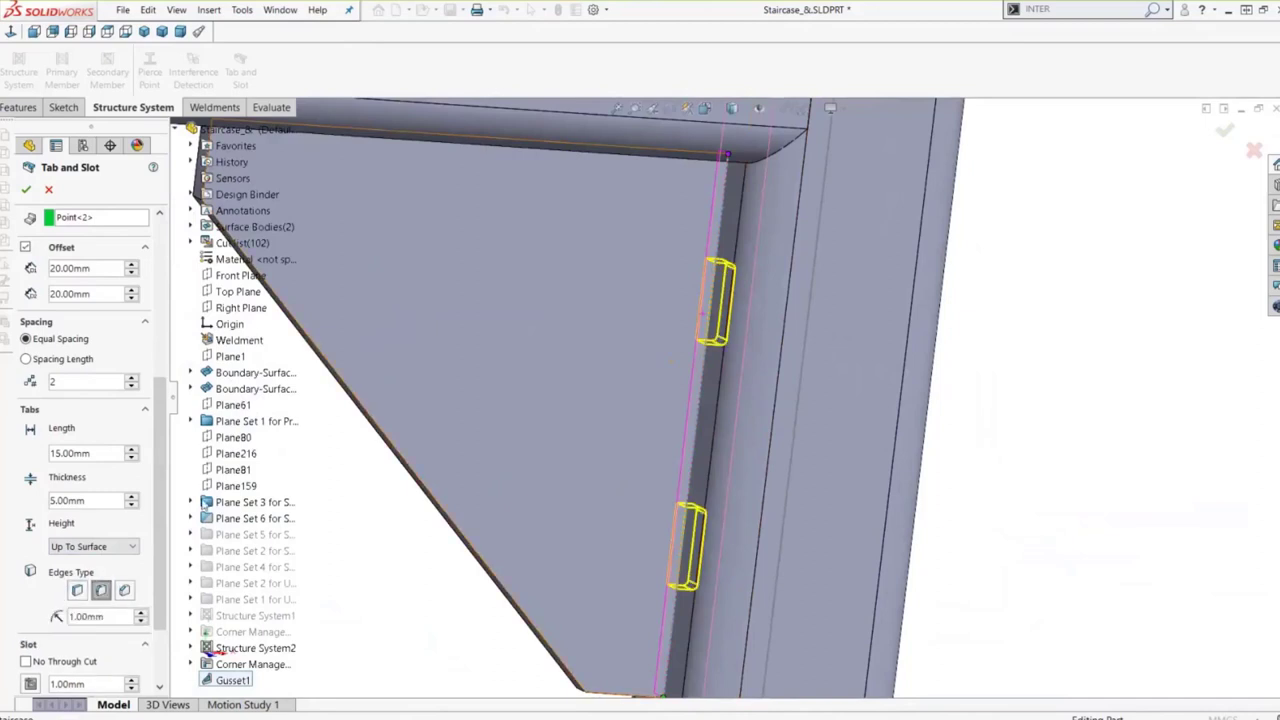
click(124, 590)
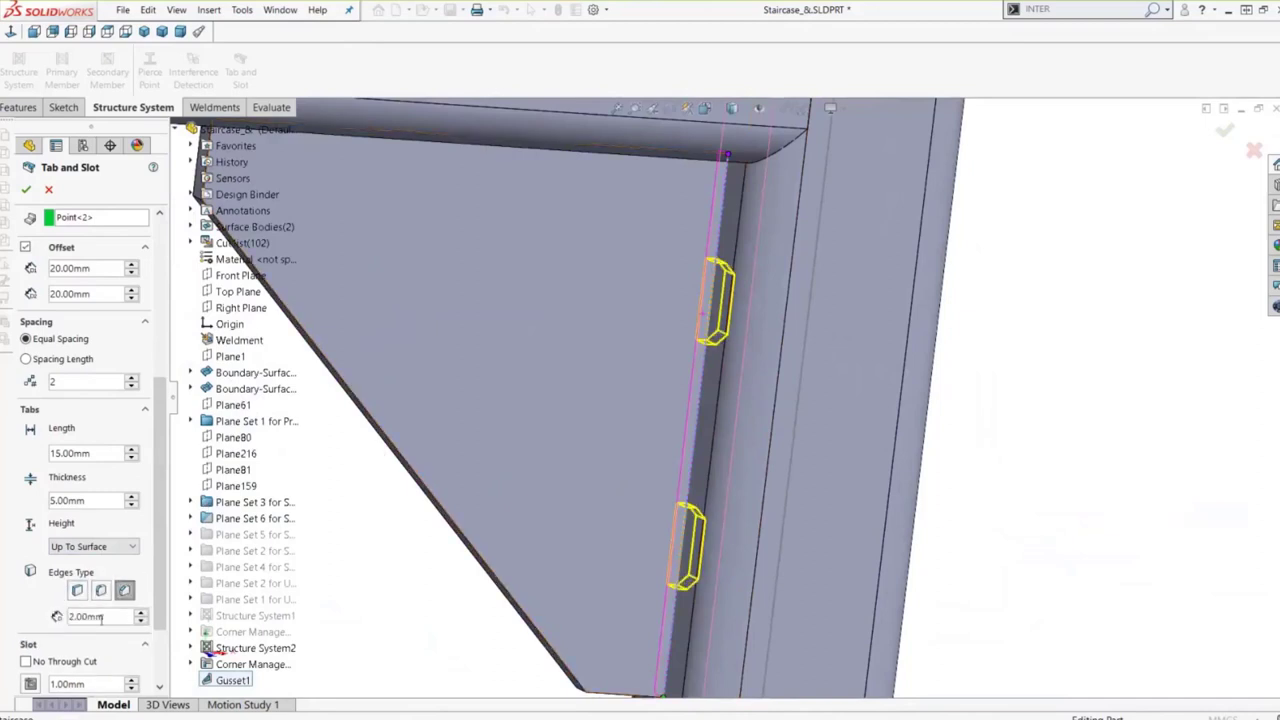
scroll(360, 398, up, 5)
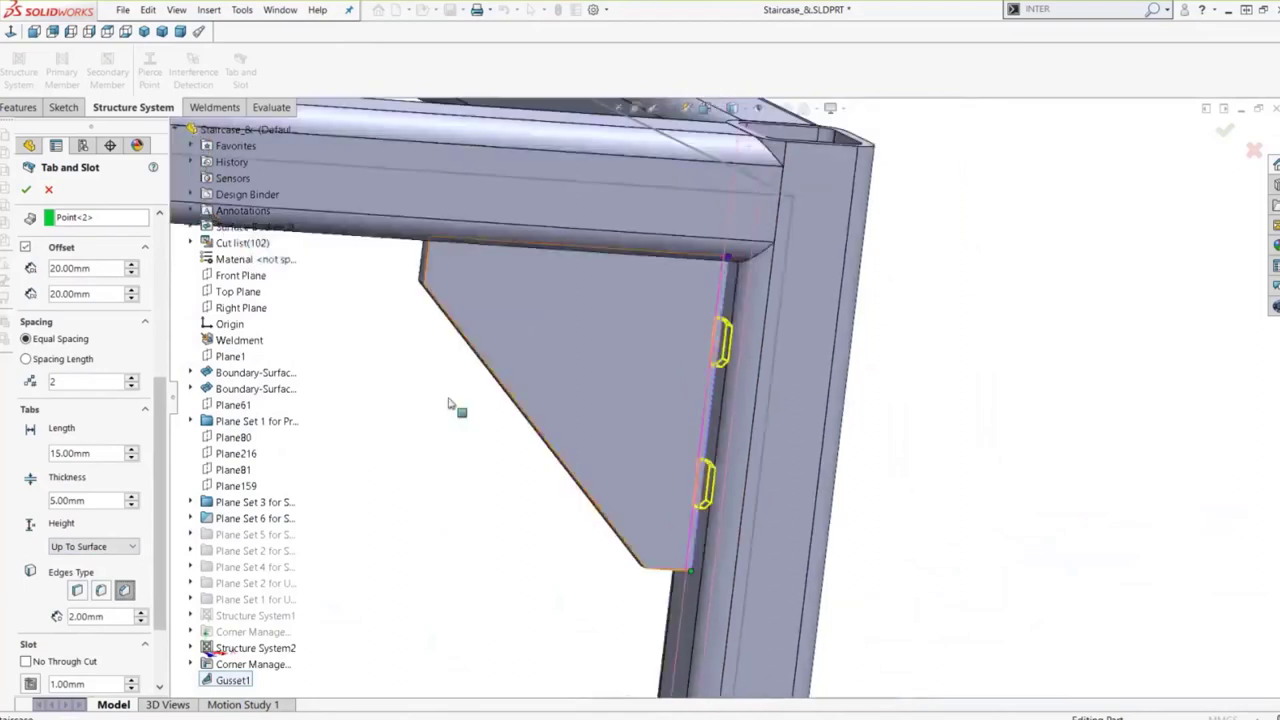
- Set the slot length offset to 0.5 mm, keeping Equal offset enabled for the slot width
scroll(156, 540, down, 3)
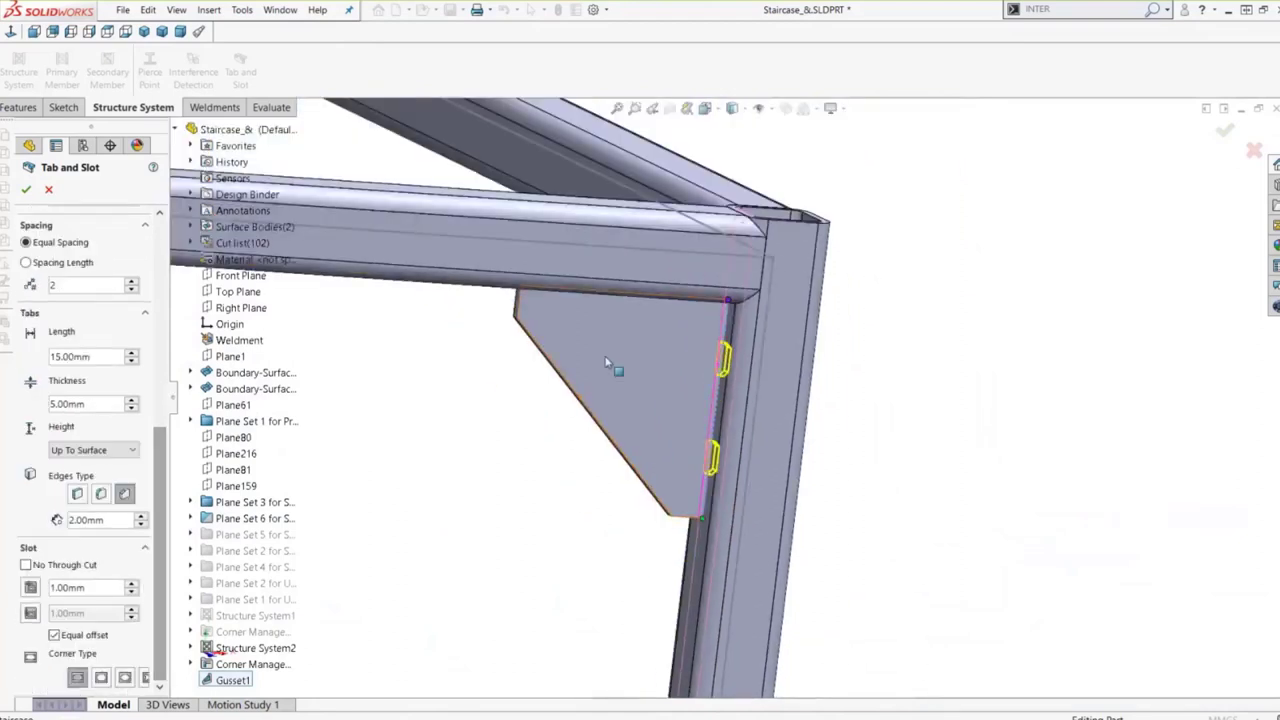
scroll(751, 378, down, 3)
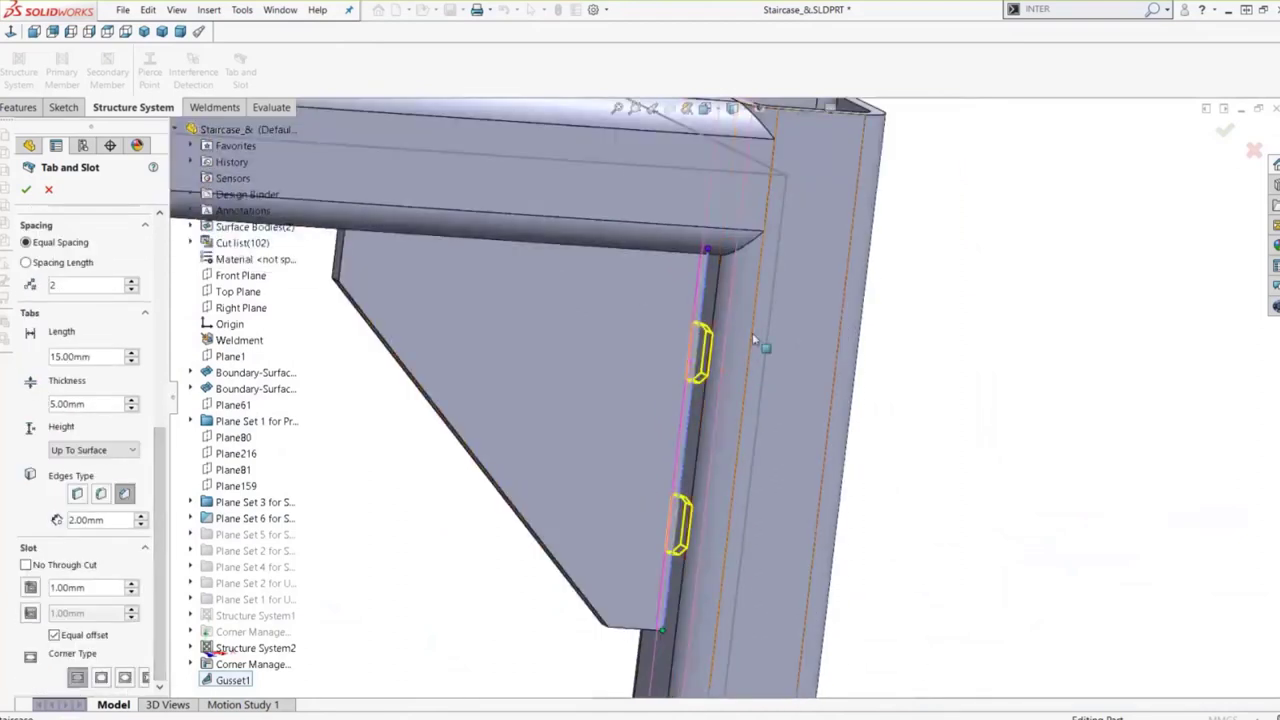
click(54, 635)
click(54, 635)
click(52, 590)
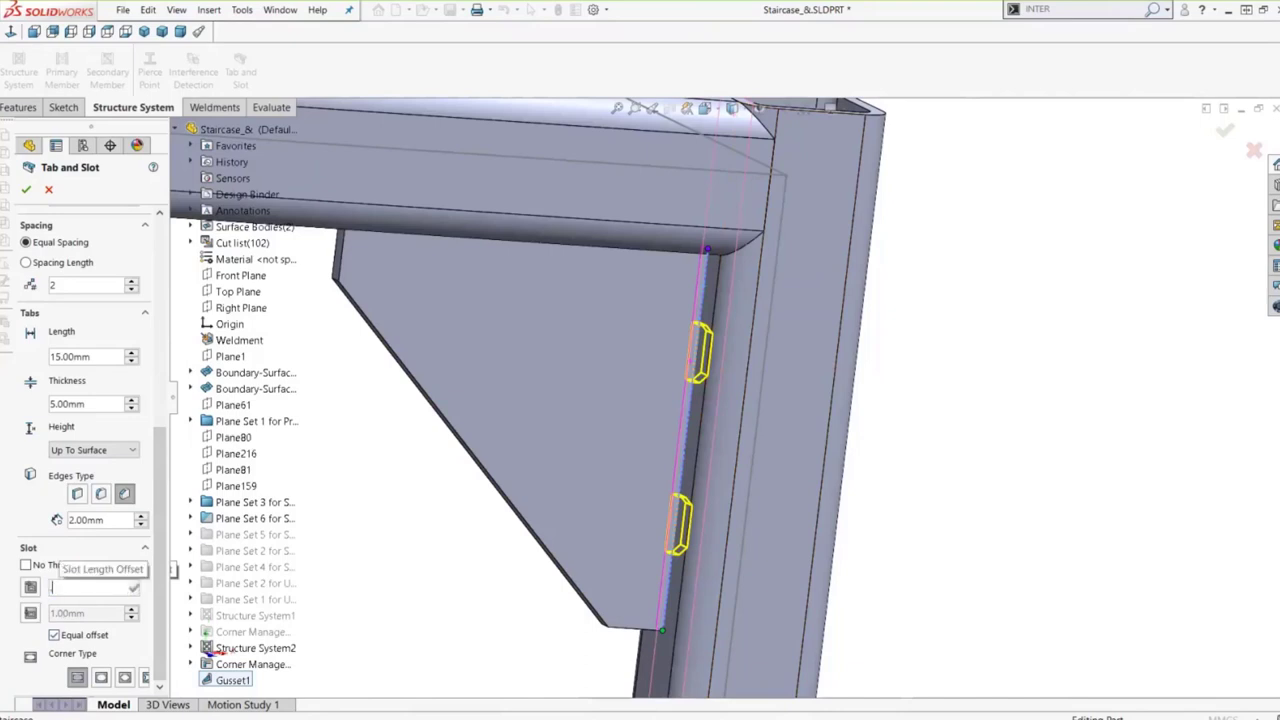
text(0.5)
key(Return)
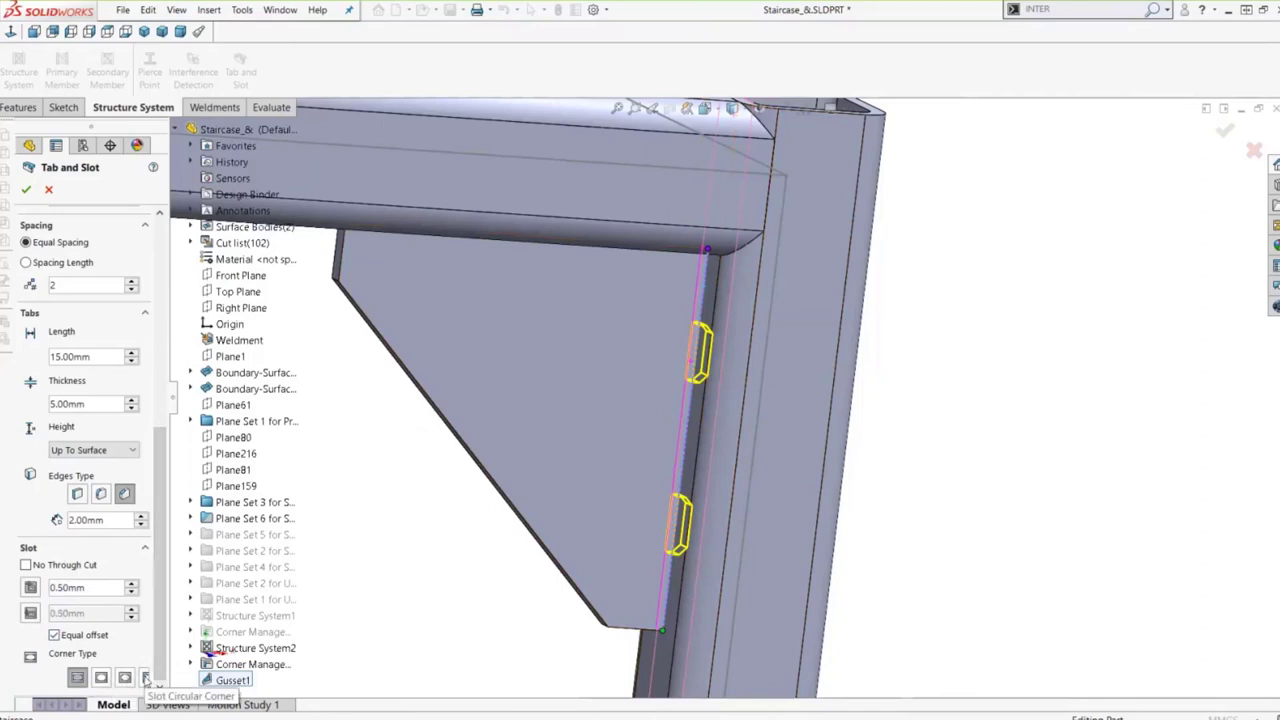
- Choose circular corners with a 1 mm radius for the slots and complete the Tab and Slot feature
click(146, 678)
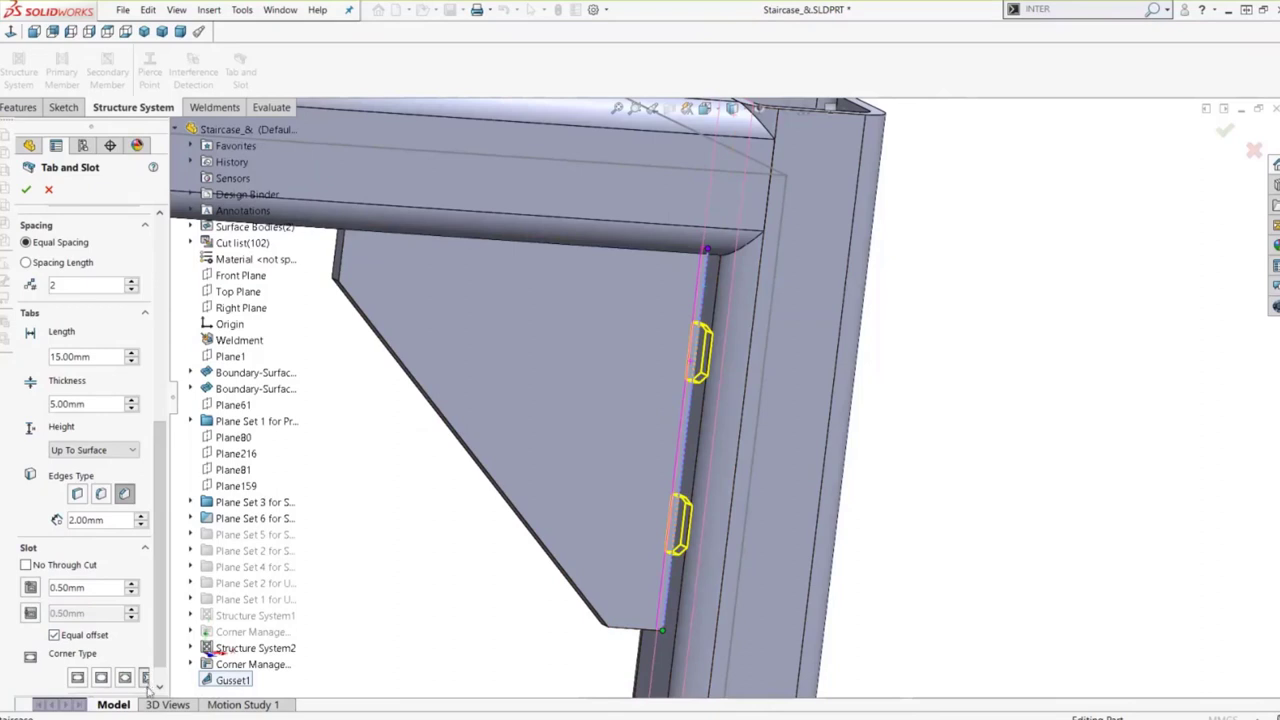
scroll(160, 645, down, 1)
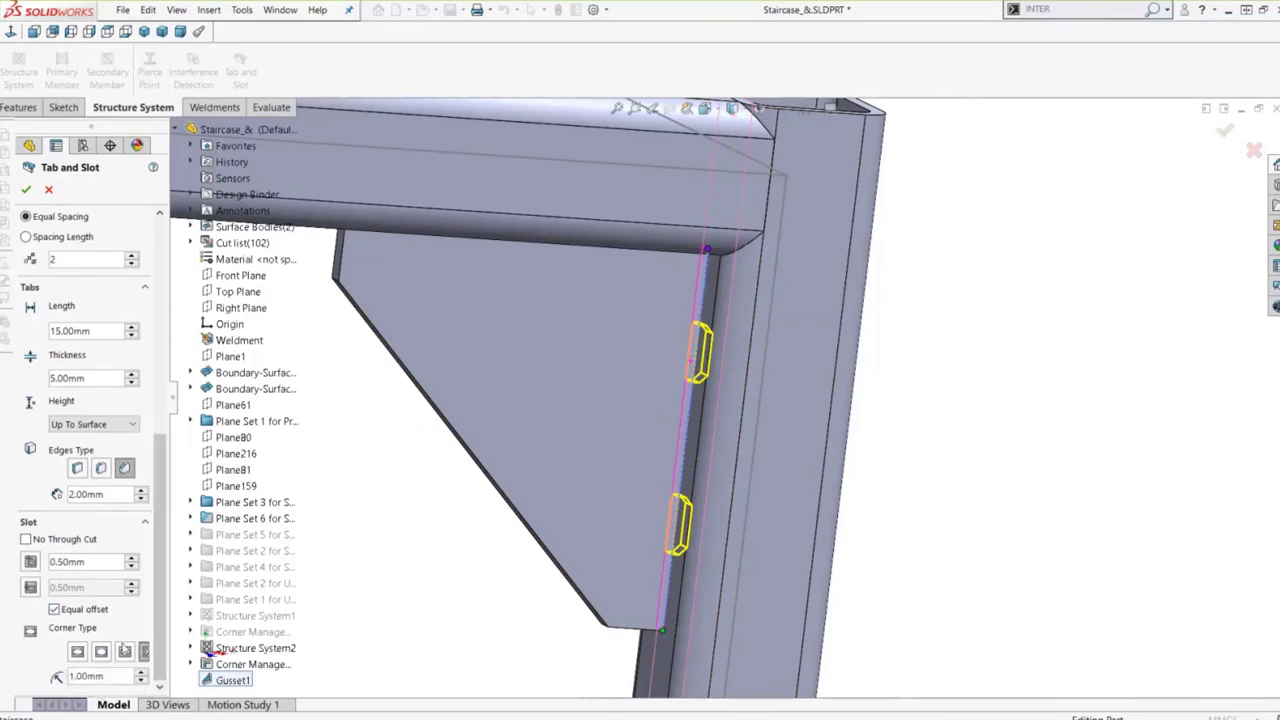
click(102, 652)
click(26, 189)
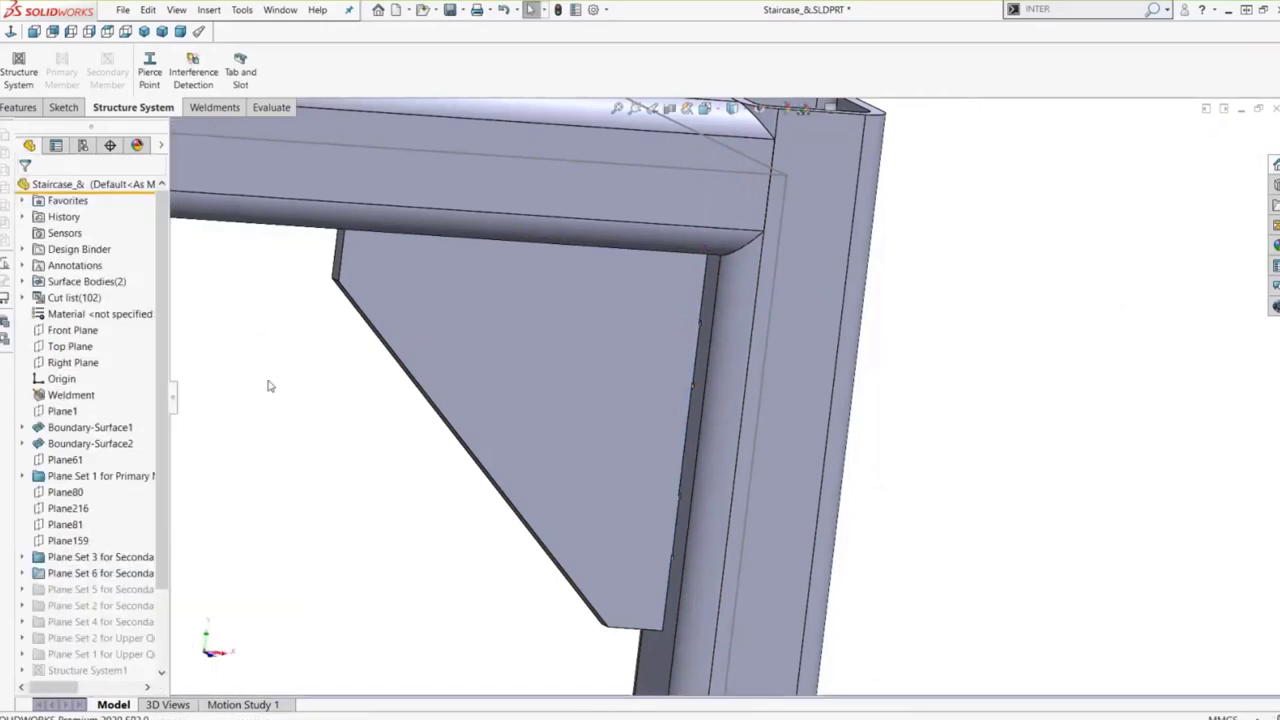
- Isolate the gusset body to examine its two chamfered tabs, and exit the isolated view
right_click(522, 387)
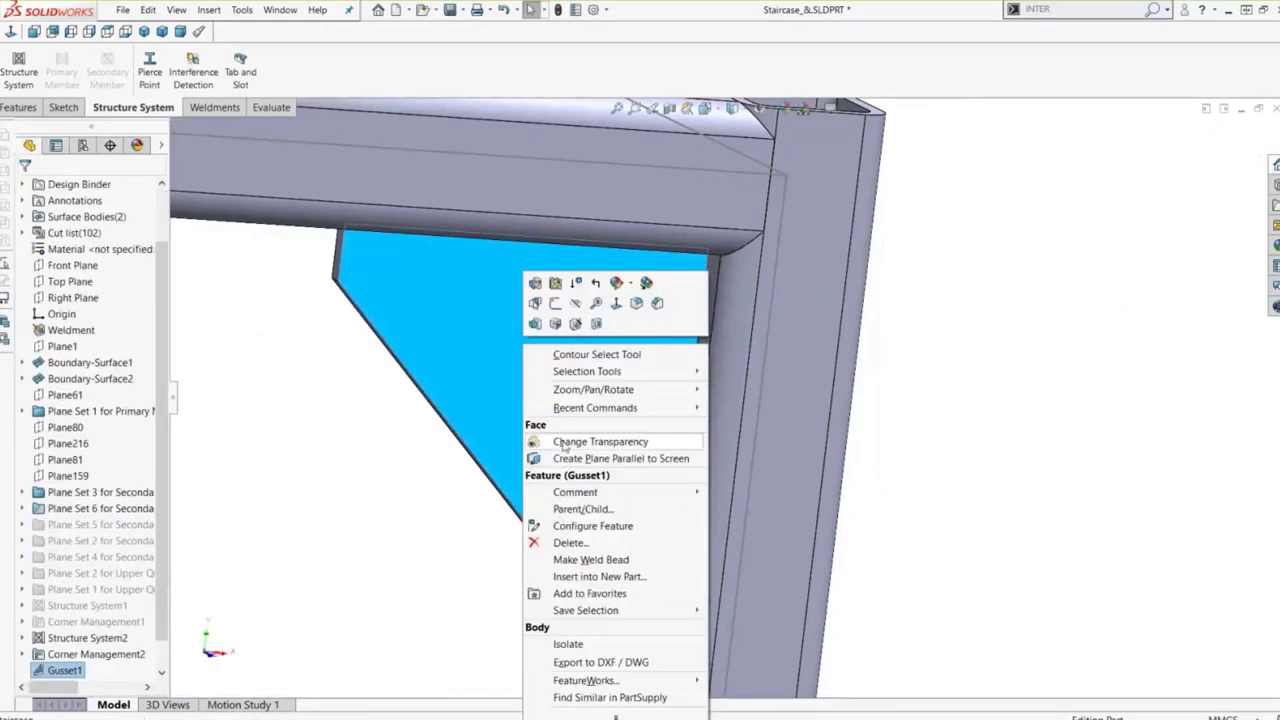
click(572, 652)
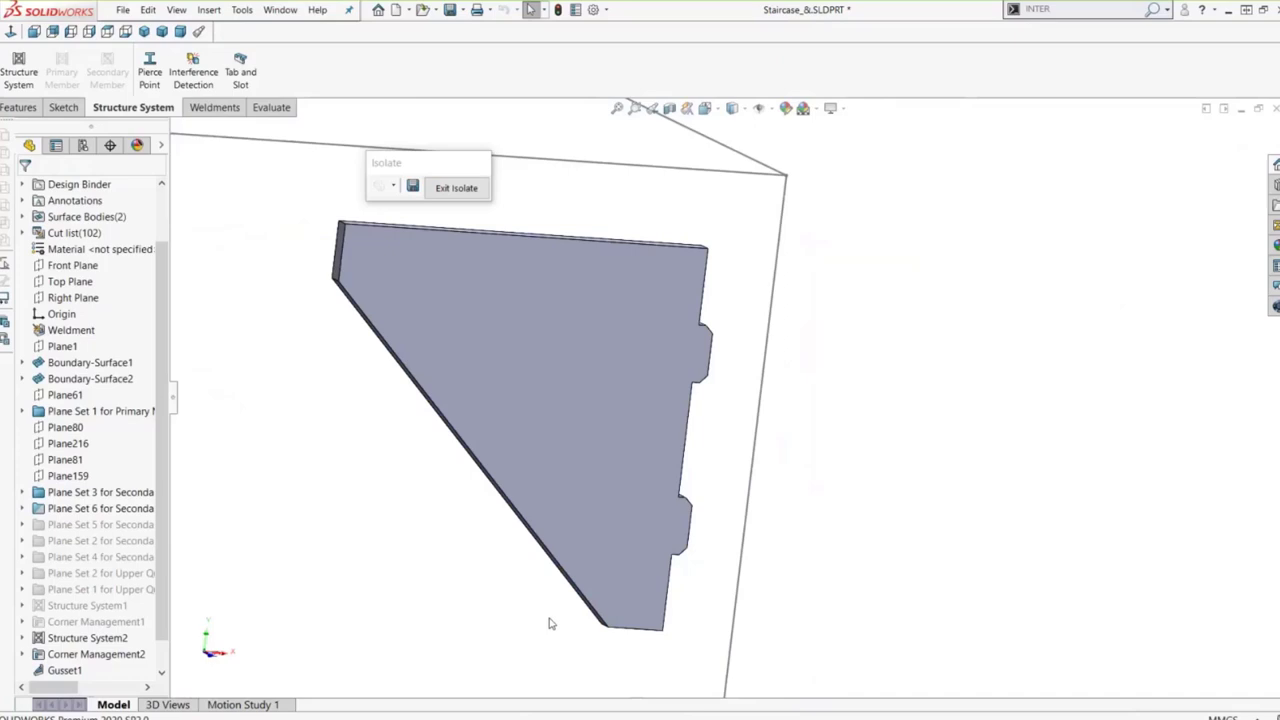
middle_drag(549, 624, 674, 383)
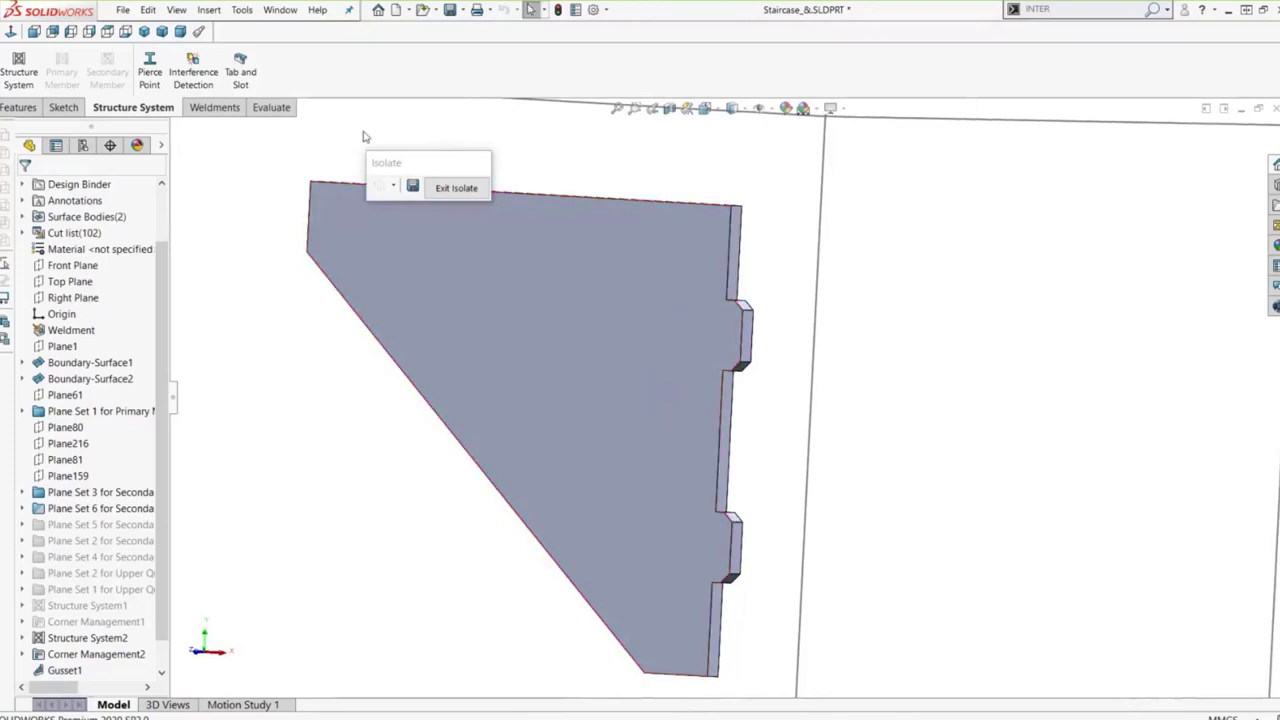
click(446, 189)
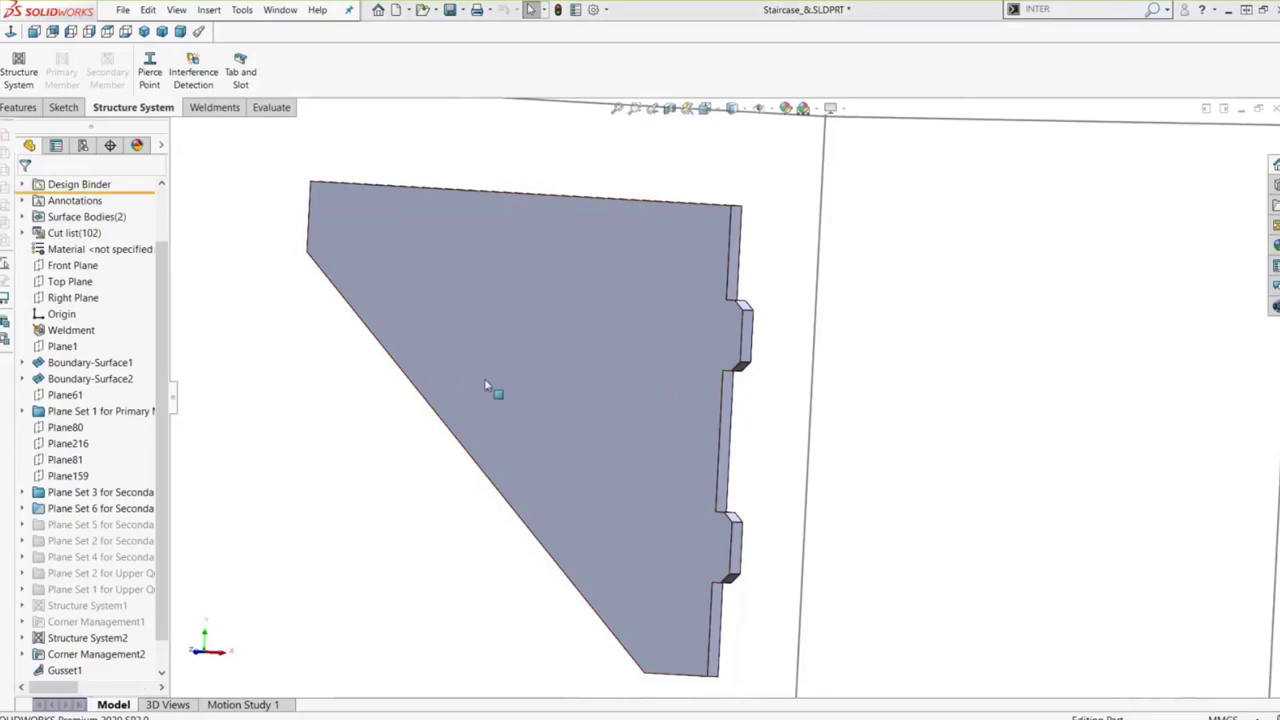
- Examine the slots cut into the inner face of the corner post and review the whole staircase
scroll(550, 415, down, 10)
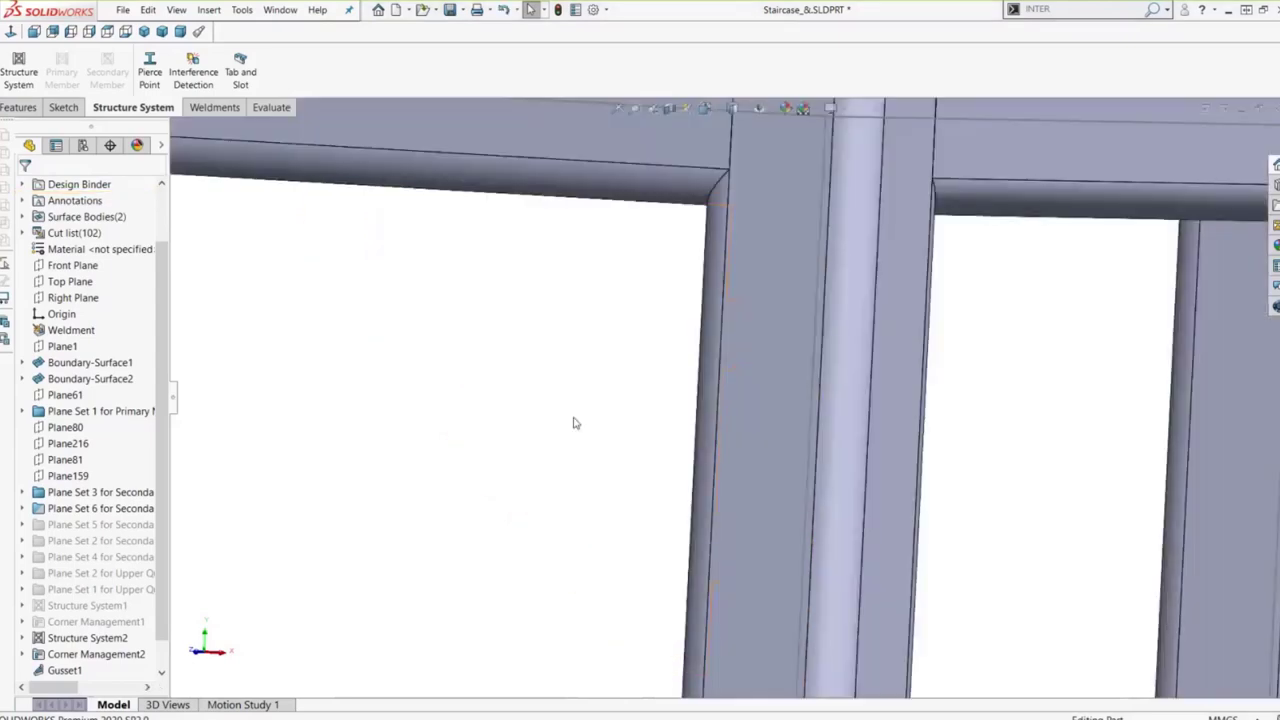
scroll(625, 445, up, 10)
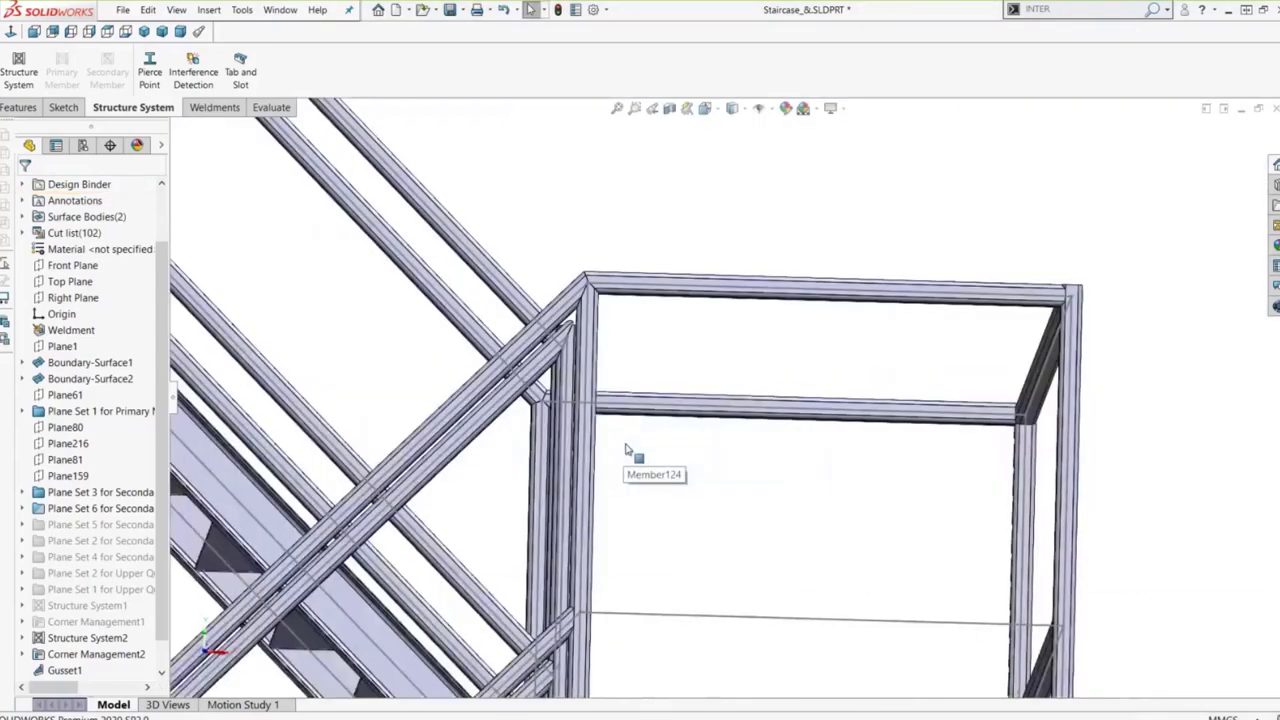
middle_drag(851, 489, 1255, 556)
scroll(1255, 556, down, 6)
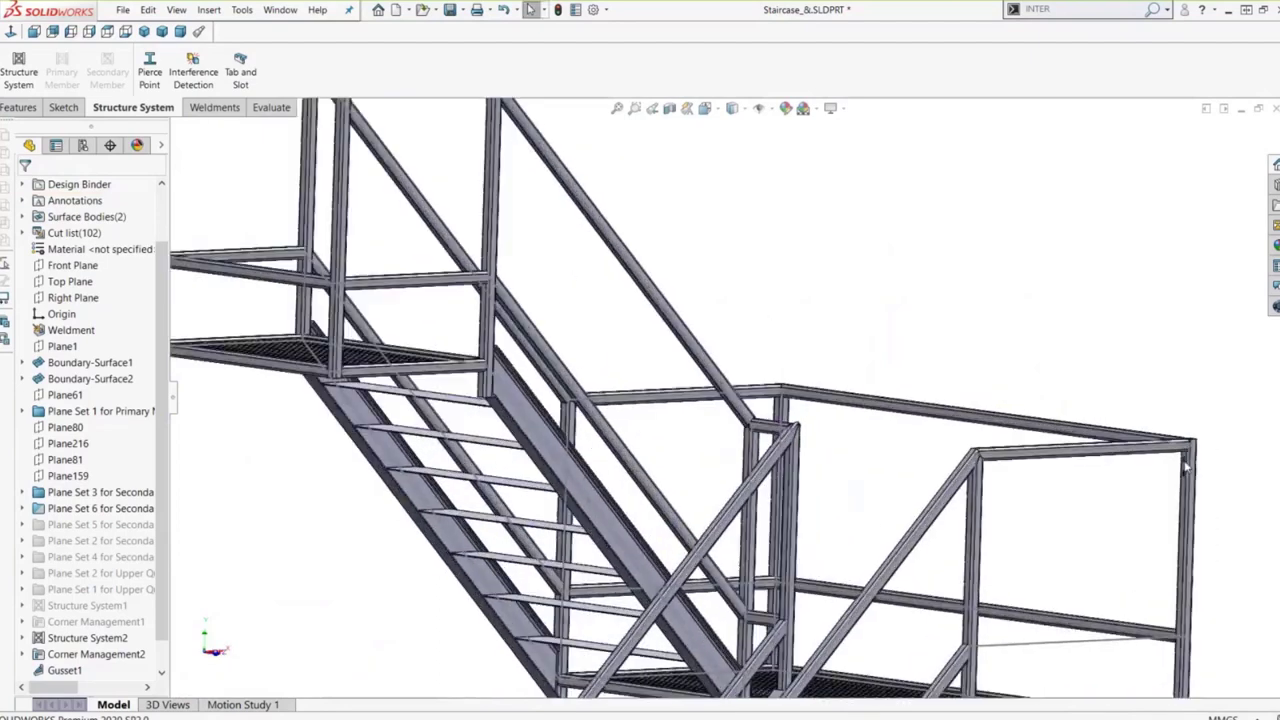
scroll(1077, 457, down, 3)
scroll(832, 390, down, 2)
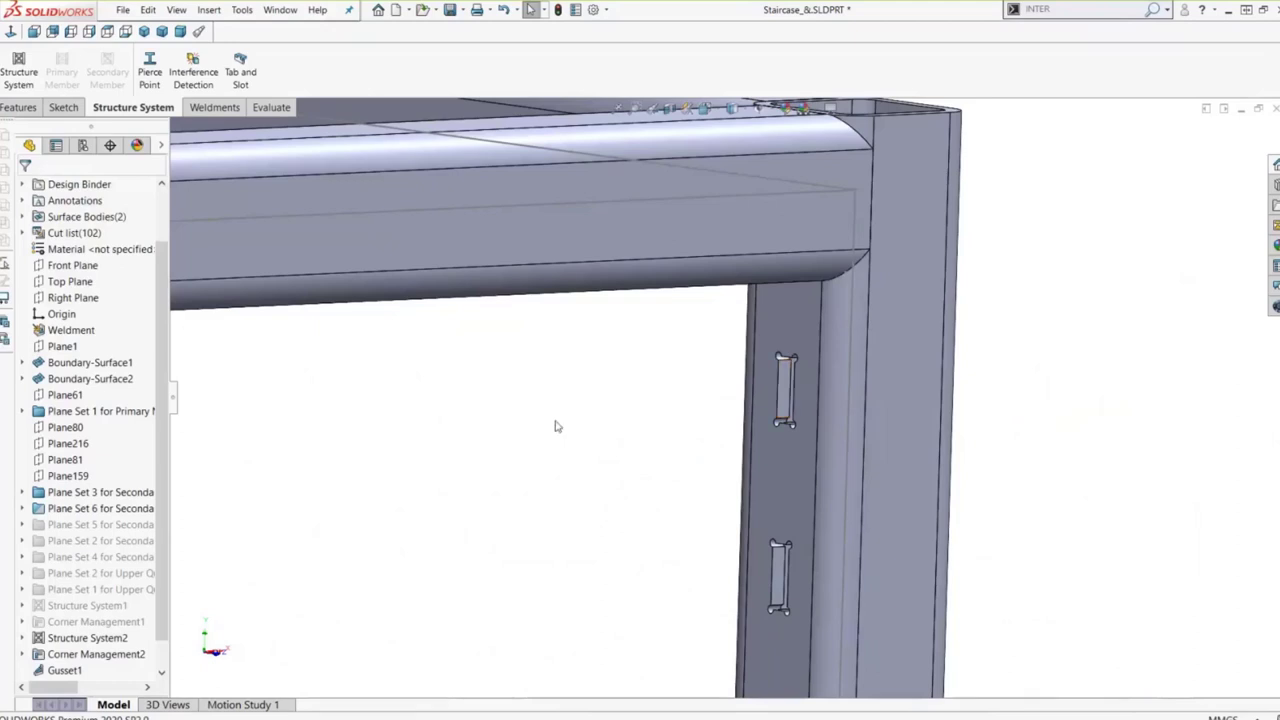
scroll(551, 428, up, 5)
scroll(551, 428, up, 8)
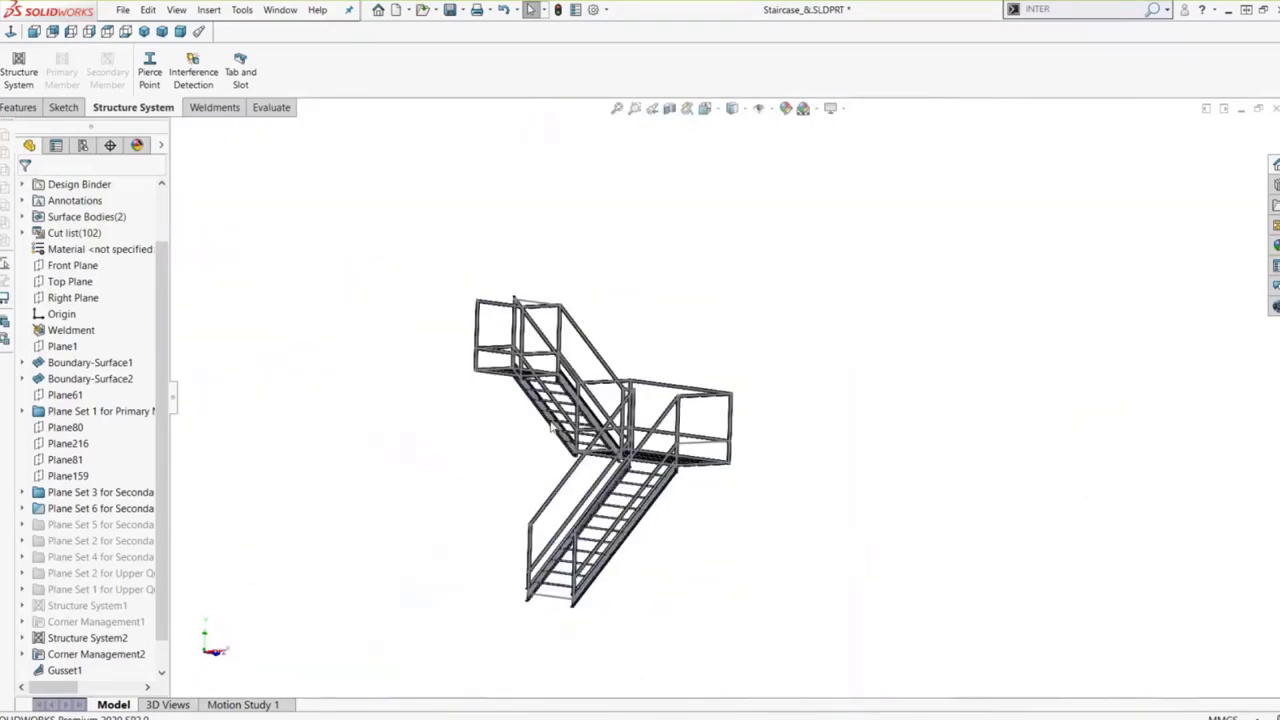
key(alt+Tab)
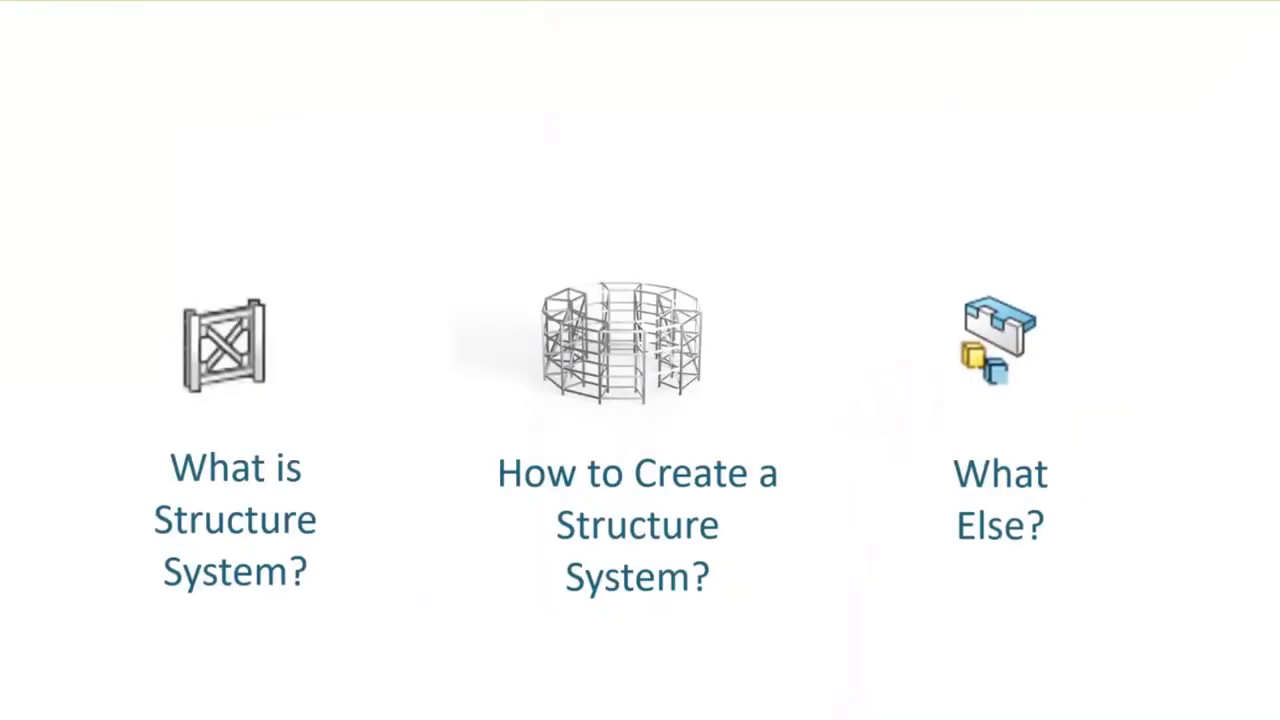
key(Right)
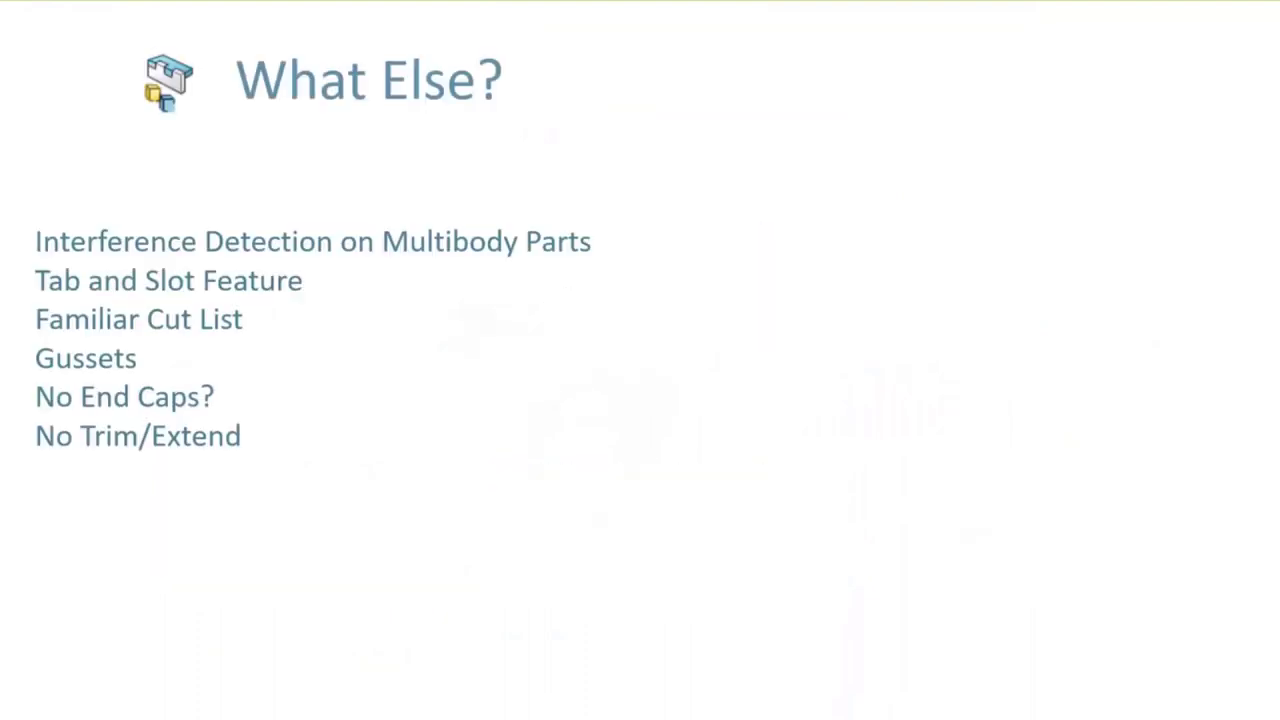